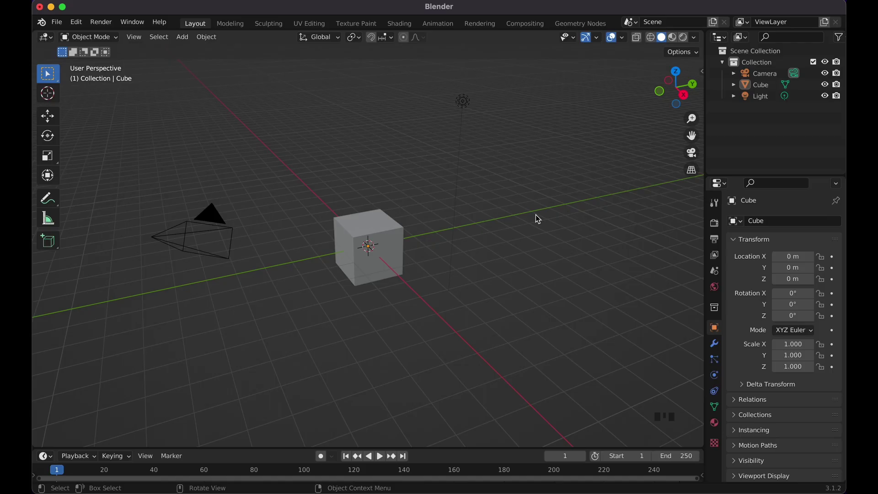
- Delete the default cube from the scene
{"action": "middle_click_drag", "start_coordinate": [536, 215], "coordinate": [536, 215]}
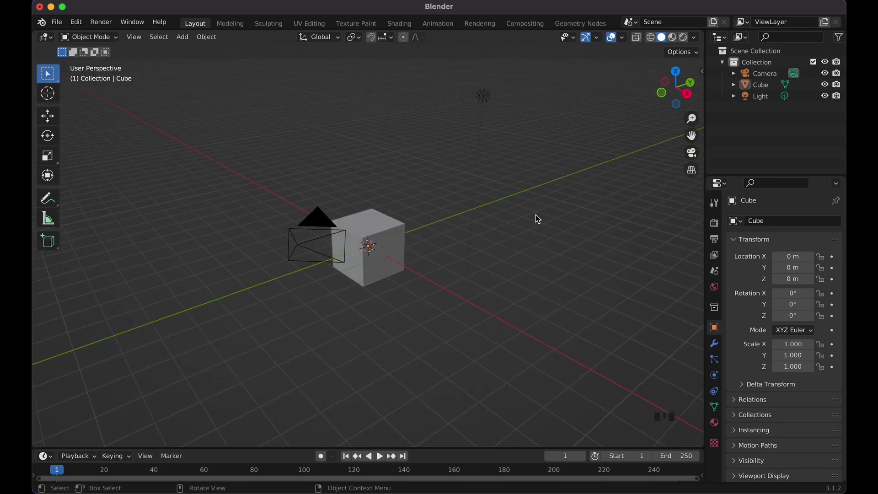
{"action": "left_click", "coordinate": [620, 320]}
{"action": "middle_click_drag", "start_coordinate": [528, 309], "coordinate": [528, 308]}
{"action": "middle_click_drag", "start_coordinate": [446, 231], "coordinate": [445, 231]}
{"action": "scroll", "coordinate": [444, 230], "scroll_direction": "right", "scroll_amount": 8}
{"action": "left_click", "coordinate": [392, 238]}
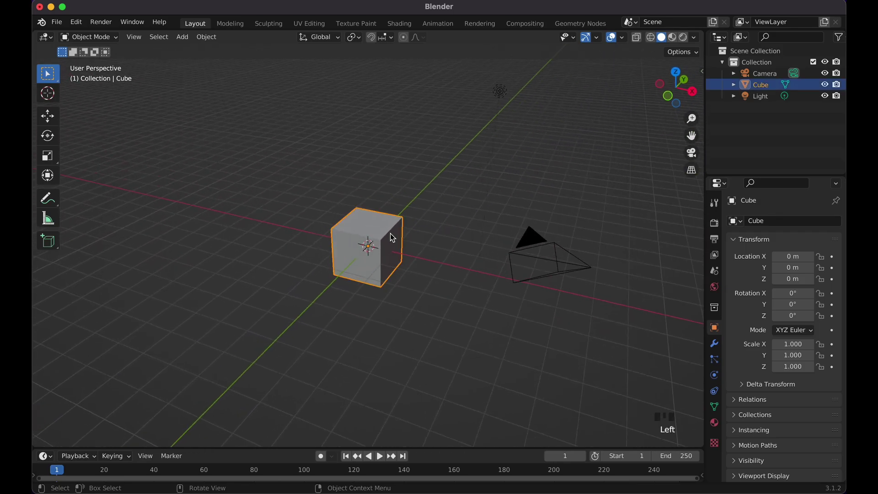
{"action": "key", "text": "x"}
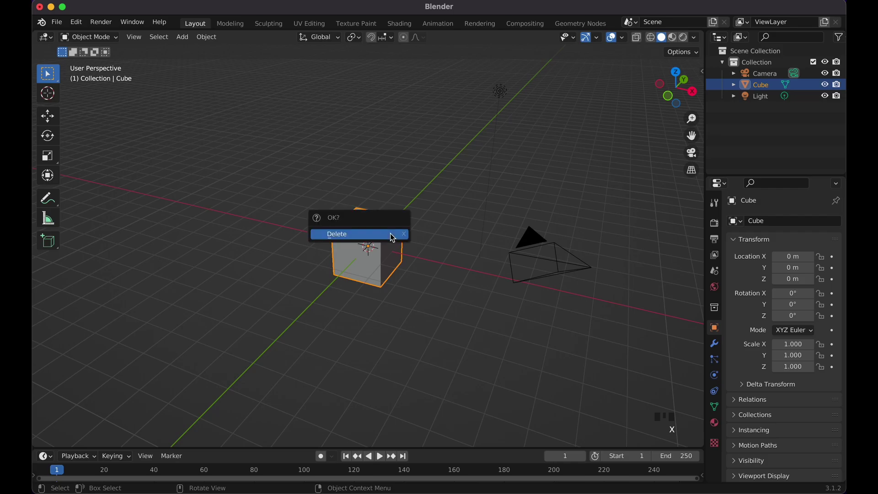
{"action": "left_click", "coordinate": [392, 238]}
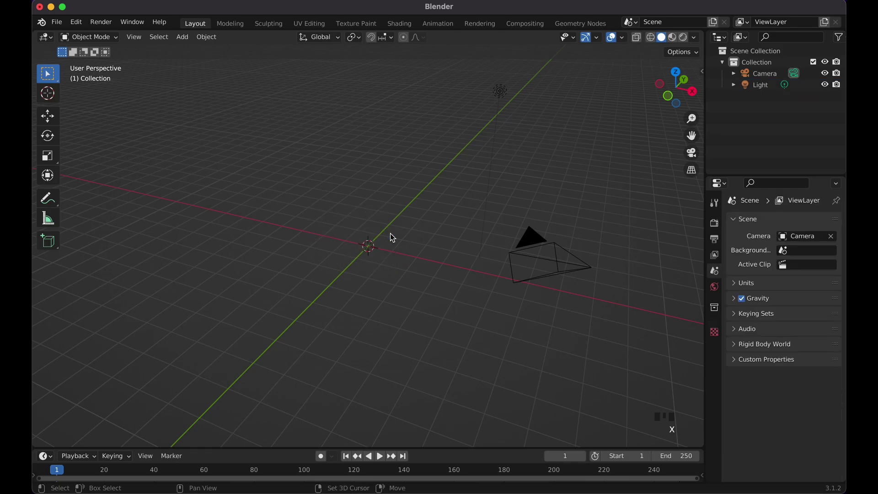
- Add a mesh plane at the origin and scale it by 4
{"action": "key", "text": "shift+a"}
{"action": "mouse_move", "coordinate": [392, 235]}
{"action": "left_click", "coordinate": [420, 235]}
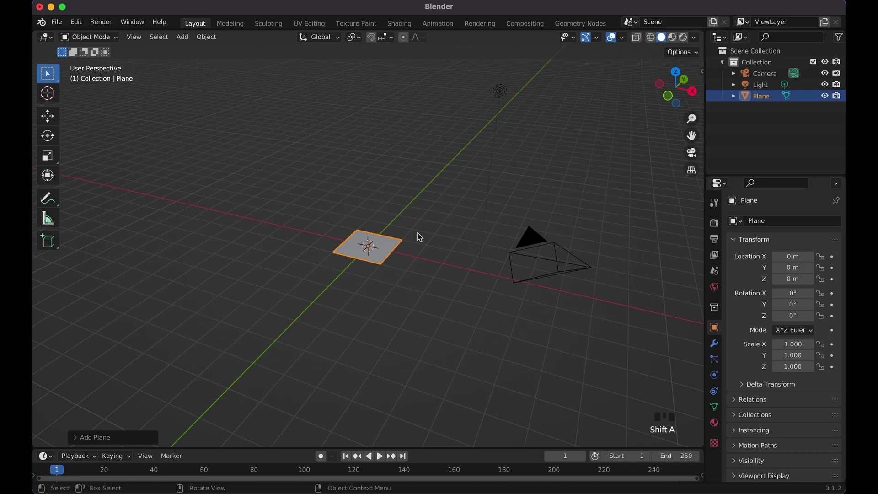
{"action": "key", "text": "s"}
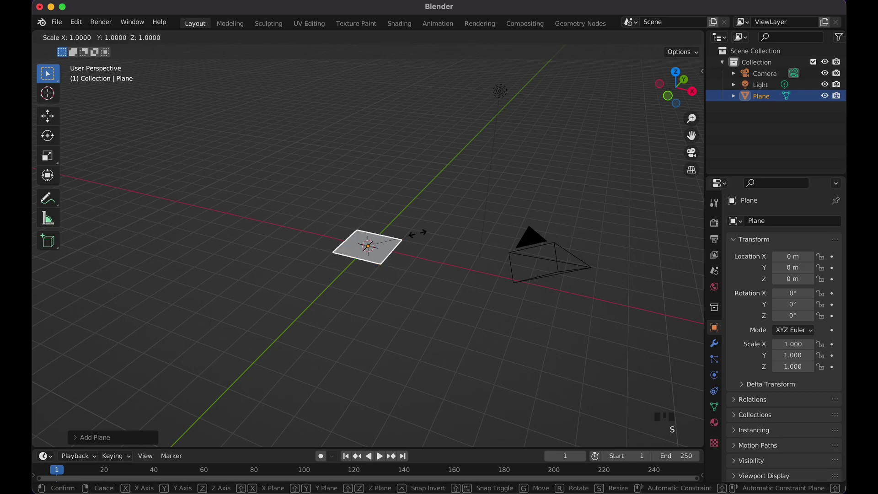
{"action": "key", "text": "4"}
{"action": "key", "text": "Return"}
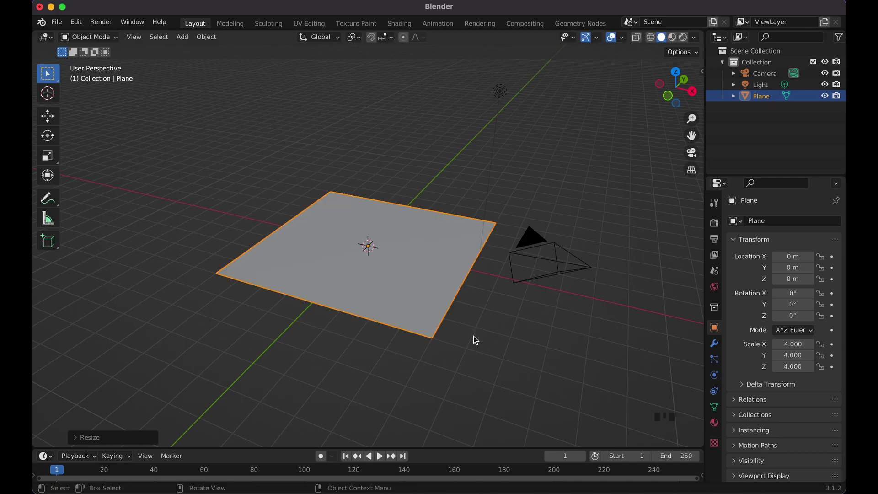
- Extrude two adjoining edges of the plane 5 m upward along Z to form the room's two walls
{"action": "middle_click_drag", "start_coordinate": [507, 307], "coordinate": [504, 303]}
{"action": "key", "text": "Tab"}
{"action": "left_click", "coordinate": [140, 38]}
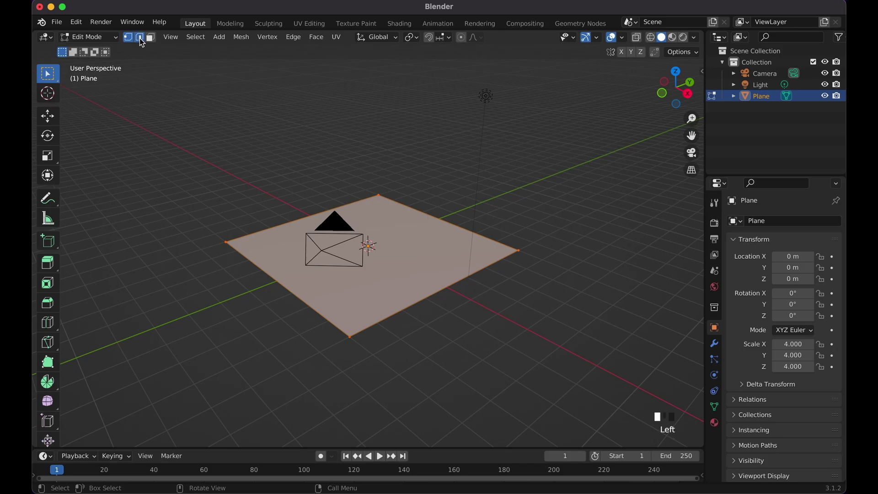
{"action": "middle_click_drag", "start_coordinate": [302, 156], "coordinate": [302, 157]}
{"action": "left_click", "coordinate": [336, 202]}
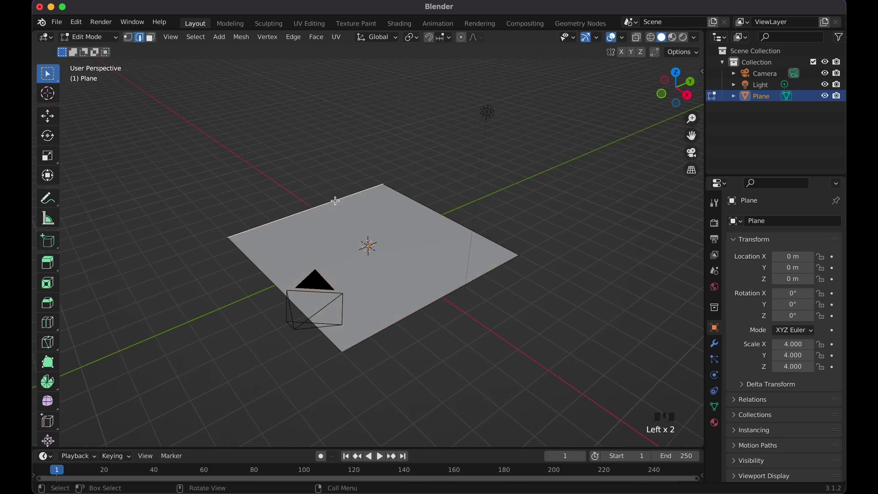
{"action": "left_click_drag", "start_coordinate": [336, 179], "coordinate": [434, 220]}
{"action": "key", "text": "e"}
{"action": "type", "text": "z"}
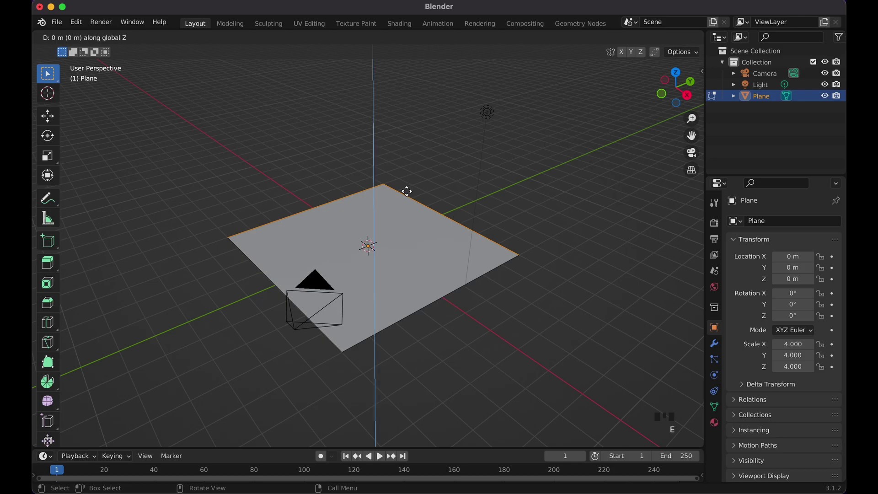
{"action": "type", "text": "5"}
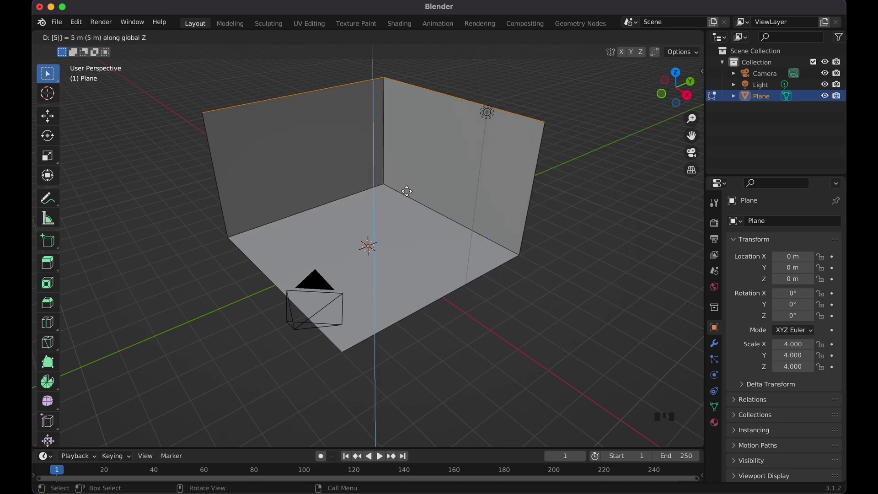
{"action": "key", "text": "Return"}
- Thicken the floor and both walls slightly outward using Extrude Faces Along Normals with Even Thickness on
{"action": "scroll", "coordinate": [407, 191], "scroll_direction": "right", "scroll_amount": 10}
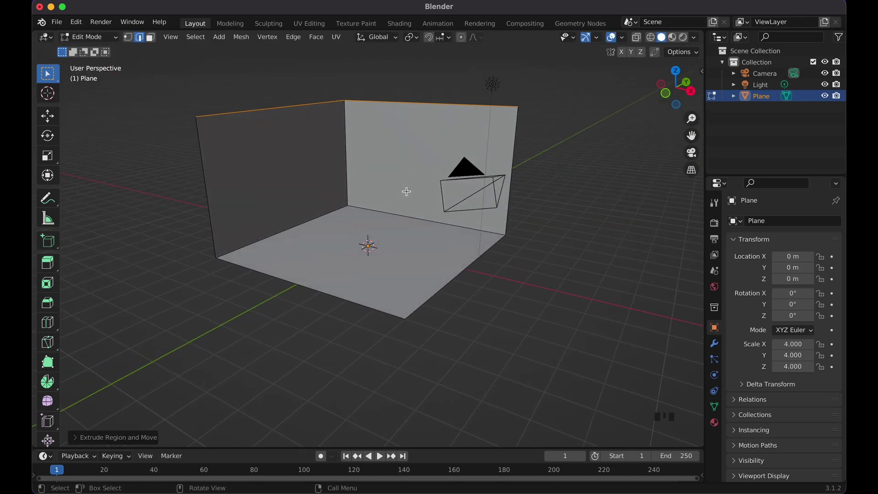
{"action": "scroll", "coordinate": [406, 192], "scroll_direction": "right", "scroll_amount": 10}
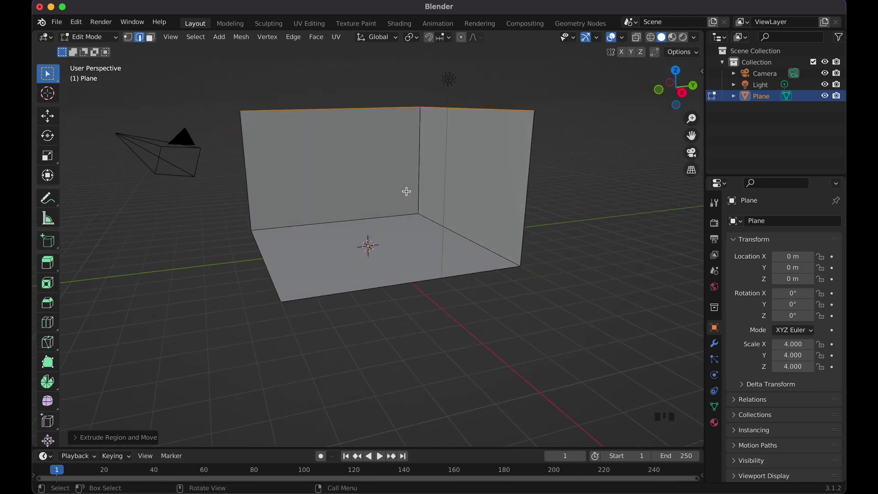
{"action": "scroll", "coordinate": [407, 191], "scroll_direction": "right", "scroll_amount": 5}
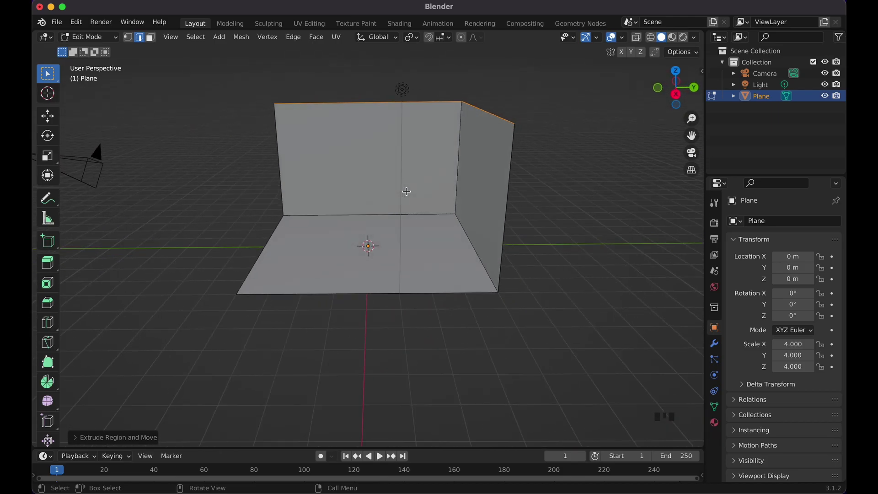
{"action": "key", "text": "a"}
{"action": "scroll", "coordinate": [407, 192], "scroll_direction": "right", "scroll_amount": 5}
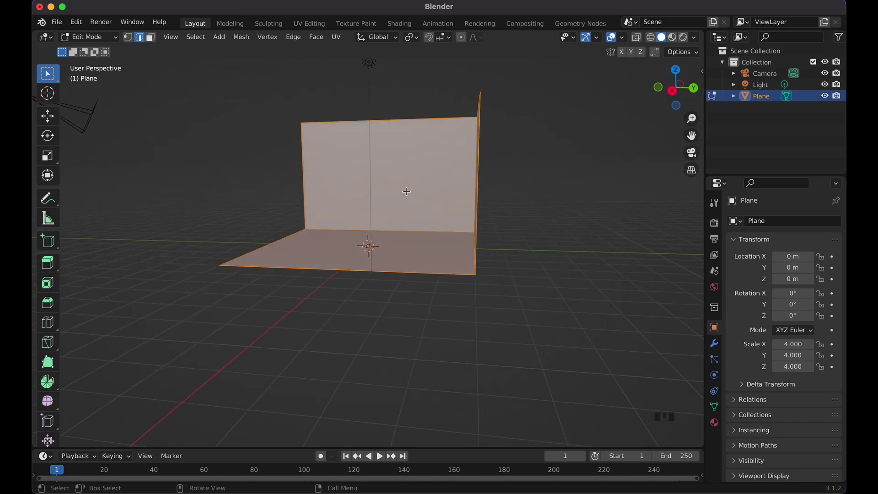
{"action": "key", "text": "alt+e"}
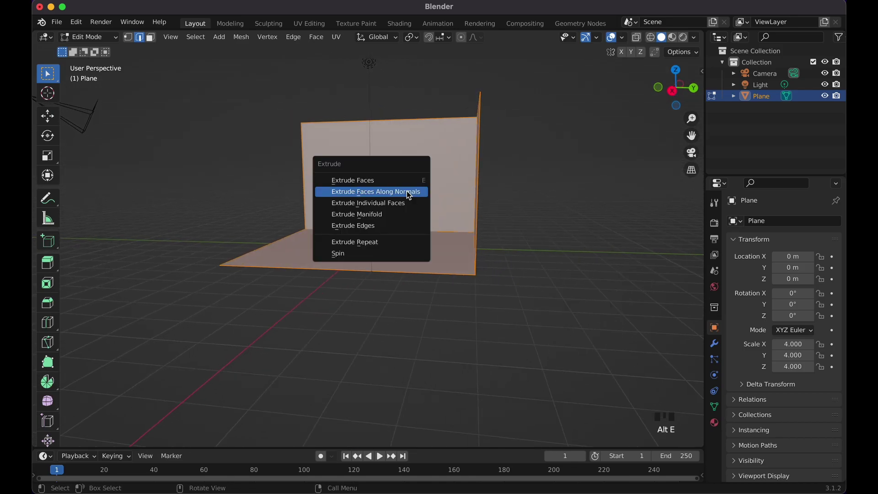
{"action": "left_click", "coordinate": [408, 192]}
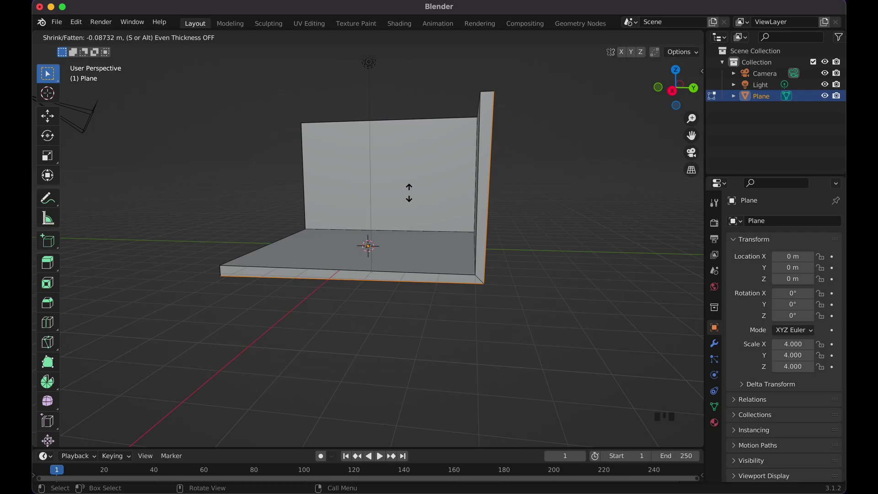
{"action": "key", "text": "s"}
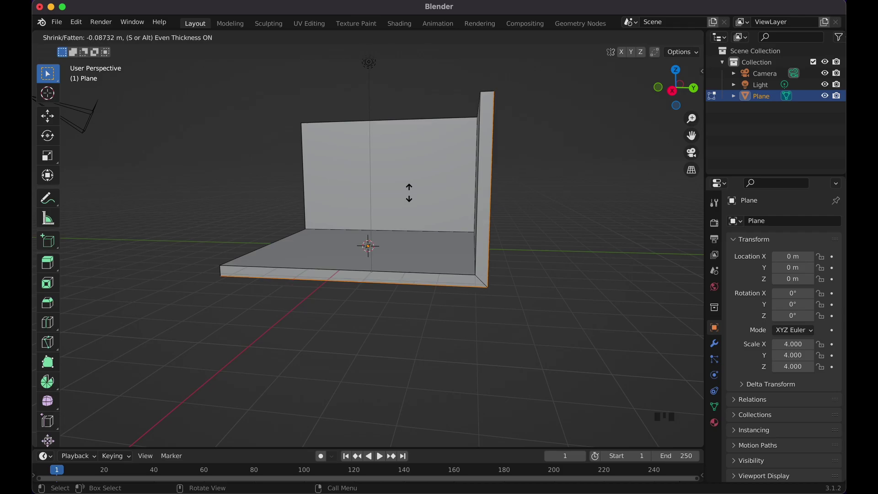
{"action": "left_click", "coordinate": [408, 192]}
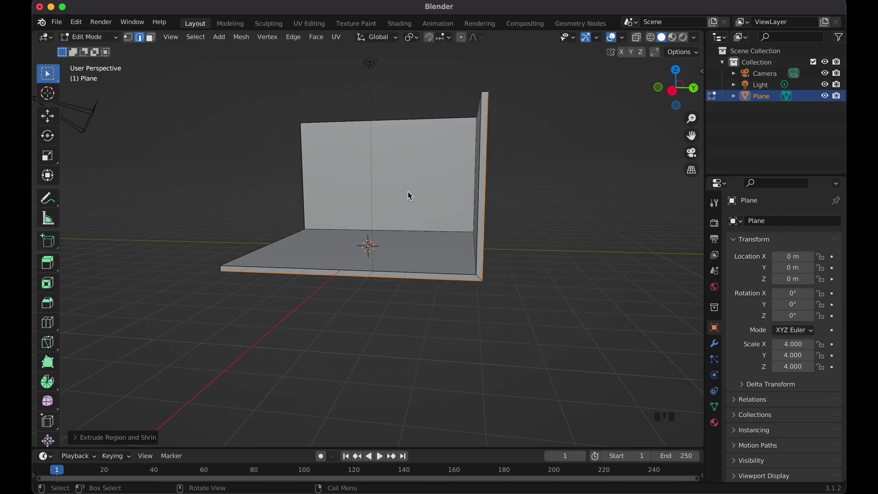
{"action": "middle_click_drag", "start_coordinate": [409, 193], "coordinate": [410, 196]}
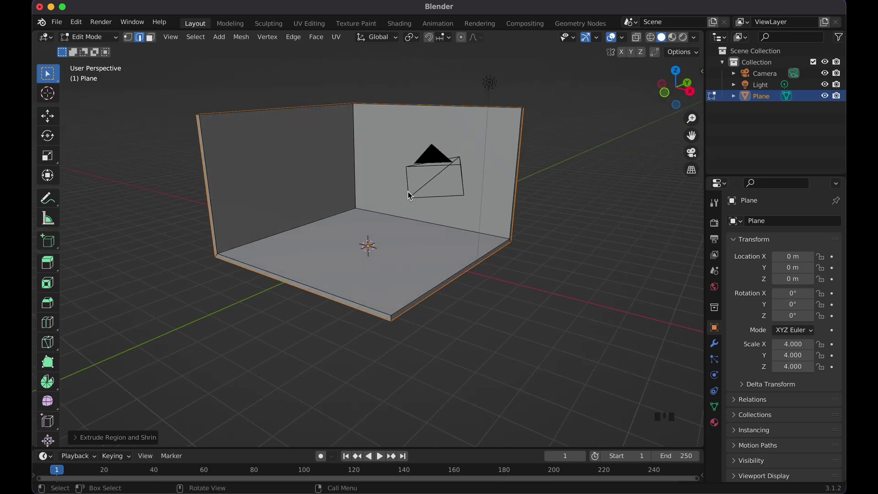
- Return to Object Mode and save the project as bedroom-v3-yt.blend
{"action": "key", "text": "Tab"}
{"action": "middle_click_drag", "start_coordinate": [542, 181], "coordinate": [488, 181]}
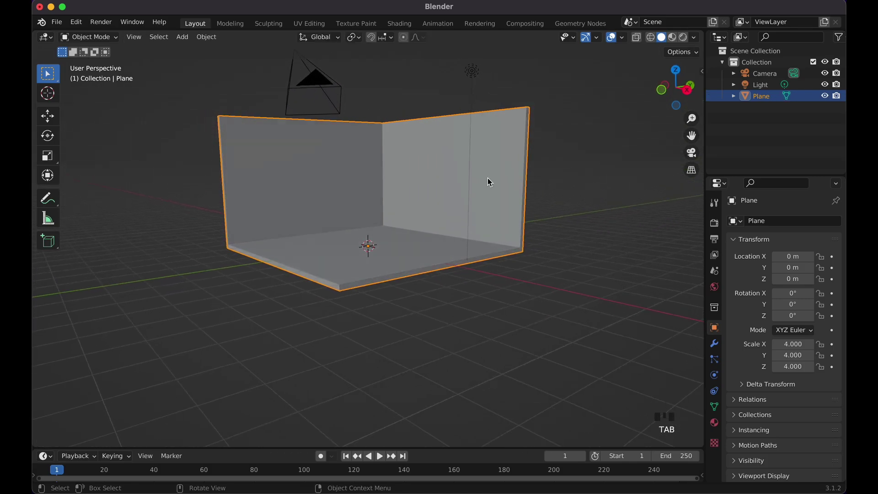
{"action": "left_click", "coordinate": [57, 22]}
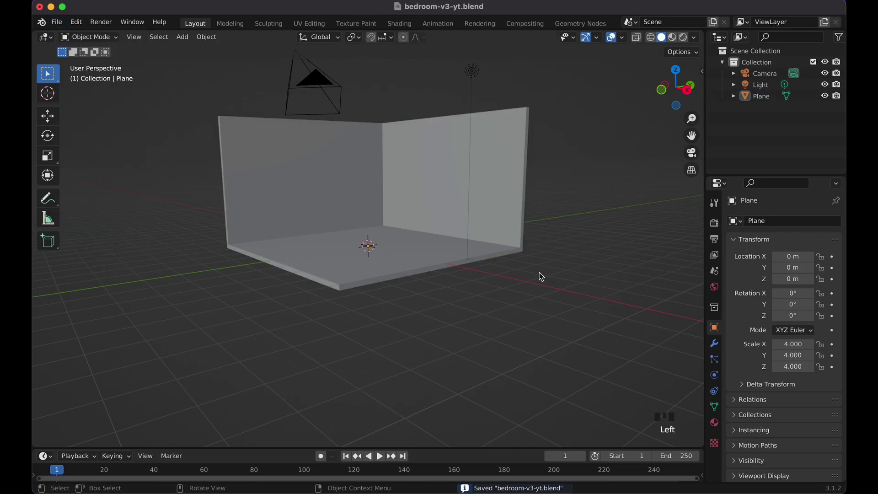
- Add a mesh cube in the room and move it up 1 m along Z so it rests on the floor
{"action": "middle_click_drag", "start_coordinate": [539, 275], "coordinate": [541, 277]}
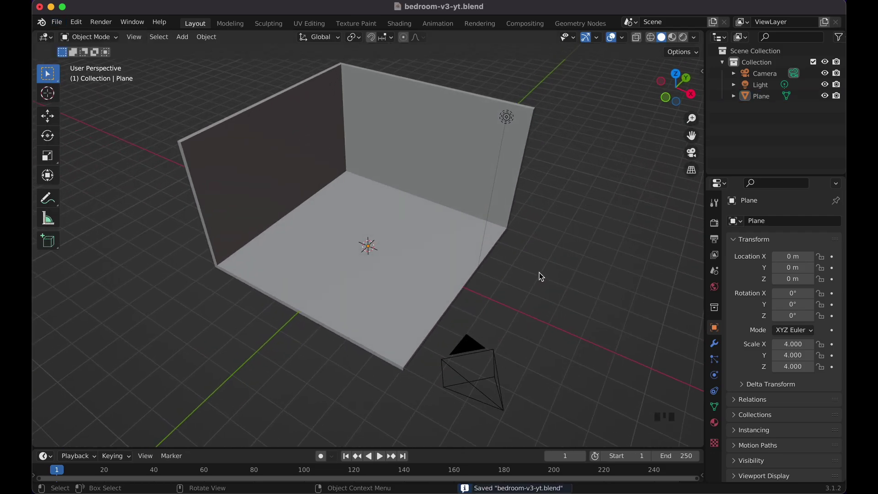
{"action": "middle_click_drag", "start_coordinate": [414, 213], "coordinate": [392, 237]}
{"action": "key", "text": "shift+a"}
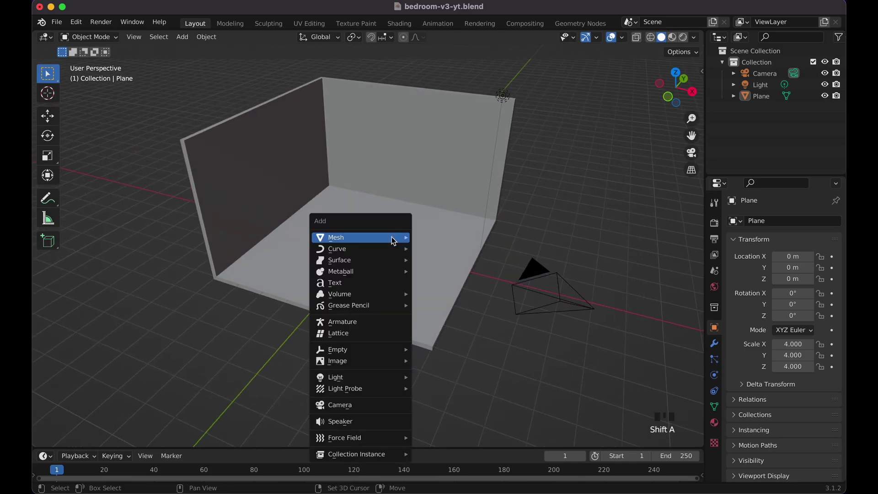
{"action": "mouse_move", "coordinate": [392, 237]}
{"action": "left_click", "coordinate": [452, 245]}
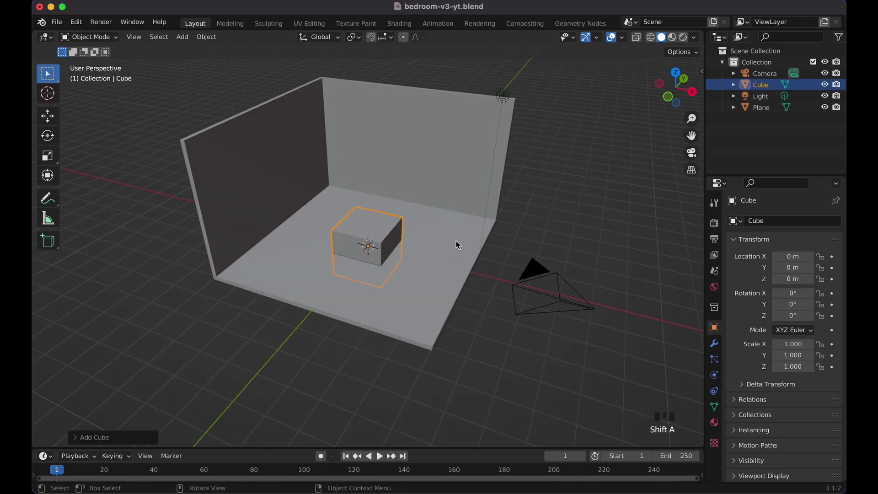
{"action": "key", "text": "g"}
{"action": "key", "text": "z"}
{"action": "key", "text": "1"}
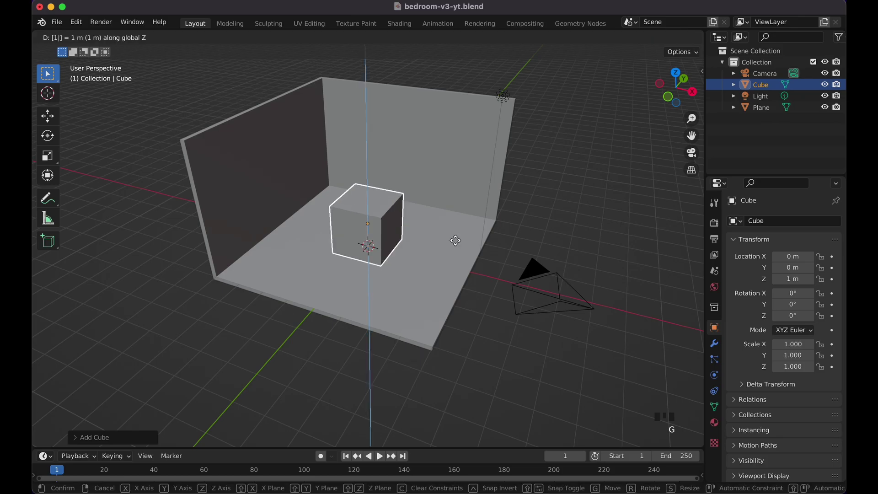
{"action": "key", "text": "Return"}
{"action": "middle_click_drag", "start_coordinate": [470, 233], "coordinate": [470, 233]}
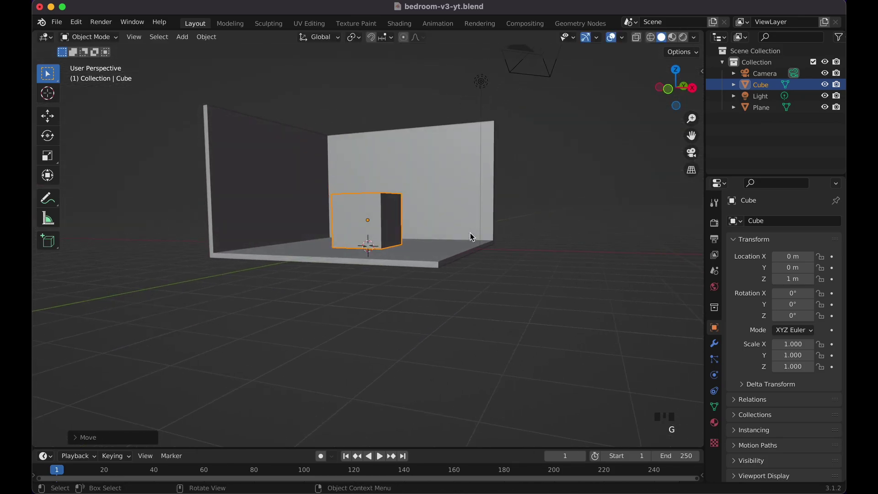
{"action": "key", "text": "s"}
{"action": "right_click", "coordinate": [411, 198]}
- In face editing of the cube, lower its top face along Z to roughly half the cube's height
{"action": "middle_click_drag", "start_coordinate": [412, 198], "coordinate": [412, 198]}
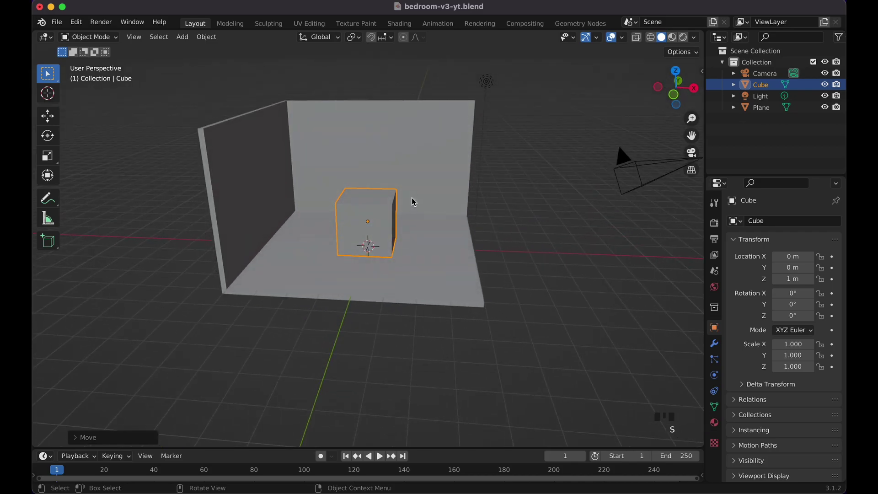
{"action": "key", "text": "Tab"}
{"action": "left_click", "coordinate": [151, 39]}
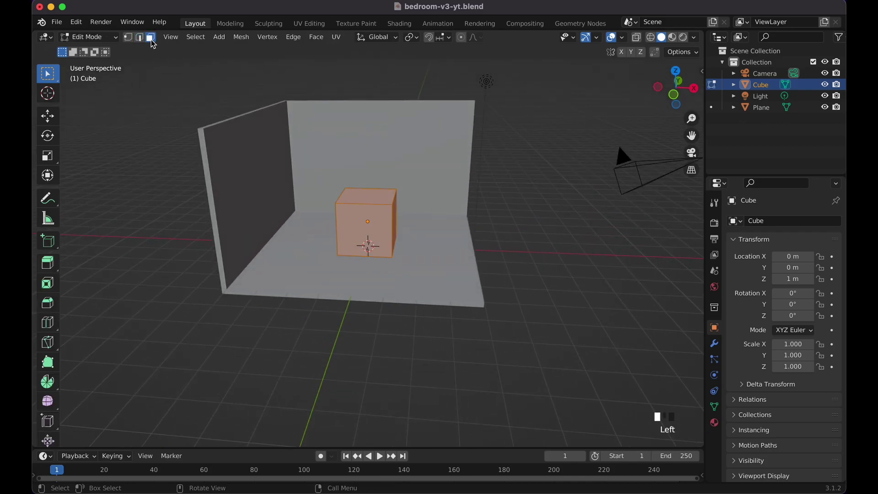
{"action": "left_click", "coordinate": [376, 196]}
{"action": "key", "text": "g"}
{"action": "key", "text": "z"}
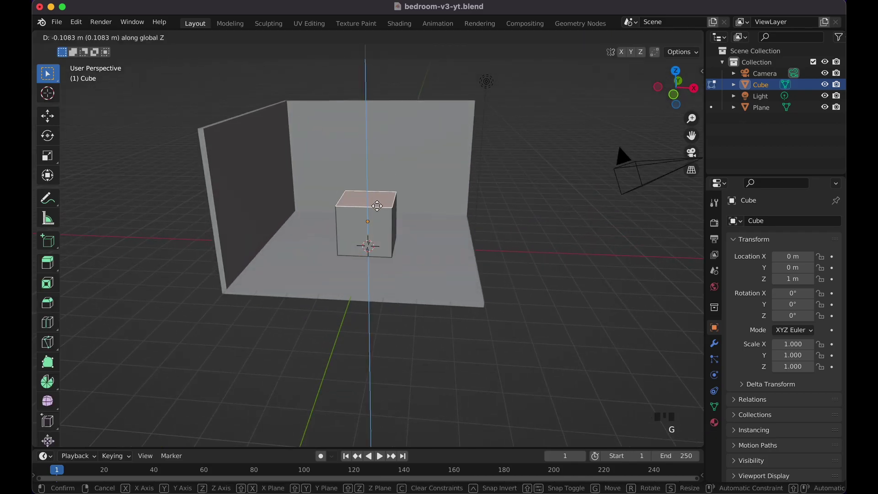
{"action": "left_click", "coordinate": [381, 224]}
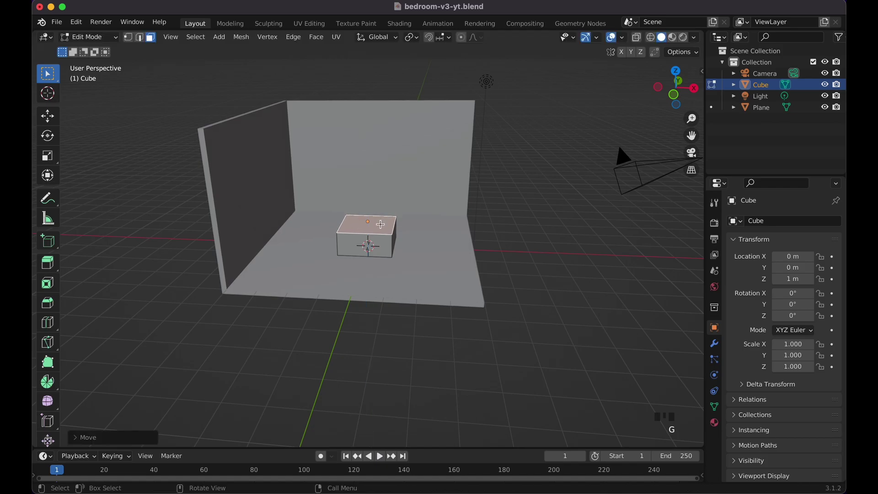
- Lower the block's top face by about another 0.4 m along Z and return to Object Mode
{"action": "mouse_move", "coordinate": [381, 225]}
{"action": "middle_mouse_down"}
{"action": "mouse_move", "coordinate": [330, 225]}
{"action": "mouse_move", "coordinate": [380, 224]}
{"action": "mouse_move", "coordinate": [352, 202]}
{"action": "mouse_move", "coordinate": [380, 225]}
{"action": "middle_mouse_up"}
{"action": "key", "text": "g"}
{"action": "key", "text": "z"}
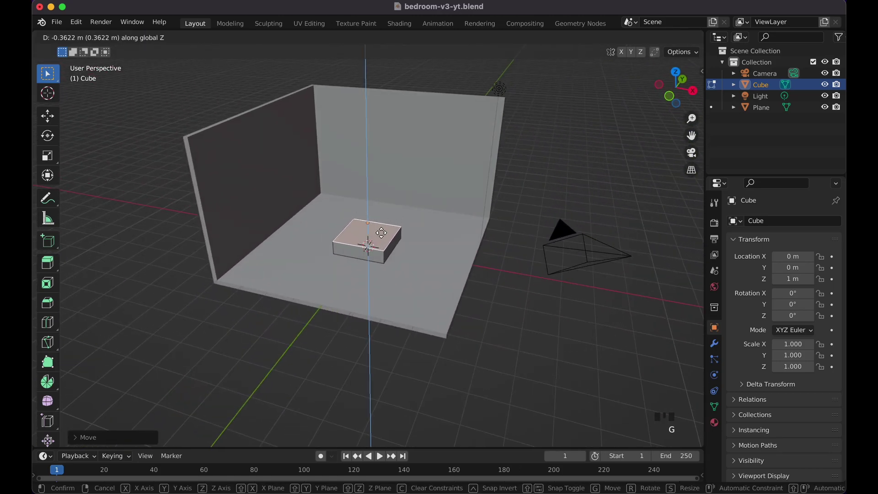
{"action": "left_click", "coordinate": [380, 234]}
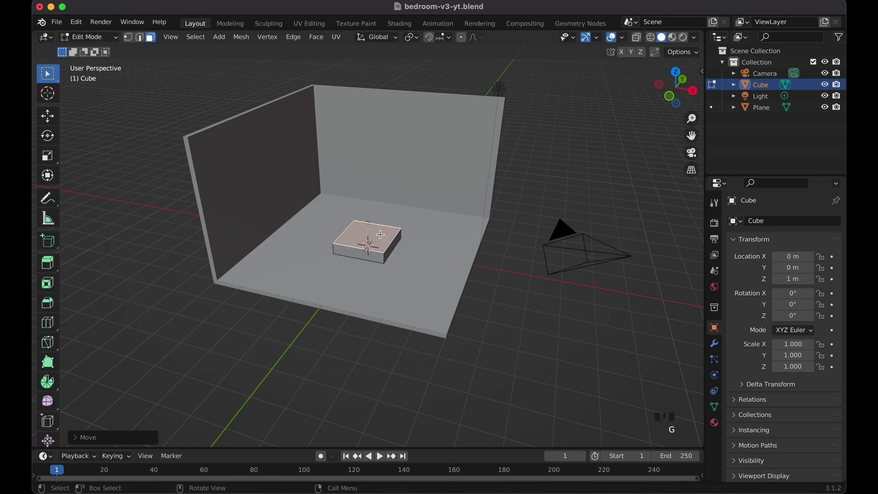
{"action": "key", "text": "Tab"}
- Stretch the low block to about 2.16 times along Y and move it about 1.76 m along Y toward the wall
{"action": "middle_click_drag", "start_coordinate": [381, 235], "coordinate": [381, 234]}
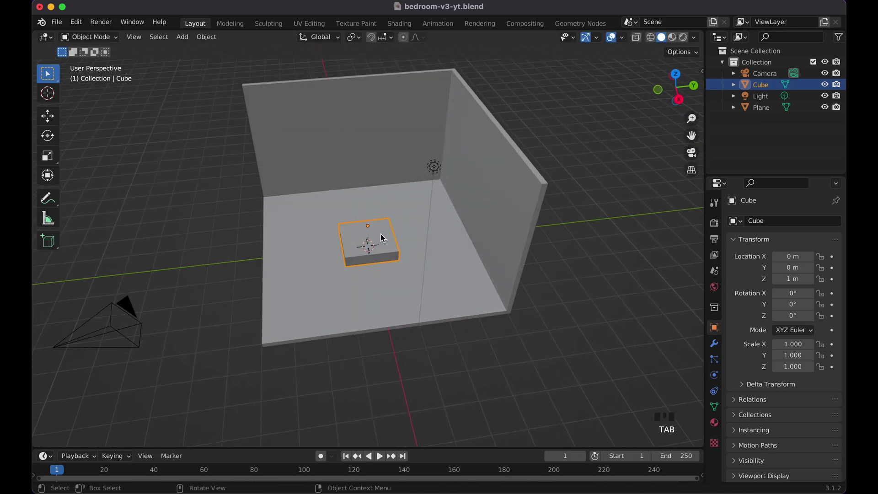
{"action": "key", "text": "s"}
{"action": "key", "text": "y"}
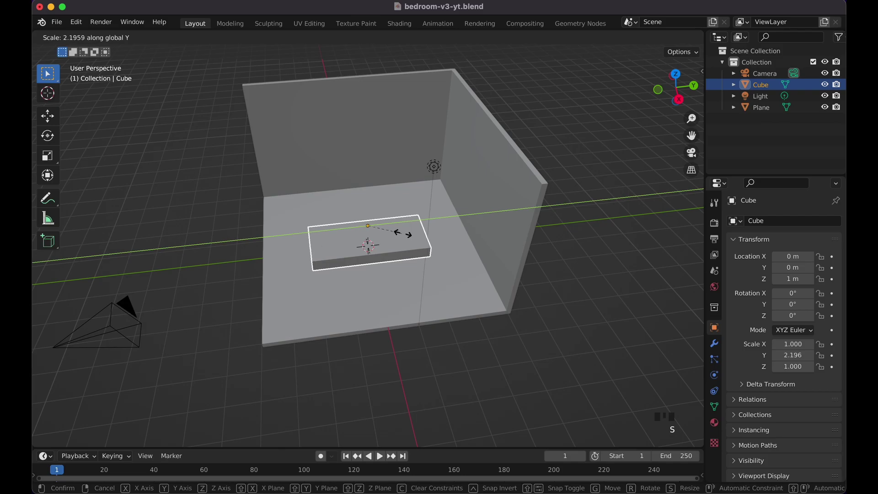
{"action": "left_click", "coordinate": [398, 231]}
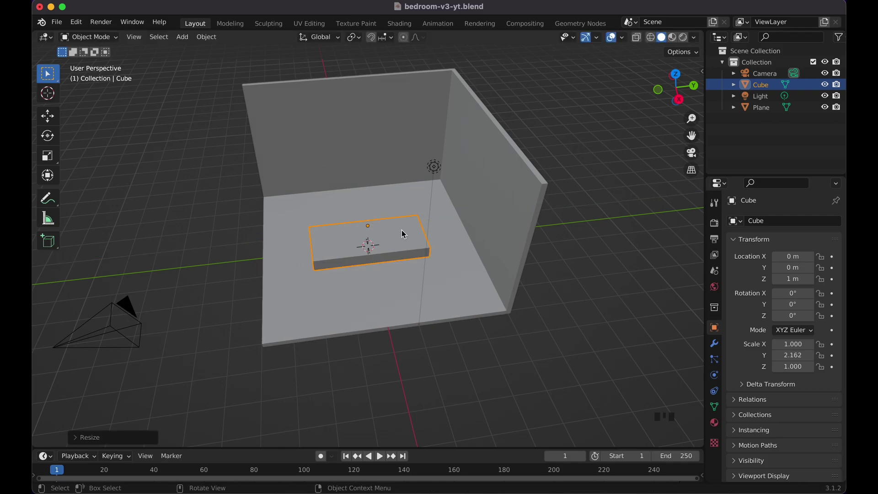
{"action": "key", "text": "g"}
{"action": "key", "text": "y"}
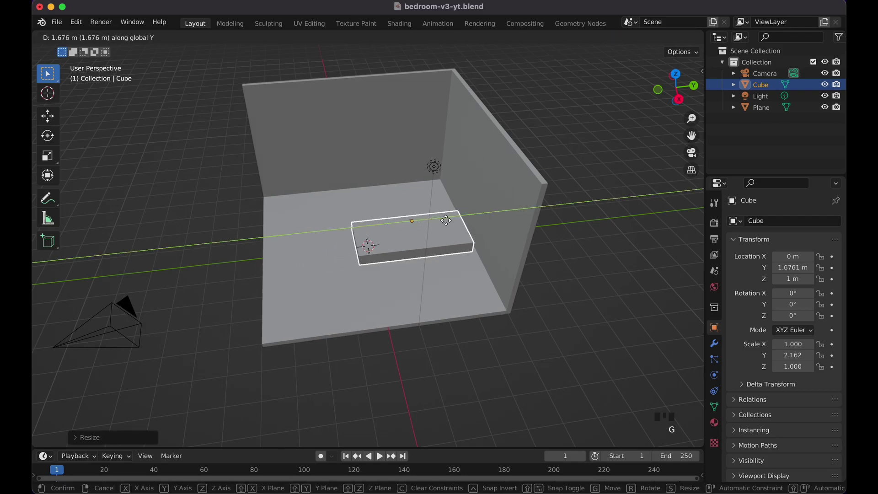
{"action": "left_click", "coordinate": [448, 220]}
- Widen the low block to about 1.53 times its size along X
{"action": "middle_click_drag", "start_coordinate": [448, 221], "coordinate": [430, 192]}
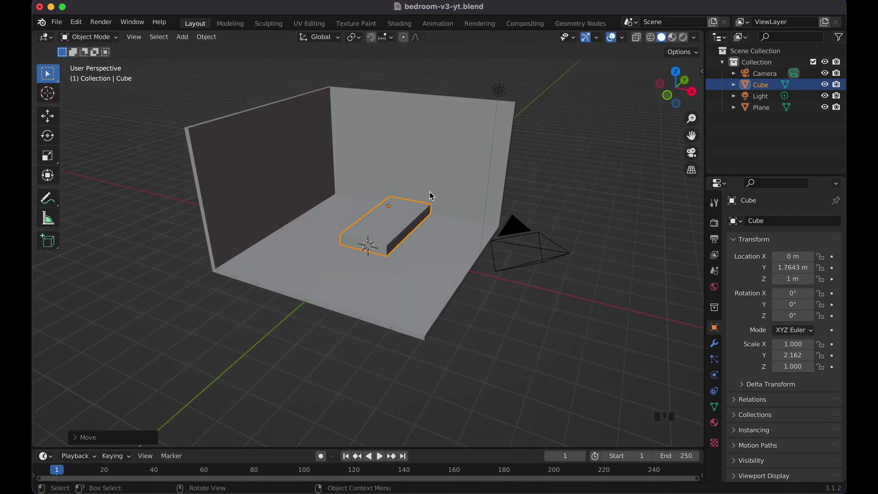
{"action": "middle_click_drag", "start_coordinate": [443, 223], "coordinate": [445, 225]}
{"action": "key", "text": "s"}
{"action": "key", "text": "x"}
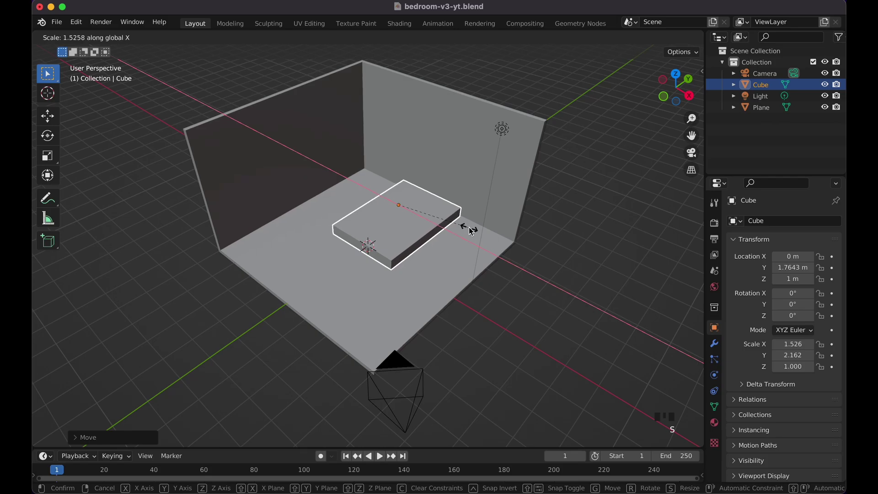
{"action": "left_click", "coordinate": [472, 232]}
- In Edit Mode, add a loop cut across the block's width and slide it close to the wall-side end
{"action": "key", "text": "KP_1"}
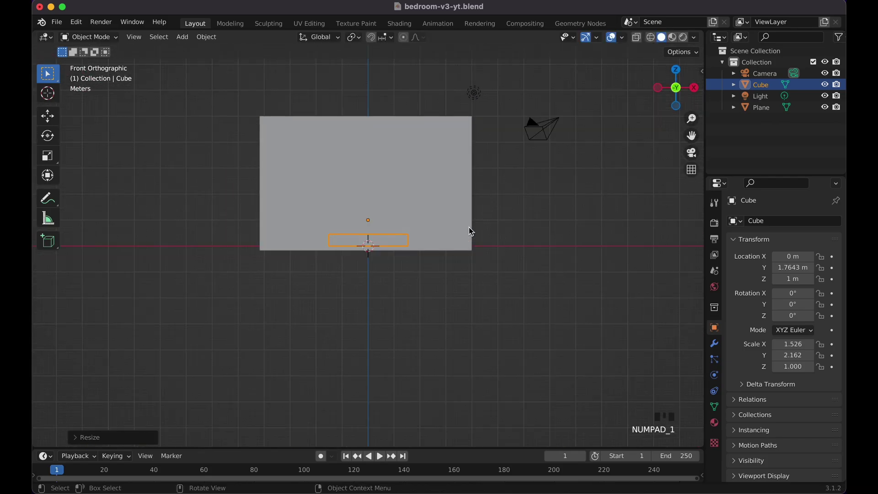
{"action": "middle_click_drag", "start_coordinate": [469, 228], "coordinate": [469, 228]}
{"action": "key", "text": "Tab"}
{"action": "key", "text": "ctrl+r"}
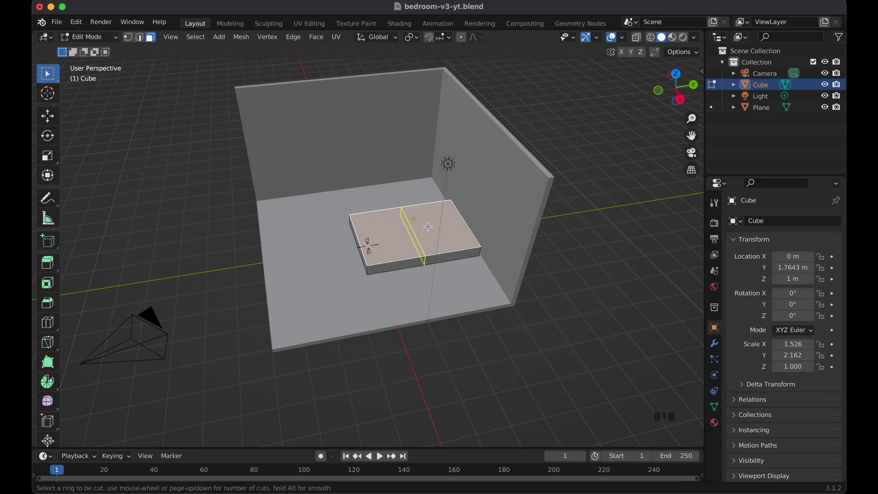
{"action": "left_click", "coordinate": [419, 230]}
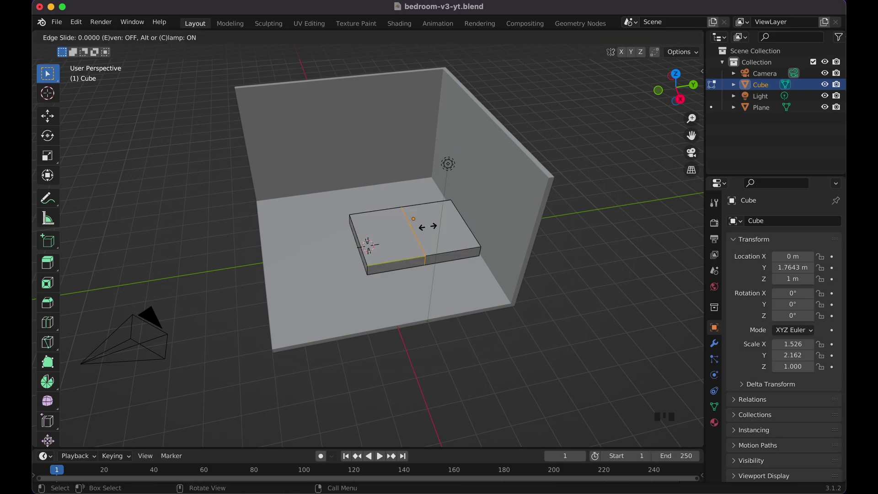
{"action": "left_click", "coordinate": [471, 222]}
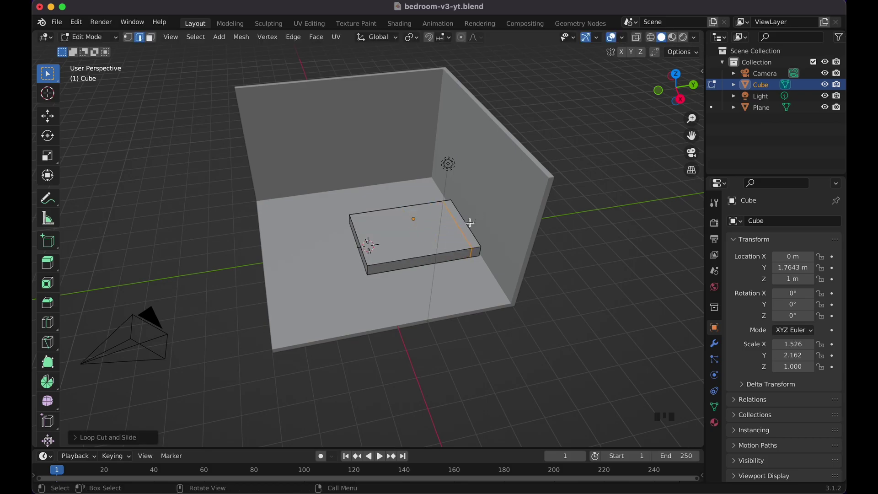
- Extrude the narrow top face at the wall-side end up about 1.09 m as a headboard and return to Object Mode
{"action": "left_click", "coordinate": [152, 38]}
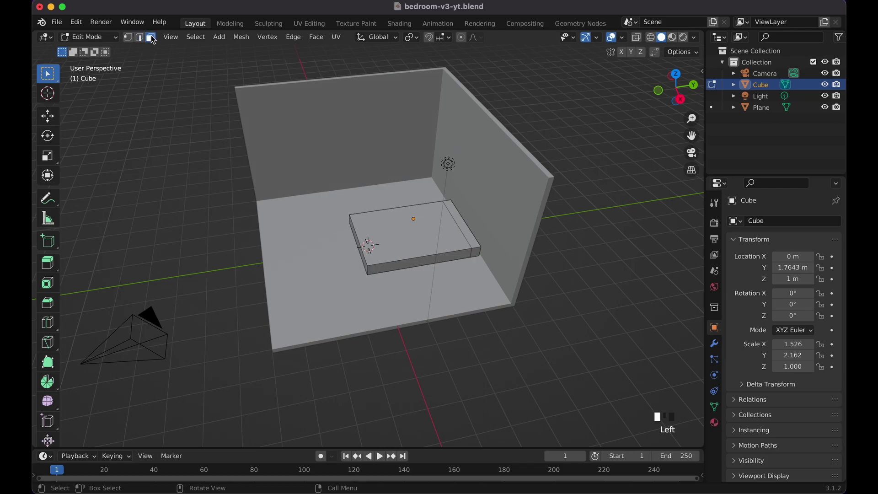
{"action": "left_click", "coordinate": [464, 231]}
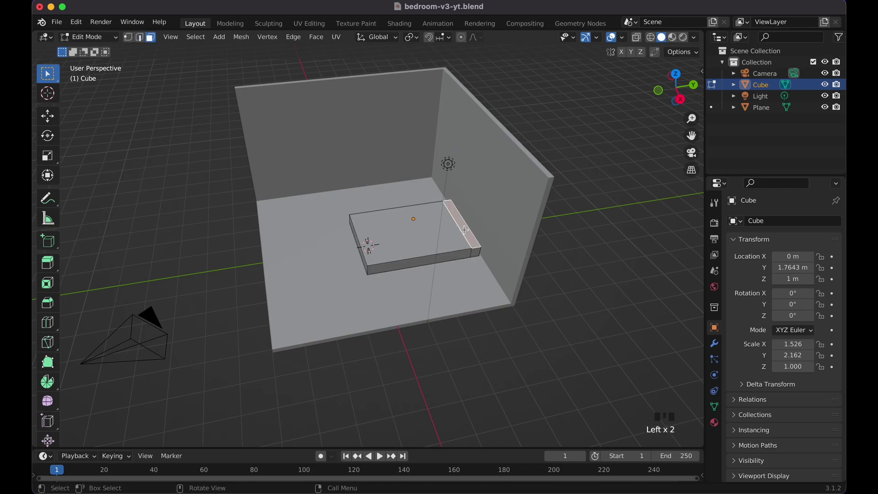
{"action": "key", "text": "e"}
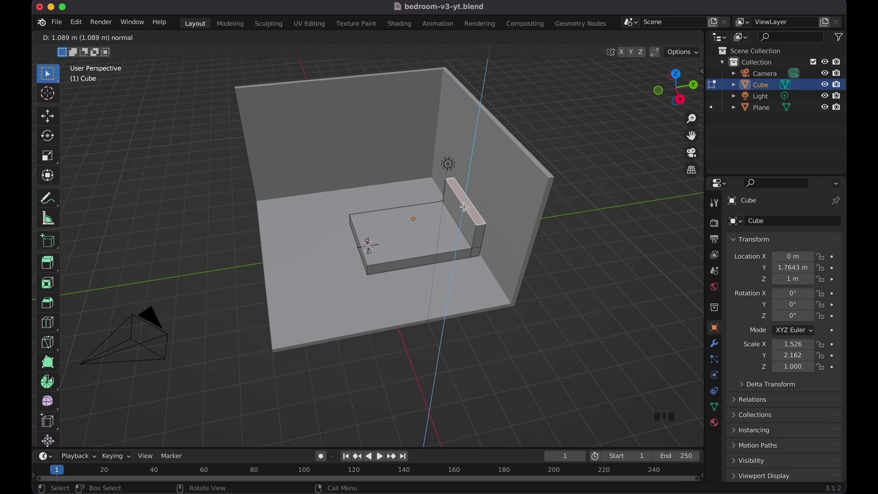
{"action": "left_click", "coordinate": [465, 207]}
{"action": "middle_click_drag", "start_coordinate": [464, 207], "coordinate": [465, 207]}
{"action": "key", "text": "Tab"}
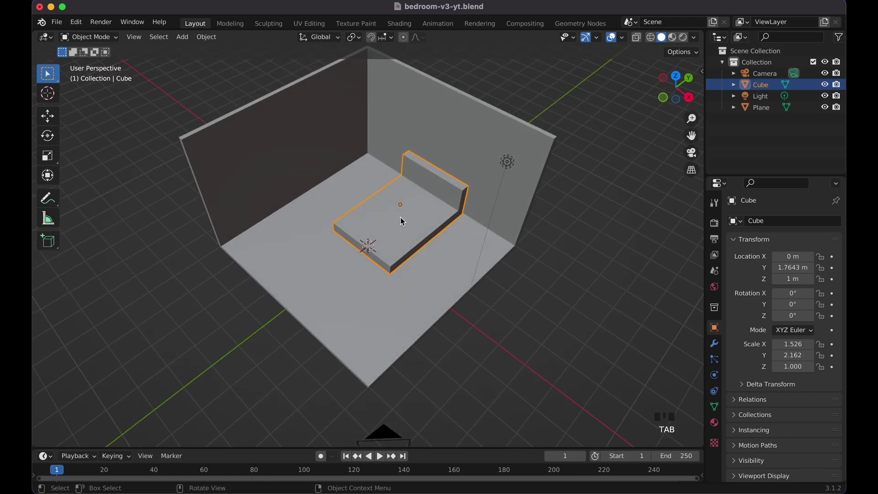
- Place the 3D cursor on the bed base's top surface and add a mesh cube there
{"action": "key", "text": "shift"}
{"action": "scroll", "coordinate": [402, 221], "scroll_direction": "down", "scroll_amount": 5, "text": "shift"}
{"action": "key", "text": "shift+a"}
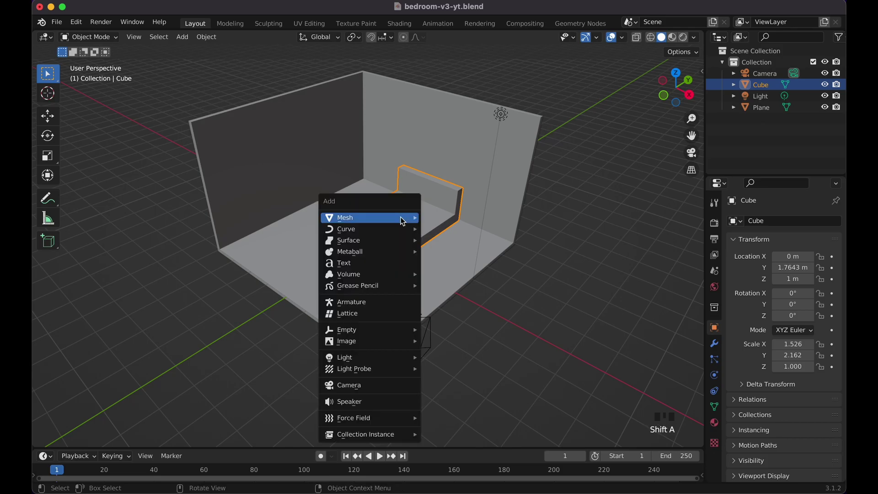
{"action": "mouse_move", "coordinate": [403, 222]}
{"action": "left_click", "coordinate": [458, 232]}
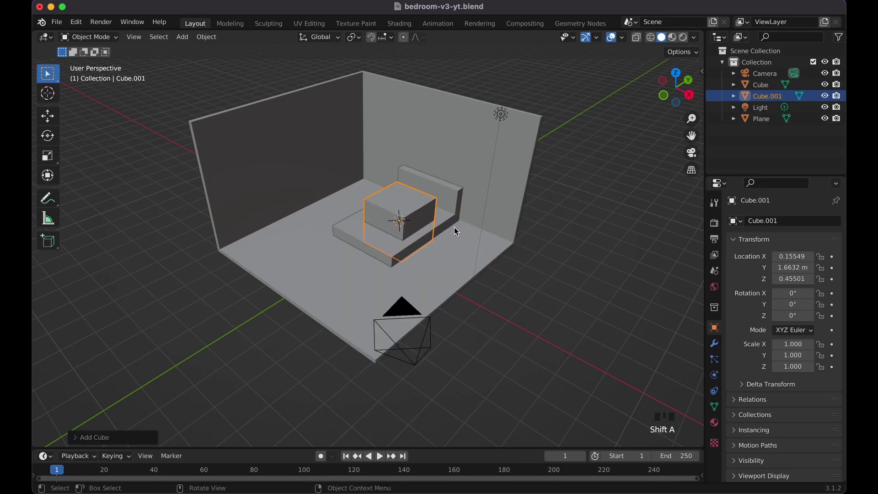
- Raise the new cube about 0.96 m along Z above the bed base
{"action": "scroll", "coordinate": [454, 227], "scroll_direction": "right", "scroll_amount": 10}
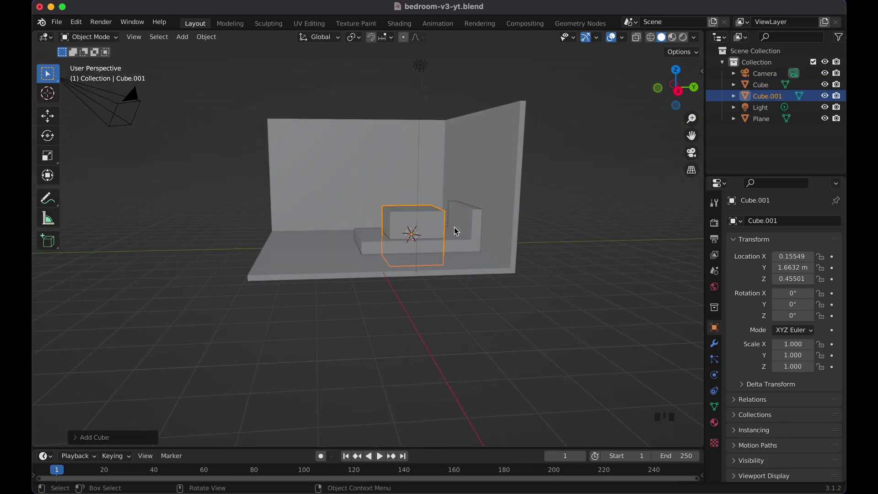
{"action": "scroll", "coordinate": [454, 227], "scroll_direction": "up", "scroll_amount": 4}
{"action": "key", "text": "g"}
{"action": "key", "text": "z"}
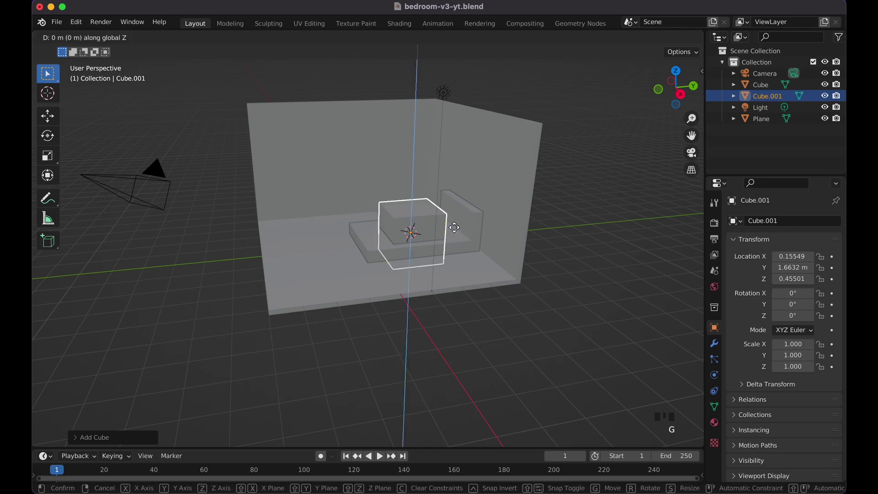
{"action": "left_click", "coordinate": [454, 204]}
- Flatten the new cube to about 0.25 of its height along Z to form a mattress slab
{"action": "scroll", "coordinate": [454, 204], "scroll_direction": "right", "scroll_amount": 3}
{"action": "scroll", "coordinate": [454, 205], "scroll_direction": "right", "scroll_amount": 5}
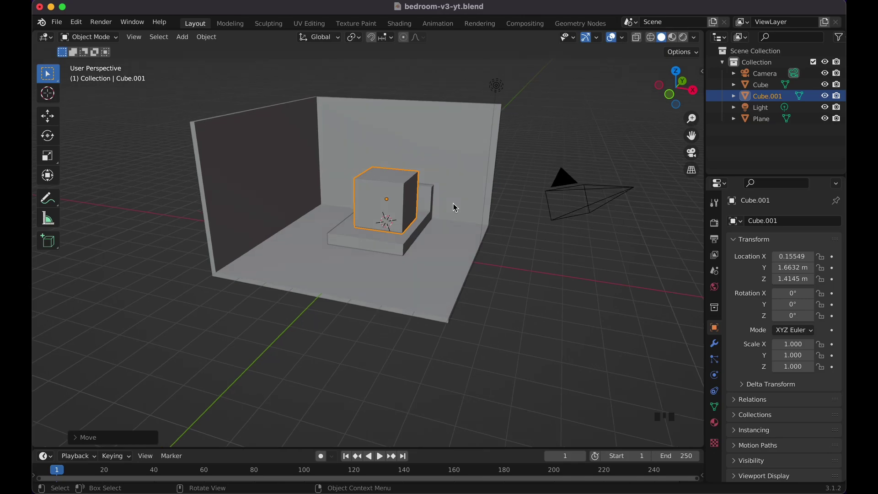
{"action": "key", "text": "s"}
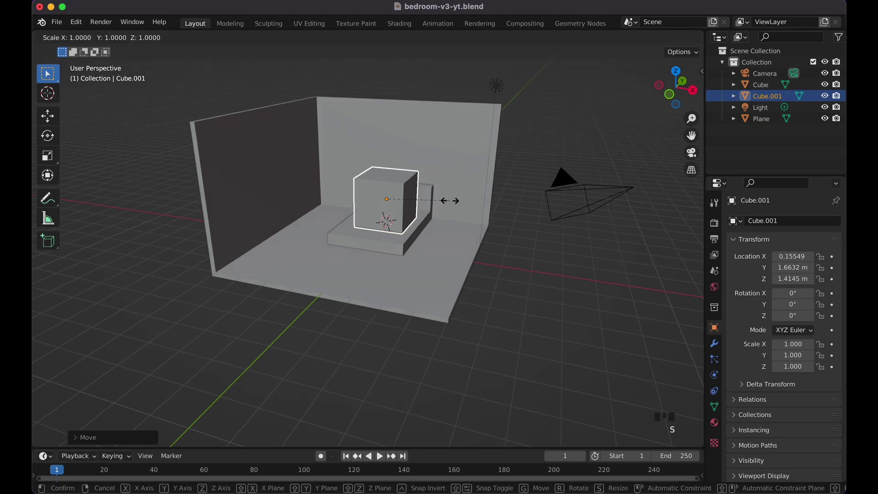
{"action": "key", "text": "z"}
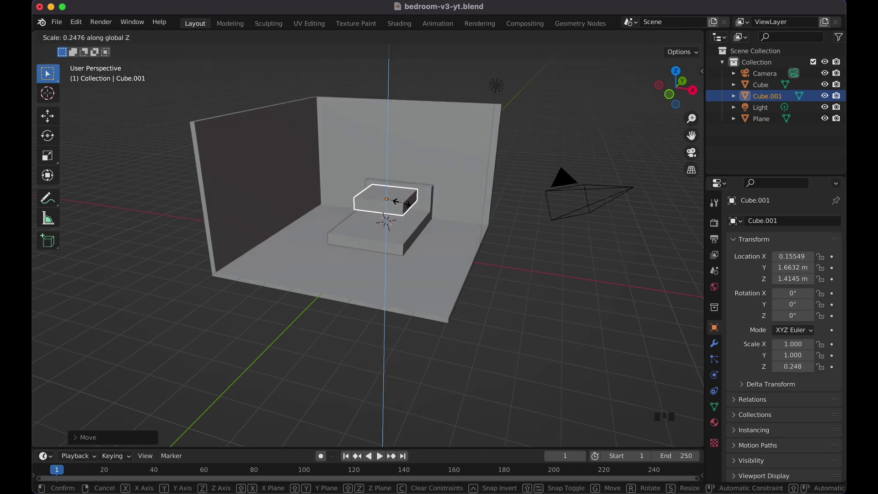
{"action": "left_click", "coordinate": [402, 202]}
- Lower the mattress slab about 0.73 m along Z onto the bed base
{"action": "scroll", "coordinate": [401, 202], "scroll_direction": "up", "scroll_amount": 8}
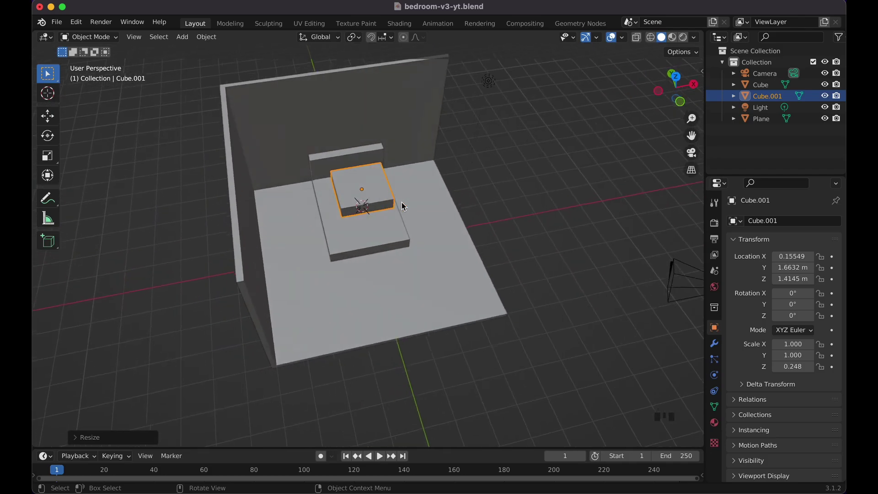
{"action": "scroll", "coordinate": [402, 202], "scroll_direction": "down", "scroll_amount": 1}
{"action": "scroll", "coordinate": [402, 203], "scroll_direction": "right", "scroll_amount": 10}
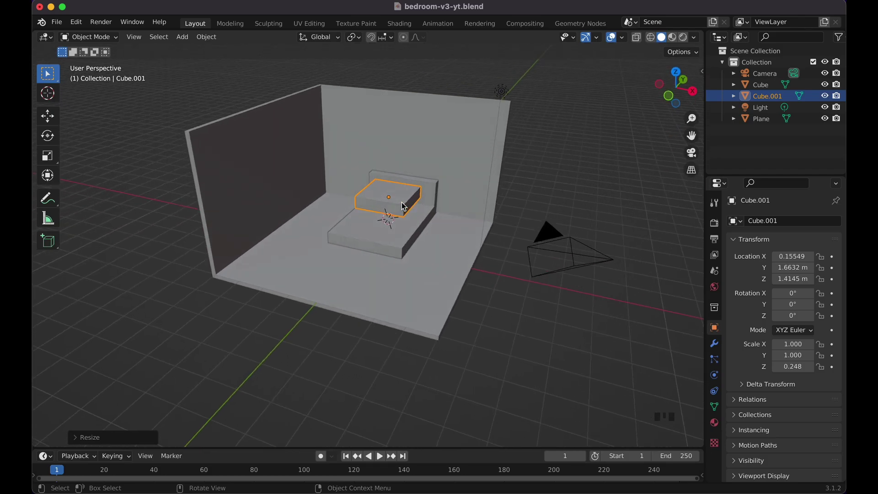
{"action": "scroll", "coordinate": [401, 212], "scroll_direction": "up", "scroll_amount": 6}
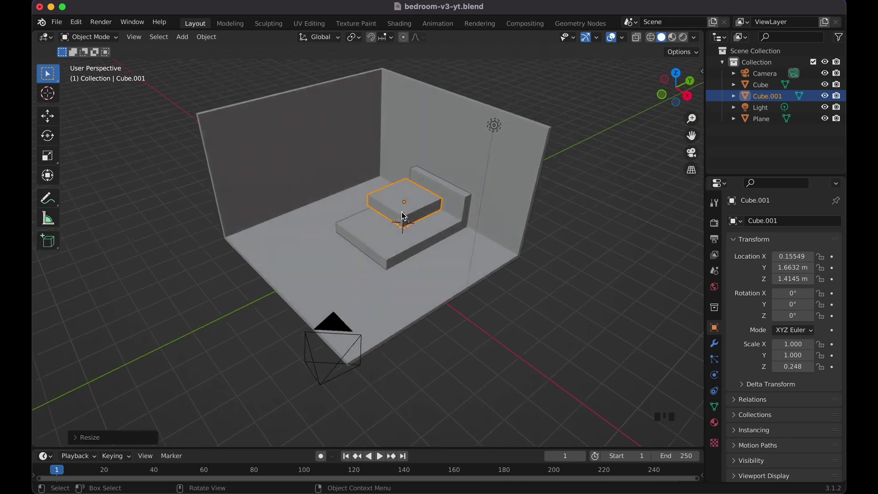
{"action": "scroll", "coordinate": [402, 213], "scroll_direction": "left", "scroll_amount": 7}
{"action": "scroll", "coordinate": [402, 213], "scroll_direction": "up", "scroll_amount": 5, "text": "ctrl"}
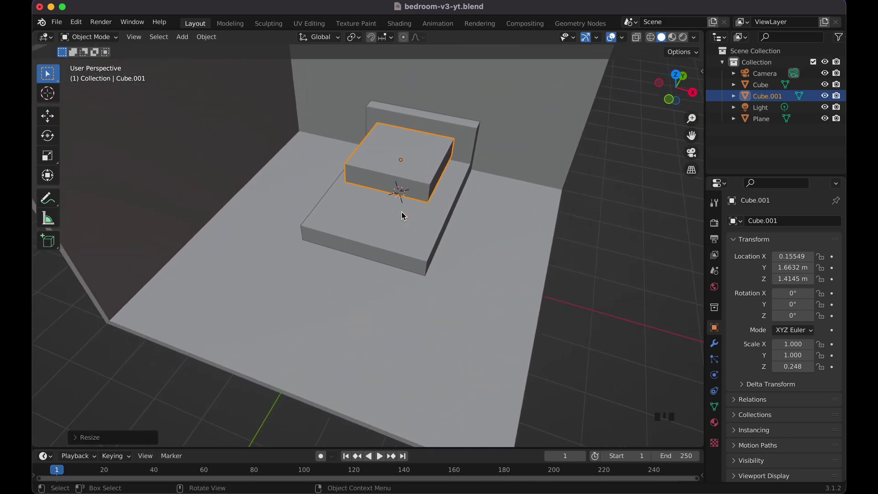
{"action": "scroll", "coordinate": [401, 212], "scroll_direction": "up", "scroll_amount": 10}
{"action": "scroll", "coordinate": [402, 213], "scroll_direction": "down", "scroll_amount": 5, "text": "ctrl"}
{"action": "key", "text": "g"}
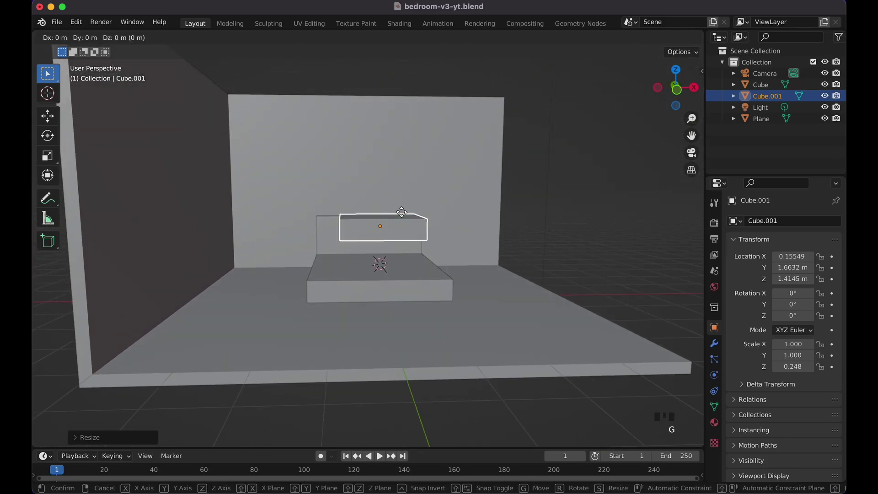
{"action": "key", "text": "z"}
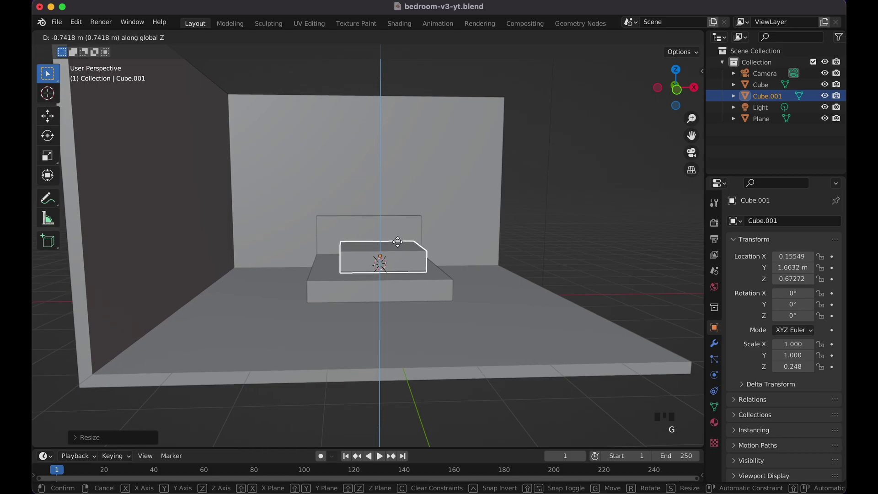
{"action": "left_click", "coordinate": [400, 245]}
- From the top view, centre the mattress on the bed base along X and scale it to about 1.26 along X
{"action": "key", "text": "KP_7"}
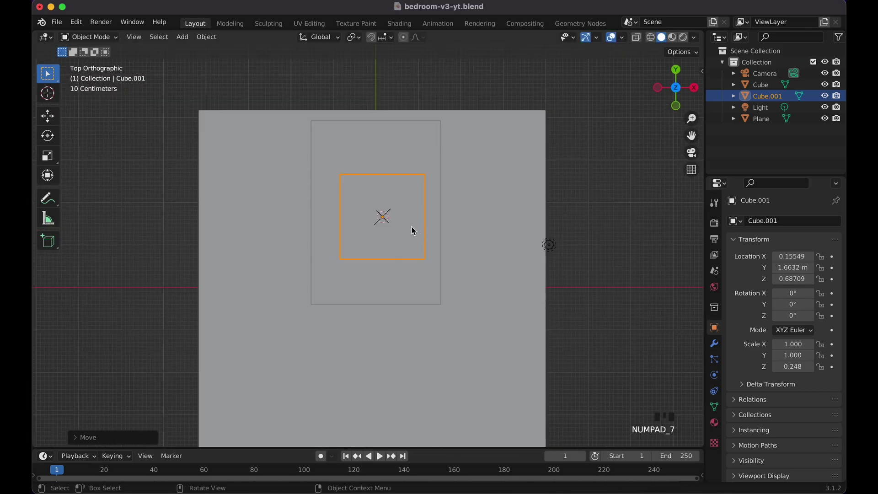
{"action": "key", "text": "g"}
{"action": "key", "text": "x"}
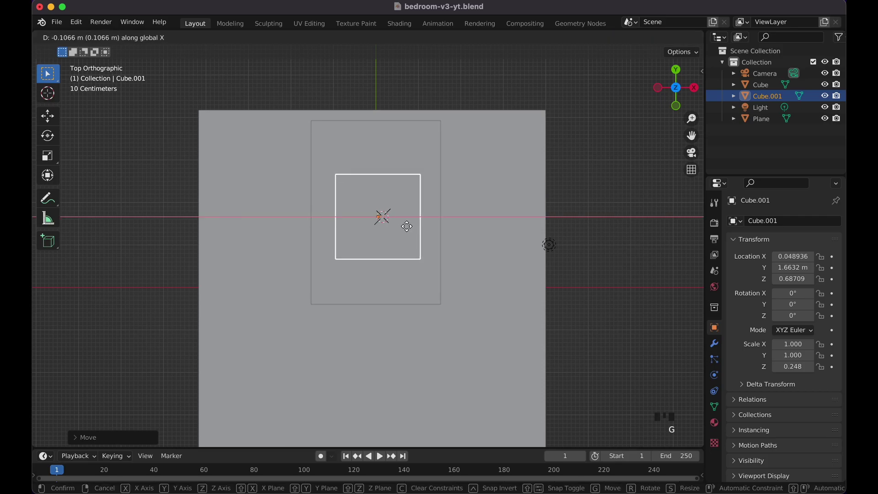
{"action": "left_click", "coordinate": [406, 227]}
{"action": "key", "text": "s"}
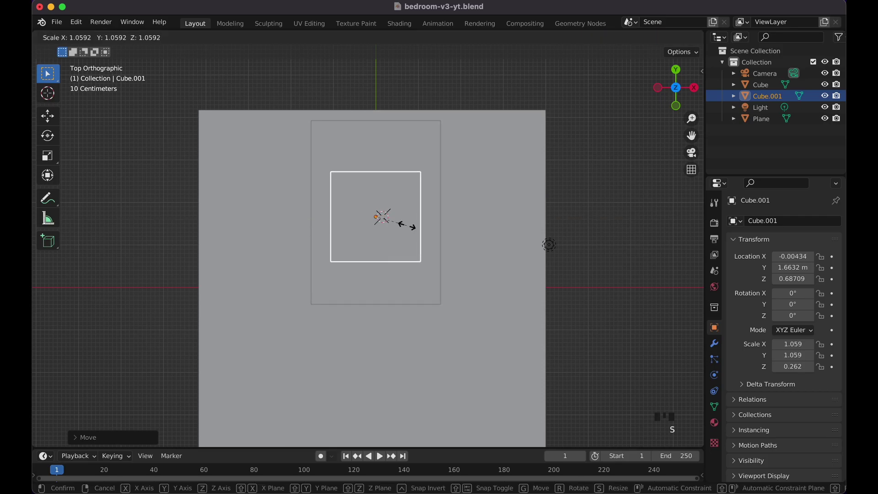
{"action": "key", "text": "x"}
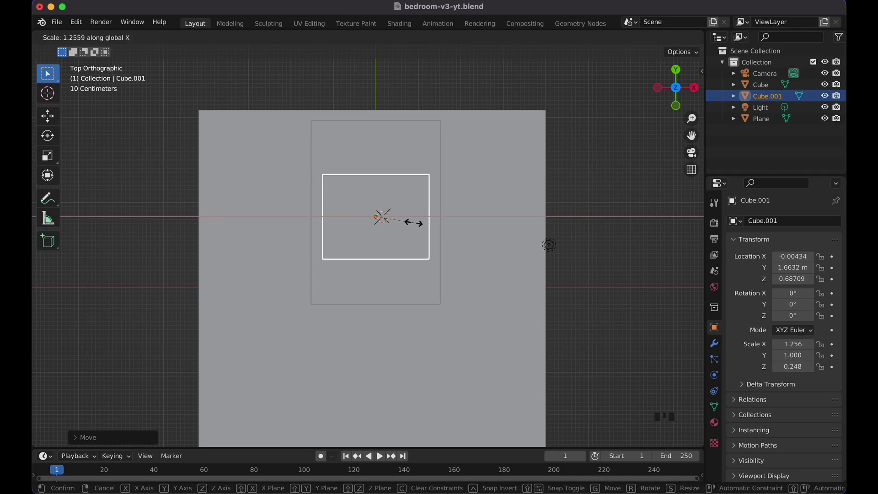
{"action": "left_click", "coordinate": [414, 223]}
- From the top view, lengthen the mattress to about 1.77 along Y so it nearly fills the bed base
{"action": "scroll", "coordinate": [413, 225], "scroll_direction": "down", "scroll_amount": 10}
{"action": "scroll", "coordinate": [413, 226], "scroll_direction": "up", "scroll_amount": 5}
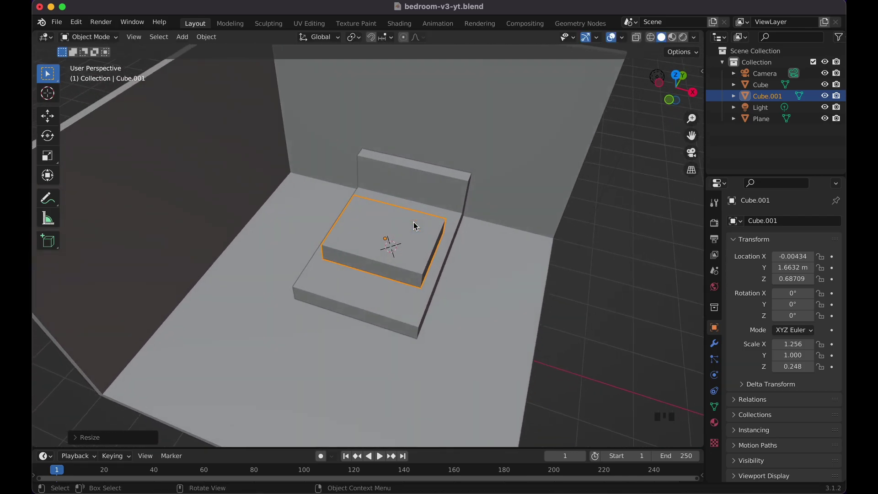
{"action": "key", "text": "KP_7"}
{"action": "key", "text": "s"}
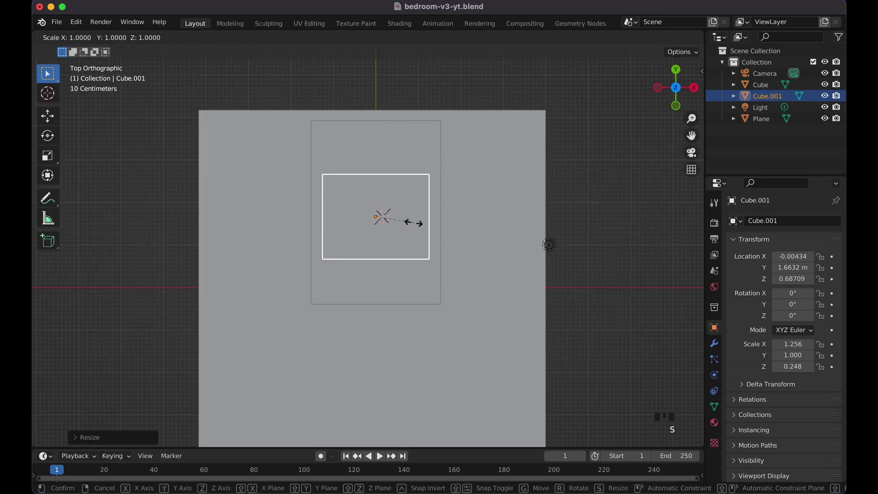
{"action": "key", "text": "y"}
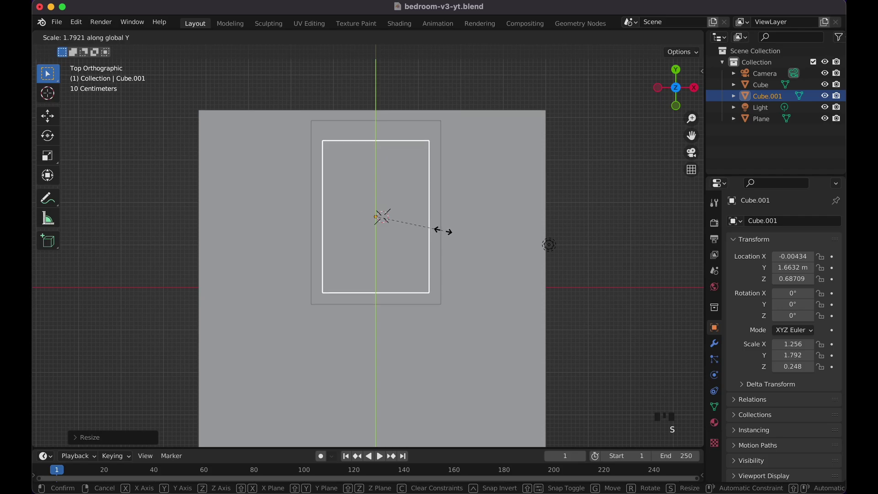
{"action": "left_click", "coordinate": [441, 231]}
{"action": "middle_click_drag", "start_coordinate": [441, 231], "coordinate": [442, 231]}
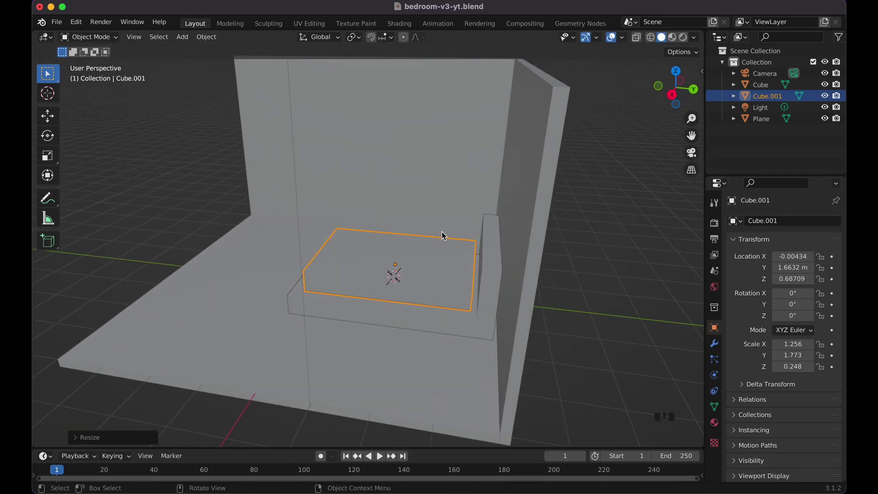
- Move the mattress about 0.12 m along Y towards the headboard
{"action": "key", "text": "g"}
{"action": "key", "text": "y"}
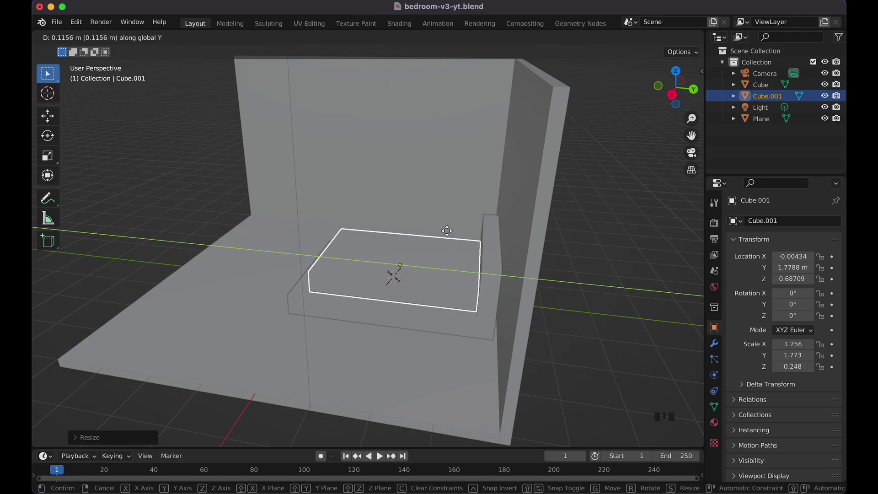
{"action": "left_click", "coordinate": [447, 231]}
{"action": "middle_click_drag", "start_coordinate": [447, 231], "coordinate": [447, 231]}
{"action": "left_click", "coordinate": [511, 331]}
{"action": "middle_click_drag", "start_coordinate": [510, 331], "coordinate": [411, 258]}
{"action": "left_click", "coordinate": [410, 259]}
- Bevel all edges of the mattress with three segments and a width of about 0.06 m
{"action": "key", "text": "b"}
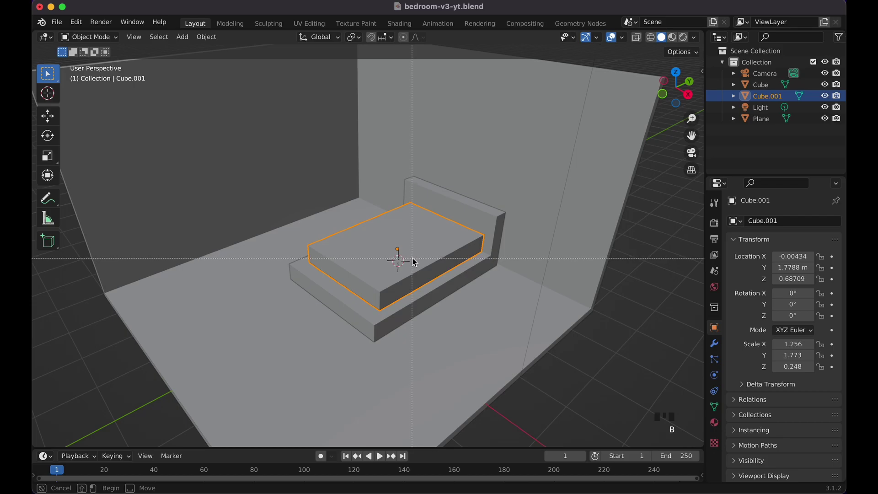
{"action": "key", "text": "Escape"}
{"action": "key", "text": "Tab"}
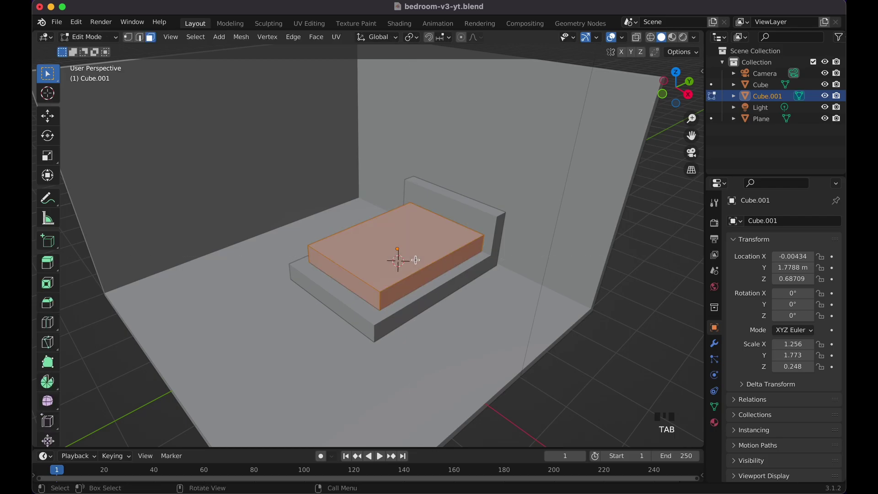
{"action": "key", "text": "ctrl+b"}
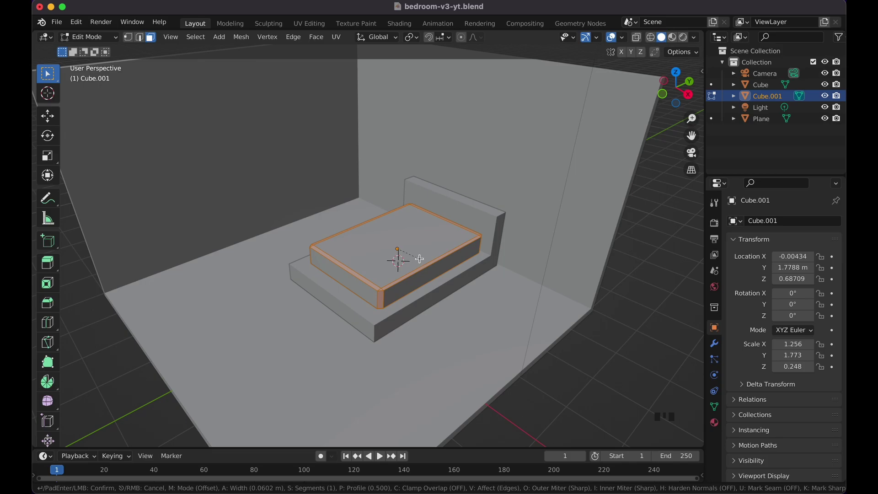
{"action": "left_click", "coordinate": [420, 258]}
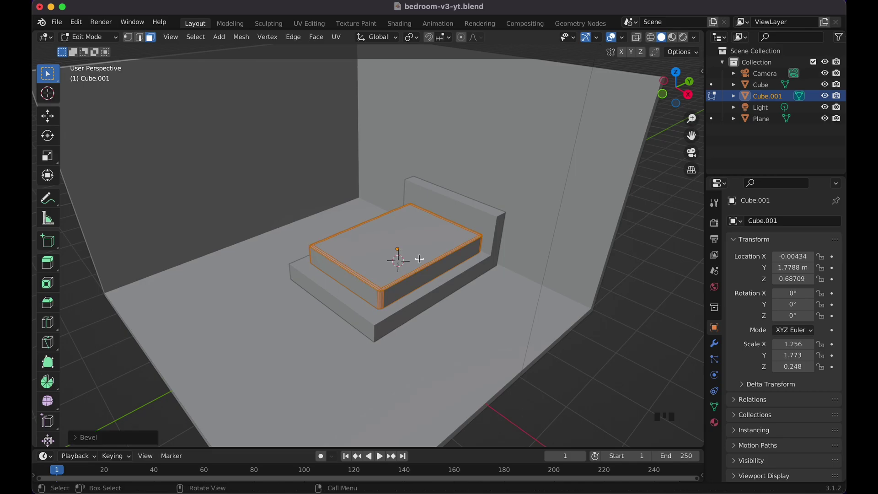
{"action": "key", "text": "Tab"}
{"action": "scroll", "coordinate": [421, 262], "scroll_direction": "down", "scroll_amount": 5}
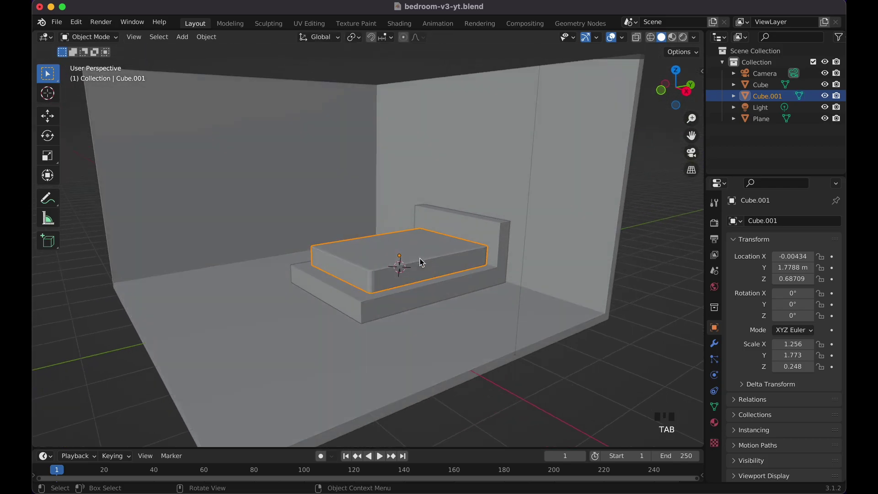
{"action": "scroll", "coordinate": [421, 262], "scroll_direction": "up", "scroll_amount": 5}
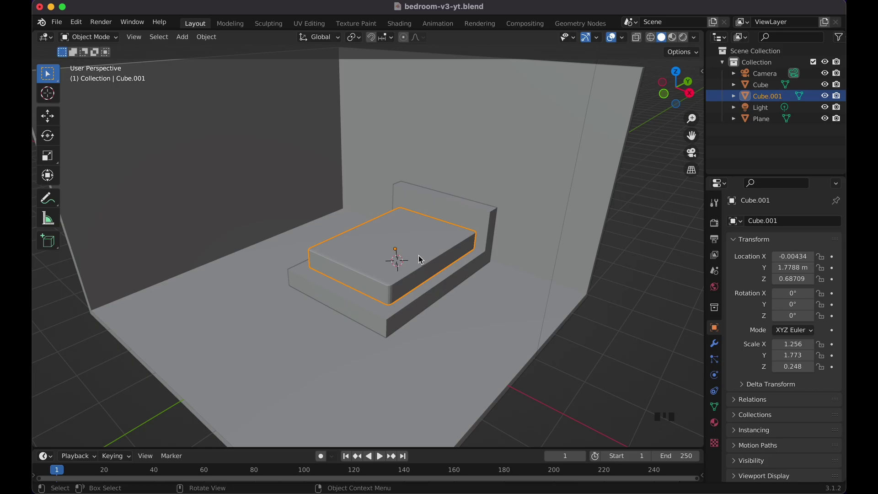
- Shade the mattress smooth and add an Edge Split modifier to it
{"action": "right_click", "coordinate": [421, 260]}
{"action": "left_click", "coordinate": [416, 218]}
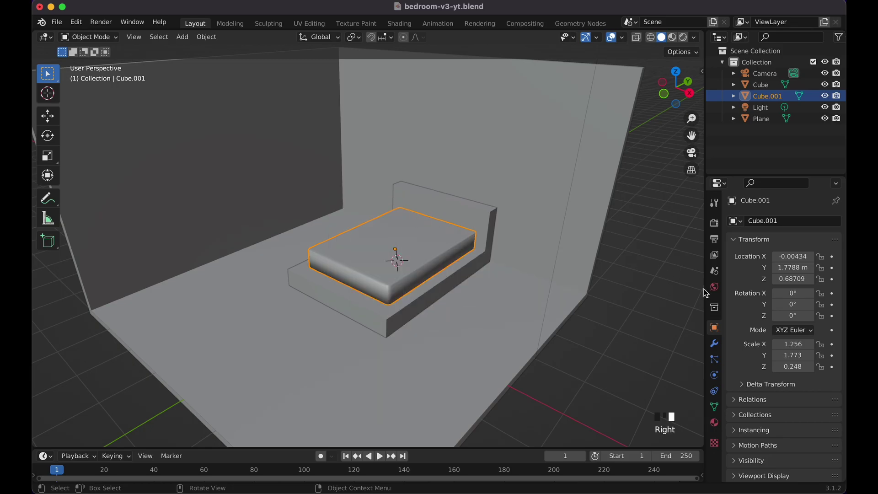
{"action": "left_click", "coordinate": [719, 341]}
{"action": "left_click", "coordinate": [769, 225]}
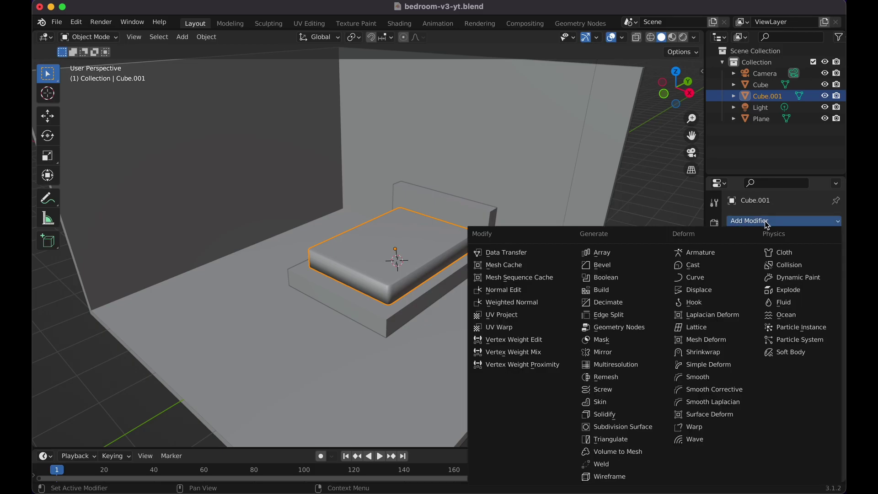
{"action": "left_click", "coordinate": [625, 312]}
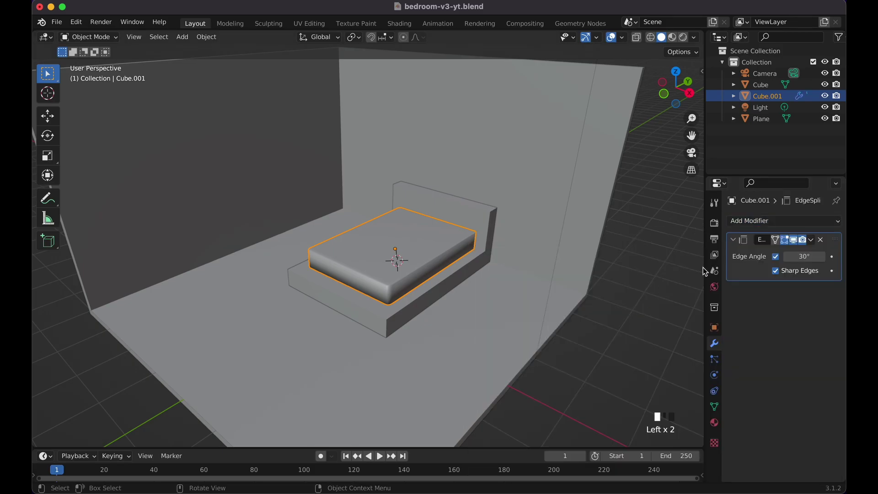
- Add a Subdivision Surface modifier to the mattress and deselect it
{"action": "left_click", "coordinate": [778, 221]}
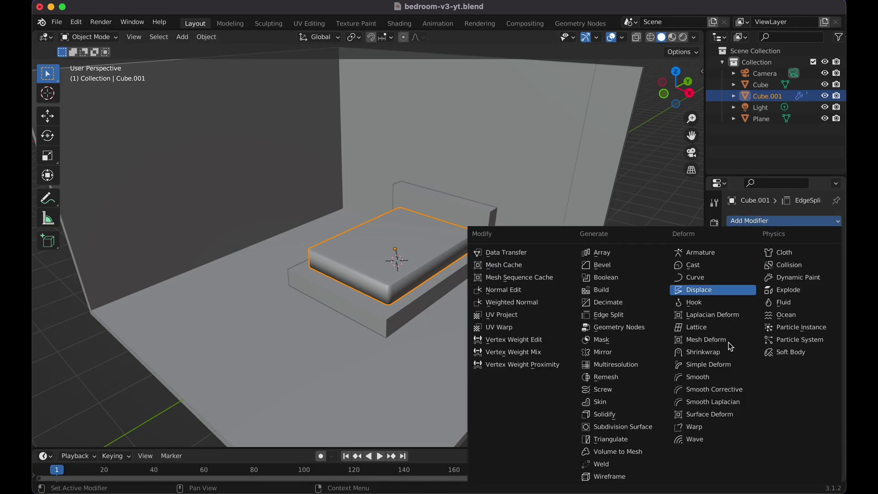
{"action": "left_click", "coordinate": [649, 426]}
{"action": "scroll", "coordinate": [633, 308], "scroll_direction": "down", "scroll_amount": 10}
{"action": "scroll", "coordinate": [634, 308], "scroll_direction": "up", "scroll_amount": 8}
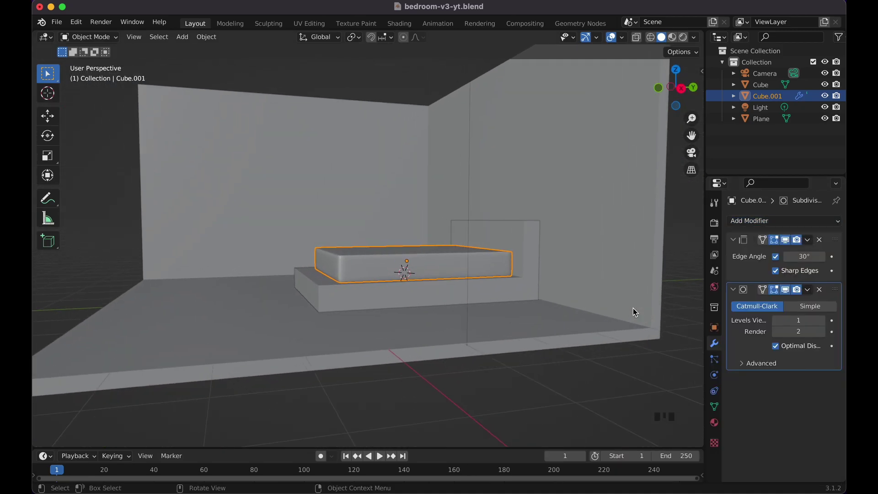
{"action": "scroll", "coordinate": [633, 309], "scroll_direction": "up", "scroll_amount": 8}
{"action": "scroll", "coordinate": [633, 308], "scroll_direction": "down", "scroll_amount": 10}
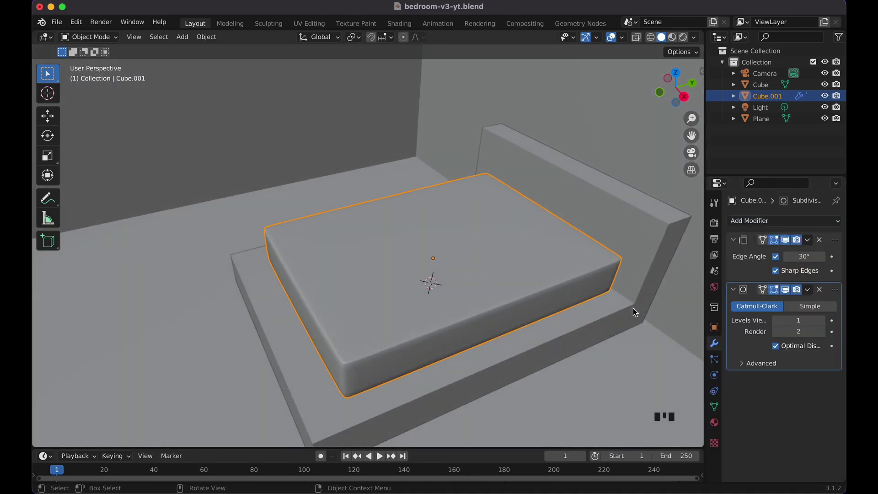
{"action": "left_click", "coordinate": [657, 317]}
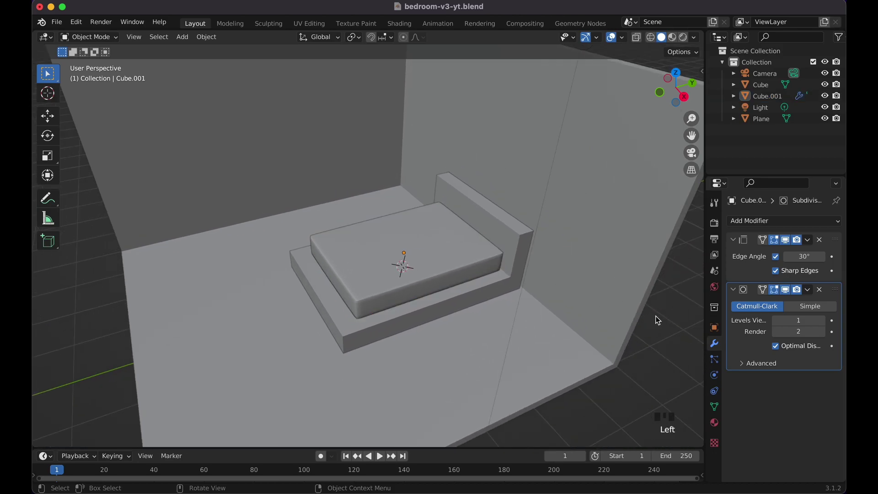
- Bevel all edges of the bed base and headboard with three segments and a width of about 0.02 m
{"action": "scroll", "coordinate": [657, 318], "scroll_direction": "left", "scroll_amount": 5}
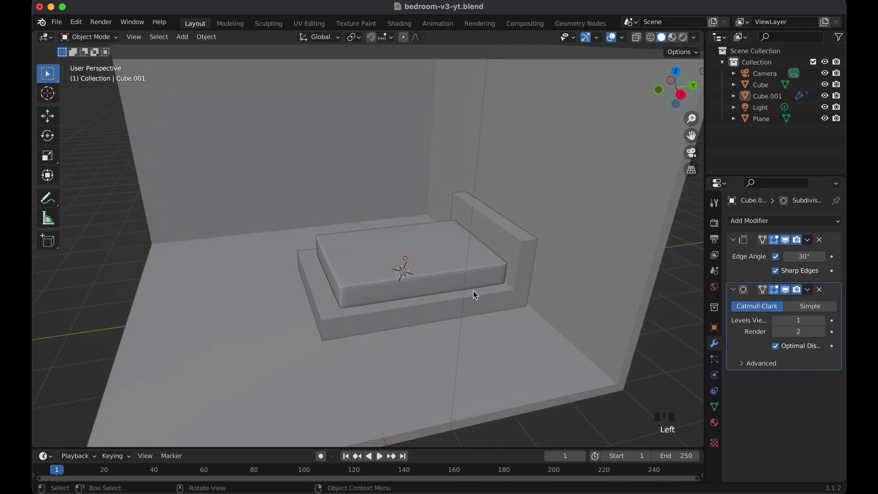
{"action": "left_click", "coordinate": [486, 297]}
{"action": "key", "text": "Tab"}
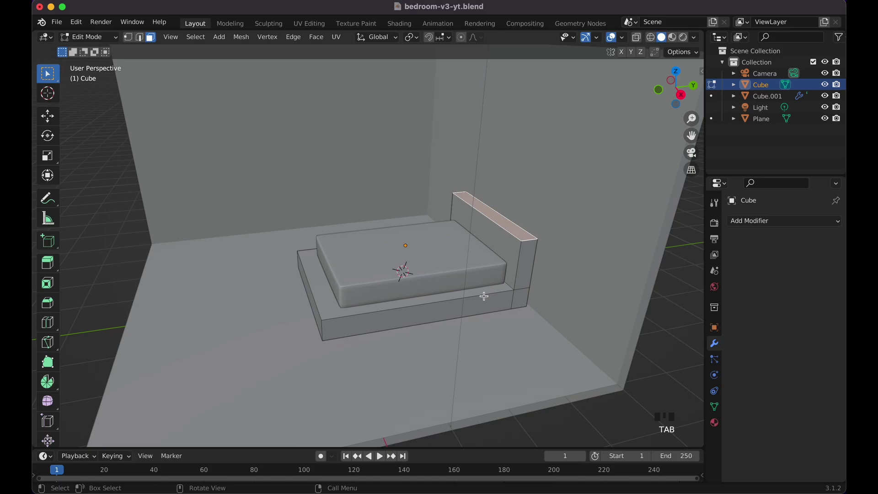
{"action": "key", "text": "super+b"}
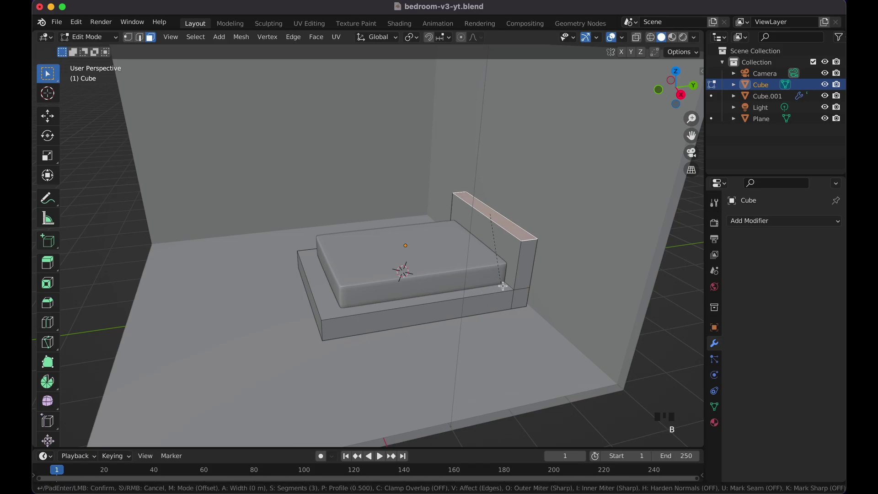
{"action": "key", "text": "Escape"}
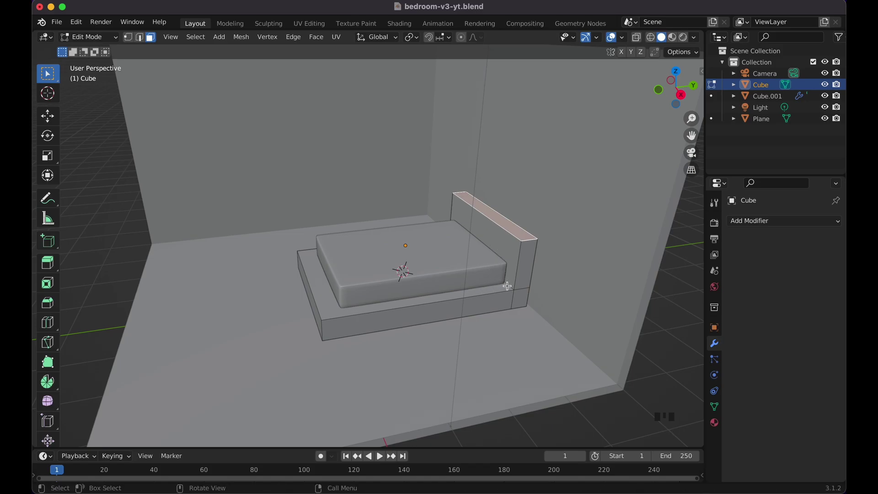
{"action": "key", "text": "a"}
{"action": "key", "text": "super+b"}
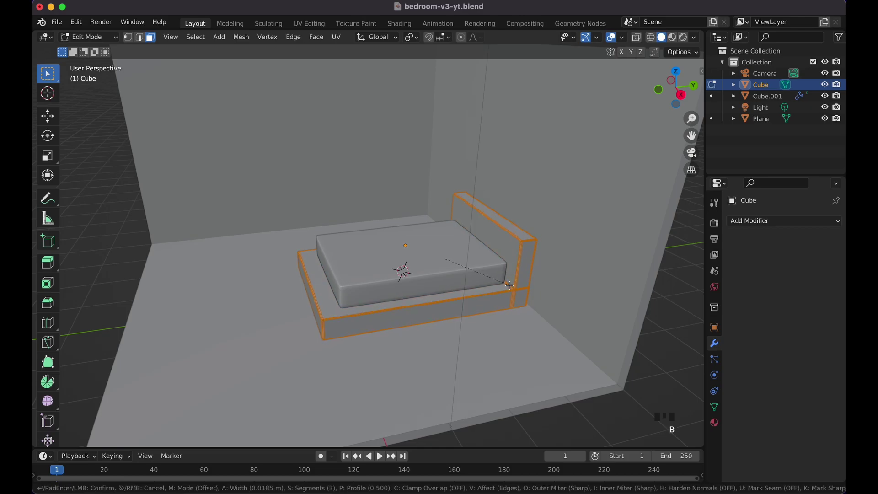
{"action": "left_click", "coordinate": [509, 286]}
{"action": "middle_click_drag", "start_coordinate": [510, 286], "coordinate": [504, 300]}
{"action": "key", "text": "Tab"}
- Shade the bed base and headboard smooth and deselect the object
{"action": "right_click", "coordinate": [509, 292]}
{"action": "left_click", "coordinate": [510, 292]}
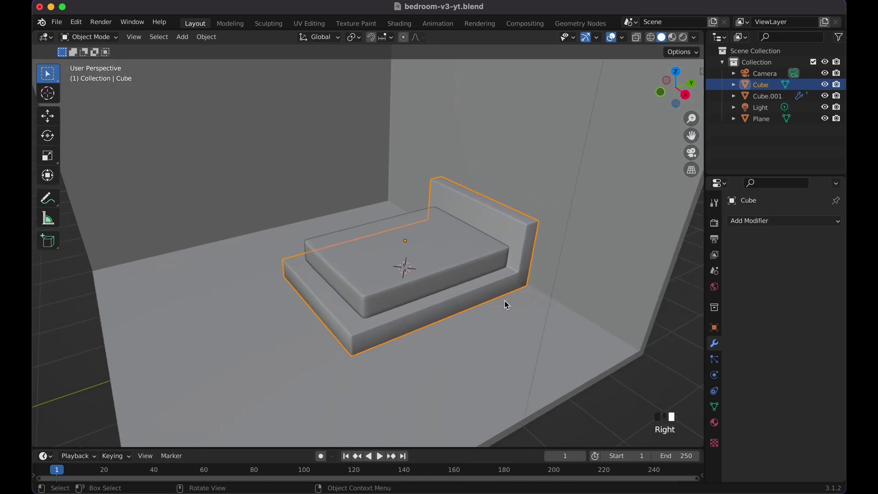
{"action": "left_click", "coordinate": [657, 382]}
- Duplicate the mattress upward along Z and shrink the copy uniformly into a small pillow slab
{"action": "middle_click_drag", "start_coordinate": [657, 382], "coordinate": [438, 238]}
{"action": "left_click", "coordinate": [437, 236]}
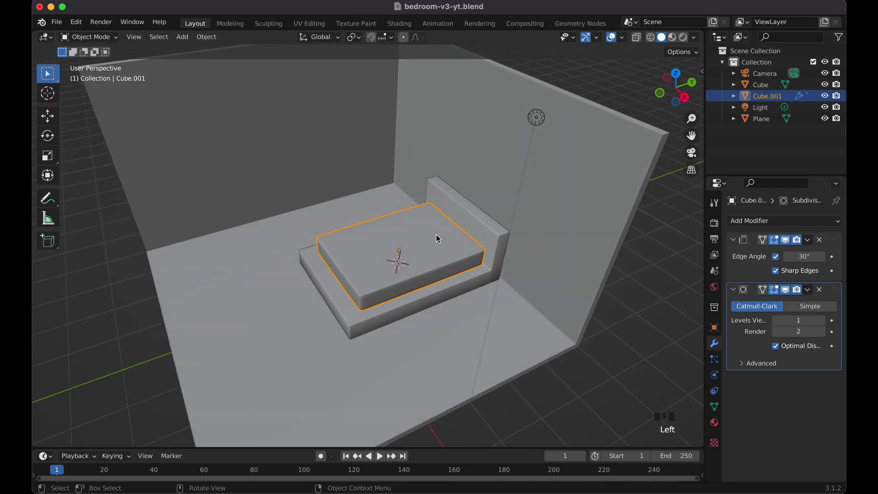
{"action": "key", "text": "shift+d"}
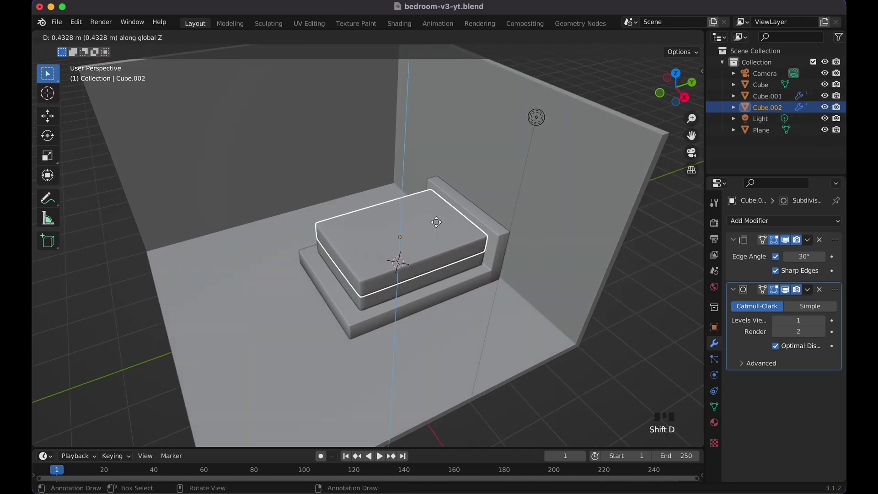
{"action": "left_click", "coordinate": [438, 226]}
{"action": "key", "text": "s"}
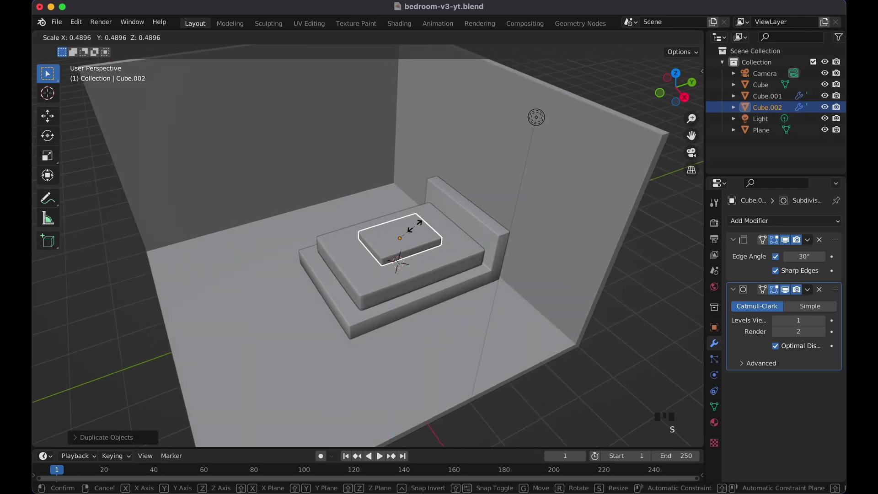
{"action": "left_click", "coordinate": [410, 231]}
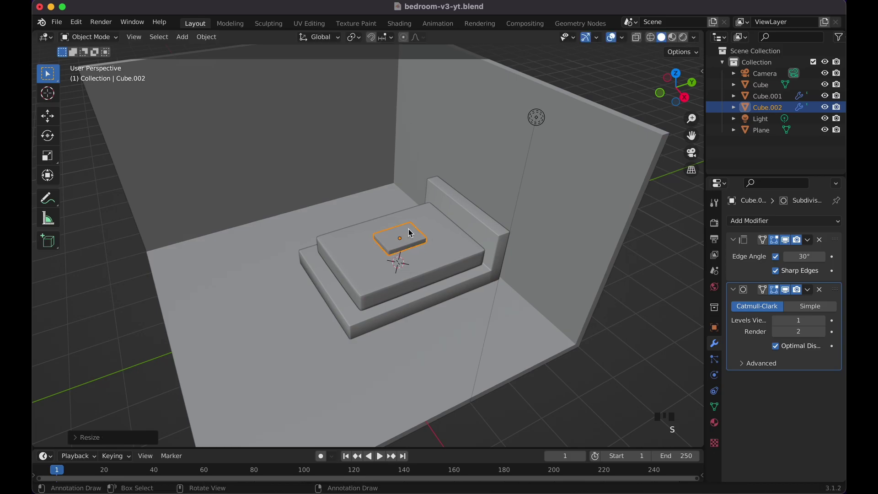
{"action": "middle_click_drag", "start_coordinate": [411, 234], "coordinate": [391, 180]}
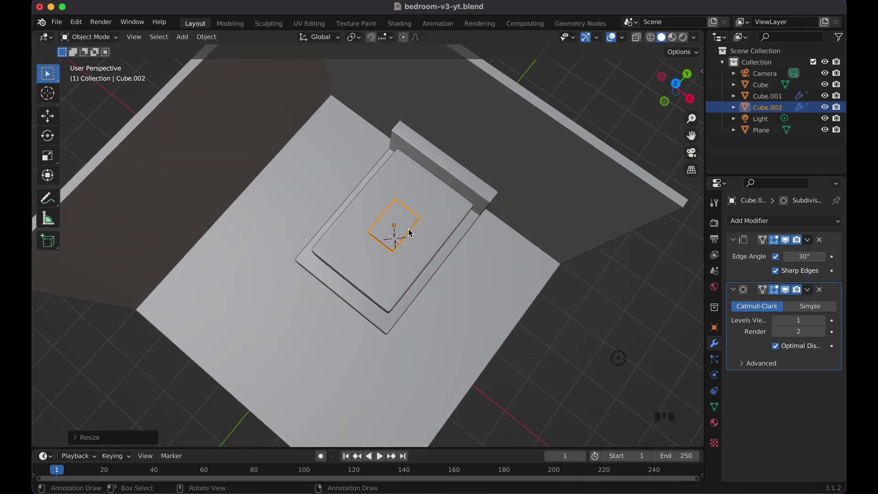
- Scale the pillow slab to about 0.67 along Y and about 1.37 along X
{"action": "key", "text": "s"}
{"action": "key", "text": "y"}
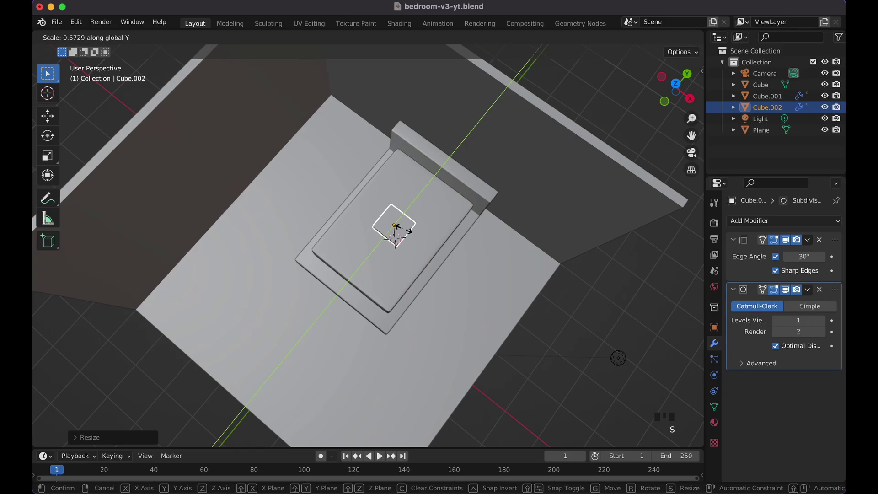
{"action": "key", "text": "x"}
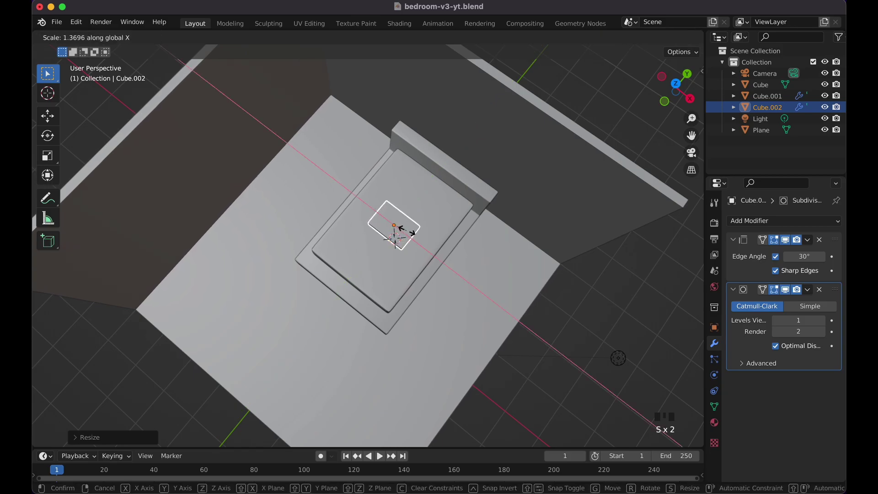
{"action": "left_click", "coordinate": [403, 231]}
- Shift the pillow along negative X to one half of the mattress and about 1.32 m along Y towards the headboard
{"action": "key", "text": "g"}
{"action": "key", "text": "x"}
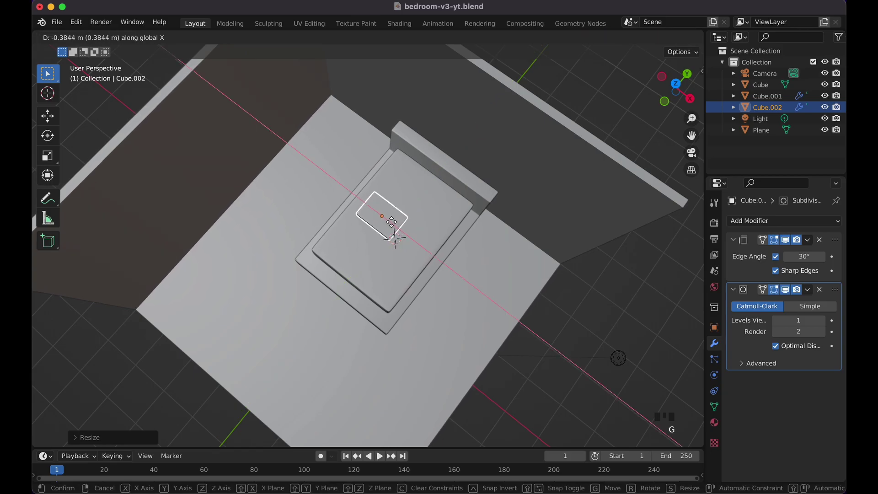
{"action": "left_click", "coordinate": [388, 225]}
{"action": "key", "text": "KP_7"}
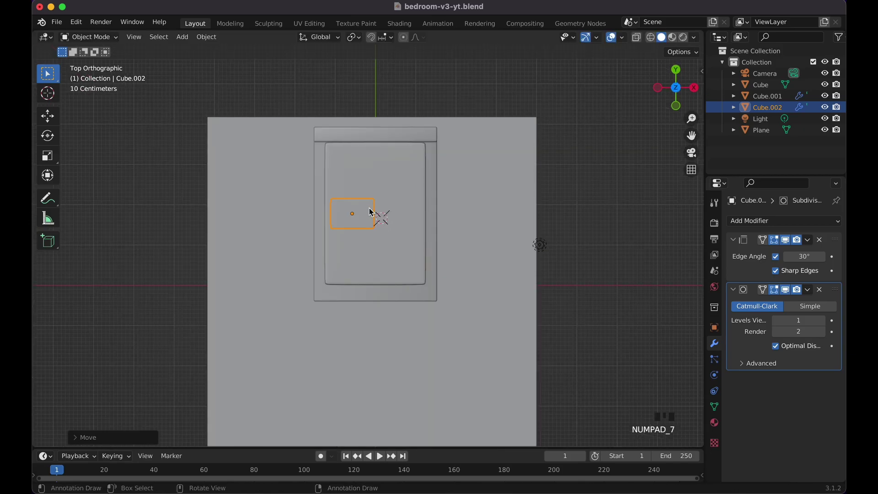
{"action": "key", "text": "g"}
{"action": "key", "text": "y"}
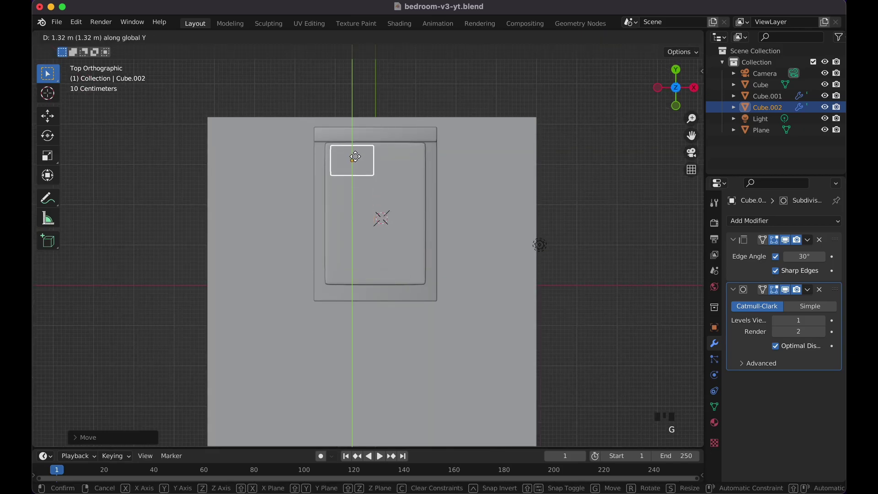
{"action": "left_click", "coordinate": [357, 159]}
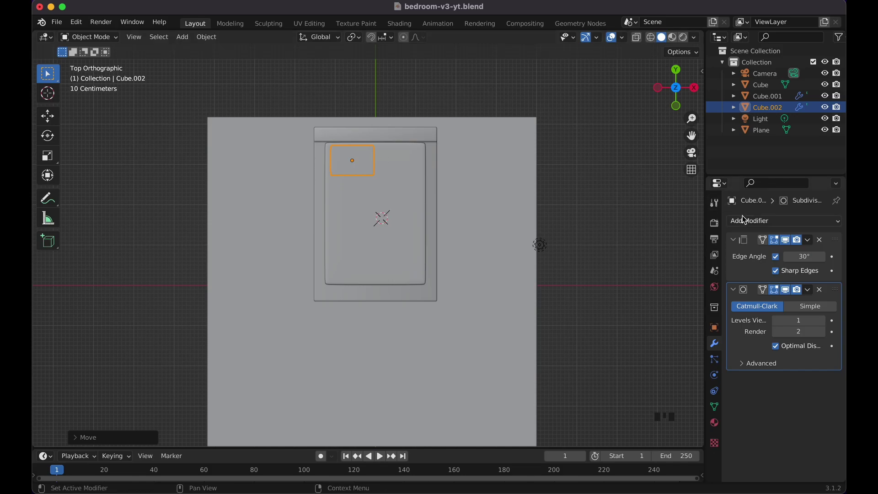
- Add a Mirror modifier on the X axis to the pillow, using the mattress as the mirror object
{"action": "left_click", "coordinate": [812, 220]}
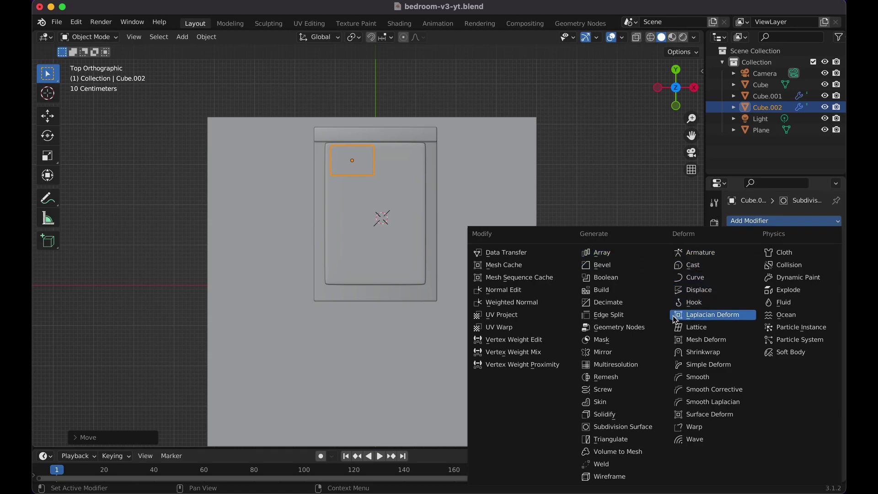
{"action": "left_click", "coordinate": [627, 352]}
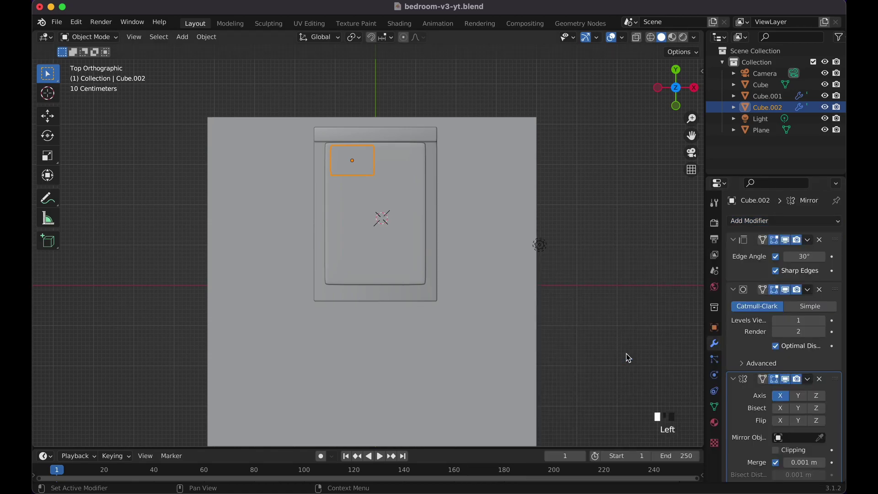
{"action": "left_click", "coordinate": [819, 438]}
{"action": "left_click", "coordinate": [405, 238]}
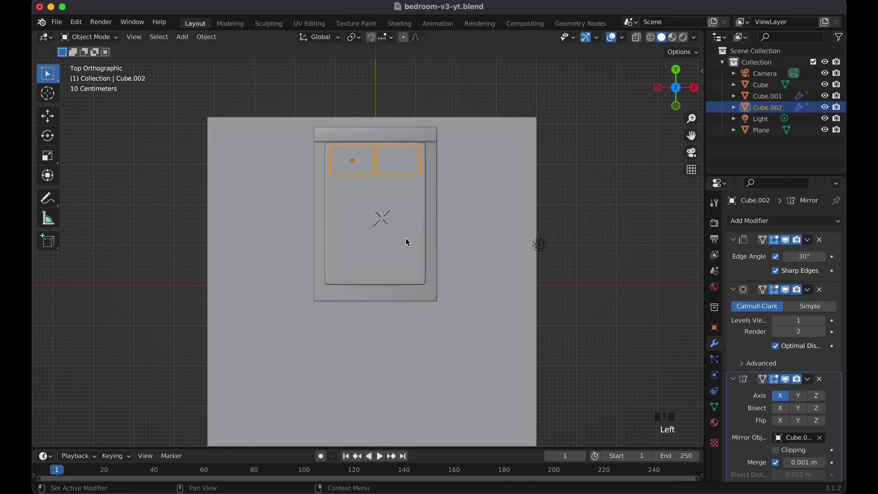
- Open the pillow's mesh for editing
{"action": "scroll", "coordinate": [584, 228], "scroll_direction": "down", "scroll_amount": 10}
{"action": "key", "text": "Tab"}
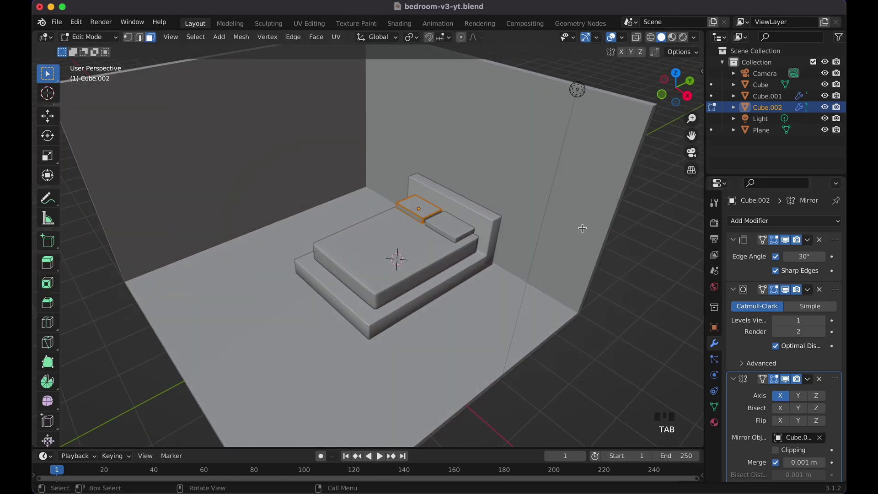
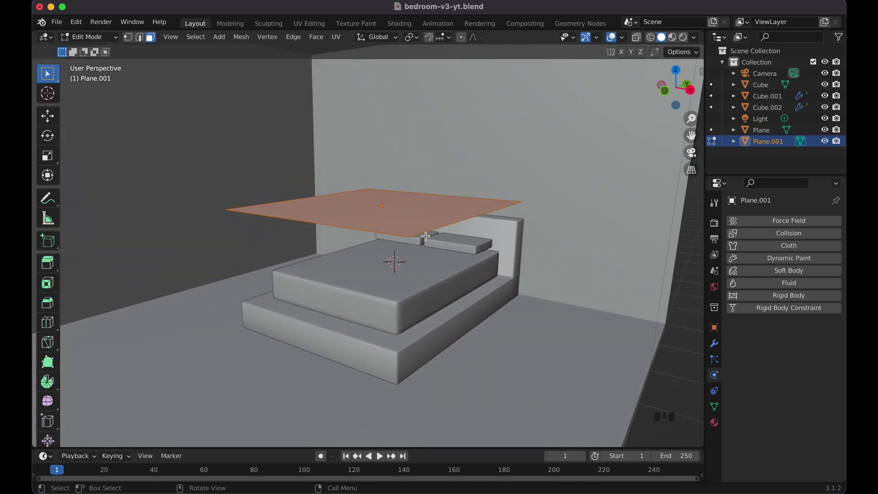
- Extrude the plane above the bed about 0.086 m downward to give the blanket thickness
{"action": "left_click", "coordinate": [449, 247]}
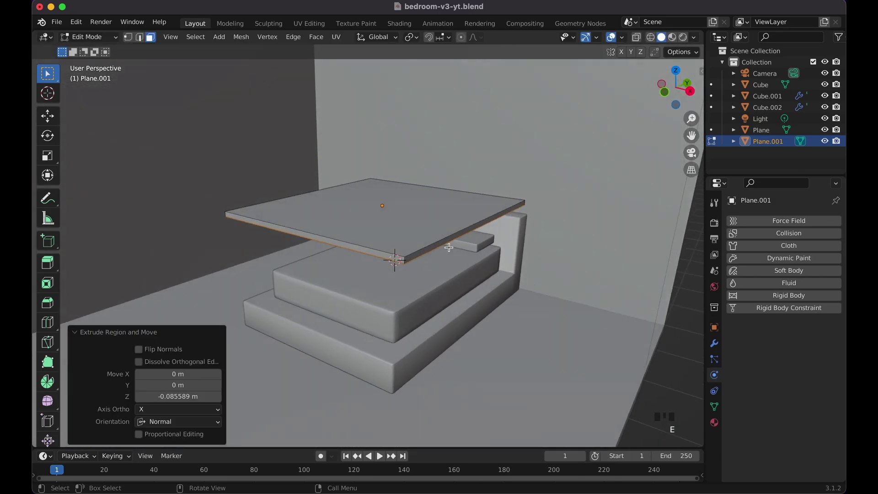
- Subdivide all faces of the blanket slab with 50 cuts
{"action": "left_click", "coordinate": [423, 216]}
{"action": "right_click", "coordinate": [425, 220]}
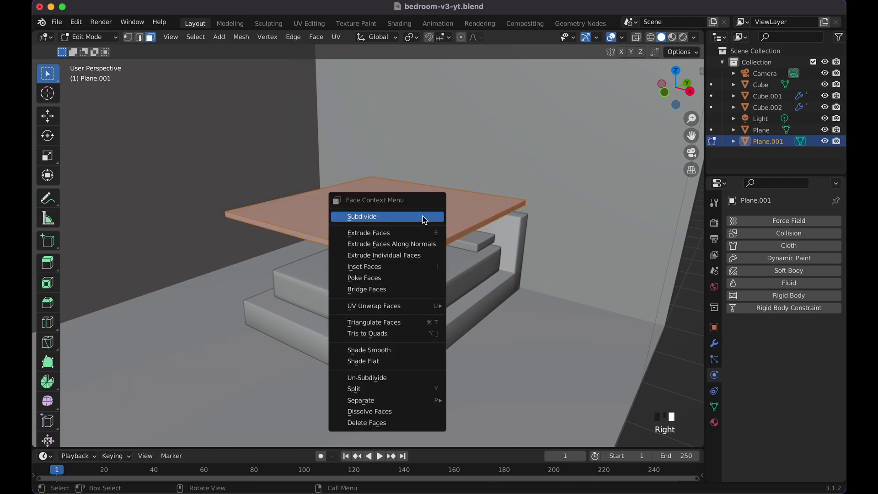
{"action": "left_click", "coordinate": [425, 220]}
{"action": "type", "text": "50"}
{"action": "key", "text": "Return"}
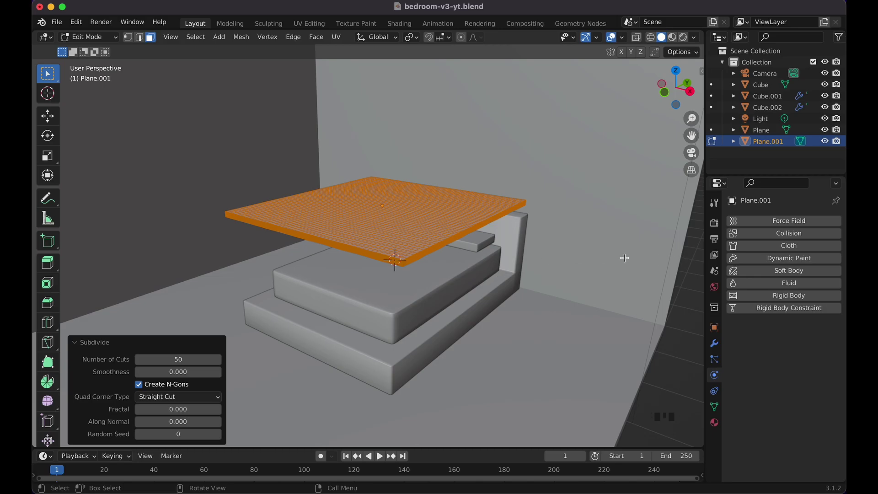
- Try adding Cloth physics to the blanket slab in mesh editing, play the simulation, and return to the start
{"action": "left_click", "coordinate": [781, 246]}
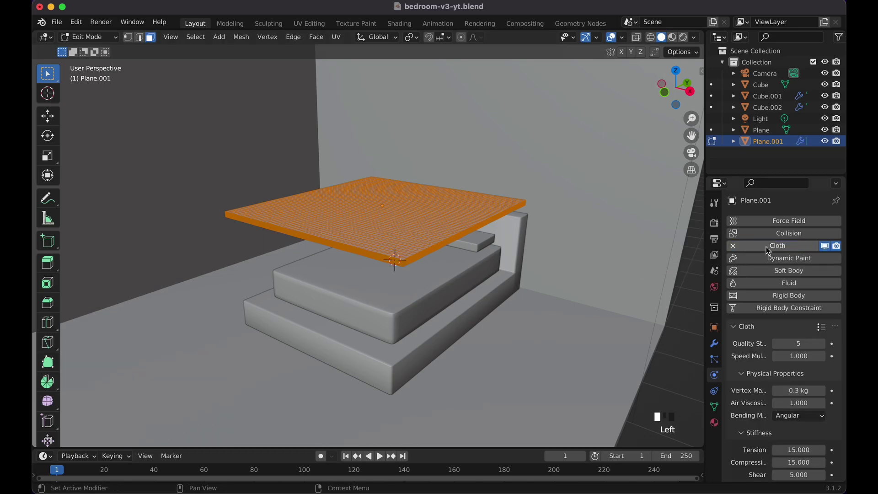
{"action": "key", "text": "space"}
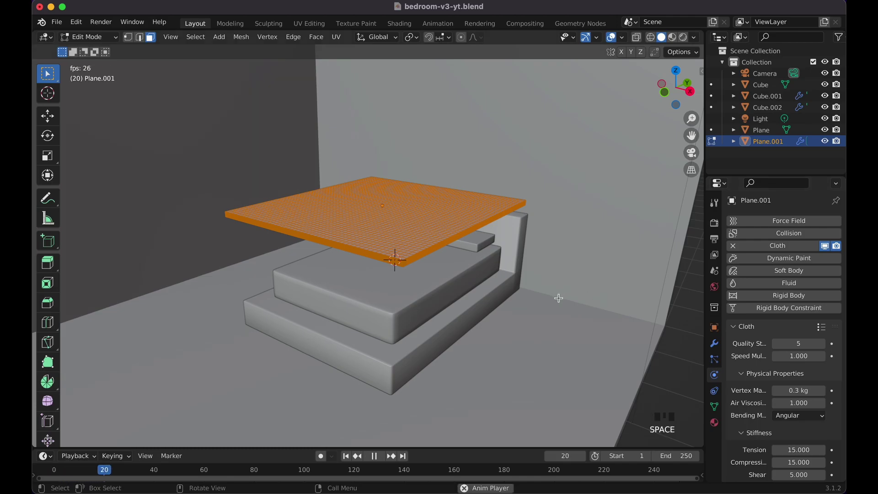
{"action": "key", "text": "space"}
{"action": "key", "text": "shift+Left"}
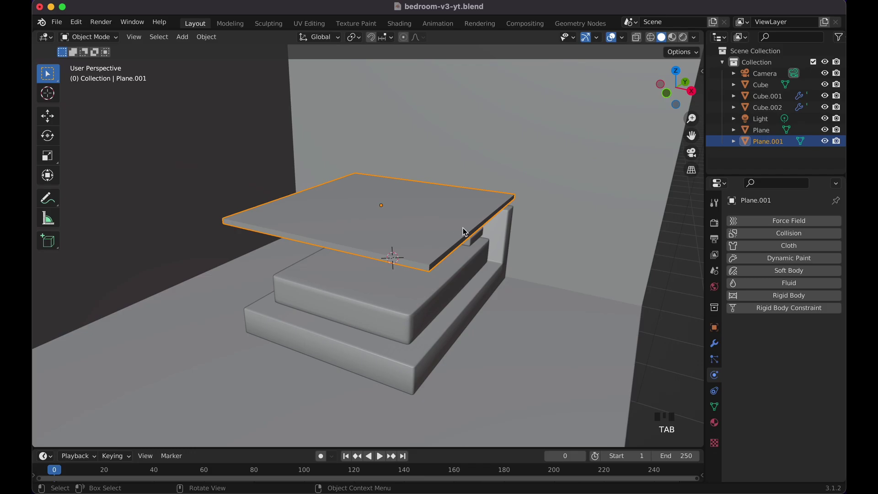
- Add Cloth physics to the blanket slab, play the simulation briefly, and rewind to the start
{"action": "middle_click_drag", "start_coordinate": [507, 223], "coordinate": [509, 224]}
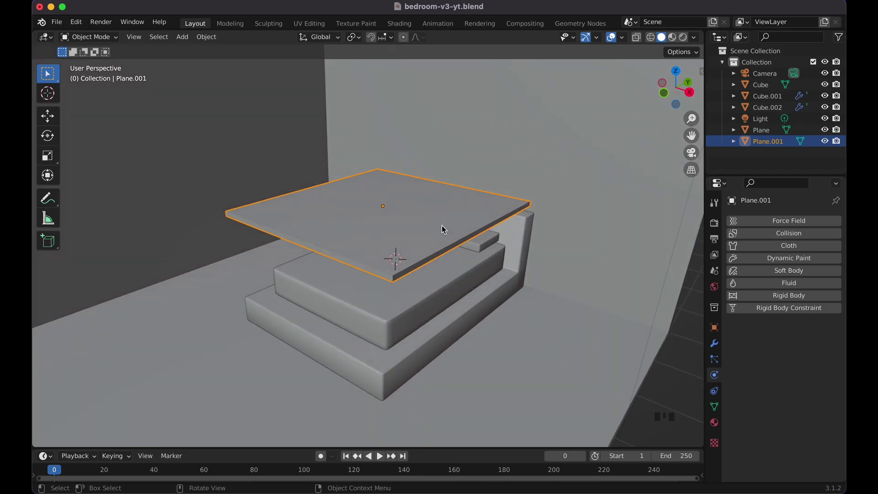
{"action": "middle_click_drag", "start_coordinate": [442, 226], "coordinate": [441, 226]}
{"action": "left_click", "coordinate": [784, 246]}
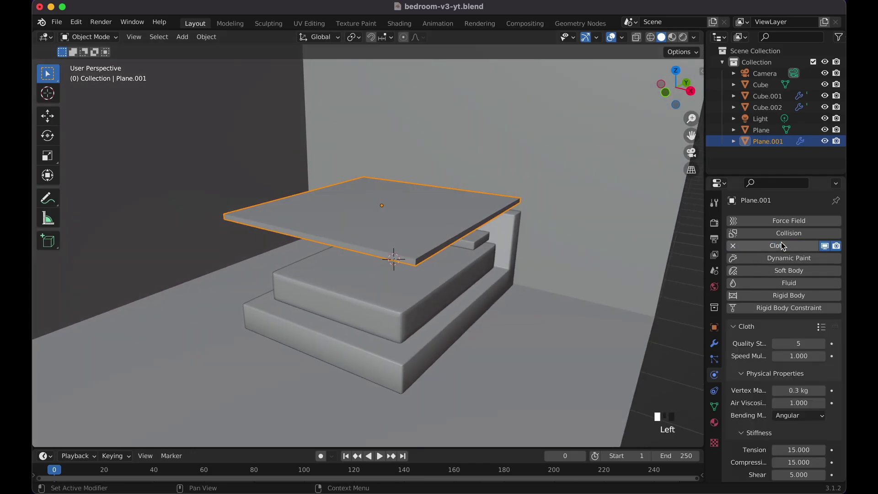
{"action": "key", "text": "space"}
{"action": "key", "text": "space"}
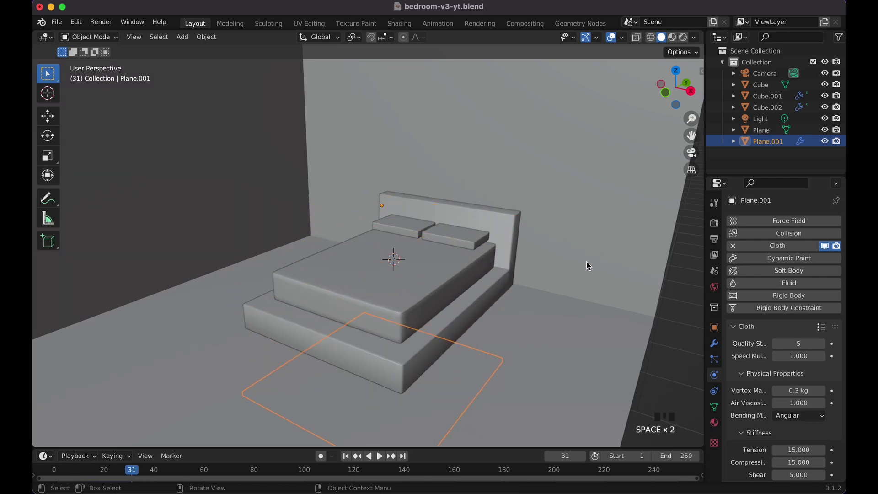
{"action": "key", "text": "shift+Left"}
{"action": "middle_click_drag", "start_coordinate": [587, 262], "coordinate": [587, 263]}
{"action": "middle_click_drag", "start_coordinate": [503, 243], "coordinate": [503, 242]}
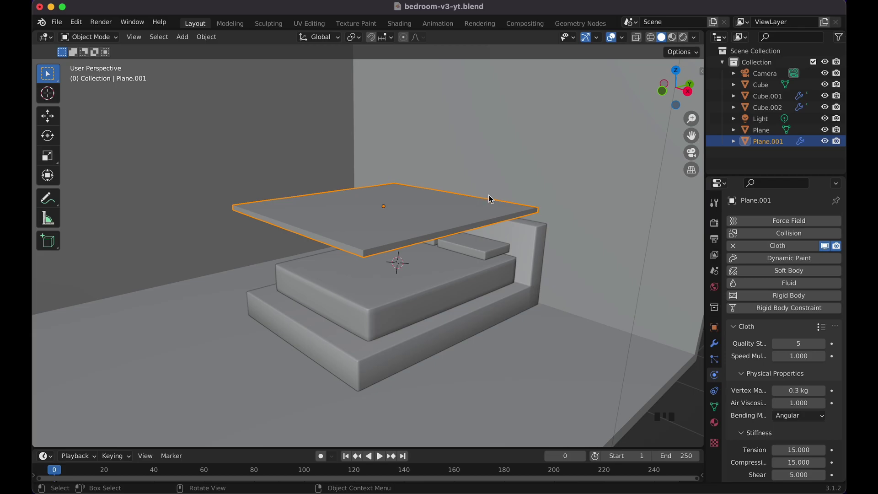
- Add Collision physics to the mattress, test the cloth simulation, and rewind to the first frame
{"action": "middle_click_drag", "start_coordinate": [490, 208], "coordinate": [472, 231]}
{"action": "left_click", "coordinate": [433, 299]}
{"action": "middle_click_drag", "start_coordinate": [433, 298], "coordinate": [430, 296]}
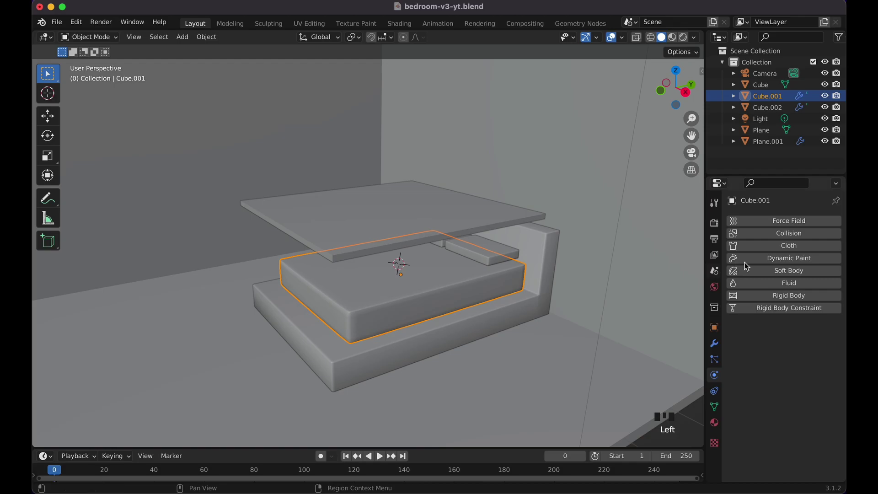
{"action": "left_click", "coordinate": [797, 235]}
{"action": "scroll", "coordinate": [759, 353], "scroll_direction": "down", "scroll_amount": 4}
{"action": "key", "text": "space"}
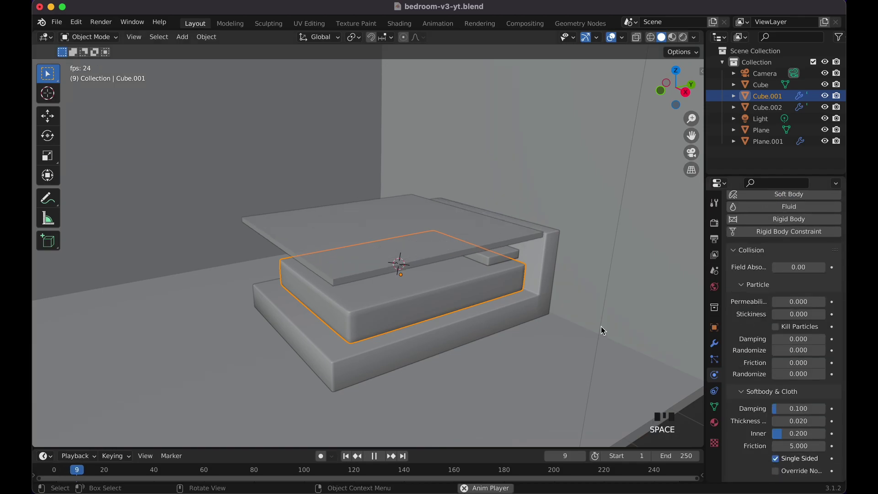
{"action": "key", "text": "space"}
{"action": "key", "text": "shift+Left"}
{"action": "key", "text": "shift+Left"}
- Subdivide all faces of the blanket slab into a dense mesh and return to Object Mode
{"action": "left_click", "coordinate": [418, 219]}
{"action": "key", "text": "Tab"}
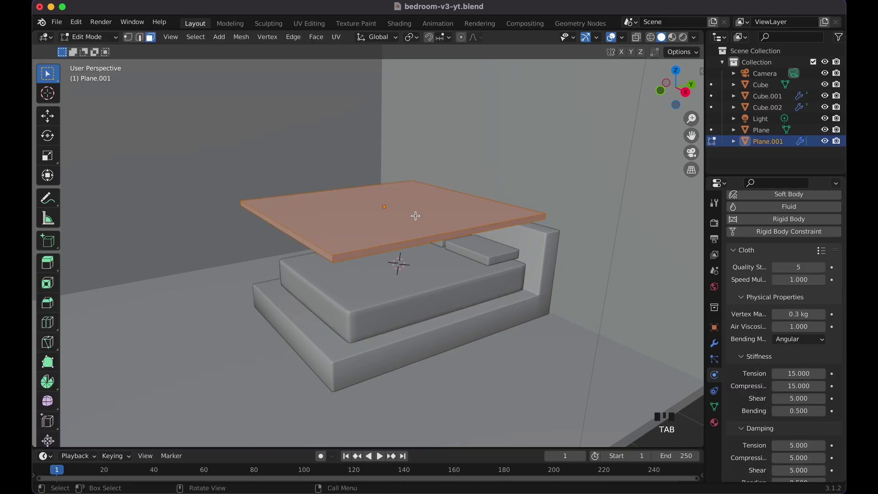
{"action": "right_click", "coordinate": [417, 218]}
{"action": "left_click", "coordinate": [418, 218]}
{"action": "left_click", "coordinate": [198, 361]}
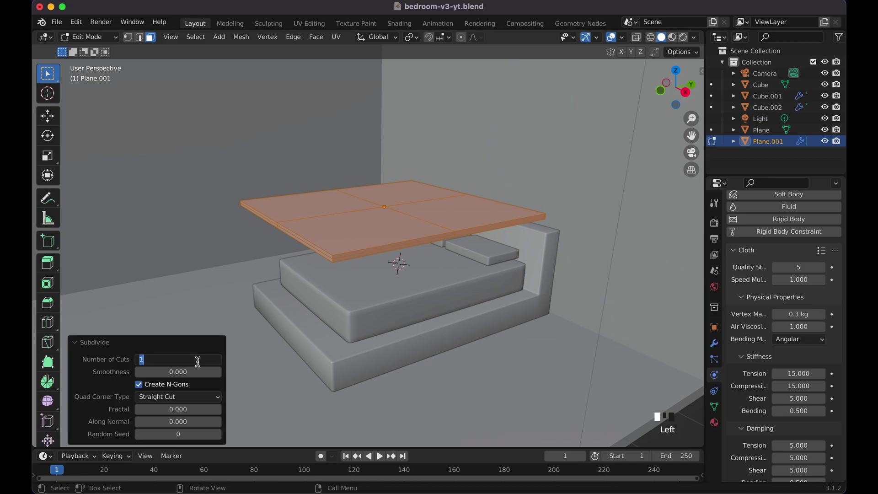
{"action": "type", "text": "5"}
{"action": "key", "text": "Return"}
{"action": "key", "text": "Tab"}
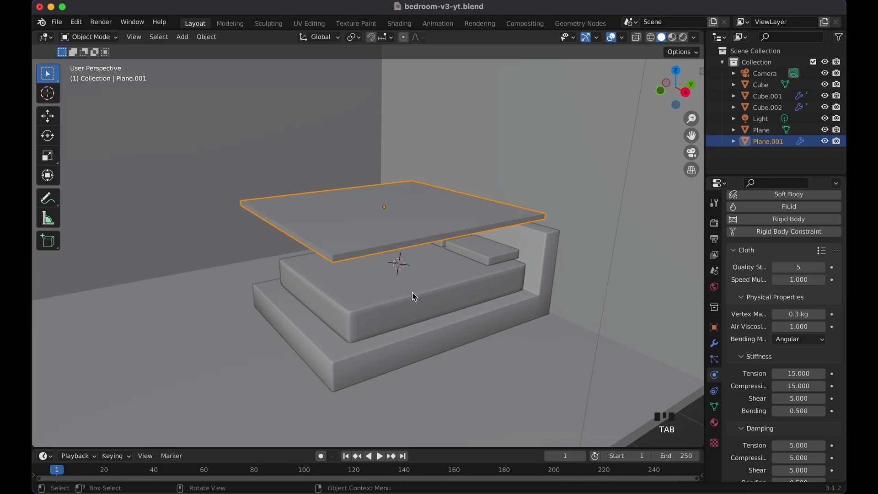
- Play the cloth simulation to examine how the blanket drapes over the mattress, and rewind to the first frame
{"action": "key", "text": "space"}
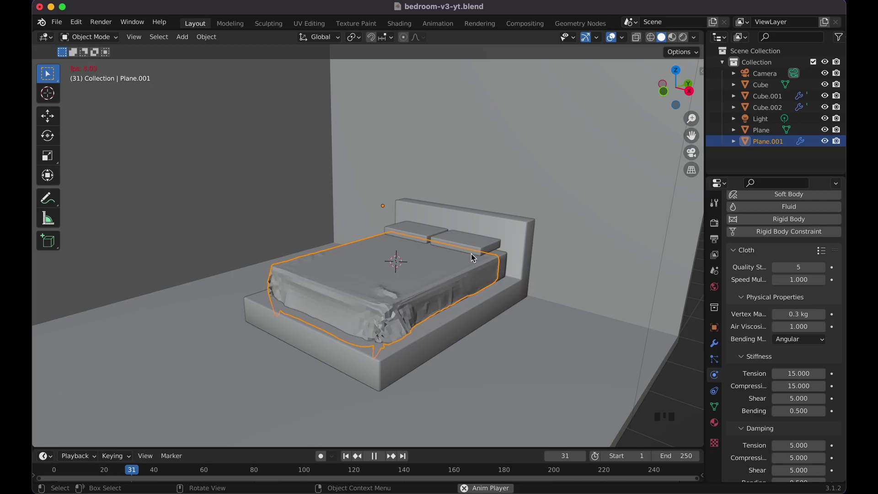
{"action": "key", "text": "space"}
{"action": "key", "text": "shift+Left"}
{"action": "key", "text": "shift+Left"}
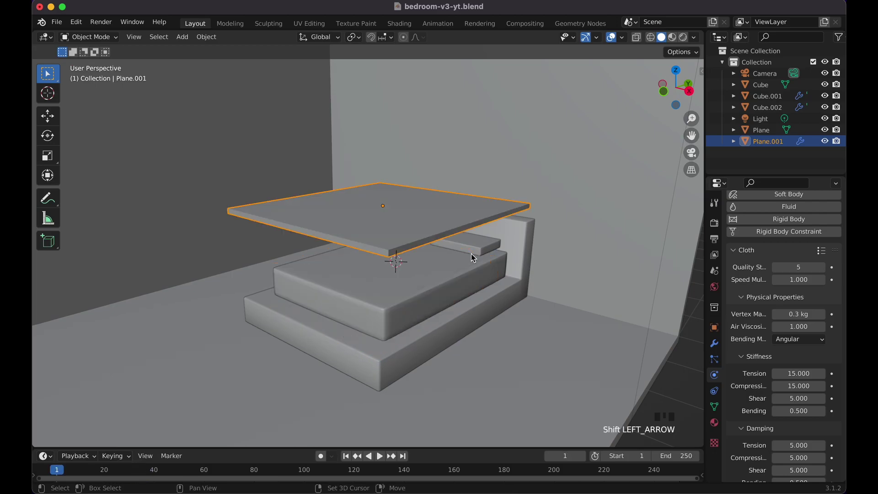
- Set the mattress's Softbody & Cloth collision friction to 60, replay the simulation, and rewind to the first frame
{"action": "left_click", "coordinate": [463, 286]}
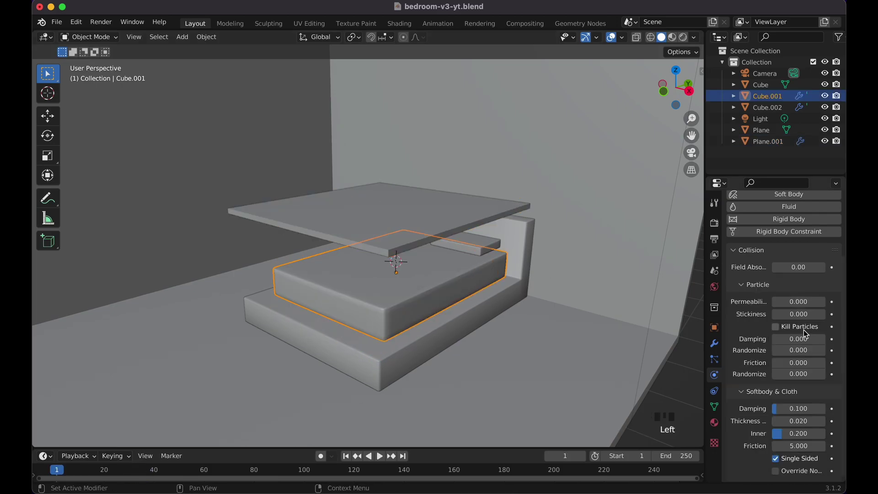
{"action": "double_click", "coordinate": [796, 444]}
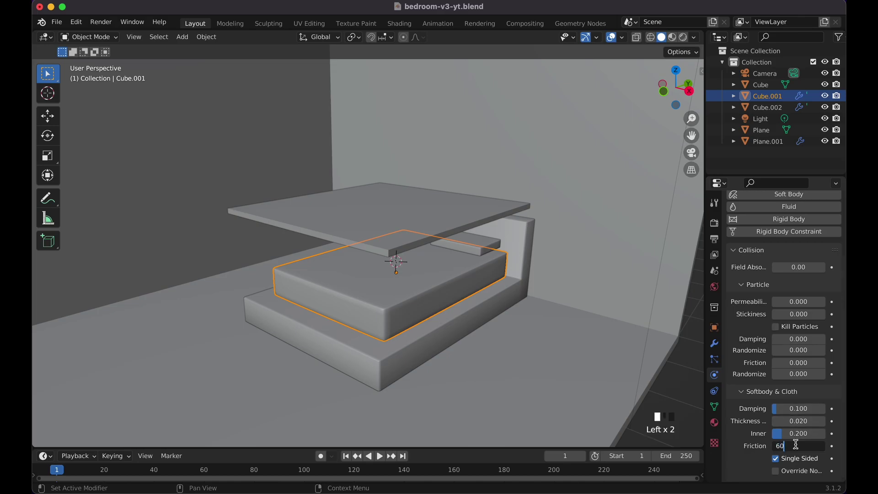
{"action": "type", "text": "60"}
{"action": "key", "text": "Return"}
{"action": "key", "text": "space"}
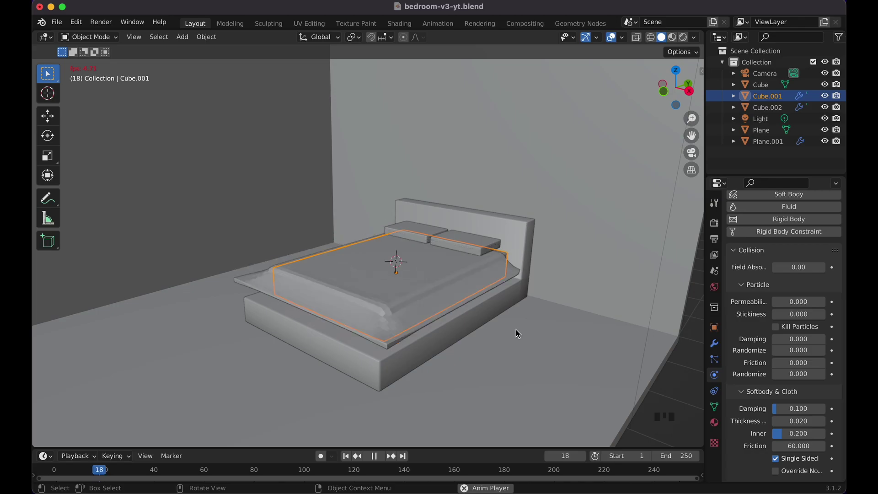
{"action": "key", "text": "space"}
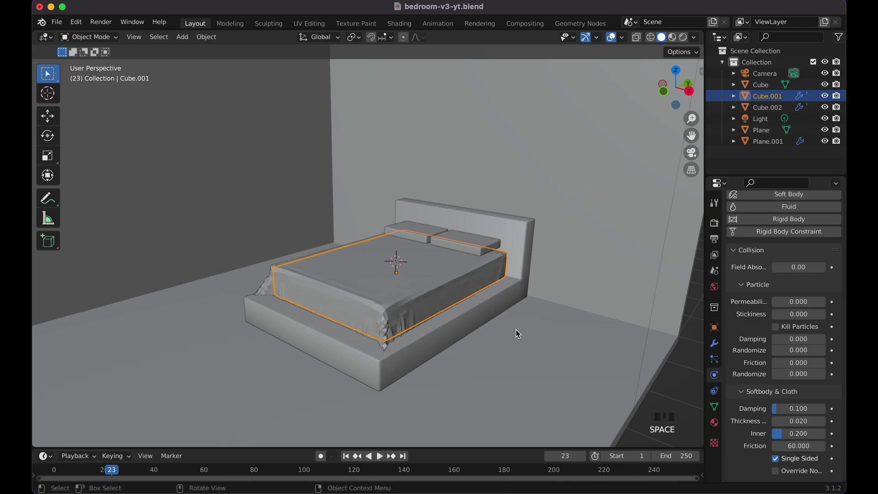
{"action": "key", "text": "shift+Left"}
{"action": "key", "text": "shift+Left"}
- Add Collision physics to the pillows with Softbody & Cloth friction set to 60
{"action": "left_click", "coordinate": [474, 252]}
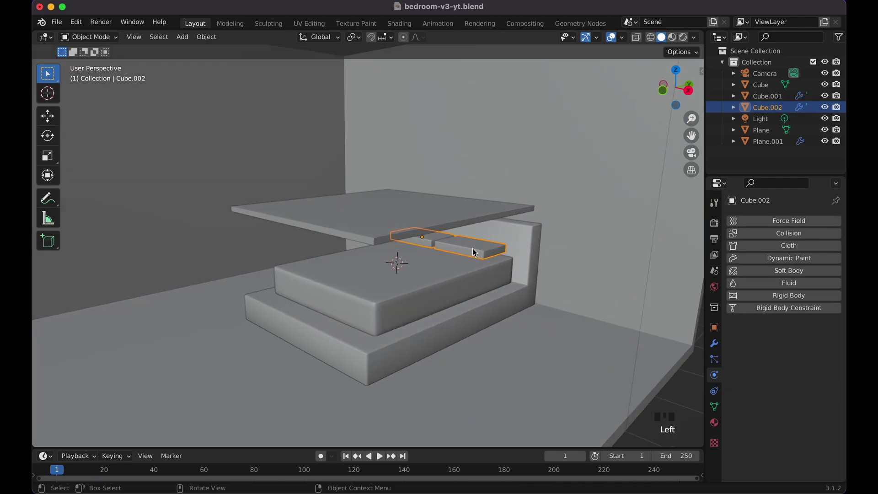
{"action": "middle_click_drag", "start_coordinate": [473, 252], "coordinate": [466, 242]}
{"action": "left_click", "coordinate": [769, 234]}
{"action": "scroll", "coordinate": [774, 399], "scroll_direction": "down", "scroll_amount": 4}
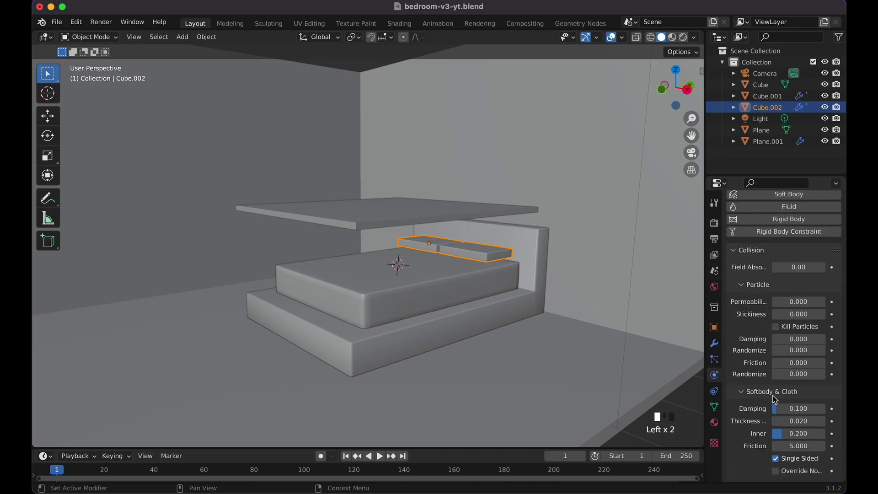
{"action": "left_click", "coordinate": [792, 446]}
{"action": "type", "text": "60"}
{"action": "key", "text": "Return"}
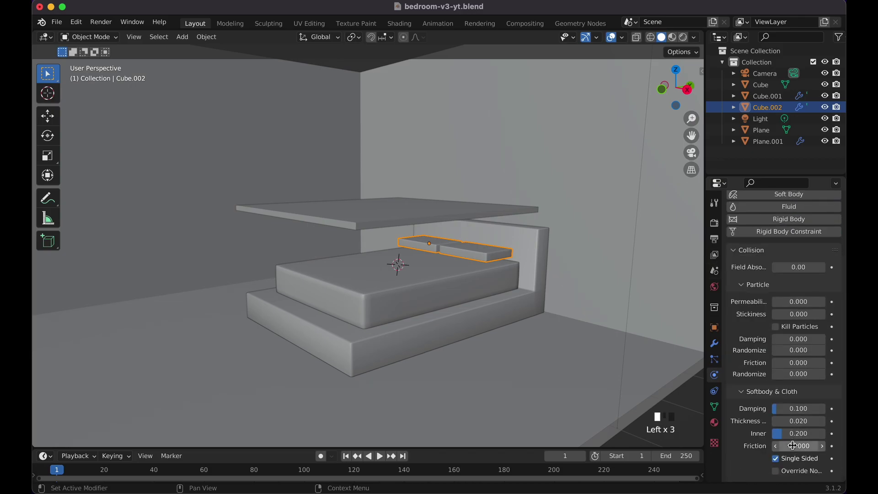
- Add Collision physics to the bed base with headboard and play the cloth simulation until the blanket has settled
{"action": "left_click", "coordinate": [429, 350]}
{"action": "left_click", "coordinate": [796, 234]}
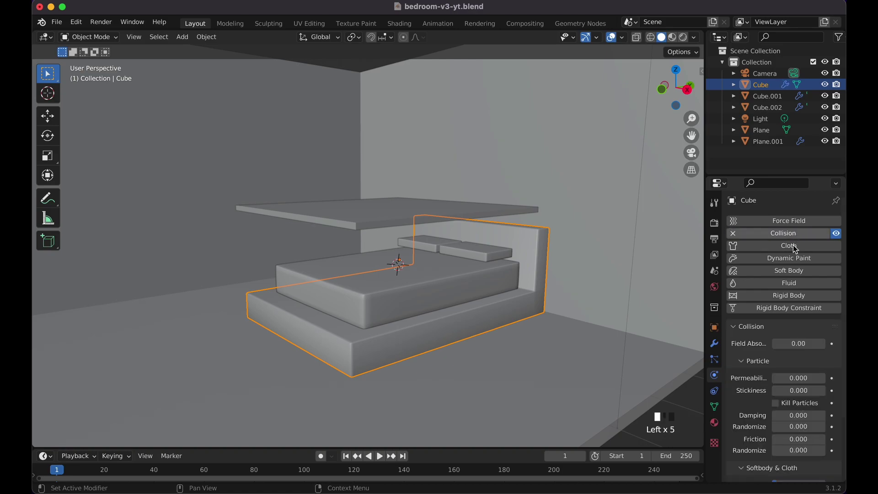
{"action": "key", "text": "space"}
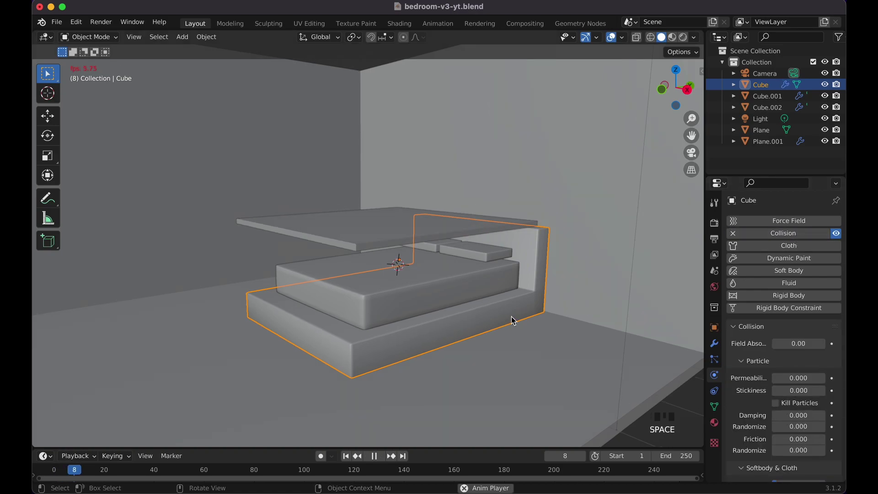
{"action": "scroll", "coordinate": [511, 317], "scroll_direction": "up", "scroll_amount": 5}
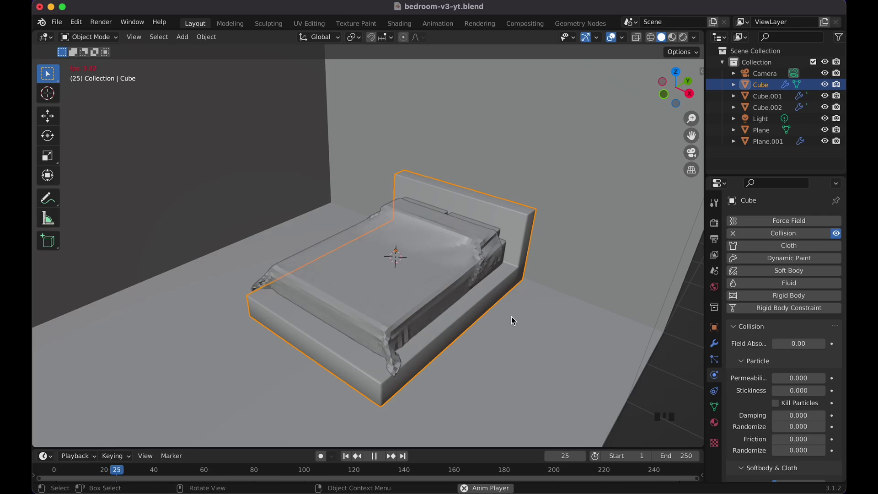
{"action": "key", "text": "space"}
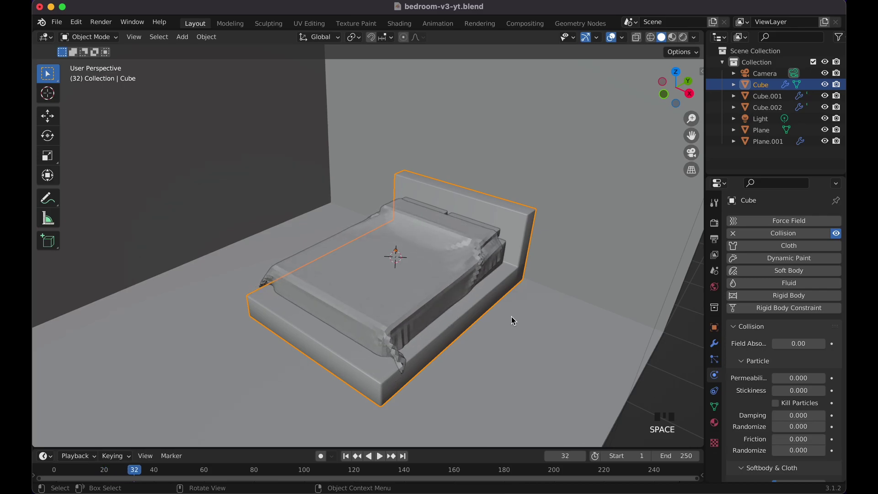
- Step back through the simulation and stop at frame 22 for the blanket's draped shape
{"action": "scroll", "coordinate": [512, 317], "scroll_direction": "right", "scroll_amount": 8}
{"action": "key", "text": "Left"}
{"action": "key", "text": "Left"}
{"action": "key", "text": "Left"}
{"action": "key", "text": "Left"}
{"action": "key", "text": "Left"}
{"action": "key", "text": "Left"}
{"action": "key", "text": "Left"}
{"action": "key", "text": "Left"}
{"action": "key", "text": "Left"}
{"action": "key", "text": "Left"}
{"action": "key", "text": "Left"}
{"action": "key", "text": "Left"}
{"action": "key", "text": "Left"}
{"action": "key", "text": "Left"}
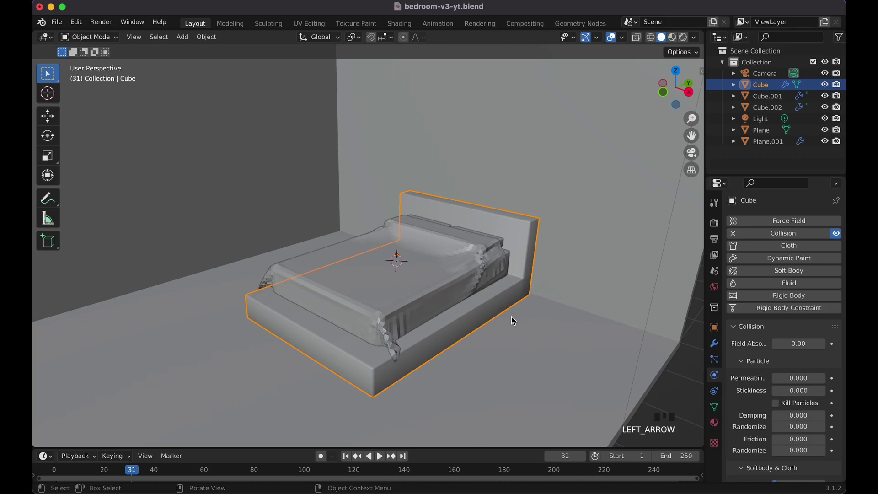
{"action": "key", "text": "Left"}
{"action": "key", "text": "Left"}
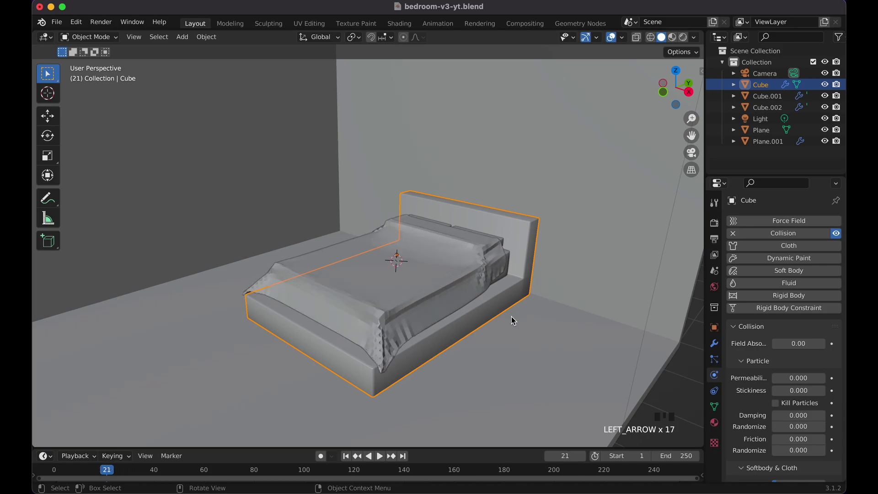
{"action": "key", "text": "Right"}
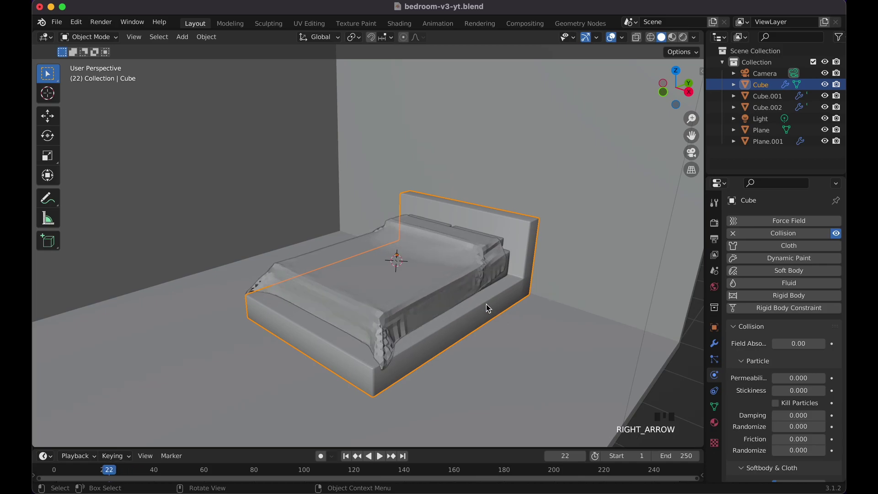
- Apply smooth shading to the blanket draped over the bed
{"action": "scroll", "coordinate": [465, 296], "scroll_direction": "right", "scroll_amount": 6}
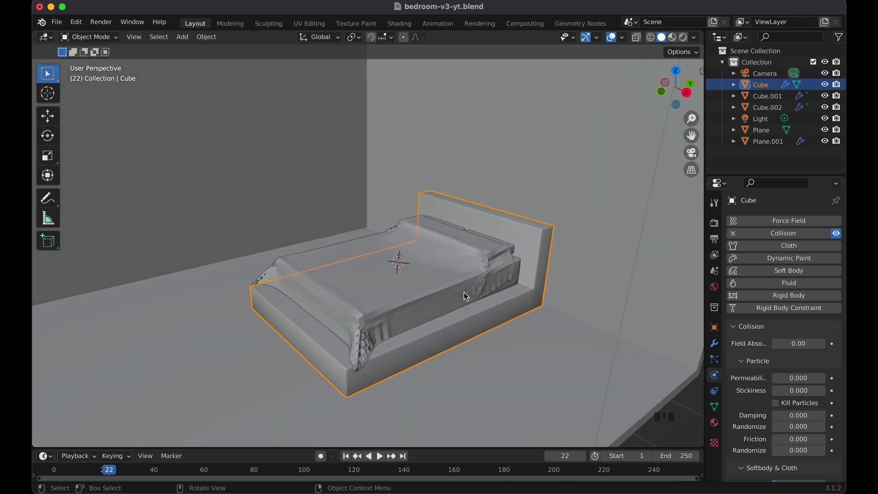
{"action": "left_click", "coordinate": [451, 290]}
{"action": "right_click", "coordinate": [451, 291]}
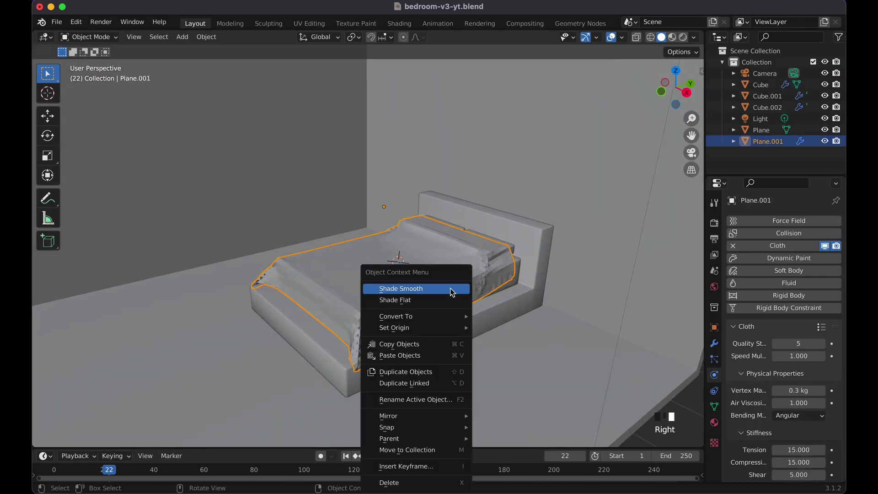
{"action": "left_click", "coordinate": [452, 289]}
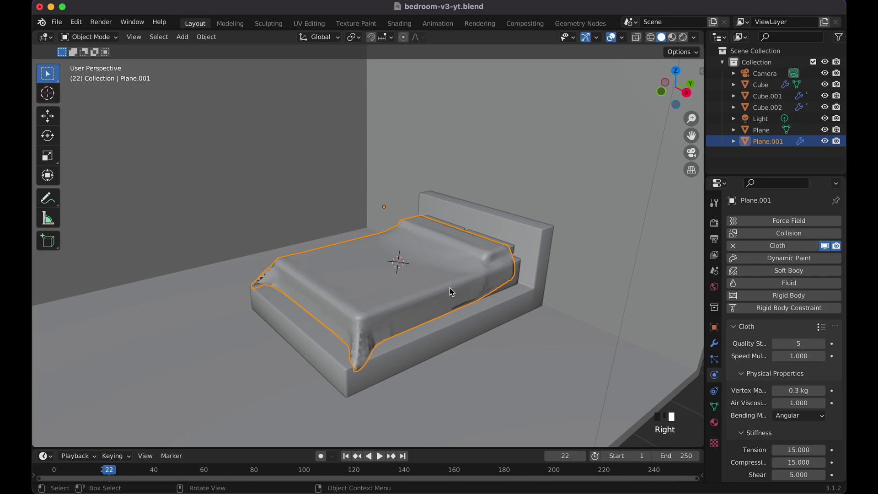
- Examine the smooth-shaded blanket's folds and corners from above, the side and the foot of the bed
{"action": "scroll", "coordinate": [451, 289], "scroll_direction": "down", "scroll_amount": 5}
{"action": "scroll", "coordinate": [451, 289], "scroll_direction": "up", "scroll_amount": 5}
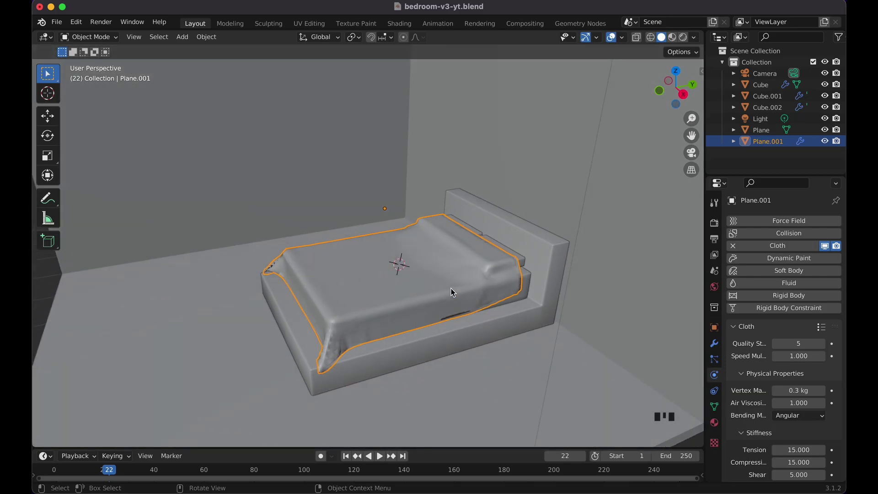
{"action": "scroll", "coordinate": [451, 288], "scroll_direction": "right", "scroll_amount": 2}
{"action": "scroll", "coordinate": [451, 289], "scroll_direction": "down", "scroll_amount": 3}
{"action": "scroll", "coordinate": [451, 289], "scroll_direction": "up", "scroll_amount": 3, "text": "ctrl"}
{"action": "scroll", "coordinate": [451, 288], "scroll_direction": "left", "scroll_amount": 10}
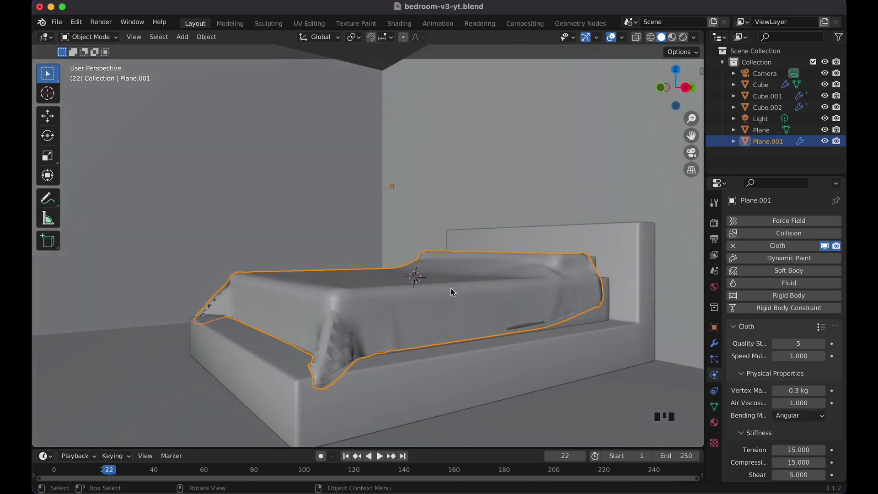
{"action": "scroll", "coordinate": [451, 288], "scroll_direction": "up", "scroll_amount": 10}
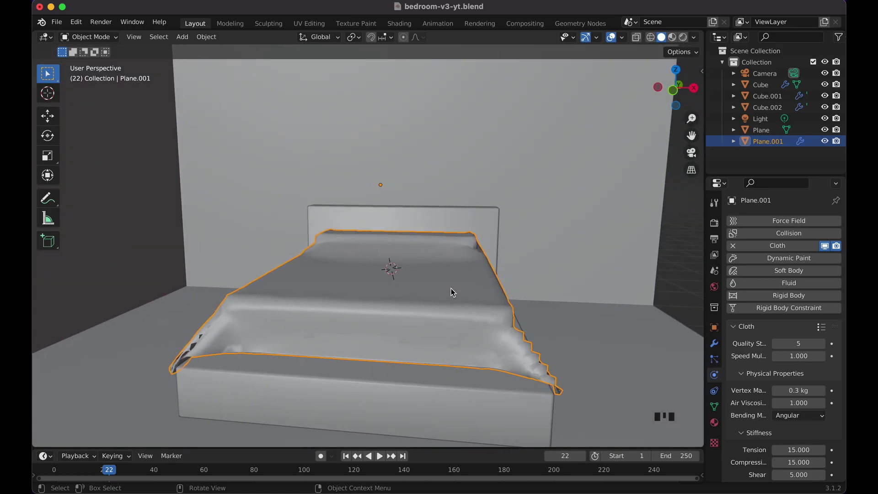
{"action": "scroll", "coordinate": [451, 289], "scroll_direction": "left", "scroll_amount": 5}
- Play the blanket's cloth simulation on to frame 57 and enlarge the timeline to show the cached frames
{"action": "key", "text": "space"}
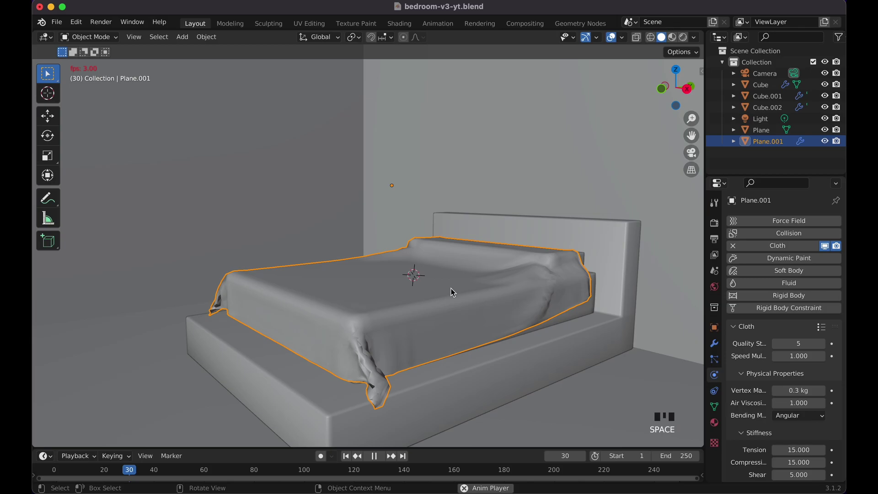
{"action": "key", "text": "space"}
{"action": "left_click_drag", "start_coordinate": [419, 447], "coordinate": [419, 409]}
{"action": "key", "text": "space"}
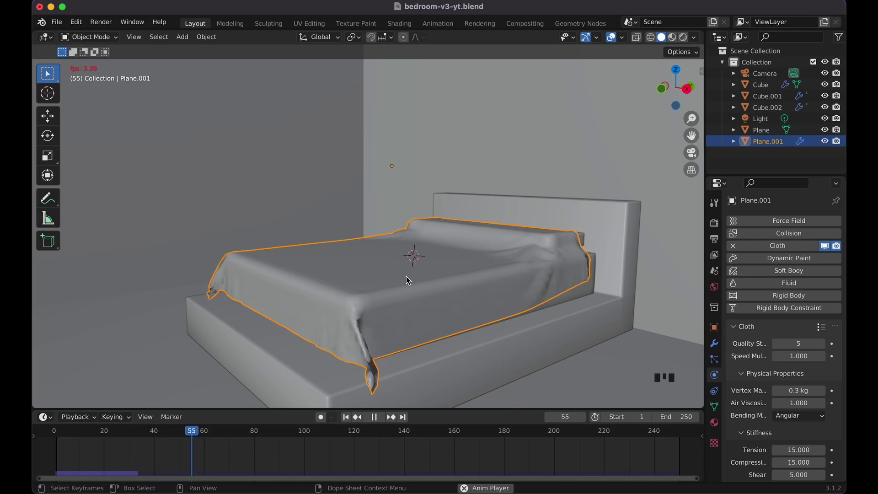
{"action": "key", "text": "space"}
{"action": "middle_click_drag", "start_coordinate": [407, 276], "coordinate": [404, 288]}
{"action": "scroll", "coordinate": [404, 288], "scroll_direction": "down", "scroll_amount": 8}
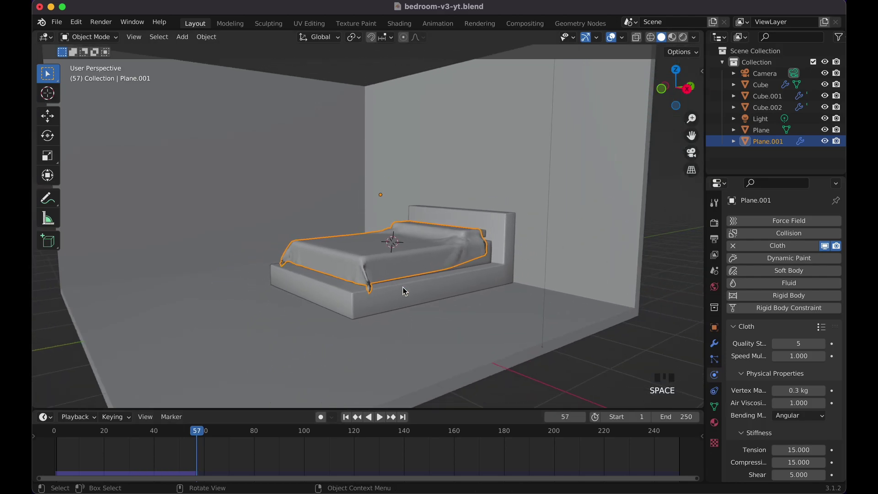
{"action": "scroll", "coordinate": [405, 291], "scroll_direction": "up", "scroll_amount": 3}
{"action": "key", "text": "space"}
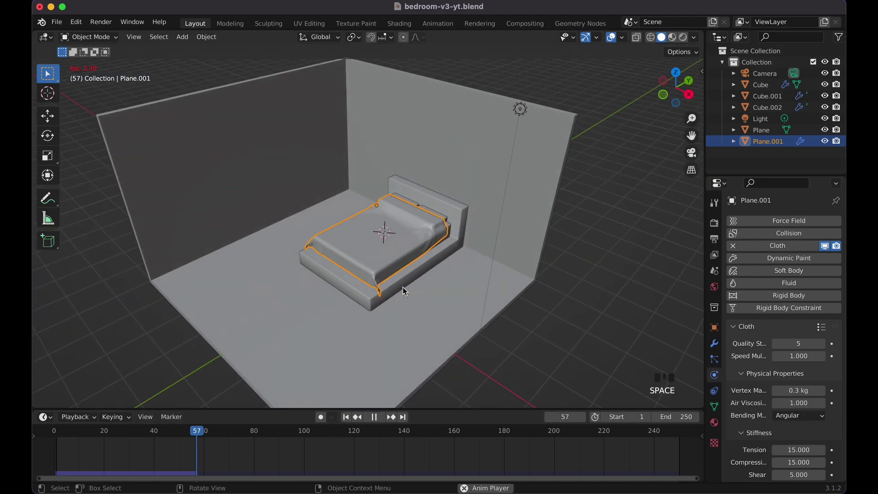
{"action": "key", "text": "space"}
- Return the simulation to frame 25 and apply the blanket's Cloth modifier to keep that draped shape
{"action": "left_click_drag", "start_coordinate": [147, 443], "coordinate": [120, 436]}
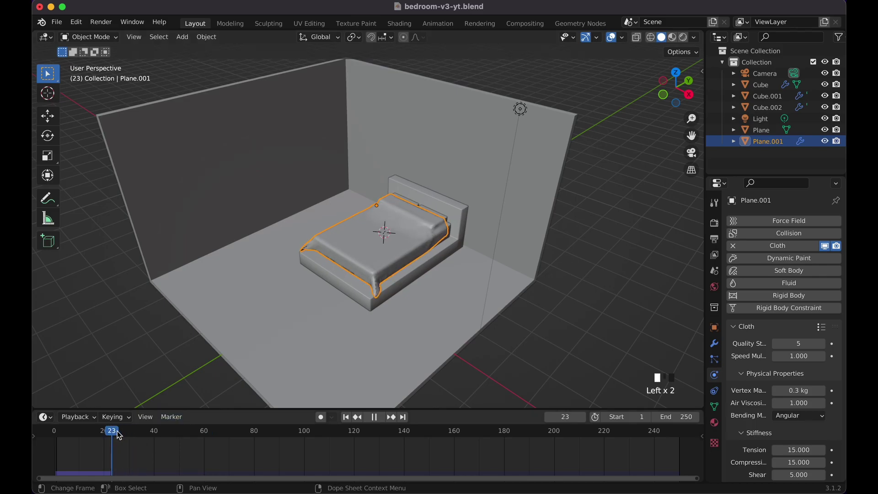
{"action": "scroll", "coordinate": [389, 289], "scroll_direction": "right", "scroll_amount": 5}
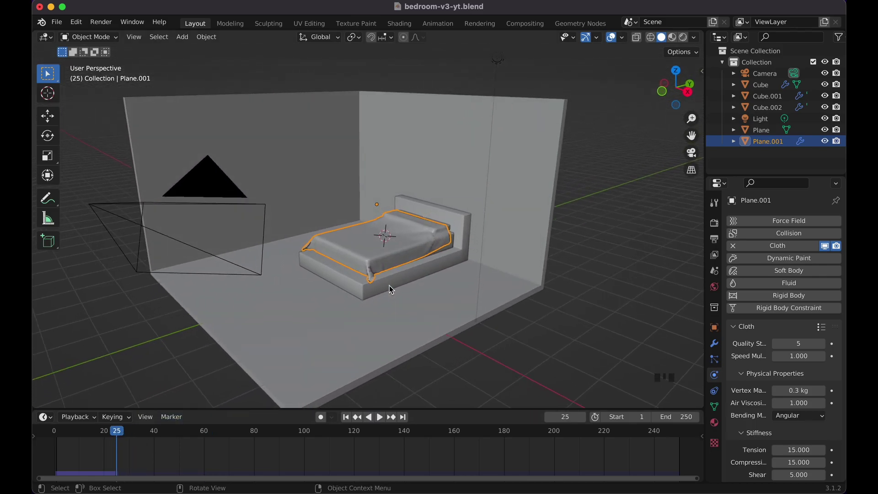
{"action": "scroll", "coordinate": [389, 289], "scroll_direction": "left", "scroll_amount": 8}
{"action": "scroll", "coordinate": [626, 249], "scroll_direction": "left", "scroll_amount": 5}
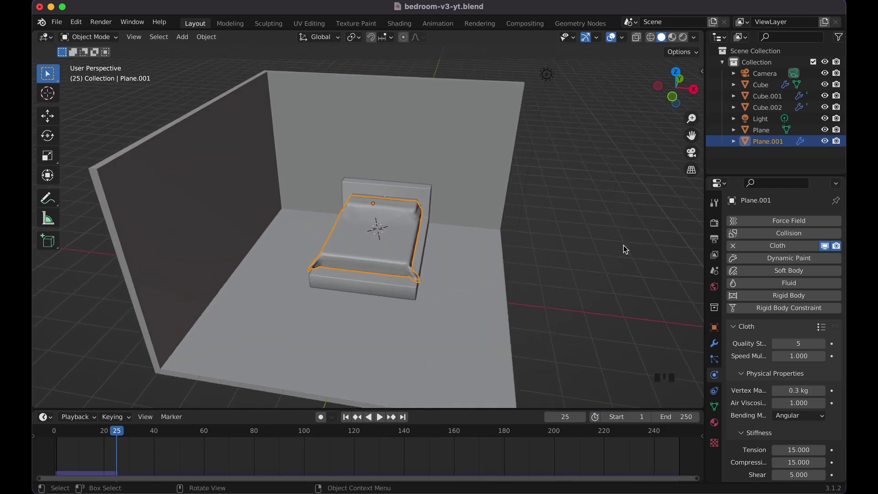
{"action": "left_click", "coordinate": [716, 343]}
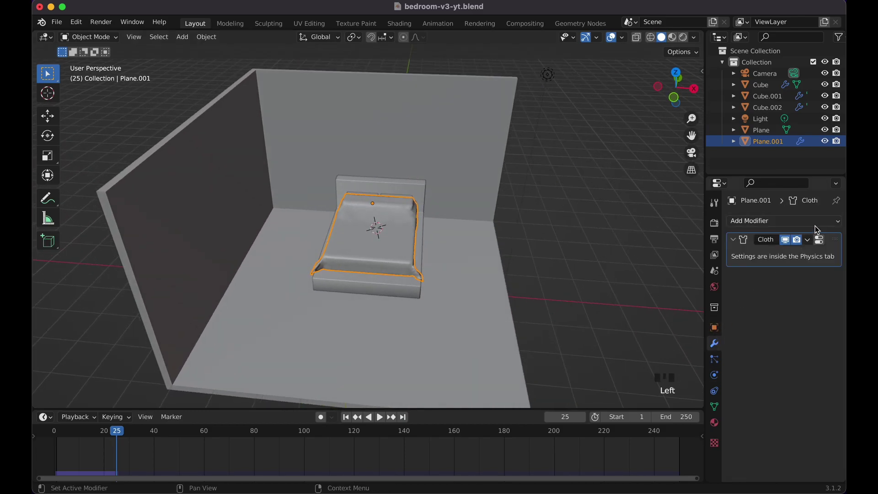
{"action": "left_click", "coordinate": [808, 240]}
{"action": "left_click", "coordinate": [747, 252]}
- Play the animation briefly to check the blanket, return to frame 0, and save the file
{"action": "scroll", "coordinate": [607, 246], "scroll_direction": "left", "scroll_amount": 5}
{"action": "key", "text": "space"}
{"action": "key", "text": "space"}
{"action": "key", "text": "shift+Left"}
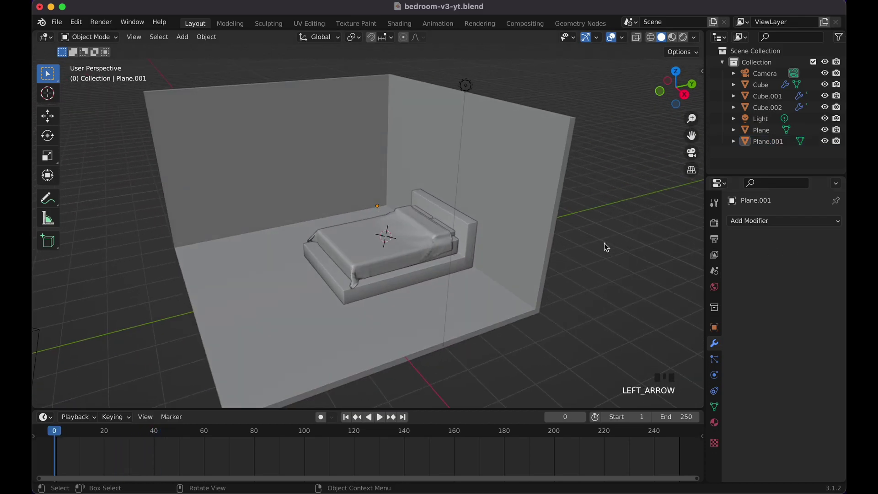
{"action": "key", "text": "super+s"}
{"action": "scroll", "coordinate": [605, 243], "scroll_direction": "left", "scroll_amount": 10}
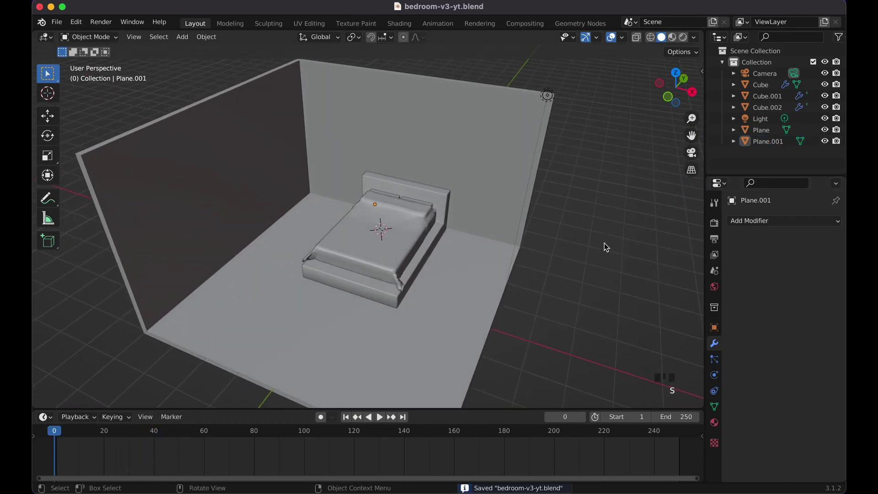
{"action": "scroll", "coordinate": [605, 243], "scroll_direction": "left", "scroll_amount": 10}
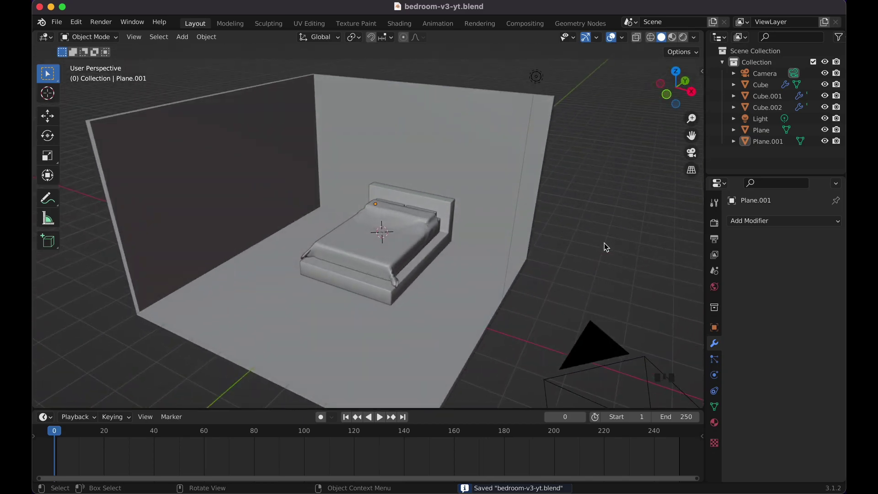
{"action": "scroll", "coordinate": [605, 243], "scroll_direction": "left", "scroll_amount": 3}
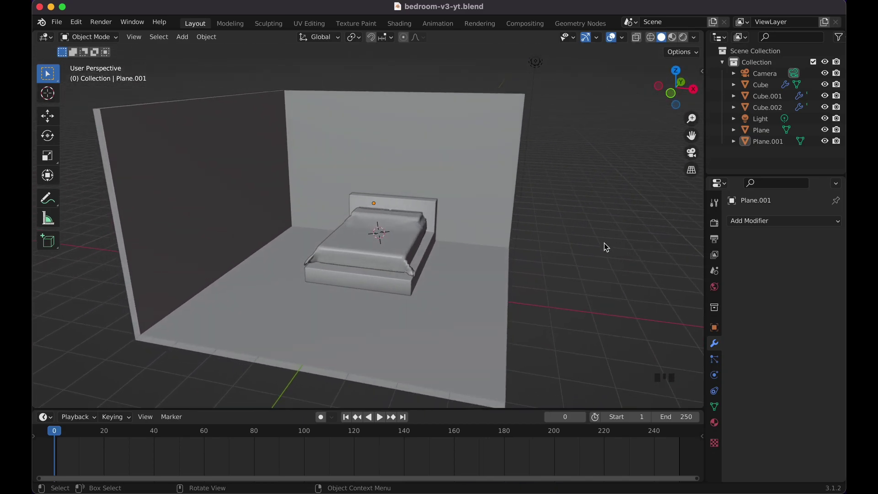
- Place the 3D cursor on the floor beside the headboard and add a cube there for a nightstand
{"action": "left_click", "coordinate": [465, 249], "text": "shift"}
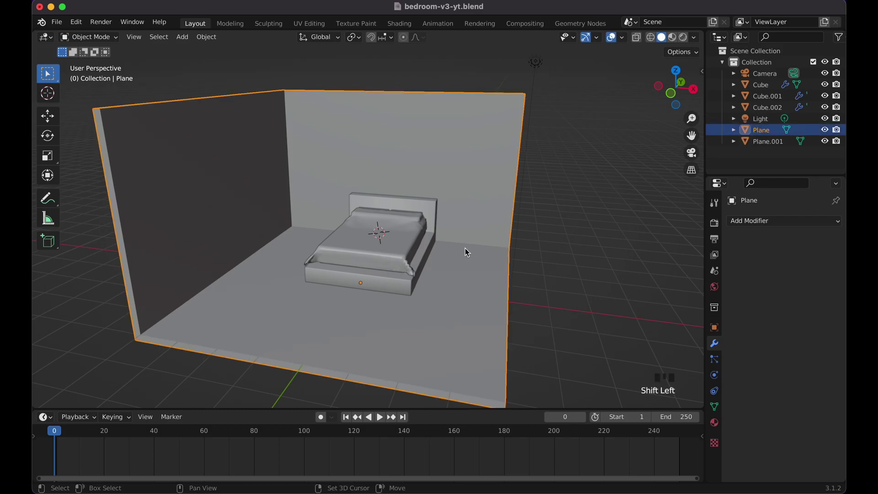
{"action": "left_click", "coordinate": [467, 252], "text": "shift"}
{"action": "left_click", "coordinate": [467, 252], "text": "shift"}
{"action": "middle_click_drag", "start_coordinate": [467, 252], "coordinate": [501, 247]}
{"action": "key", "text": "shift+a"}
{"action": "mouse_move", "coordinate": [470, 246]}
{"action": "left_click", "coordinate": [509, 250]}
- Raise the nightstand cube 1 m along Z and scale it uniformly to about 0.638
{"action": "key", "text": "g"}
{"action": "key", "text": "z"}
{"action": "key", "text": "1"}
{"action": "key", "text": "Return"}
{"action": "key", "text": "s"}
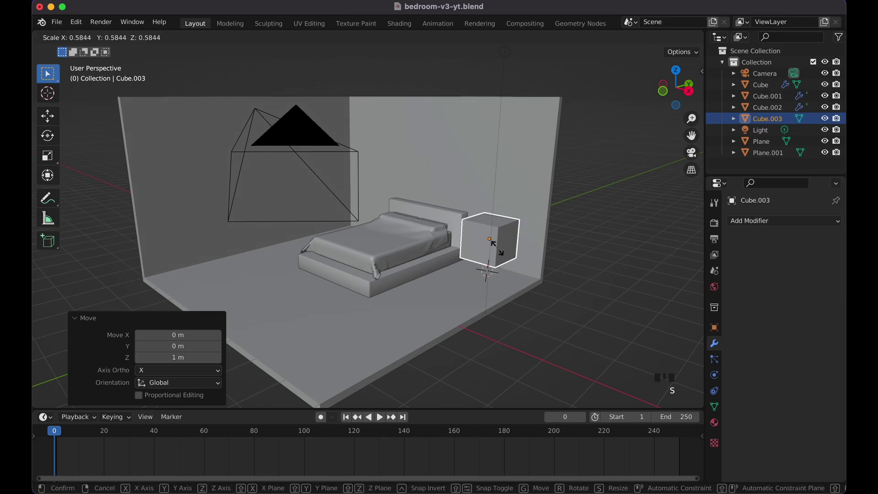
{"action": "left_click", "coordinate": [499, 251]}
- Lower the nightstand cube along Z onto the floor by about 0.38 m and adjust its position along Y beside the bed
{"action": "middle_click_drag", "start_coordinate": [498, 251], "coordinate": [499, 248]}
{"action": "key", "text": "g"}
{"action": "key", "text": "z"}
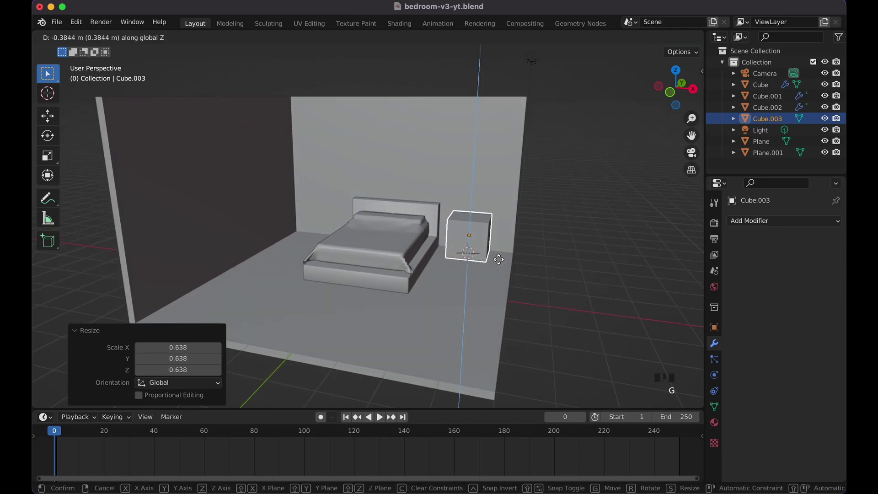
{"action": "left_click", "coordinate": [498, 259]}
{"action": "middle_click_drag", "start_coordinate": [498, 260], "coordinate": [493, 260]}
{"action": "key", "text": "y"}
{"action": "left_click", "coordinate": [495, 260]}
- Add a centred horizontal loop cut around the nightstand cube to divide its front into two drawer faces
{"action": "key", "text": "Tab"}
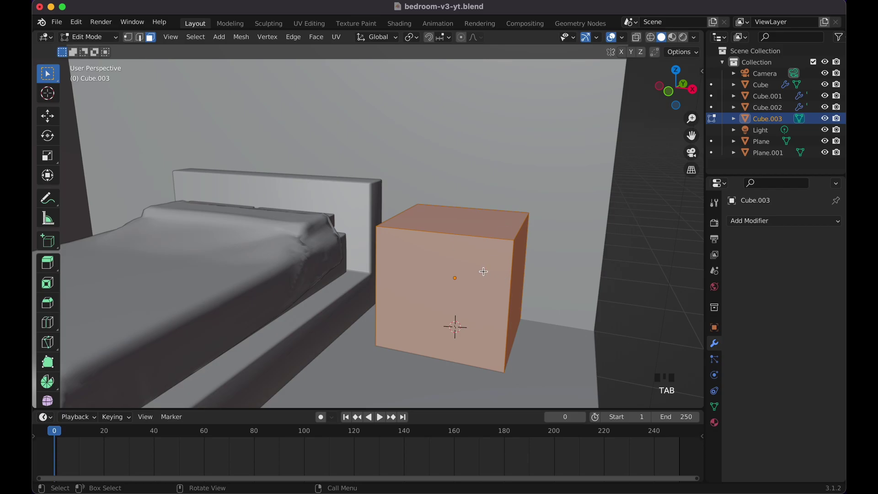
{"action": "key", "text": "ctrl+r"}
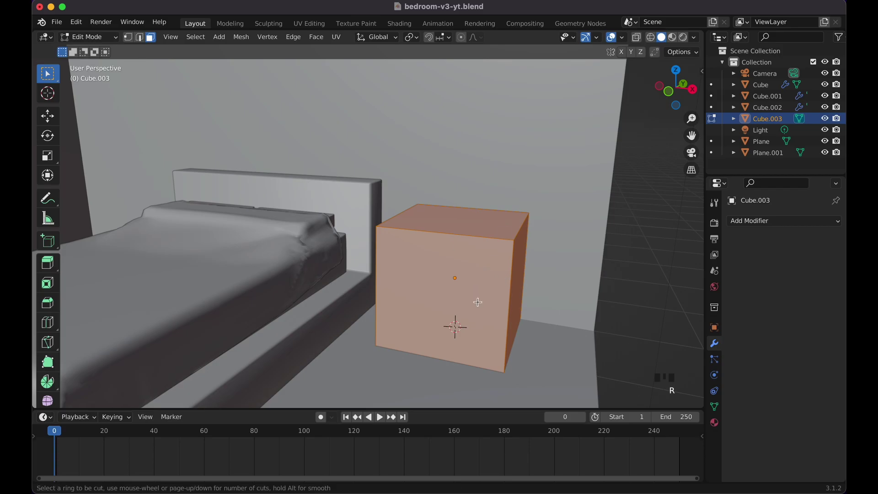
{"action": "left_click", "coordinate": [518, 307]}
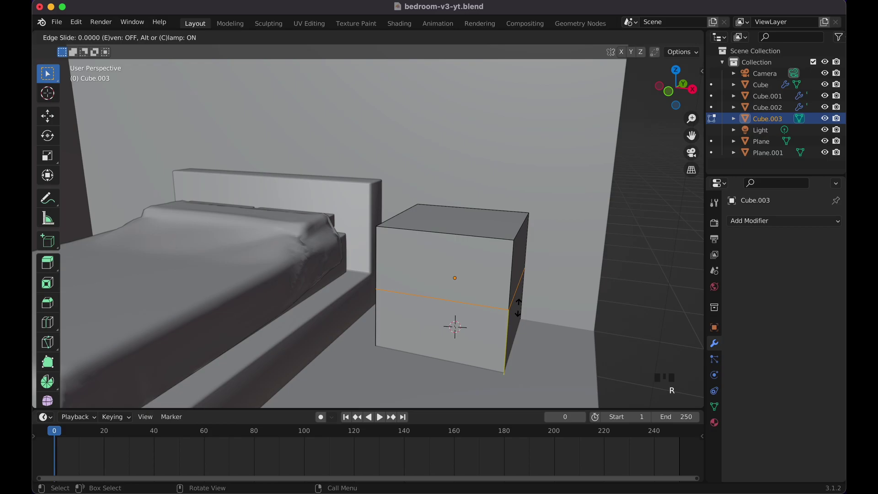
{"action": "left_click", "coordinate": [519, 308]}
- Select the nightstand's two front faces and inset them individually with a thickness of about 0.067 m
{"action": "left_click", "coordinate": [424, 257]}
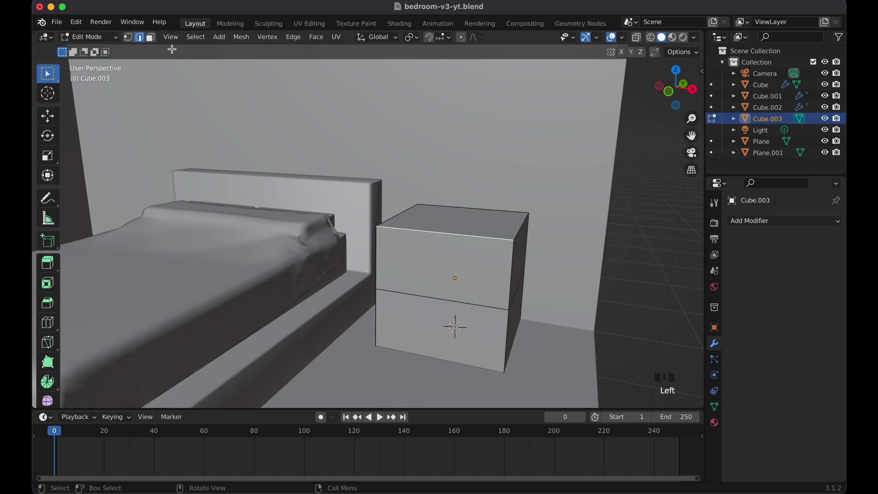
{"action": "left_click", "coordinate": [151, 38]}
{"action": "left_click", "coordinate": [442, 277]}
{"action": "left_click", "coordinate": [428, 323], "text": "shift"}
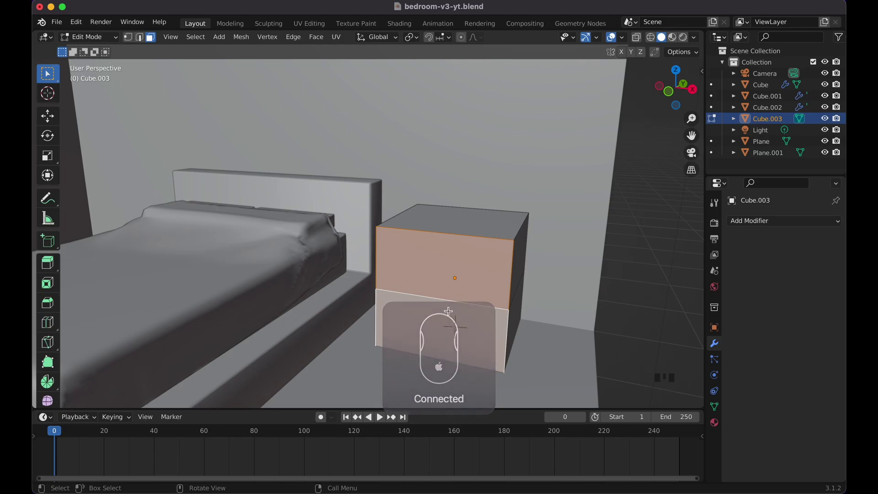
{"action": "key", "text": "i"}
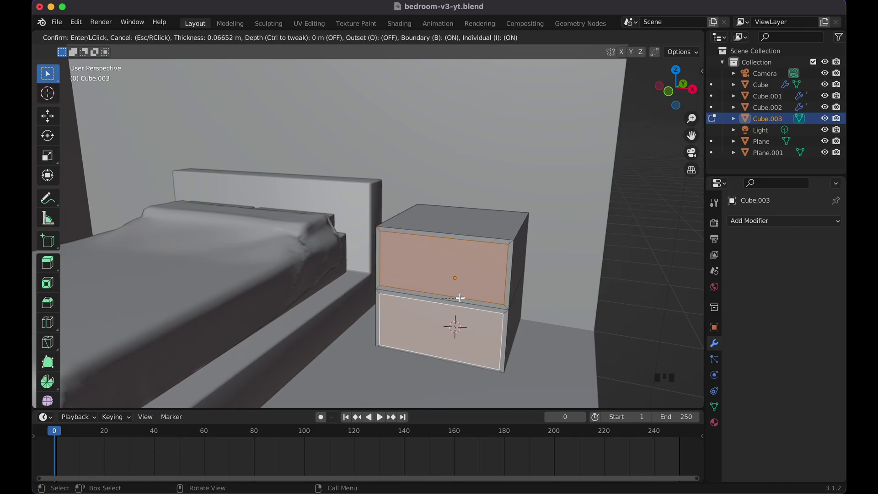
{"action": "left_click", "coordinate": [461, 298]}
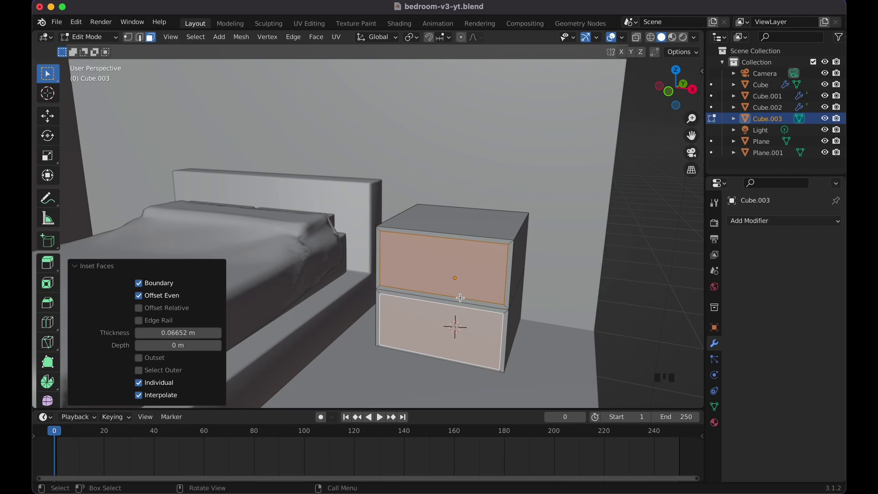
- Extrude both drawer faces outward about 0.061 m, move them back about 0.036 m along Y, and return to Object Mode
{"action": "key", "text": "e"}
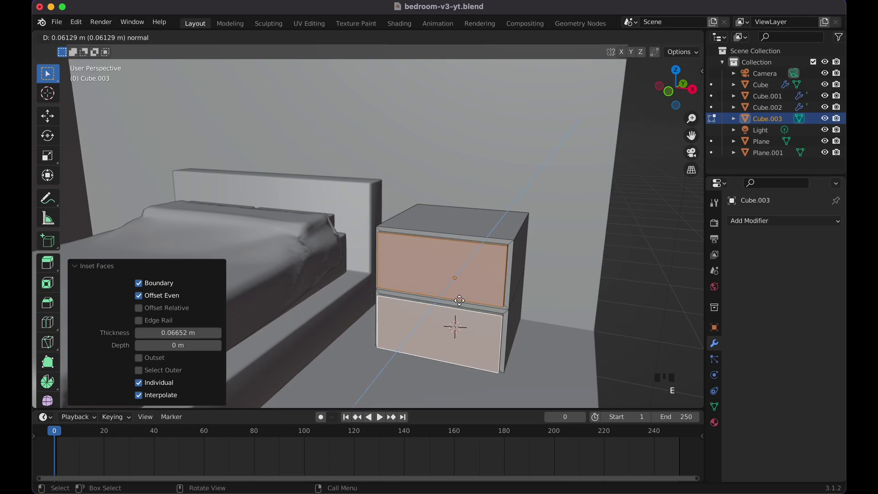
{"action": "left_click", "coordinate": [459, 301]}
{"action": "middle_click_drag", "start_coordinate": [460, 300], "coordinate": [460, 301]}
{"action": "key", "text": "g"}
{"action": "key", "text": "y"}
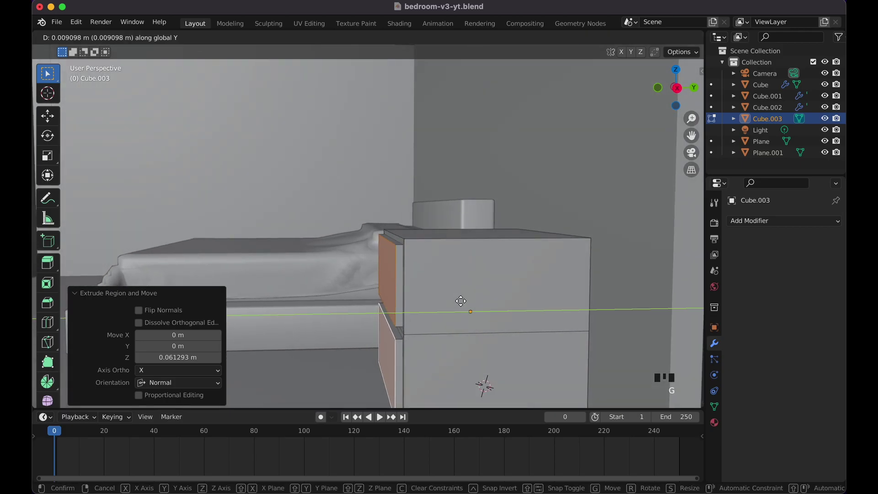
{"action": "left_click", "coordinate": [463, 301]}
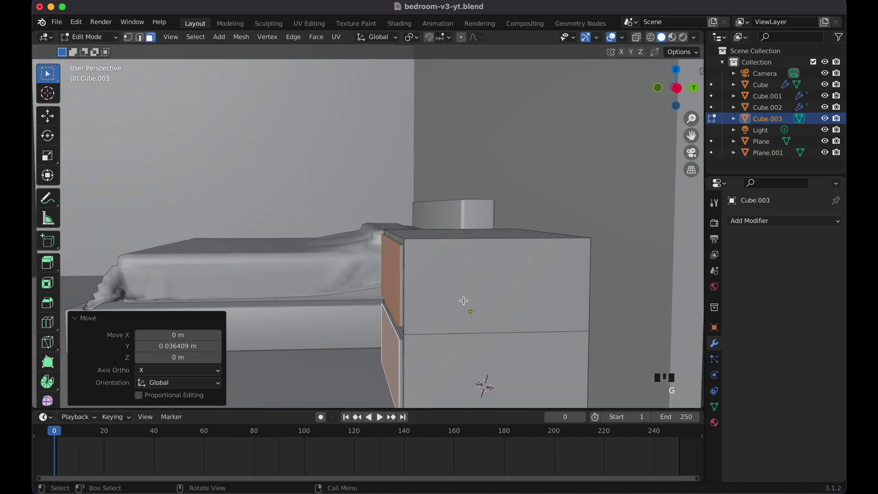
{"action": "key", "text": "Tab"}
- Add a cube on the upper drawer front for a handle, scale it to about 0.08, and isolate it in local view
{"action": "middle_click_drag", "start_coordinate": [464, 303], "coordinate": [465, 303]}
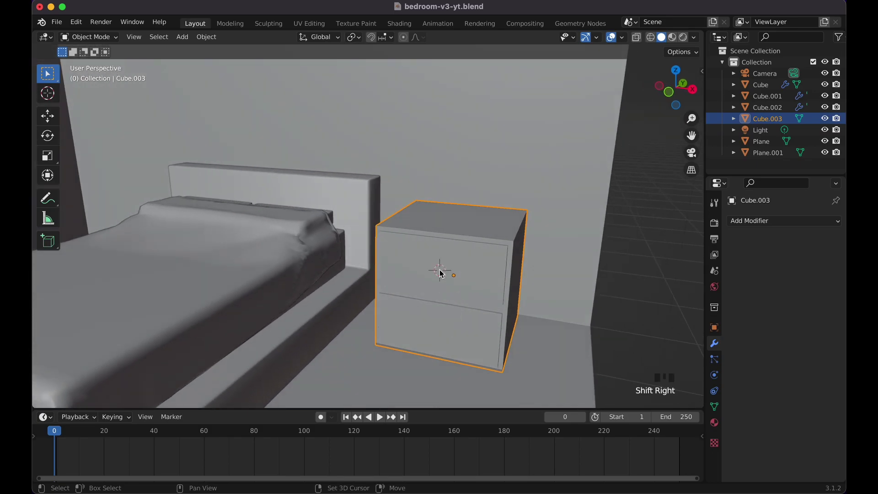
{"action": "key", "text": "shift+a"}
{"action": "mouse_move", "coordinate": [440, 269]}
{"action": "left_click", "coordinate": [482, 278]}
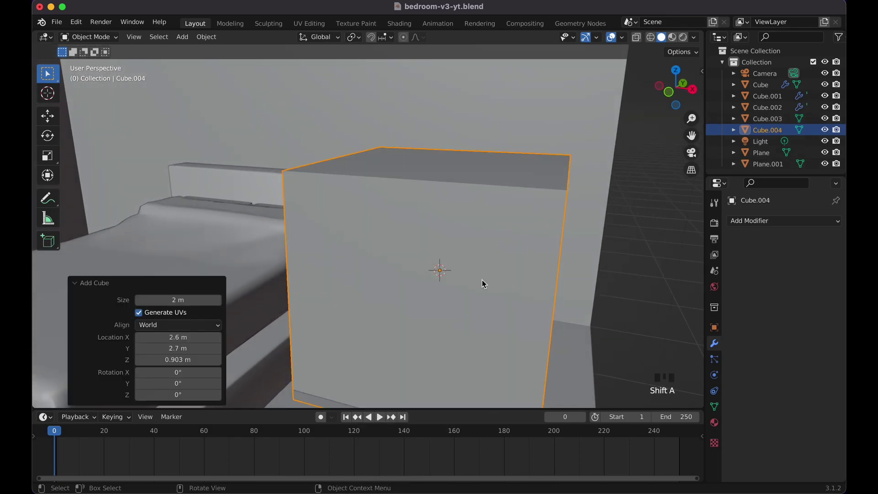
{"action": "key", "text": "s"}
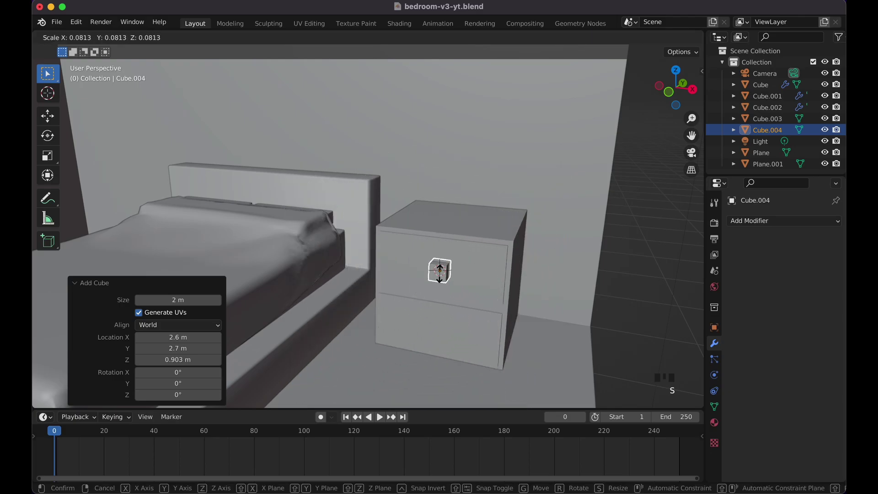
{"action": "left_click", "coordinate": [441, 275]}
{"action": "key", "text": "slash"}
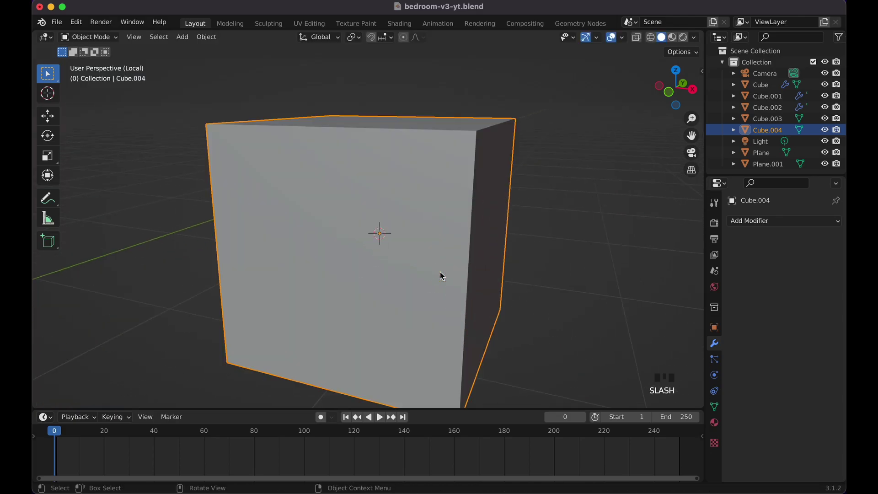
- Scale the handle cube uniformly by about 0.54 and stretch it about 2.86 times along X
{"action": "scroll", "coordinate": [479, 264], "scroll_direction": "down", "scroll_amount": 4}
{"action": "key", "text": "s"}
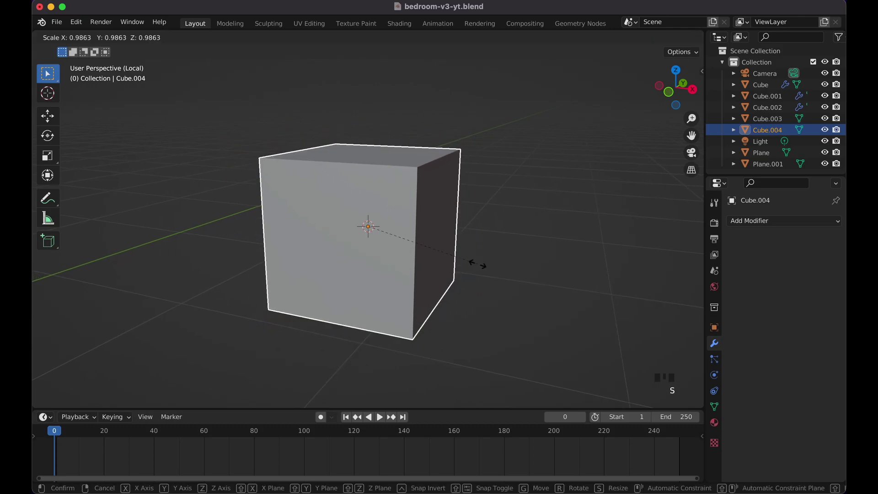
{"action": "left_click", "coordinate": [427, 249]}
{"action": "key", "text": "s"}
{"action": "key", "text": "x"}
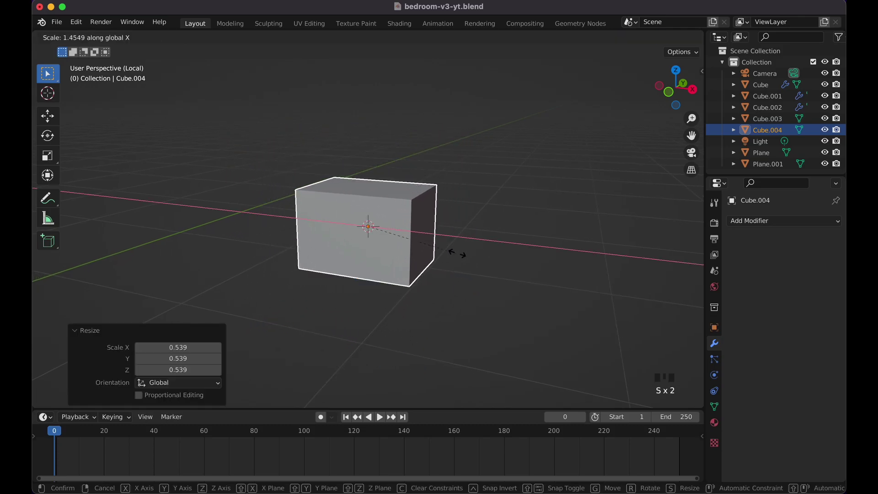
{"action": "left_click", "coordinate": [542, 264]}
- Slim the handle bar by scaling it about 0.635 along Z and about 0.6 along Y
{"action": "key", "text": "s"}
{"action": "key", "text": "z"}
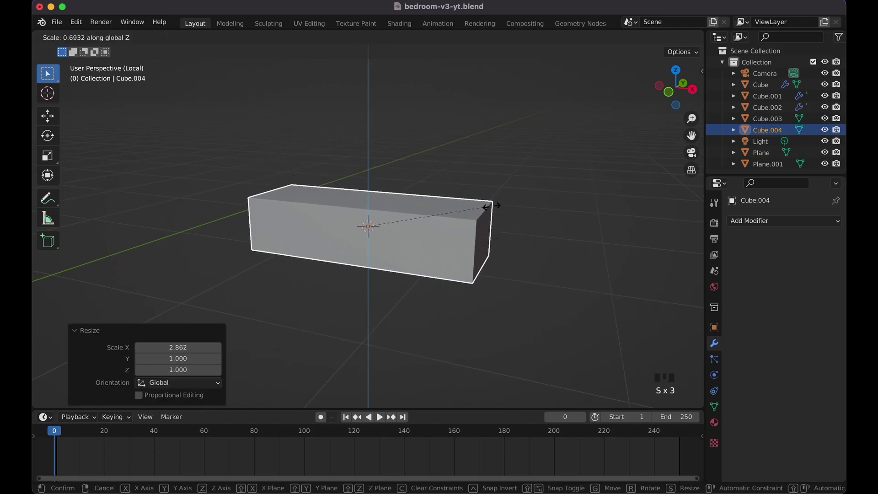
{"action": "left_click", "coordinate": [483, 207]}
{"action": "middle_click_drag", "start_coordinate": [482, 208], "coordinate": [484, 212]}
{"action": "key", "text": "s"}
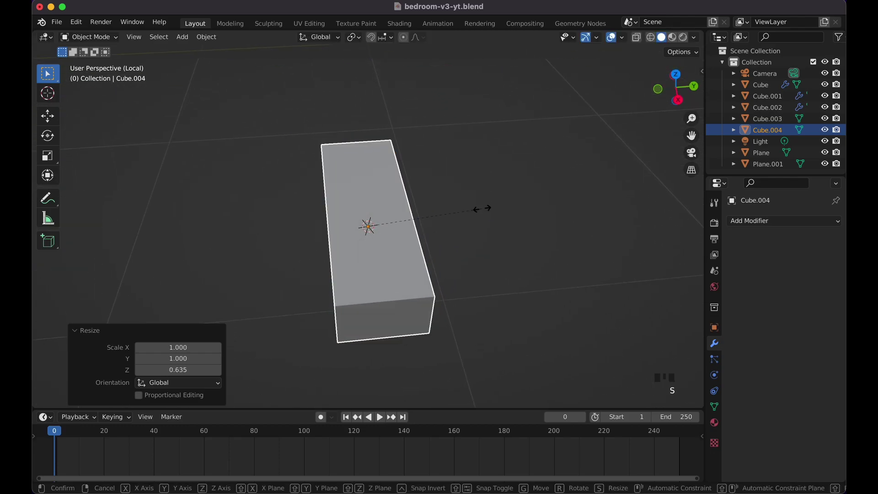
{"action": "key", "text": "y"}
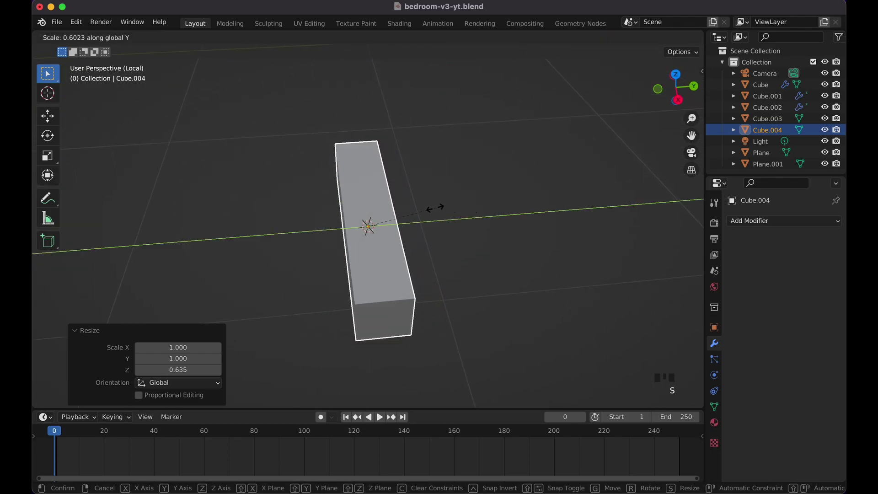
{"action": "left_click", "coordinate": [436, 207]}
- Add two evenly spaced loop cuts across the handle's length and spread them apart about 2.01 along X
{"action": "middle_click_drag", "start_coordinate": [435, 208], "coordinate": [392, 215]}
{"action": "key", "text": "Tab"}
{"action": "key", "text": "ctrl+r"}
{"action": "scroll", "coordinate": [368, 214], "scroll_direction": "up", "scroll_amount": 1}
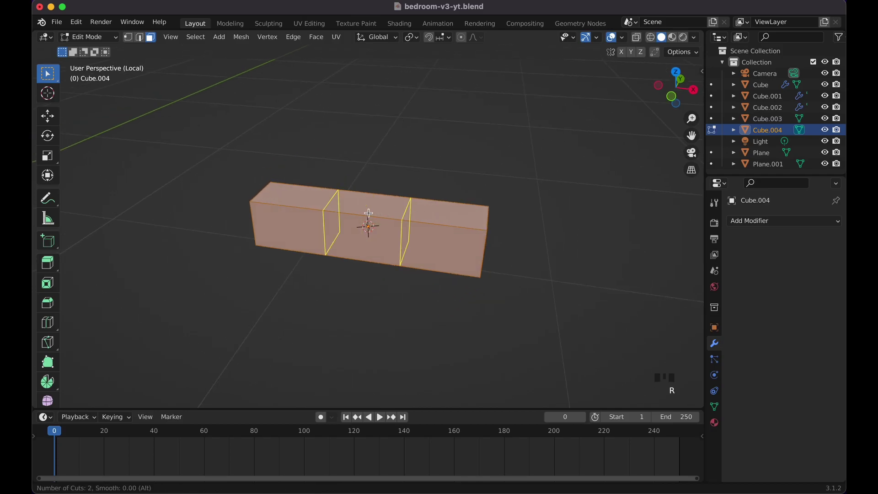
{"action": "left_click", "coordinate": [368, 213]}
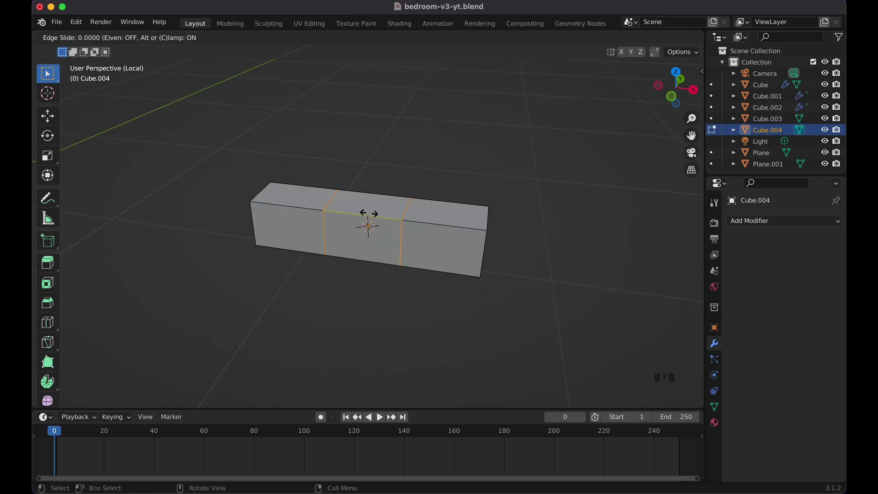
{"action": "right_click", "coordinate": [369, 214]}
{"action": "key", "text": "s"}
{"action": "key", "text": "x"}
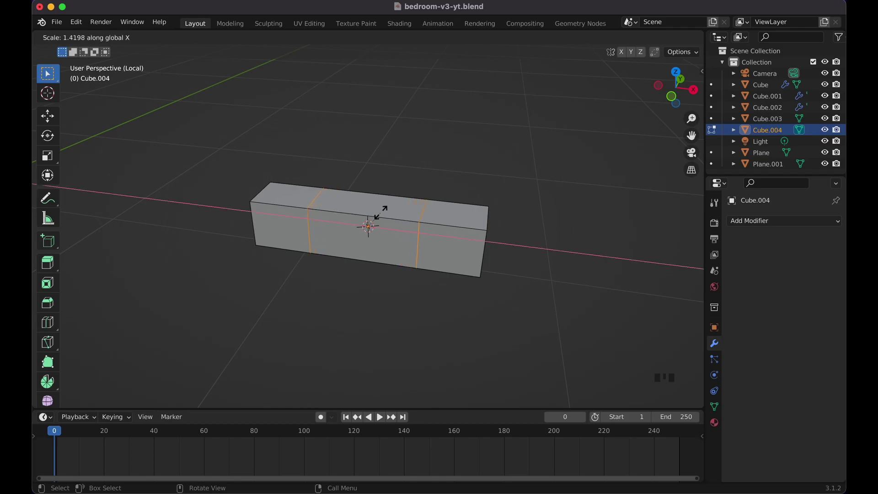
{"action": "left_click", "coordinate": [391, 213]}
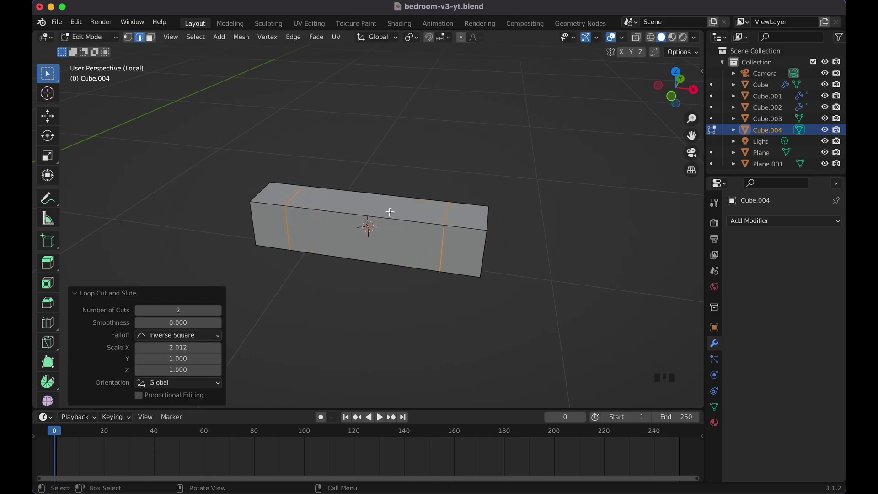
- Select the two outer end faces on the handle's back side and extrude them into short mounting legs
{"action": "scroll", "coordinate": [390, 212], "scroll_direction": "right", "scroll_amount": 10}
{"action": "left_click", "coordinate": [151, 37]}
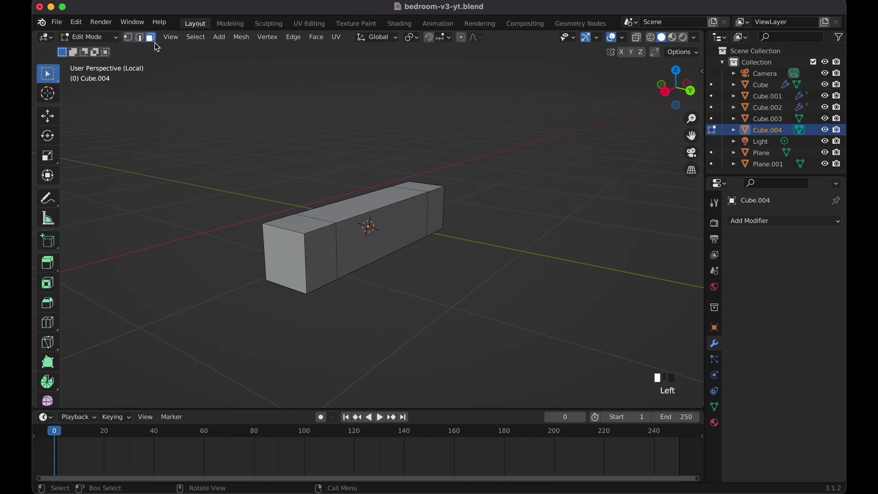
{"action": "left_click", "coordinate": [316, 242]}
{"action": "left_click", "coordinate": [435, 217], "text": "shift"}
{"action": "key", "text": "e"}
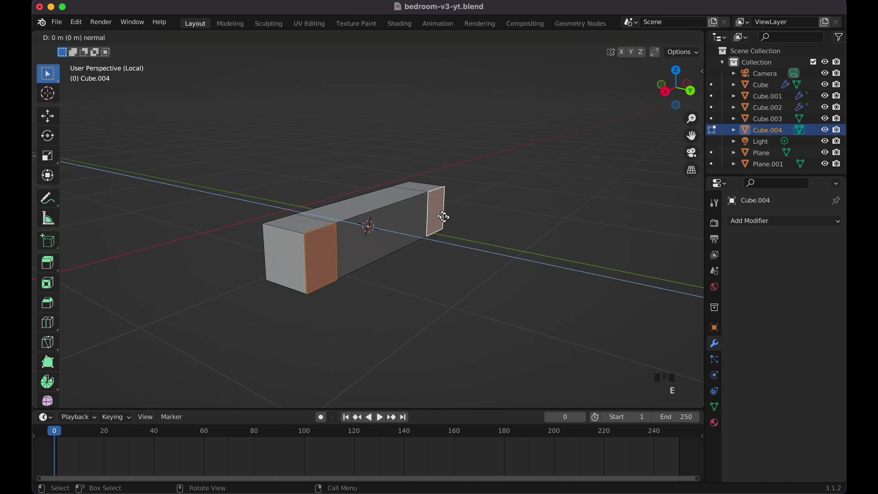
{"action": "left_click", "coordinate": [462, 226]}
- Leave local view, return to Object Mode, and move the handle about -0.037 m along Y, out from the drawer front
{"action": "key", "text": "slash"}
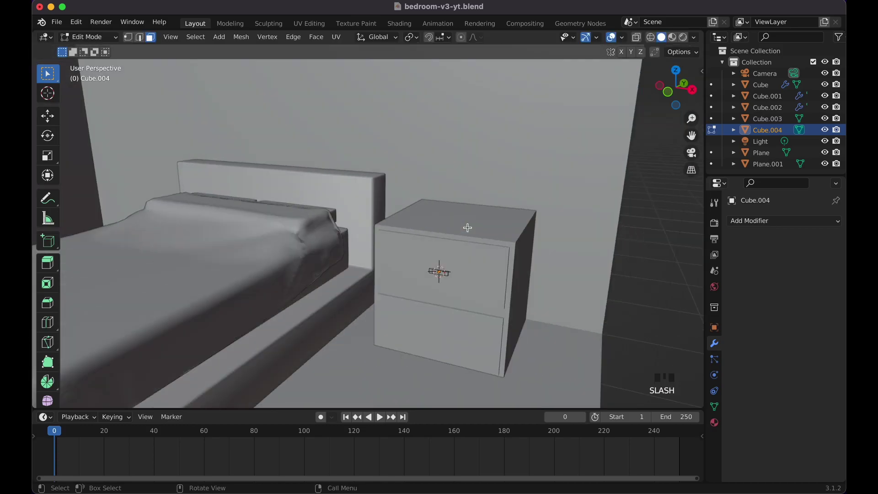
{"action": "scroll", "coordinate": [467, 227], "scroll_direction": "up", "scroll_amount": 4}
{"action": "scroll", "coordinate": [467, 227], "scroll_direction": "right", "scroll_amount": 4, "text": "shift"}
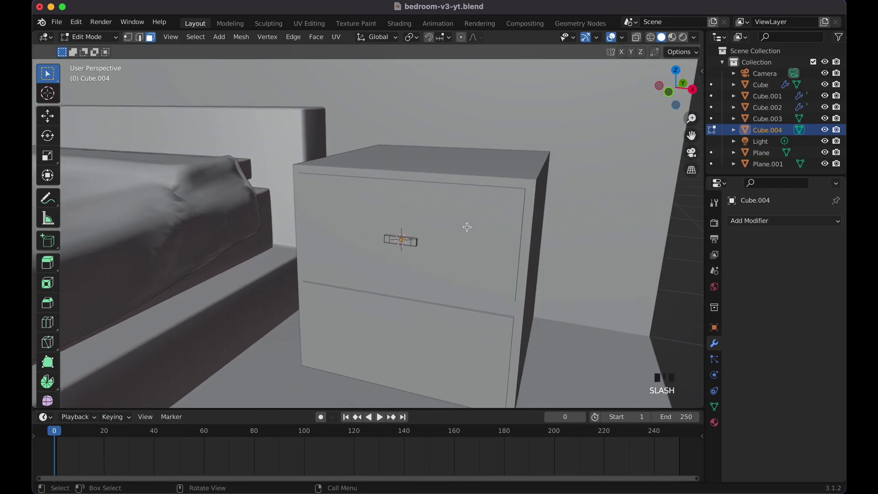
{"action": "scroll", "coordinate": [467, 227], "scroll_direction": "up", "scroll_amount": 3}
{"action": "scroll", "coordinate": [478, 239], "scroll_direction": "right", "scroll_amount": 5}
{"action": "key", "text": "a"}
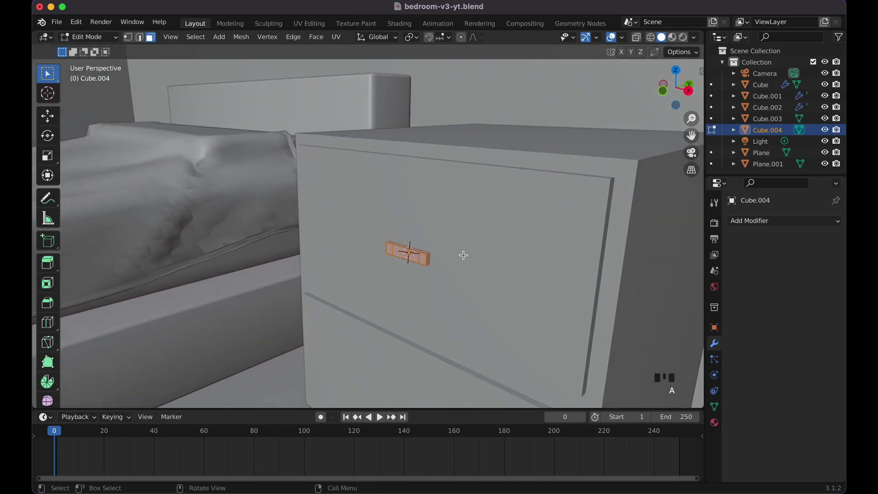
{"action": "key", "text": "Tab"}
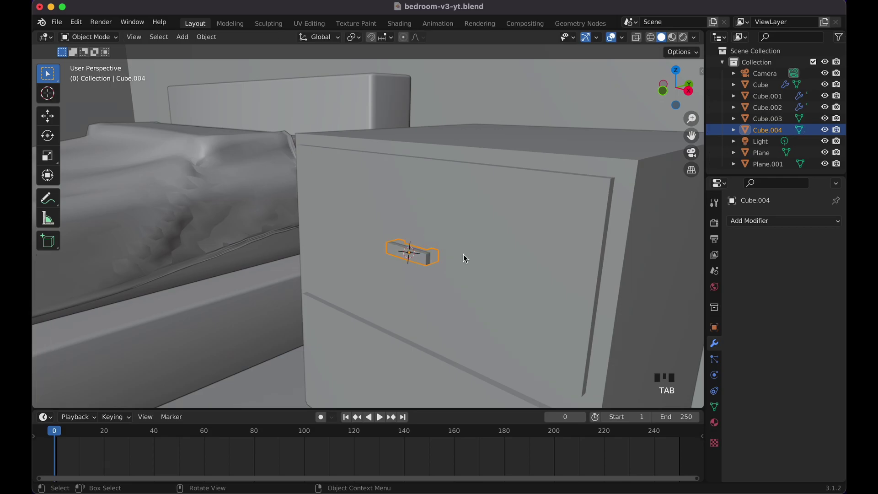
{"action": "key", "text": "g"}
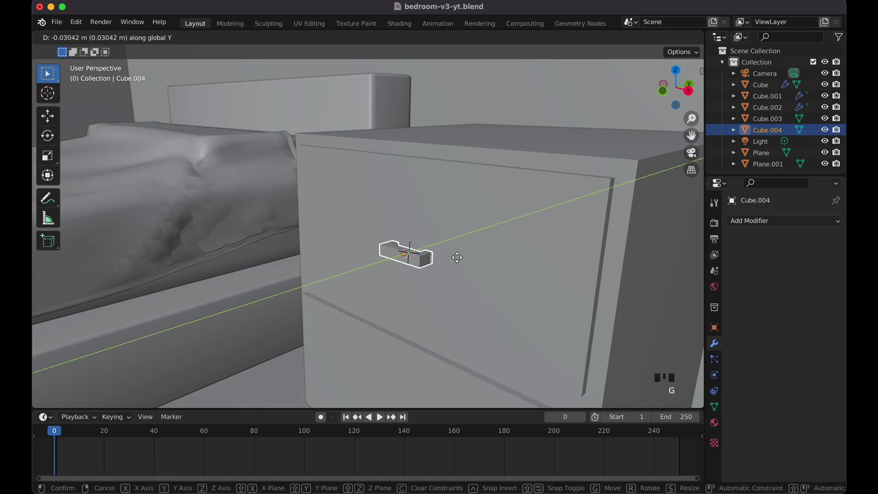
{"action": "left_click", "coordinate": [459, 262]}
- Scale the handle up by about 1.18 and move it about -0.009 m along Y
{"action": "scroll", "coordinate": [459, 263], "scroll_direction": "up", "scroll_amount": 5}
{"action": "key", "text": "s"}
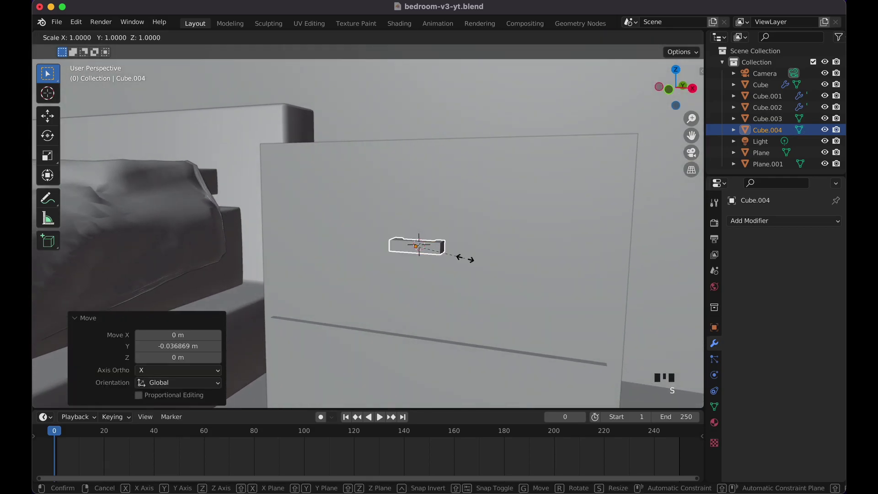
{"action": "left_click", "coordinate": [474, 259]}
{"action": "scroll", "coordinate": [474, 259], "scroll_direction": "down", "scroll_amount": 5}
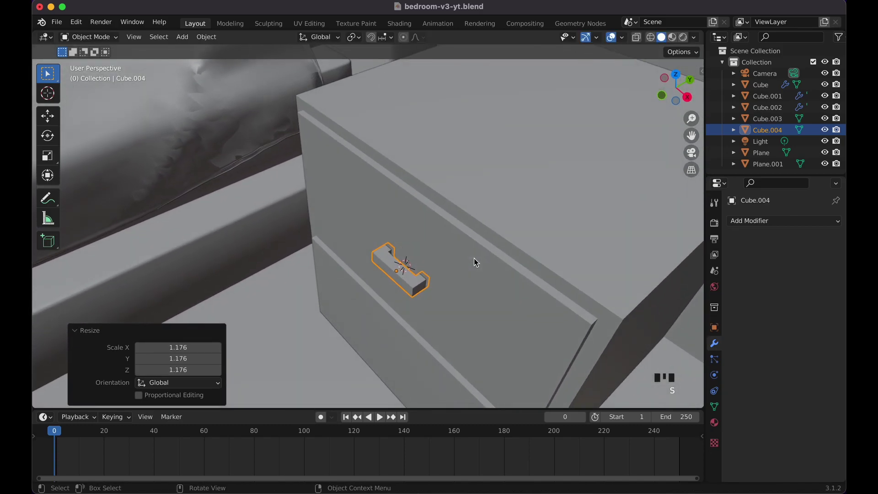
{"action": "key", "text": "g"}
{"action": "key", "text": "y"}
{"action": "left_click", "coordinate": [474, 259]}
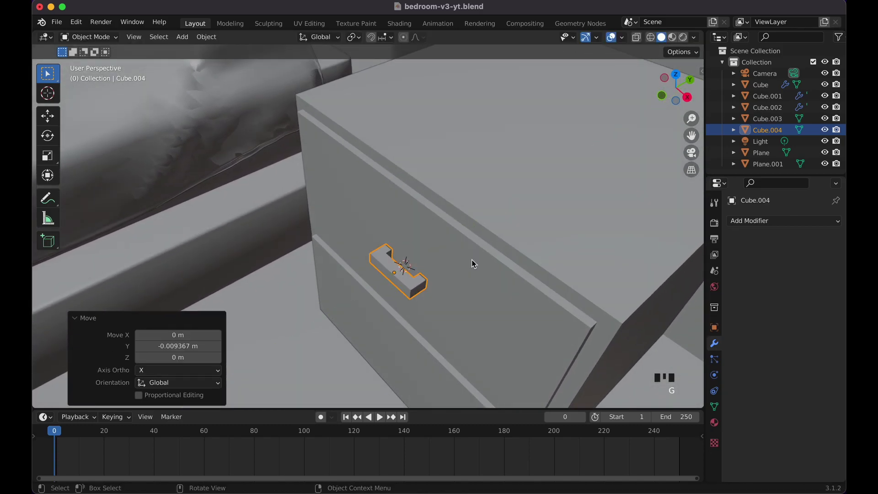
- Add a Mirror modifier to the handle using the nightstand as mirror object, mirroring along Z only
{"action": "scroll", "coordinate": [474, 259], "scroll_direction": "up", "scroll_amount": 5}
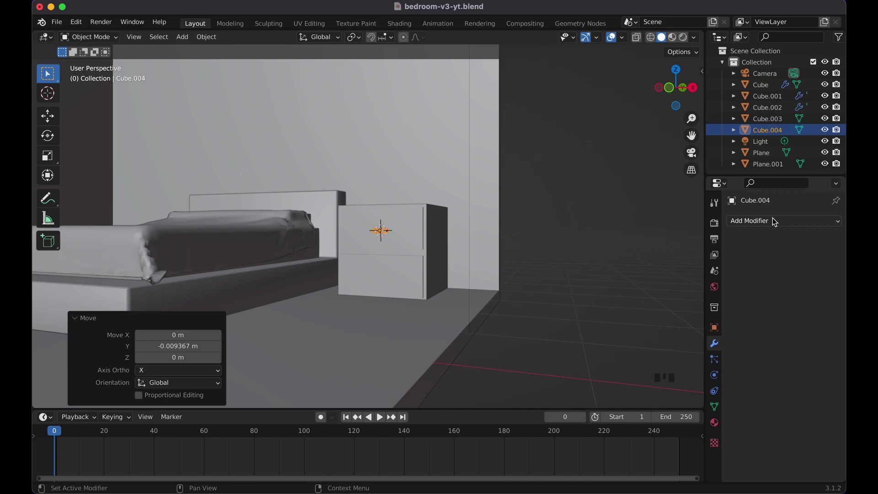
{"action": "left_click", "coordinate": [775, 221]}
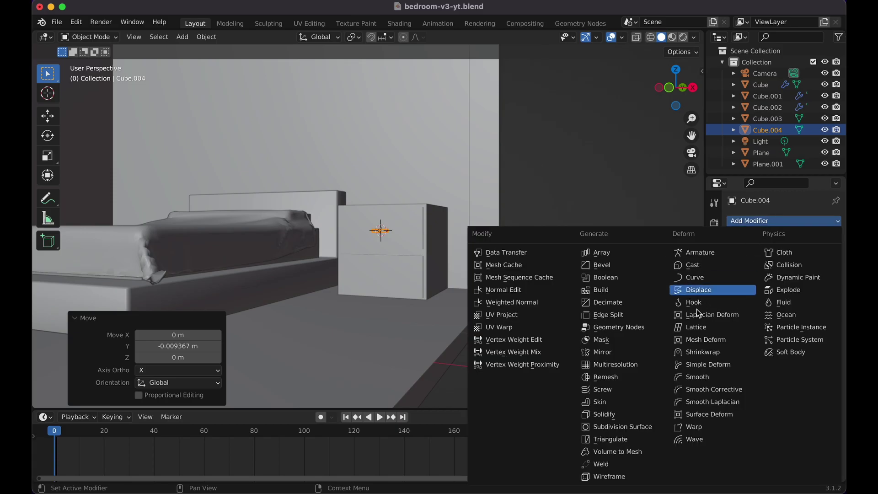
{"action": "left_click", "coordinate": [635, 356]}
{"action": "left_click", "coordinate": [812, 298]}
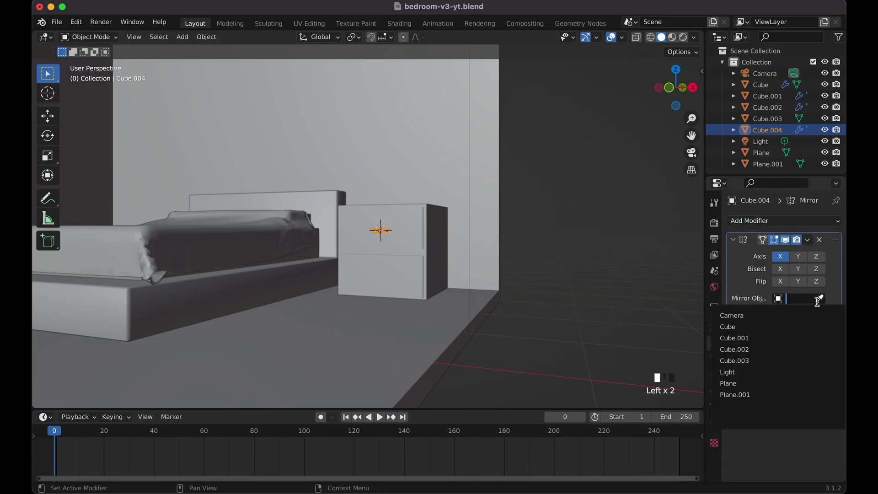
{"action": "left_click", "coordinate": [818, 298]}
{"action": "left_click", "coordinate": [415, 263]}
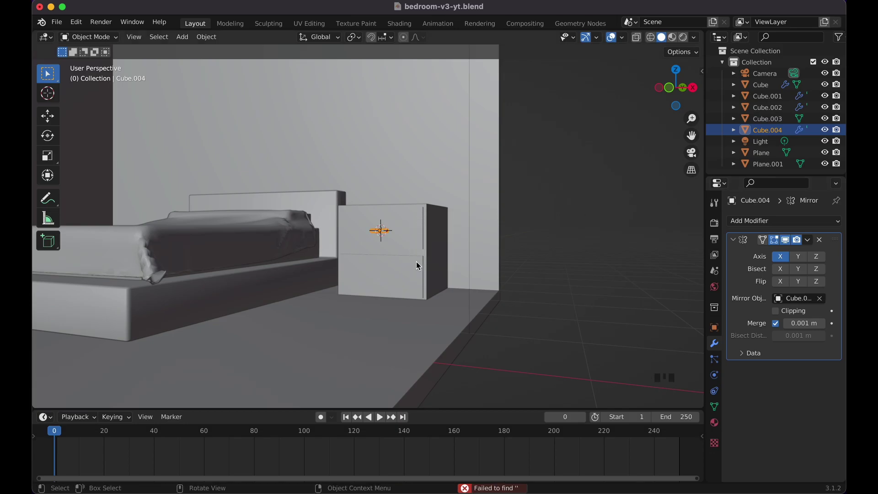
{"action": "left_click", "coordinate": [819, 257]}
{"action": "left_click", "coordinate": [779, 258]}
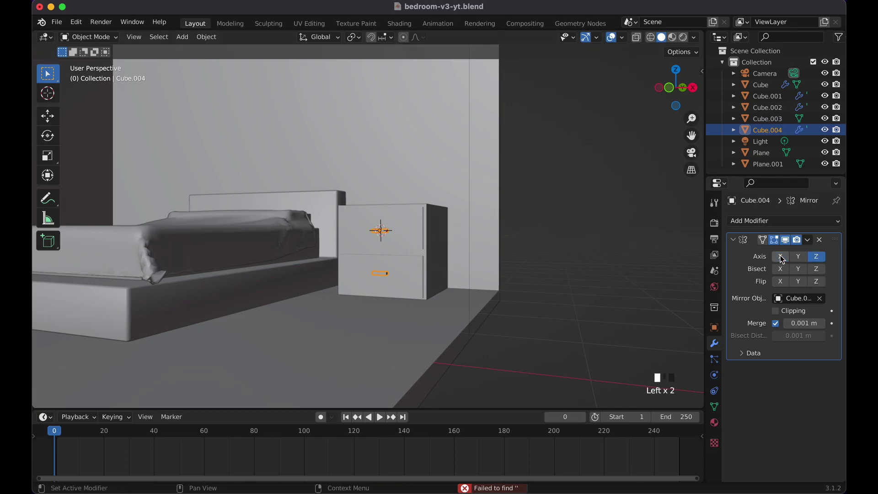
- Parent the handle to the nightstand with Object (Keep Transform)
{"action": "left_click", "coordinate": [537, 268]}
{"action": "middle_click_drag", "start_coordinate": [534, 267], "coordinate": [534, 268]}
{"action": "left_click", "coordinate": [383, 233]}
{"action": "left_click", "coordinate": [417, 230], "text": "shift"}
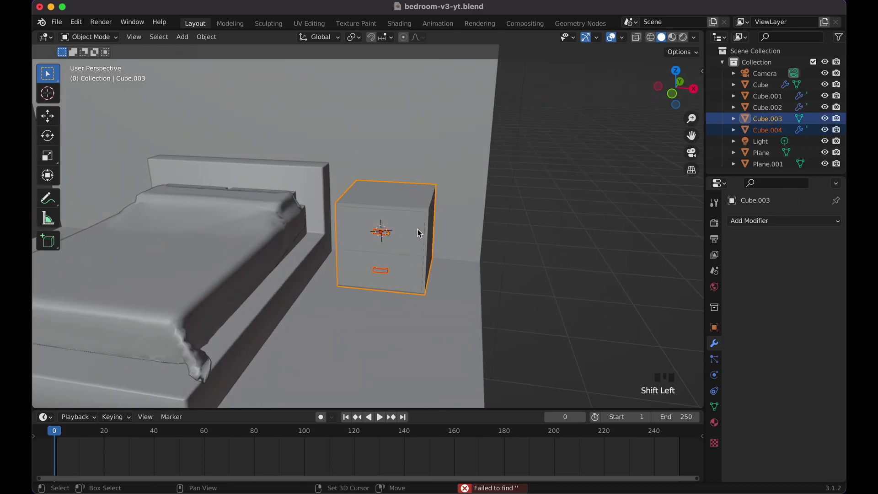
{"action": "key", "text": "super+p"}
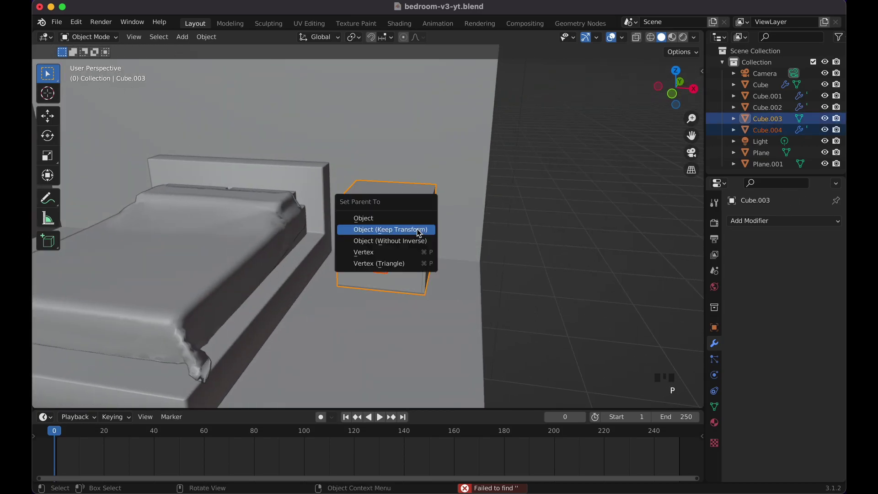
{"action": "left_click", "coordinate": [418, 229]}
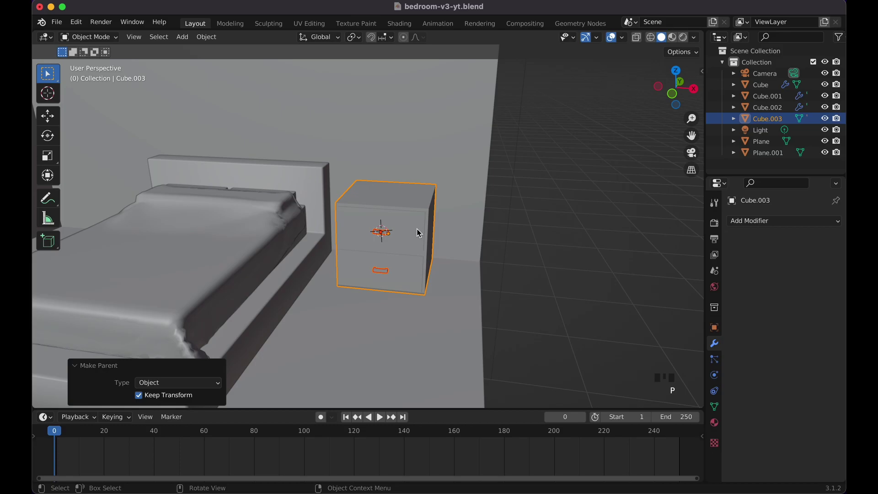
- Try to join the handle and the nightstand into a single object
{"action": "key", "text": "super+j"}
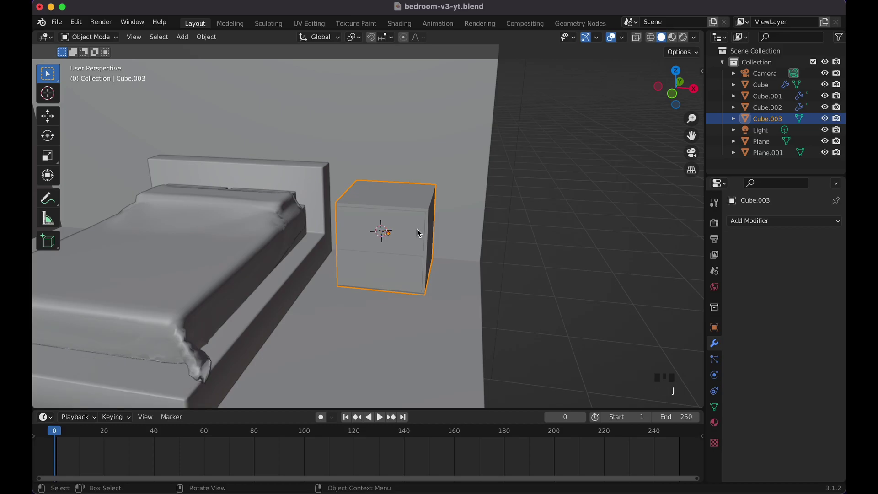
{"action": "scroll", "coordinate": [417, 229], "scroll_direction": "right", "scroll_amount": 10}
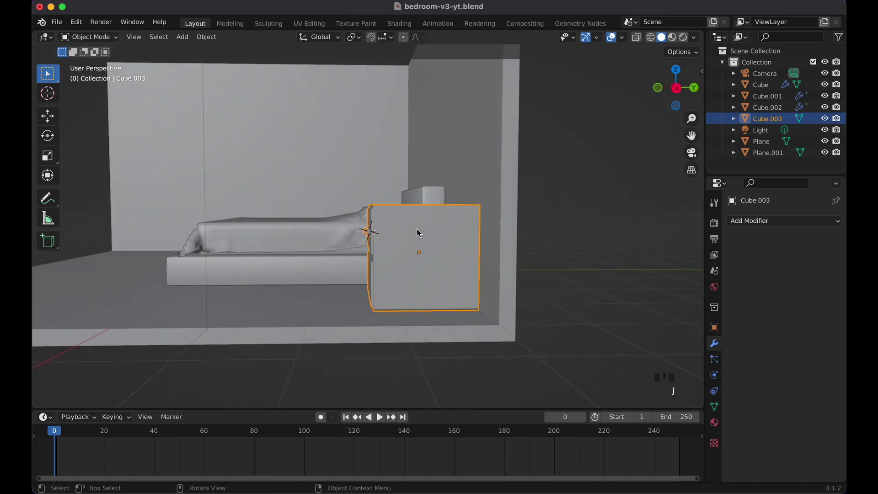
{"action": "scroll", "coordinate": [417, 229], "scroll_direction": "up", "scroll_amount": 5}
{"action": "scroll", "coordinate": [418, 234], "scroll_direction": "right", "scroll_amount": 15}
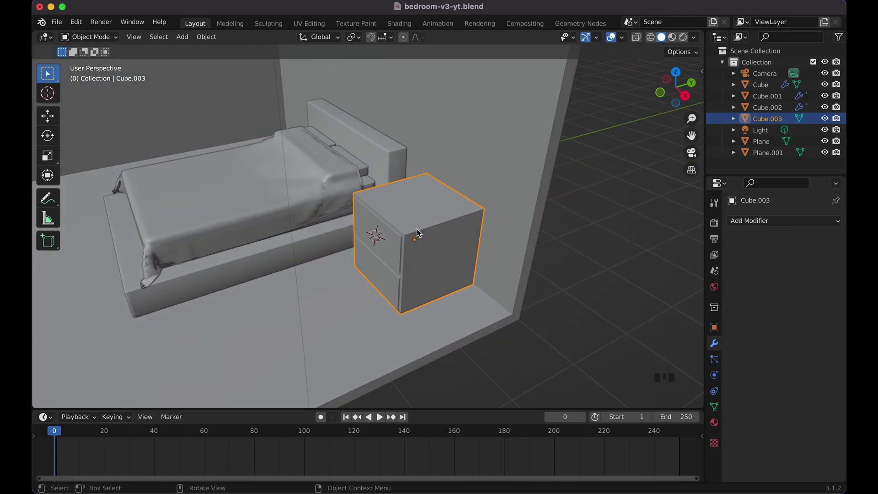
{"action": "scroll", "coordinate": [418, 233], "scroll_direction": "right", "scroll_amount": 15}
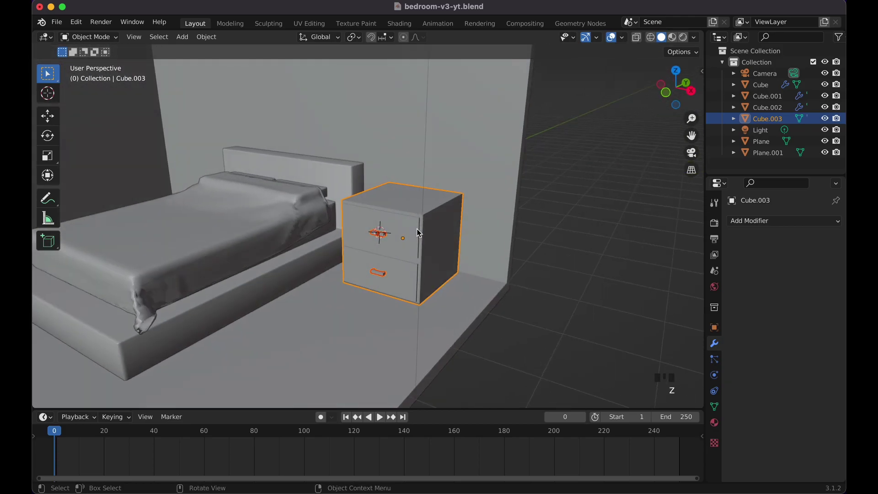
- Add a Mirror modifier to the nightstand along X, with the room's Plane object as mirror object
{"action": "scroll", "coordinate": [416, 230], "scroll_direction": "right", "scroll_amount": 5}
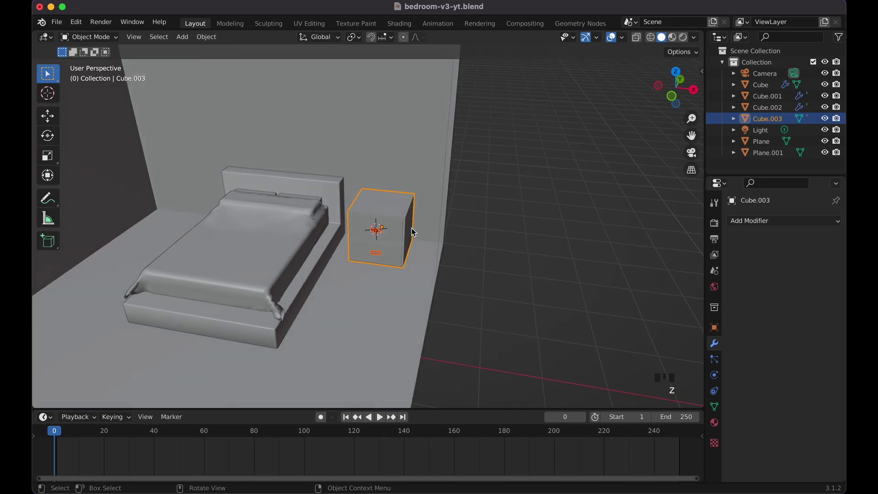
{"action": "left_click", "coordinate": [783, 220]}
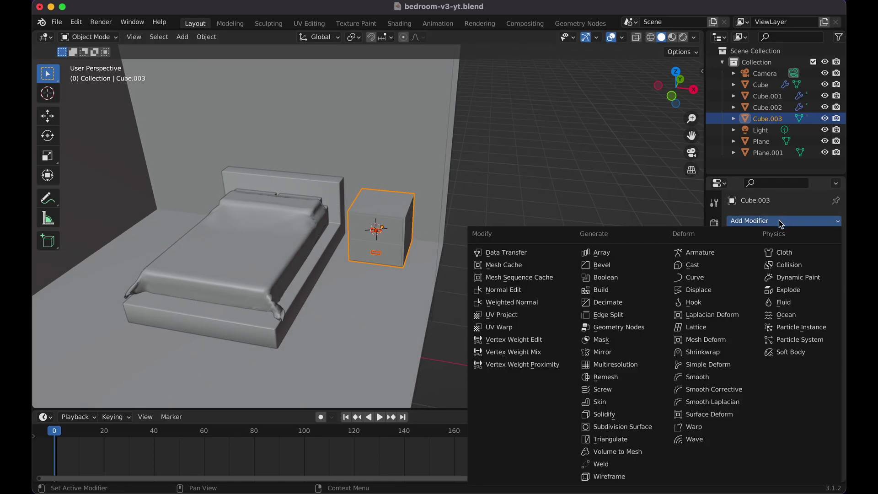
{"action": "left_click", "coordinate": [608, 352]}
{"action": "left_click", "coordinate": [820, 298]}
{"action": "left_click", "coordinate": [335, 139]}
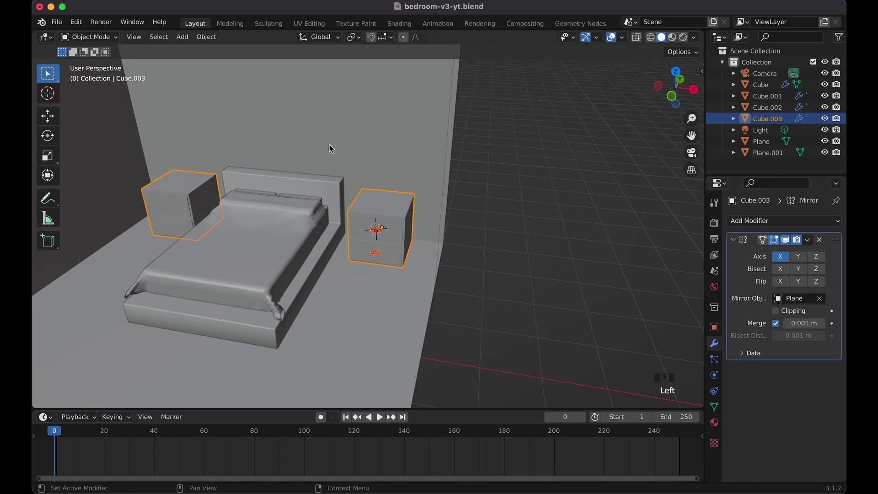
{"action": "scroll", "coordinate": [330, 144], "scroll_direction": "left", "scroll_amount": 5}
{"action": "scroll", "coordinate": [329, 145], "scroll_direction": "right", "scroll_amount": 8}
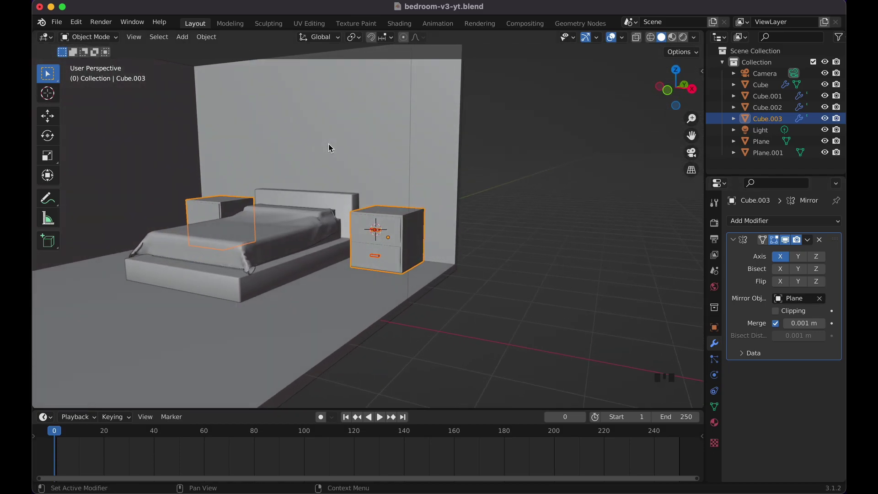
- Undo the last mirror object assignment on the nightstand's Mirror modifier
{"action": "key", "text": "ctrl+z"}
{"action": "scroll", "coordinate": [504, 223], "scroll_direction": "up", "scroll_amount": 10, "text": "ctrl"}
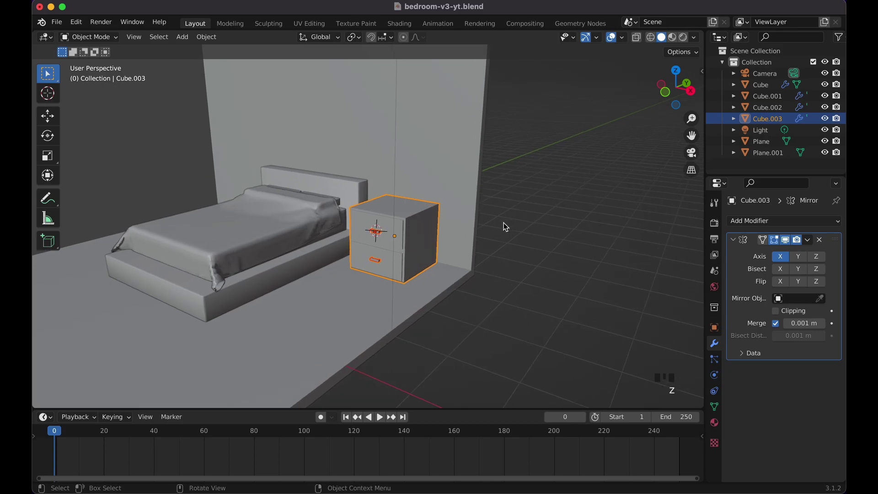
- Try to join the mirrored handle and the nightstand into a single object
{"action": "left_click", "coordinate": [385, 236]}
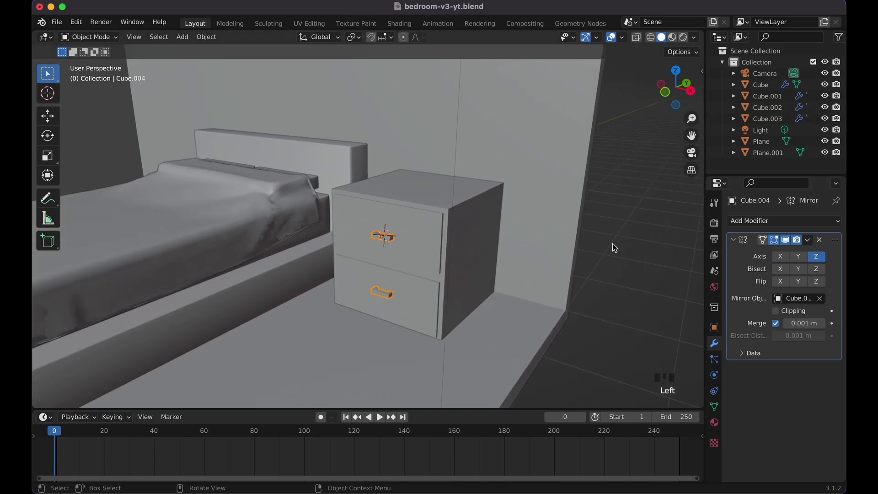
{"action": "key", "text": "ctrl+j"}
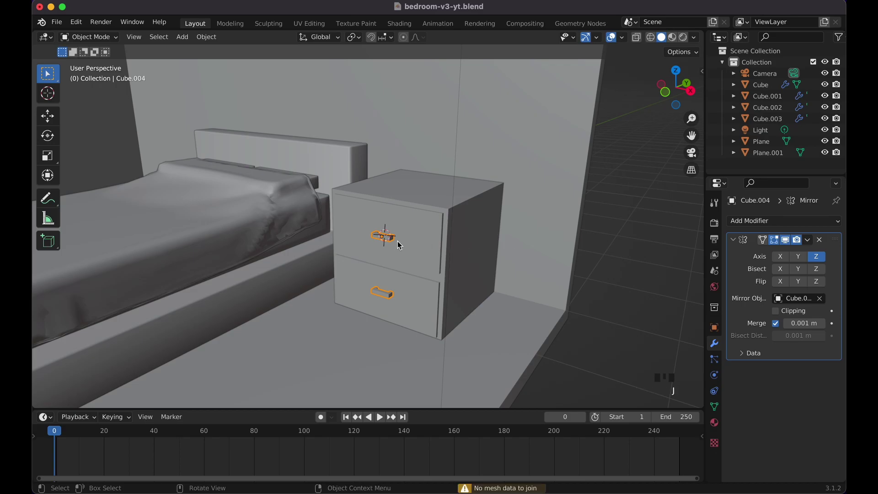
{"action": "left_click", "coordinate": [420, 246], "text": "shift"}
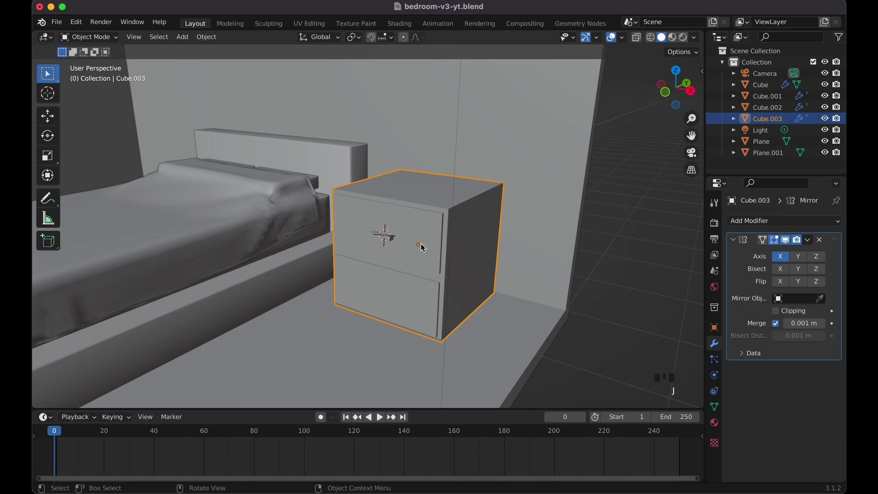
{"action": "scroll", "coordinate": [420, 245], "scroll_direction": "up", "scroll_amount": 4}
{"action": "left_click", "coordinate": [399, 246]}
{"action": "left_click", "coordinate": [399, 246]}
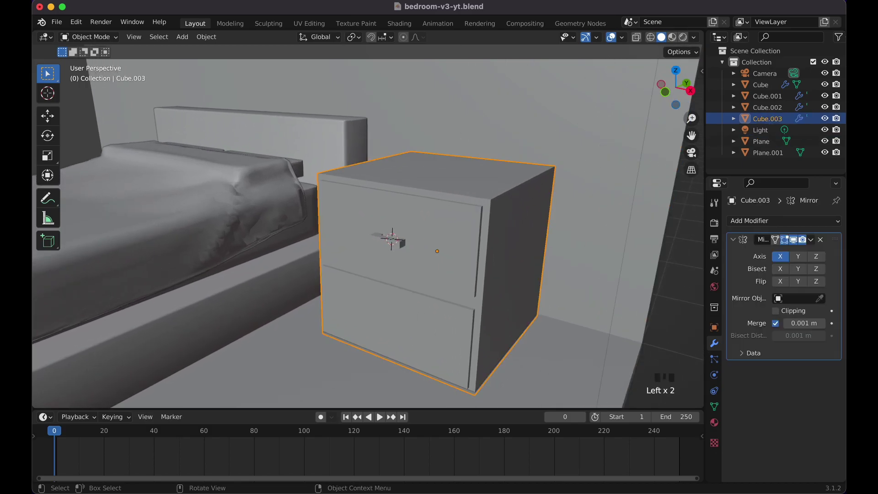
- Undo the join of the handle and the nightstand
{"action": "left_click", "coordinate": [400, 247]}
{"action": "key", "text": "super+z"}
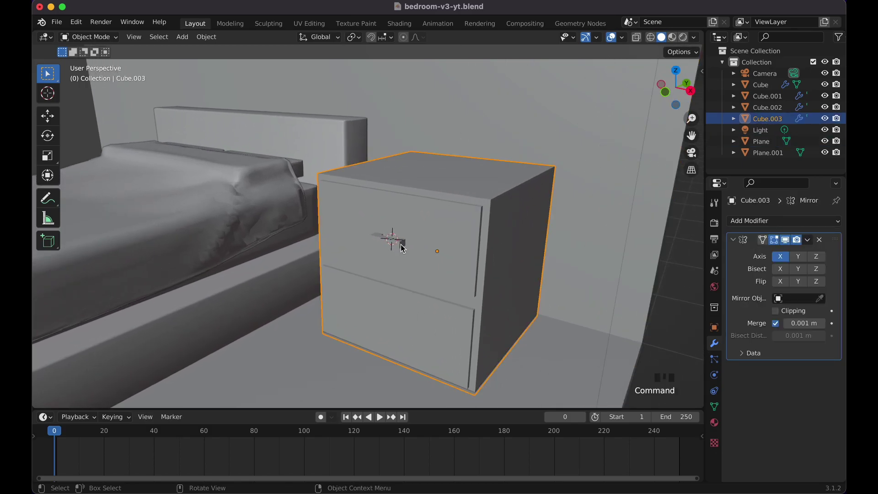
{"action": "key", "text": "super+z"}
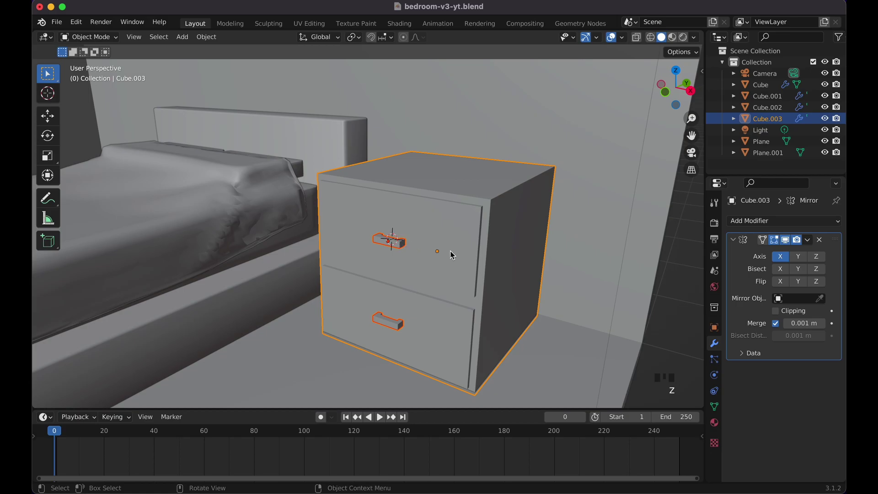
- Remove the handle's Mirror modifier and duplicate the handle about 0.59 m down along Z onto the lower drawer
{"action": "left_click", "coordinate": [391, 245]}
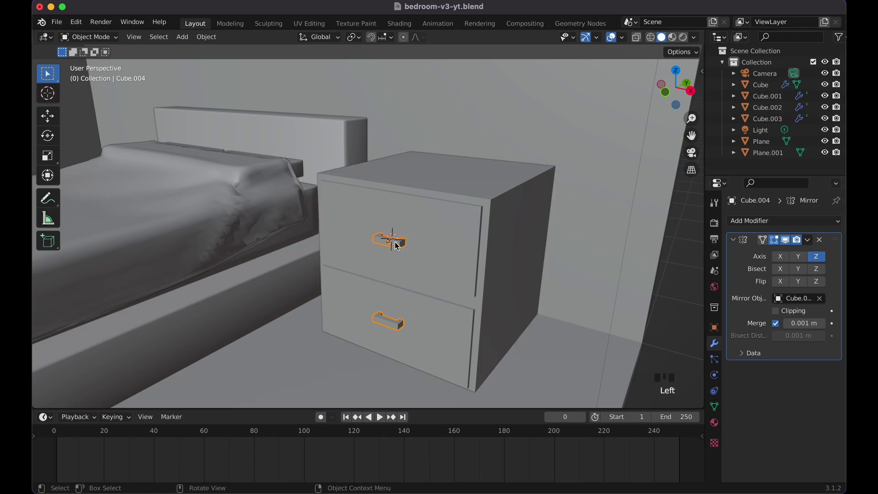
{"action": "left_click", "coordinate": [822, 240]}
{"action": "key", "text": "shift+d"}
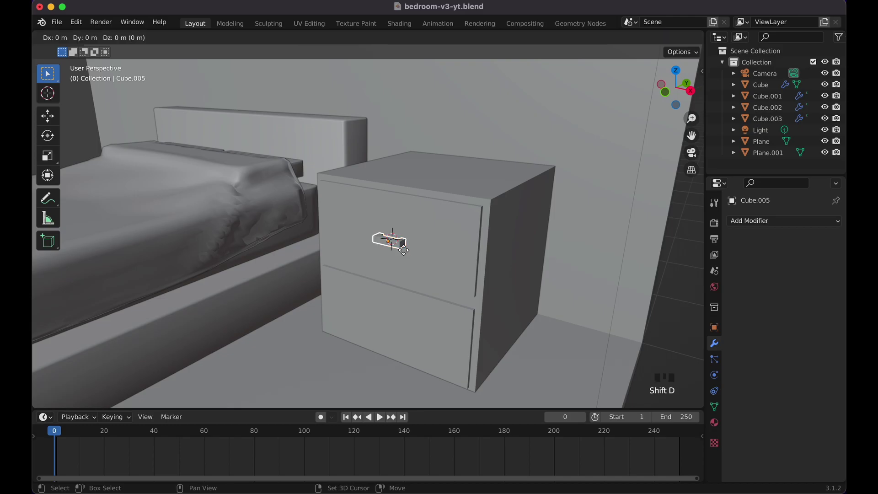
{"action": "key", "text": "z"}
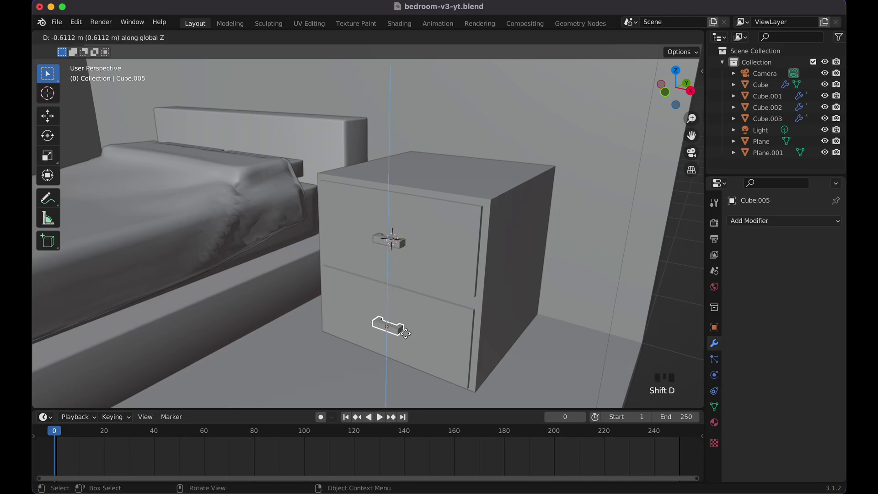
{"action": "left_click", "coordinate": [405, 333]}
{"action": "middle_click_drag", "start_coordinate": [406, 333], "coordinate": [407, 333]}
{"action": "scroll", "coordinate": [405, 335], "scroll_direction": "left", "scroll_amount": 5}
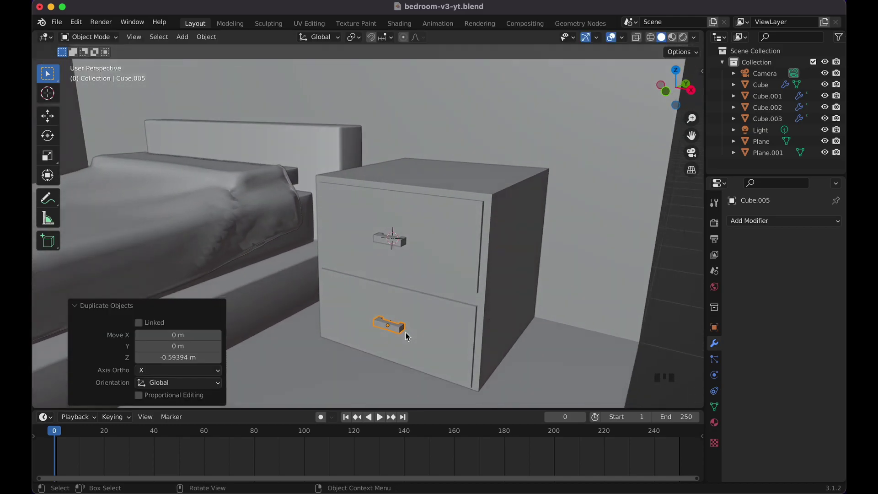
- Join both handles with the nightstand into a single object, keeping the nightstand as the active object
{"action": "left_click", "coordinate": [399, 246], "text": "shift"}
{"action": "left_click", "coordinate": [451, 254], "text": "shift"}
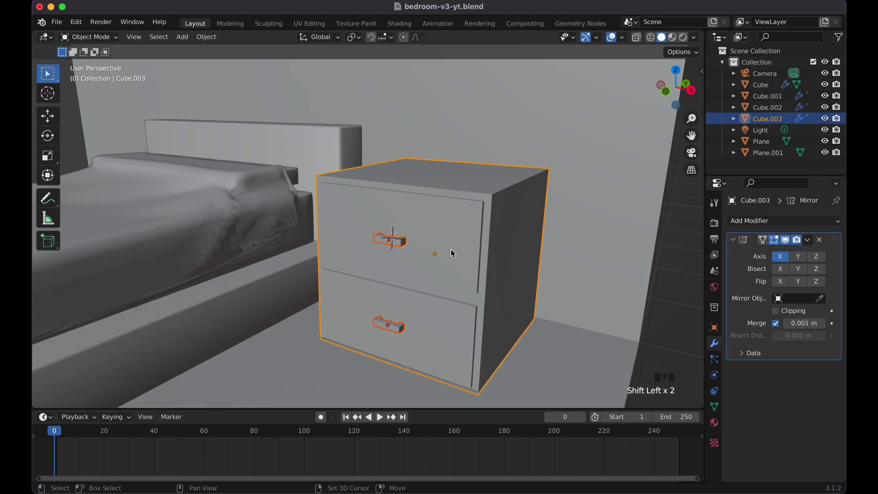
{"action": "key", "text": "super+j"}
{"action": "left_click", "coordinate": [451, 253]}
{"action": "left_click", "coordinate": [451, 252]}
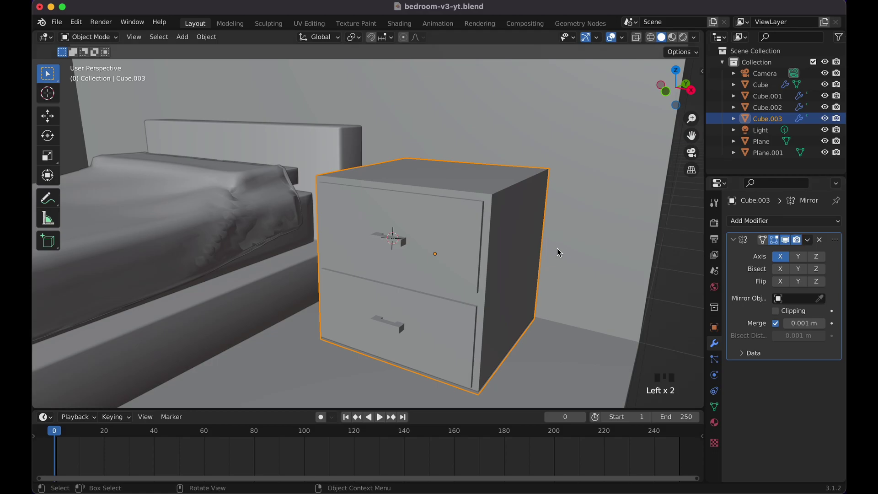
- Set the room's Plane as the mirror object of the nightstand's Mirror modifier to mirror it across the bed along X
{"action": "scroll", "coordinate": [547, 242], "scroll_direction": "down", "scroll_amount": 4}
{"action": "scroll", "coordinate": [548, 242], "scroll_direction": "left", "scroll_amount": 5}
{"action": "left_click", "coordinate": [821, 298]}
{"action": "left_click", "coordinate": [326, 127]}
{"action": "scroll", "coordinate": [326, 128], "scroll_direction": "down", "scroll_amount": 3}
{"action": "scroll", "coordinate": [325, 127], "scroll_direction": "down", "scroll_amount": 3}
{"action": "scroll", "coordinate": [325, 126], "scroll_direction": "down", "scroll_amount": 5}
{"action": "scroll", "coordinate": [326, 126], "scroll_direction": "up", "scroll_amount": 5}
{"action": "scroll", "coordinate": [326, 126], "scroll_direction": "left", "scroll_amount": 4}
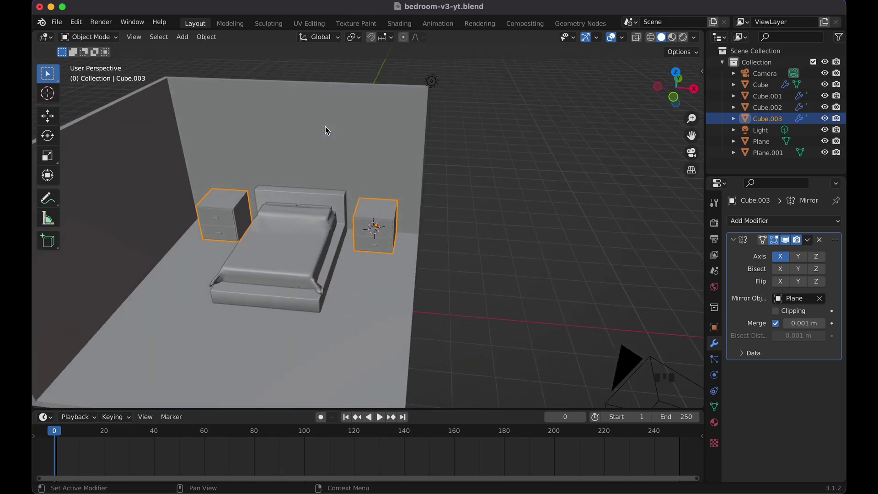
- Deselect the nightstands and save the file
{"action": "left_click", "coordinate": [498, 208]}
{"action": "scroll", "coordinate": [498, 208], "scroll_direction": "down", "scroll_amount": 3}
{"action": "scroll", "coordinate": [498, 208], "scroll_direction": "up", "scroll_amount": 3}
{"action": "scroll", "coordinate": [498, 208], "scroll_direction": "up", "scroll_amount": 3}
{"action": "key", "text": "super+s"}
{"action": "scroll", "coordinate": [498, 208], "scroll_direction": "right", "scroll_amount": 5}
{"action": "scroll", "coordinate": [497, 208], "scroll_direction": "down", "scroll_amount": 3}
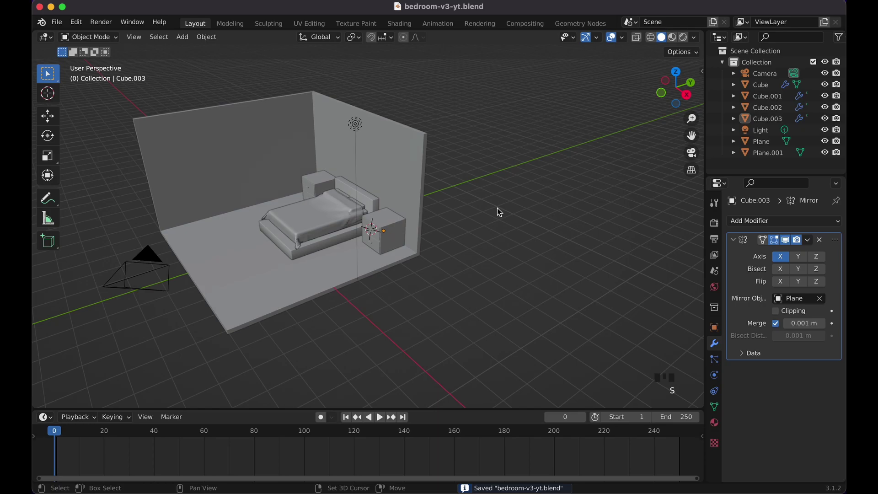
{"action": "scroll", "coordinate": [498, 208], "scroll_direction": "left", "scroll_amount": 4, "text": "shift"}
{"action": "scroll", "coordinate": [498, 208], "scroll_direction": "left", "scroll_amount": 4}
{"action": "scroll", "coordinate": [497, 208], "scroll_direction": "down", "scroll_amount": 3}
{"action": "scroll", "coordinate": [497, 208], "scroll_direction": "up", "scroll_amount": 5}
{"action": "scroll", "coordinate": [498, 208], "scroll_direction": "left", "scroll_amount": 6}
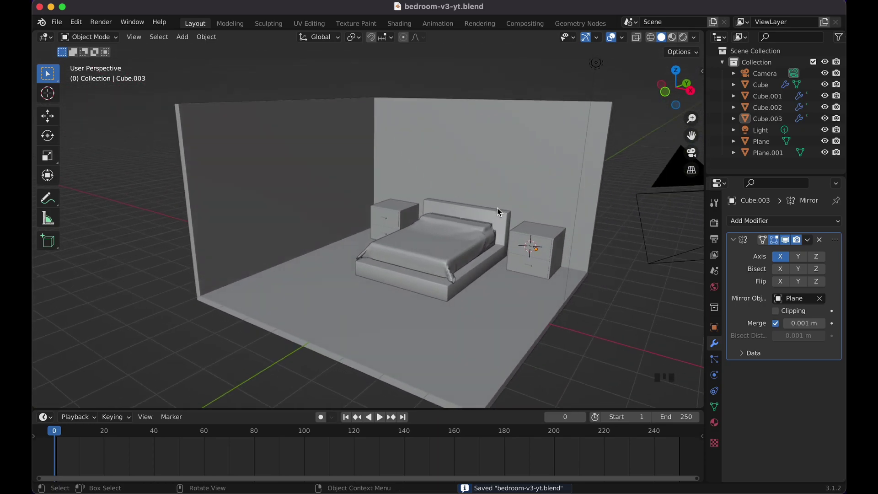
{"action": "scroll", "coordinate": [498, 208], "scroll_direction": "down", "scroll_amount": 2}
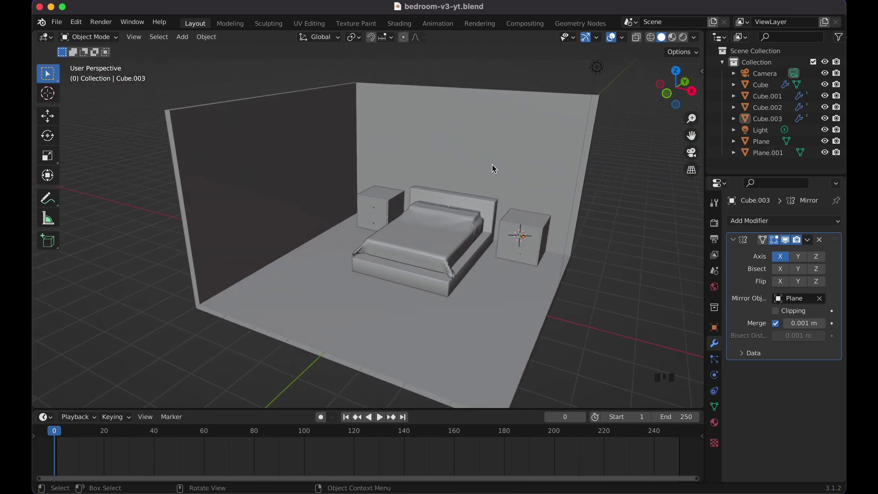
{"action": "scroll", "coordinate": [478, 161], "scroll_direction": "down", "scroll_amount": 3}
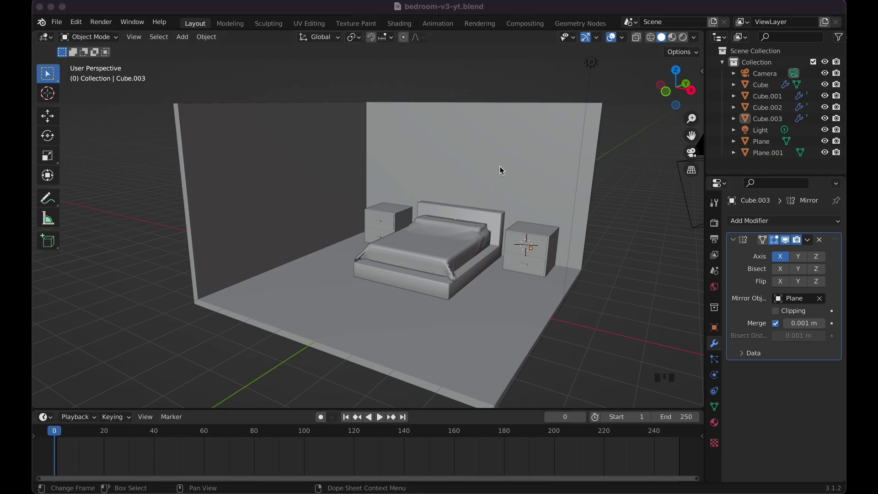
- Rename the floor-and-walls object as Room
{"action": "left_click", "coordinate": [515, 164]}
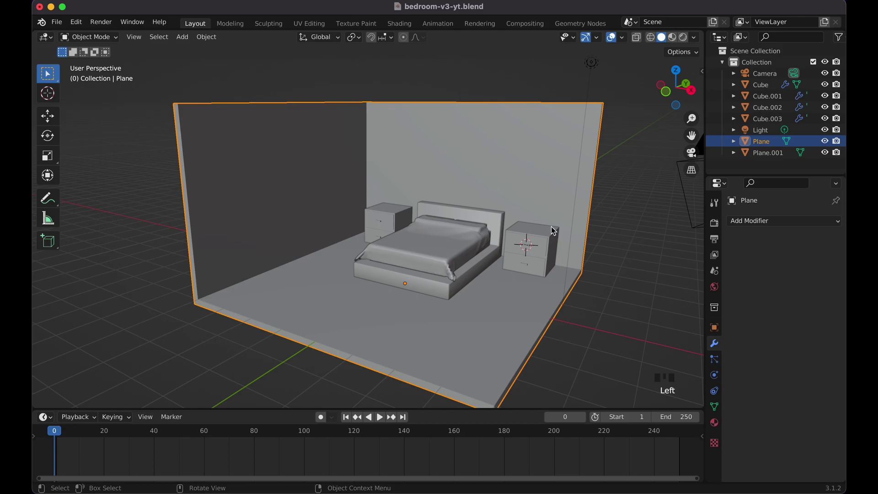
{"action": "double_click", "coordinate": [767, 143]}
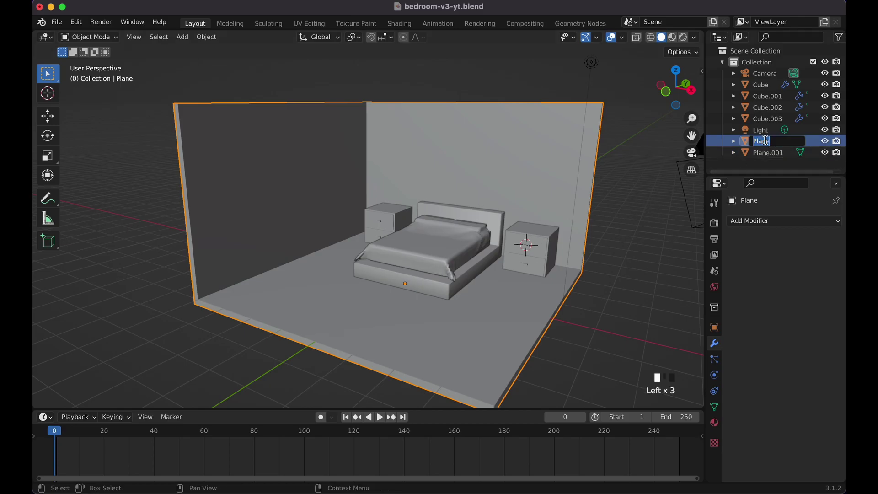
{"action": "type", "text": "Room"}
{"action": "key", "text": "Return"}
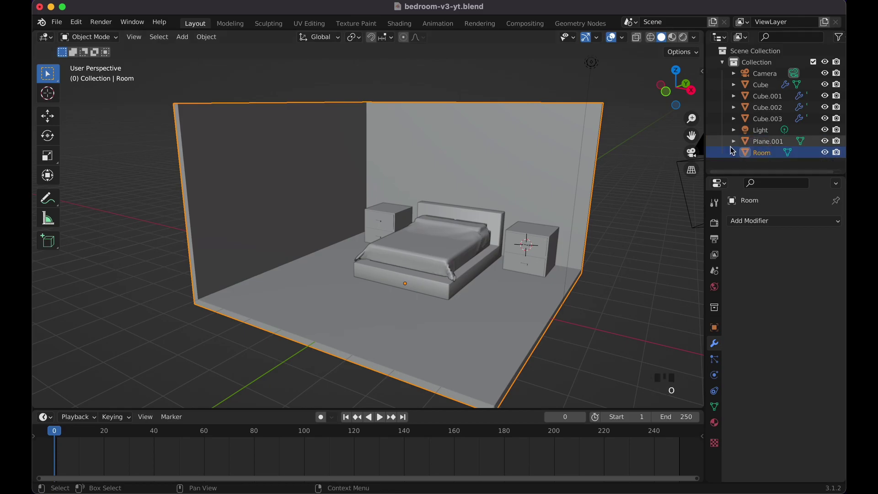
- Rename the mirrored nightstand object as Drawers
{"action": "left_click", "coordinate": [548, 254]}
{"action": "double_click", "coordinate": [761, 119]}
{"action": "type", "text": "Dr"}
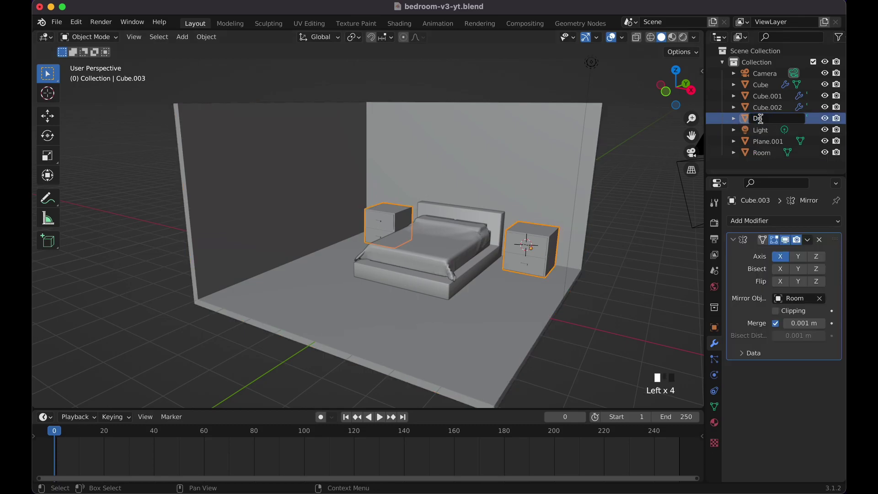
{"action": "key", "text": "Return"}
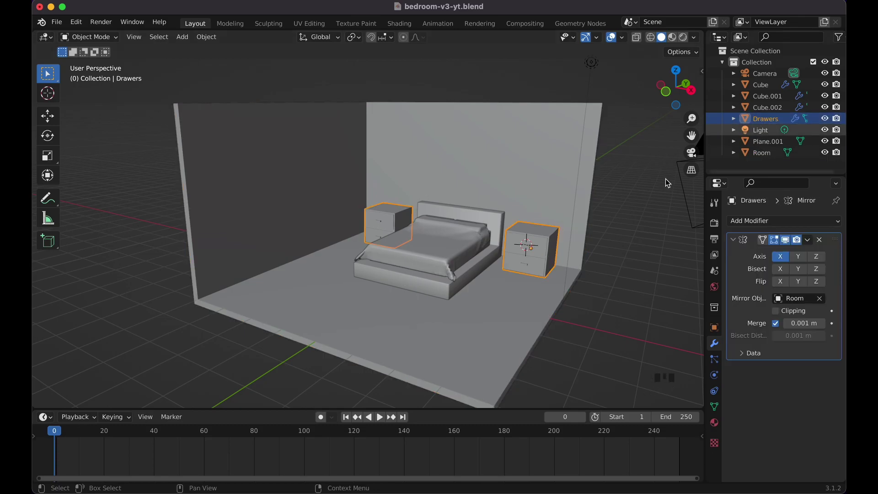
- Rename the cloth object covering the bed as Blanket
{"action": "left_click", "coordinate": [461, 238]}
{"action": "double_click", "coordinate": [759, 141]}
{"action": "type", "text": "Blanket"}
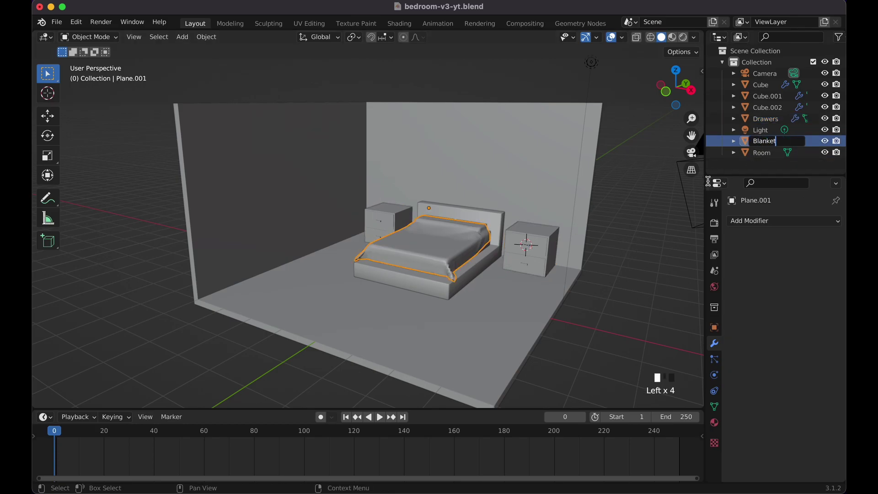
{"action": "key", "text": "Return"}
- Rename the bed's base and headboard object as Bed Frame
{"action": "left_click", "coordinate": [451, 284]}
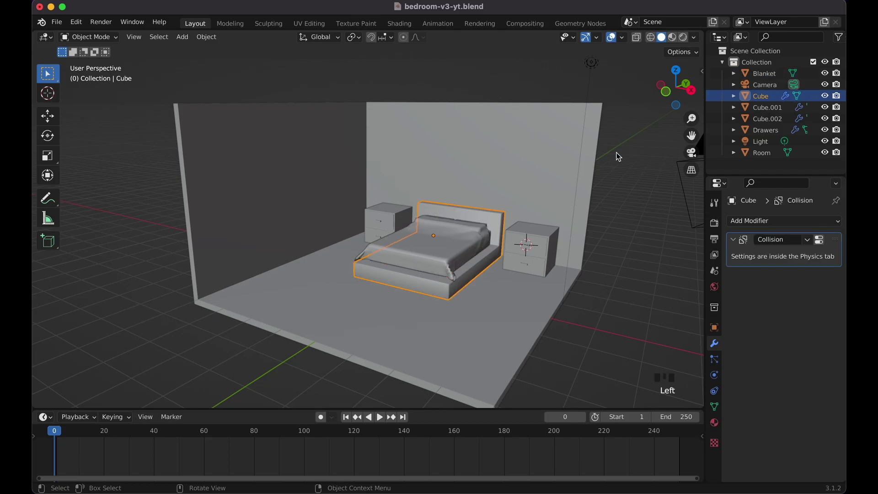
{"action": "left_click", "coordinate": [761, 95]}
{"action": "double_click", "coordinate": [763, 95]}
{"action": "type", "text": "Bed Frame"}
{"action": "key", "text": "Return"}
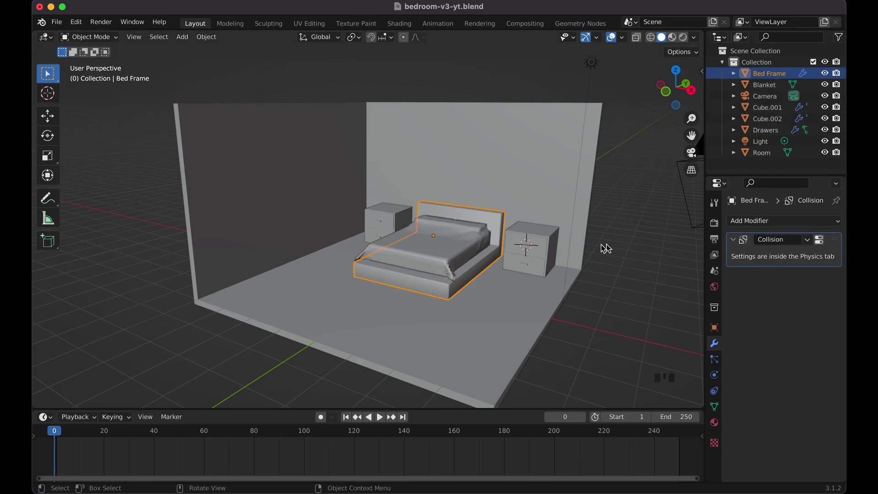
- Rename the pillow object at the head of the bed as Pillows
{"action": "left_click", "coordinate": [477, 227]}
{"action": "scroll", "coordinate": [477, 226], "scroll_direction": "right", "scroll_amount": 5}
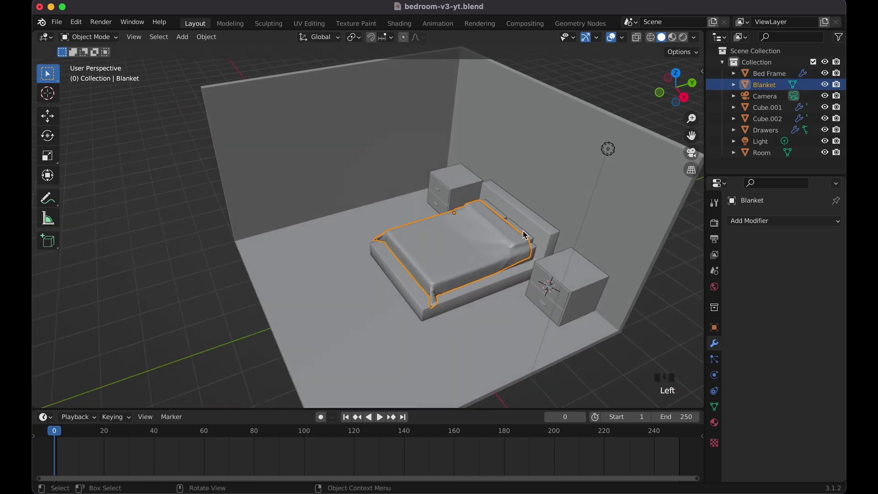
{"action": "left_click", "coordinate": [525, 236]}
{"action": "double_click", "coordinate": [775, 118]}
{"action": "type", "text": "Pillow"}
{"action": "key", "text": "BackSpace"}
{"action": "key", "text": "BackSpace"}
{"action": "type", "text": "lows"}
{"action": "key", "text": "Return"}
- Rename the object beneath the blanket as Matress
{"action": "left_click", "coordinate": [776, 107]}
{"action": "double_click", "coordinate": [776, 107]}
{"action": "type", "text": "Matres"}
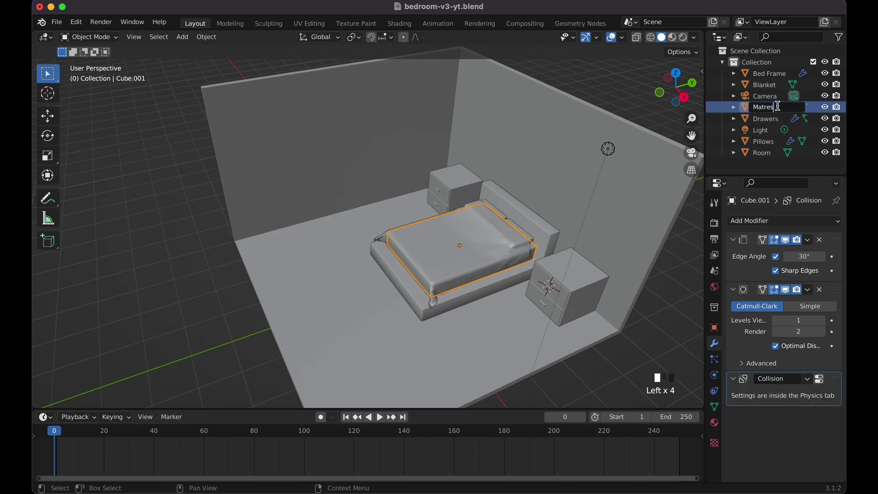
{"action": "type", "text": "s"}
{"action": "key", "text": "Return"}
- Save the file with the renamed objects and clear the selection
{"action": "middle_click_drag", "start_coordinate": [597, 213], "coordinate": [596, 212]}
{"action": "key", "text": "super+s"}
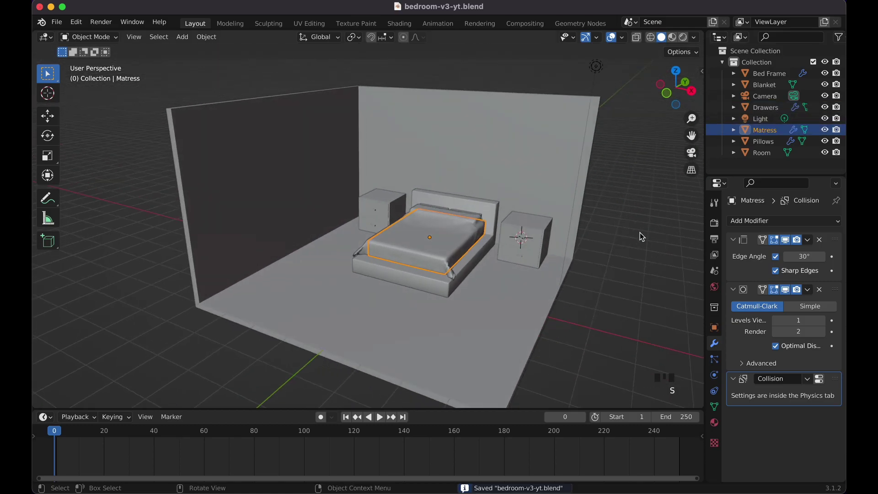
{"action": "left_click", "coordinate": [641, 234]}
- Isolate the Room object in local view and start editing its mesh in wireframe shading
{"action": "left_click", "coordinate": [498, 178]}
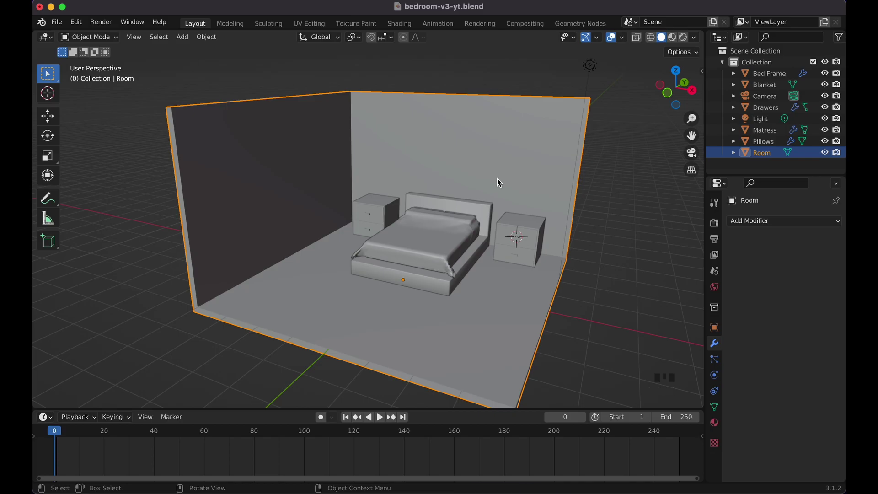
{"action": "scroll", "coordinate": [497, 178], "scroll_direction": "right", "scroll_amount": 8}
{"action": "scroll", "coordinate": [498, 179], "scroll_direction": "left", "scroll_amount": 8}
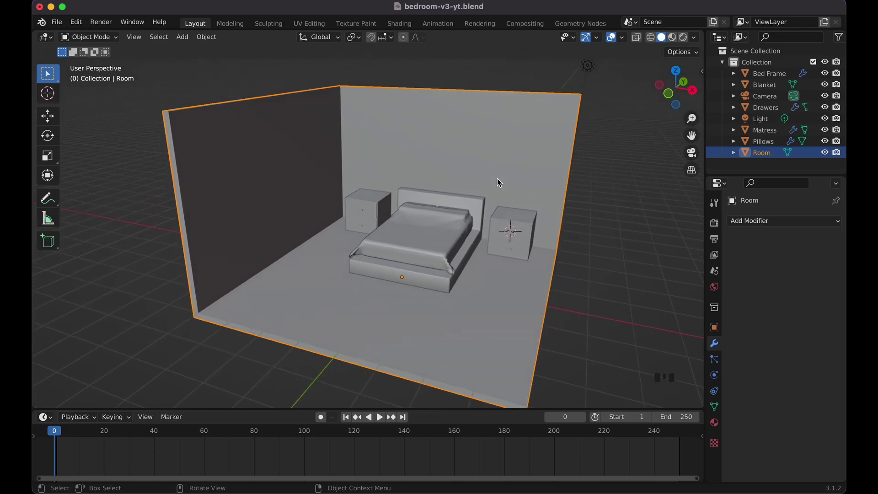
{"action": "scroll", "coordinate": [498, 179], "scroll_direction": "down", "scroll_amount": 5}
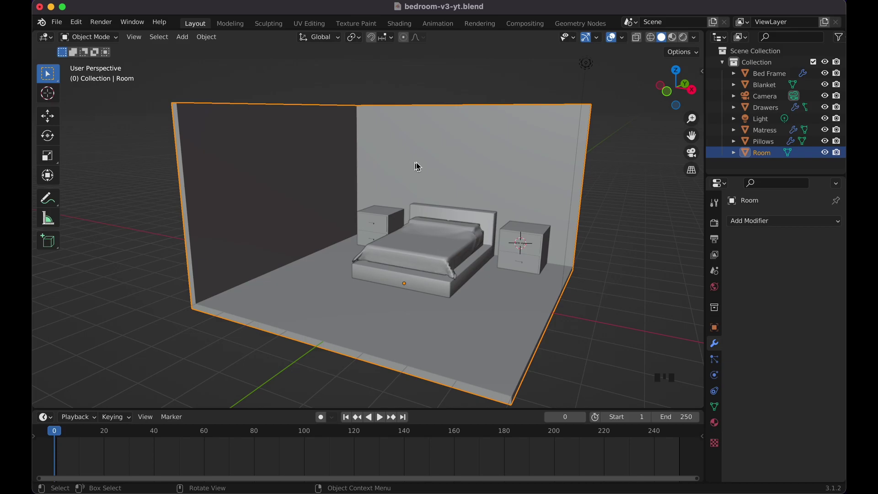
{"action": "key", "text": "slash"}
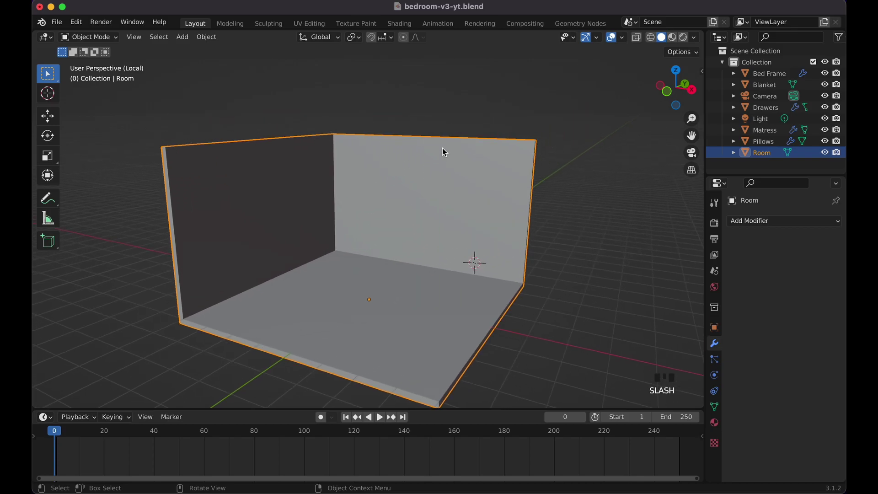
{"action": "key", "text": "Tab"}
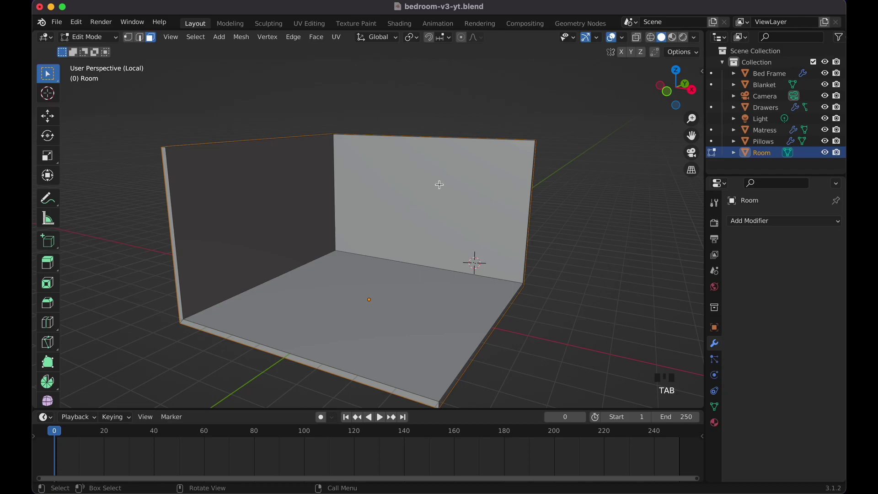
{"action": "key", "text": "shift+z"}
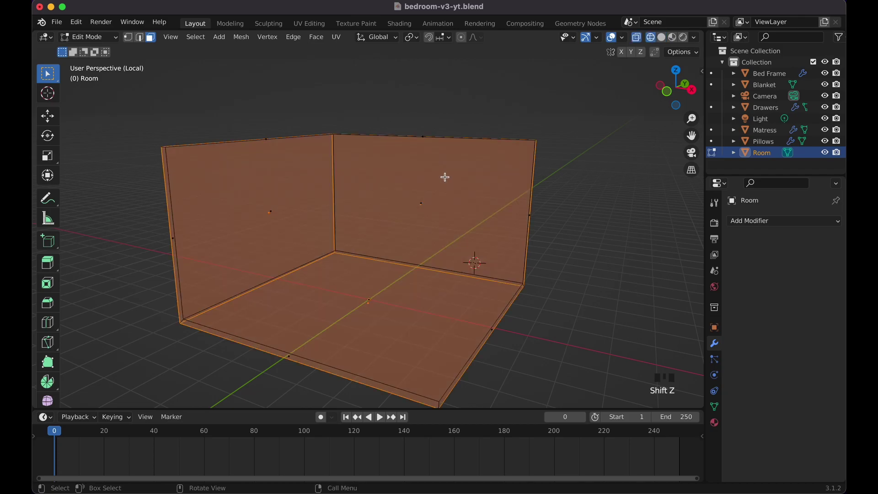
- Hide the side wall and floor faces of the room mesh, leaving only the back wall's geometry
{"action": "scroll", "coordinate": [445, 176], "scroll_direction": "left", "scroll_amount": 5}
{"action": "left_click_drag", "start_coordinate": [324, 126], "coordinate": [537, 267]}
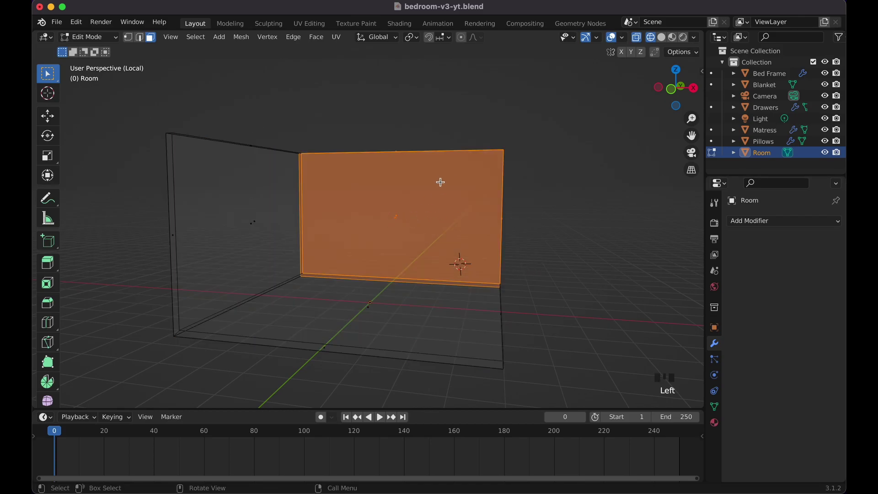
{"action": "scroll", "coordinate": [440, 181], "scroll_direction": "left", "scroll_amount": 5}
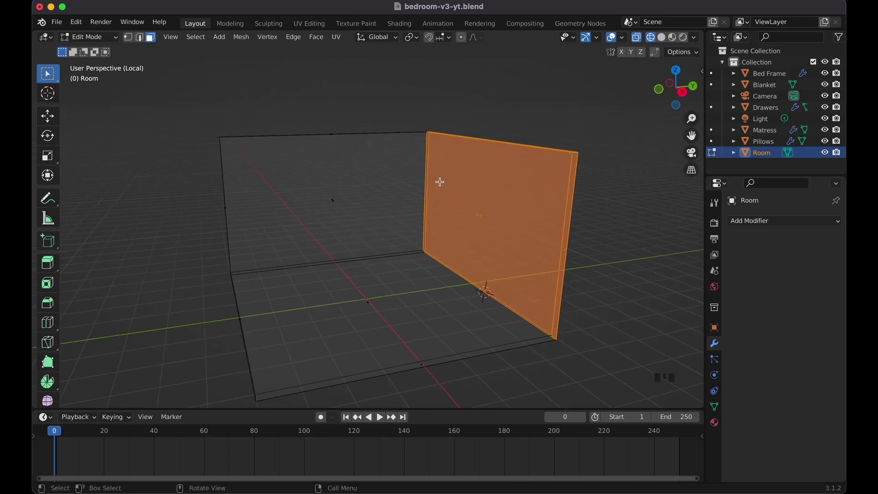
{"action": "left_click_drag", "start_coordinate": [183, 108], "coordinate": [371, 392]}
{"action": "key", "text": "h"}
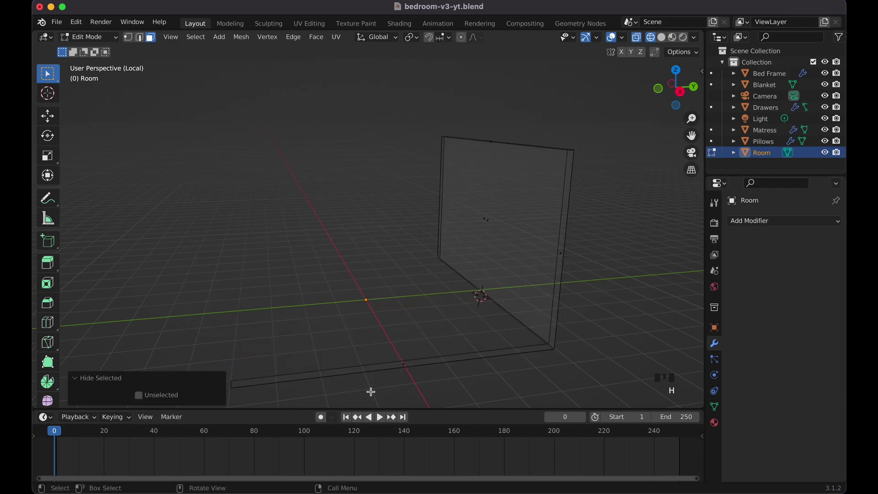
{"action": "scroll", "coordinate": [371, 392], "scroll_direction": "left", "scroll_amount": 1}
{"action": "left_click_drag", "start_coordinate": [437, 401], "coordinate": [435, 399]}
{"action": "key", "text": "h"}
{"action": "middle_click_drag", "start_coordinate": [416, 336], "coordinate": [416, 337]}
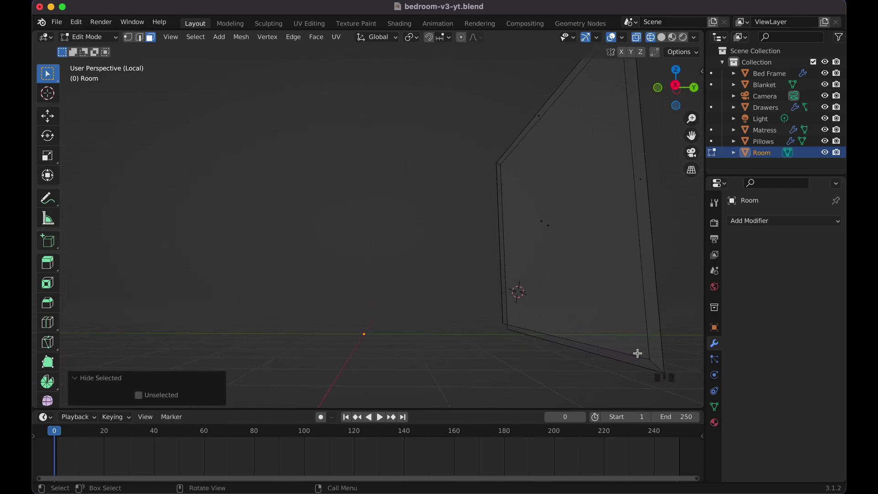
{"action": "middle_click_drag", "start_coordinate": [520, 295], "coordinate": [520, 295]}
- Add two vertical loop cuts to the back wall and scale them apart along X by 1.111
{"action": "key", "text": "ctrl+r"}
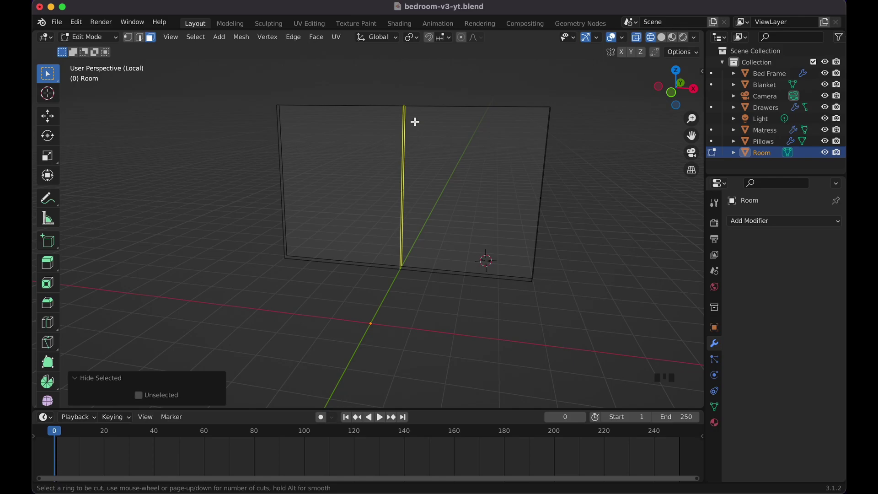
{"action": "scroll", "coordinate": [426, 123], "scroll_direction": "up", "scroll_amount": 1}
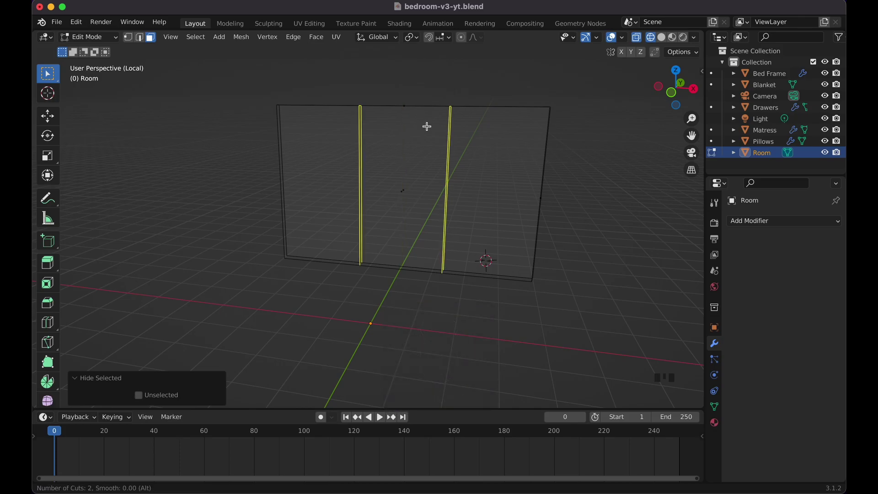
{"action": "left_click", "coordinate": [427, 126]}
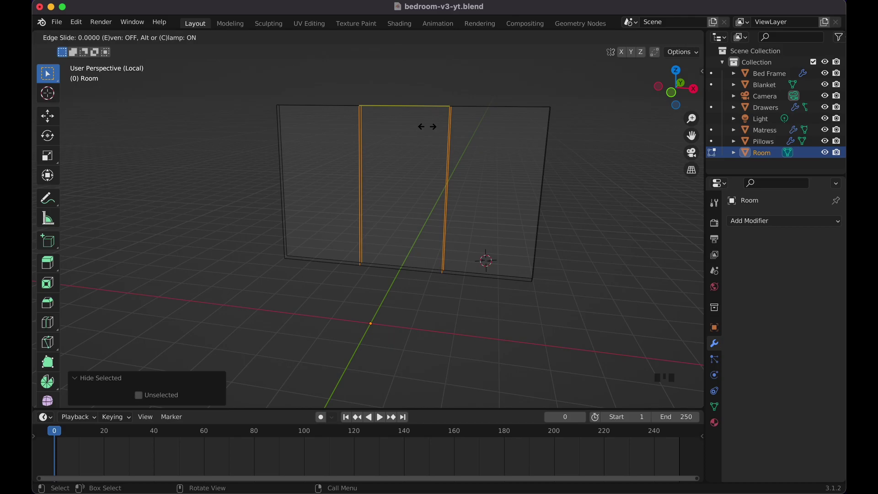
{"action": "right_click", "coordinate": [427, 126]}
{"action": "key", "text": "s"}
{"action": "key", "text": "x"}
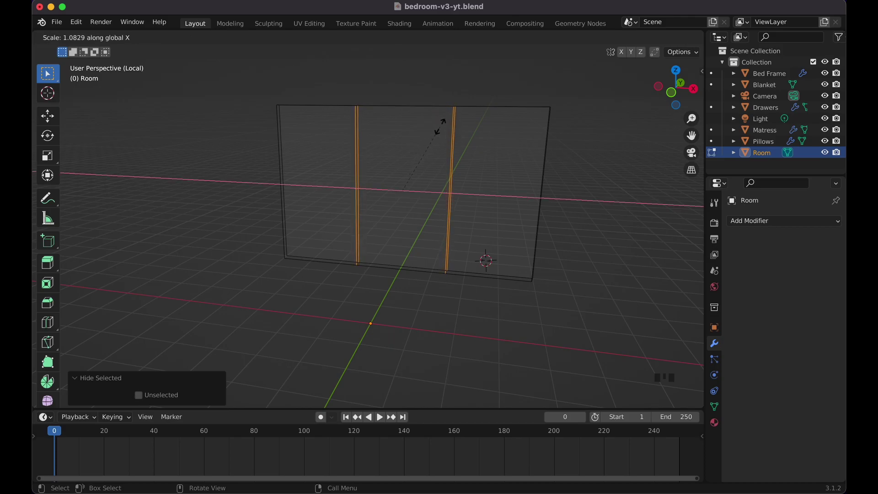
{"action": "left_click", "coordinate": [443, 126]}
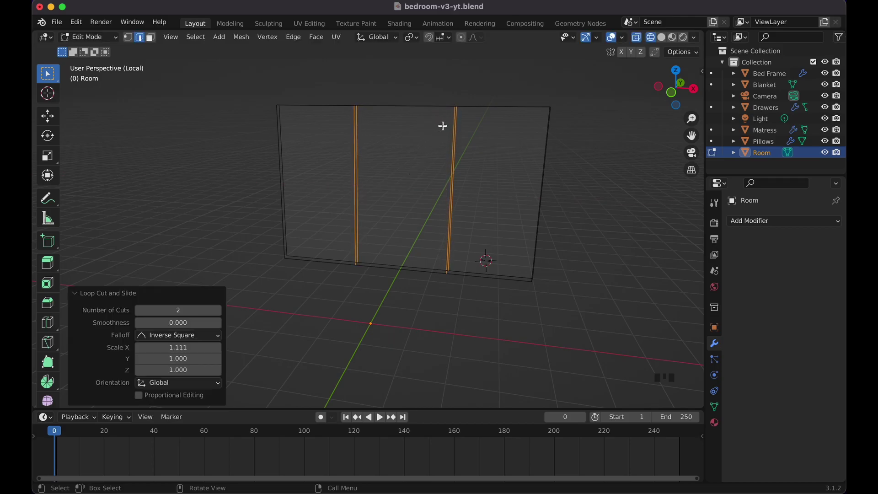
- Bring the other objects back into view and move both wall cuts about 0.06 m along X to align them with the headboard
{"action": "key", "text": "slash"}
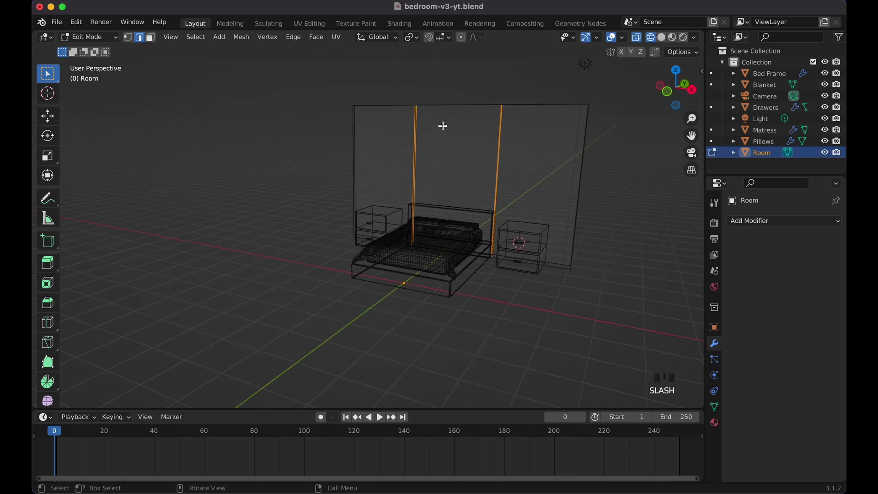
{"action": "scroll", "coordinate": [443, 126], "scroll_direction": "left", "scroll_amount": 5}
{"action": "scroll", "coordinate": [443, 126], "scroll_direction": "up", "scroll_amount": 5}
{"action": "scroll", "coordinate": [443, 126], "scroll_direction": "left", "scroll_amount": 3}
{"action": "scroll", "coordinate": [443, 126], "scroll_direction": "right", "scroll_amount": 4}
{"action": "scroll", "coordinate": [443, 126], "scroll_direction": "left", "scroll_amount": 4}
{"action": "scroll", "coordinate": [443, 126], "scroll_direction": "down", "scroll_amount": 4}
{"action": "scroll", "coordinate": [443, 126], "scroll_direction": "right", "scroll_amount": 2}
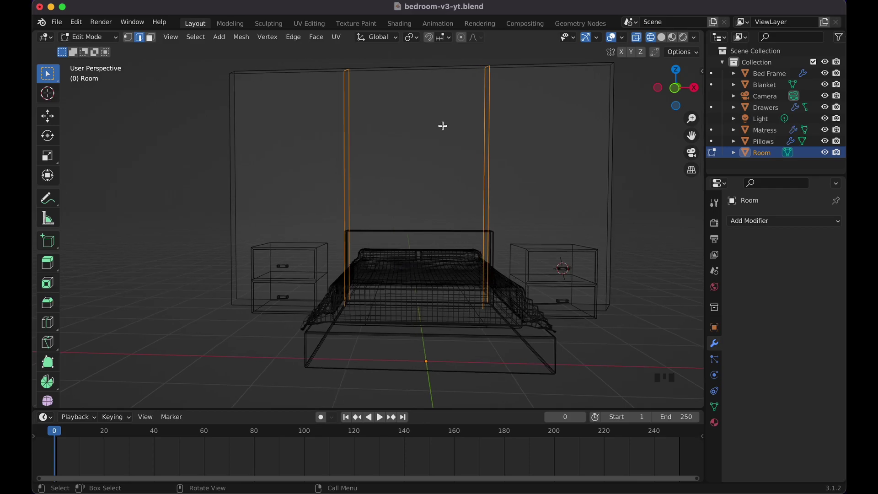
{"action": "key", "text": "g"}
{"action": "key", "text": "x"}
{"action": "left_click", "coordinate": [446, 126]}
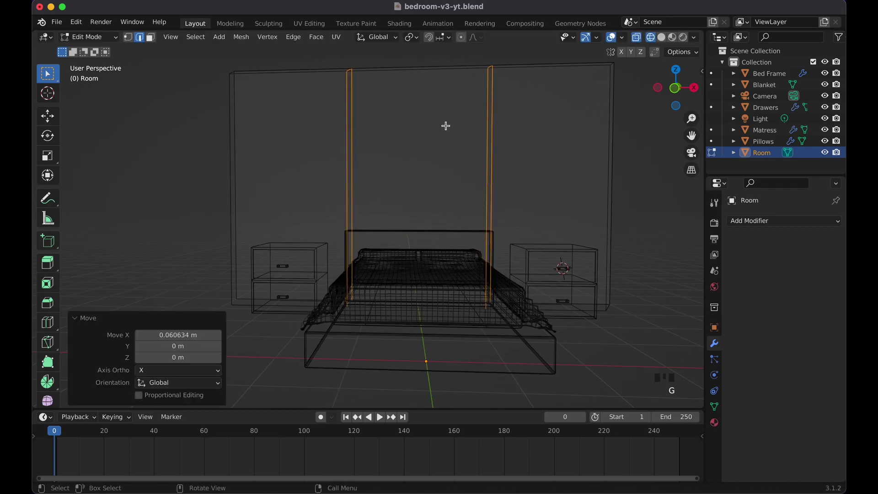
- Scale the two wall cuts apart along X until they sit slightly outside the headboard's edges
{"action": "key", "text": "KP_1"}
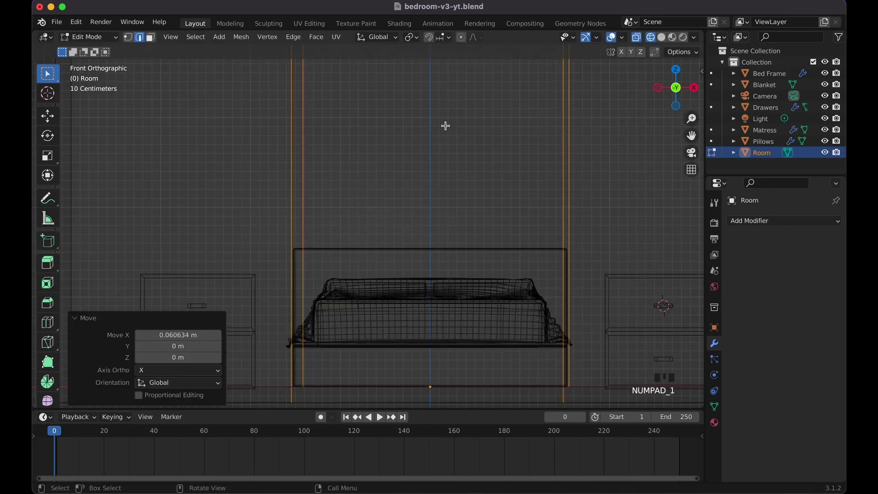
{"action": "scroll", "coordinate": [446, 126], "scroll_direction": "down", "scroll_amount": 6}
{"action": "scroll", "coordinate": [446, 126], "scroll_direction": "left", "scroll_amount": 1}
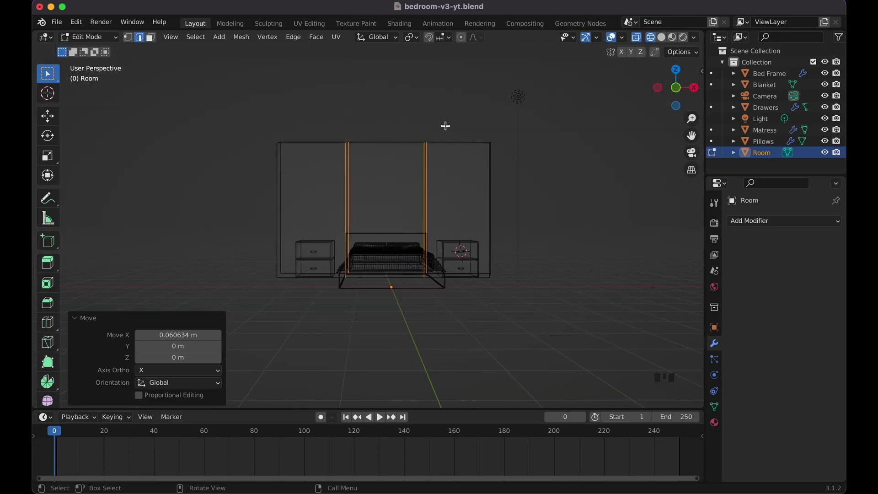
{"action": "key", "text": "s"}
{"action": "key", "text": "x"}
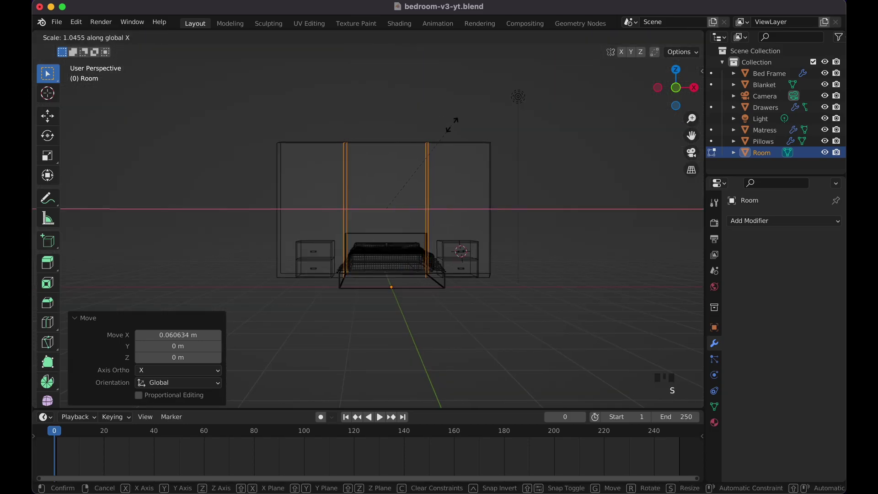
{"action": "left_click", "coordinate": [457, 124]}
- Isolate the room mesh again and examine the two vertical cuts in its back wall
{"action": "key", "text": "slash"}
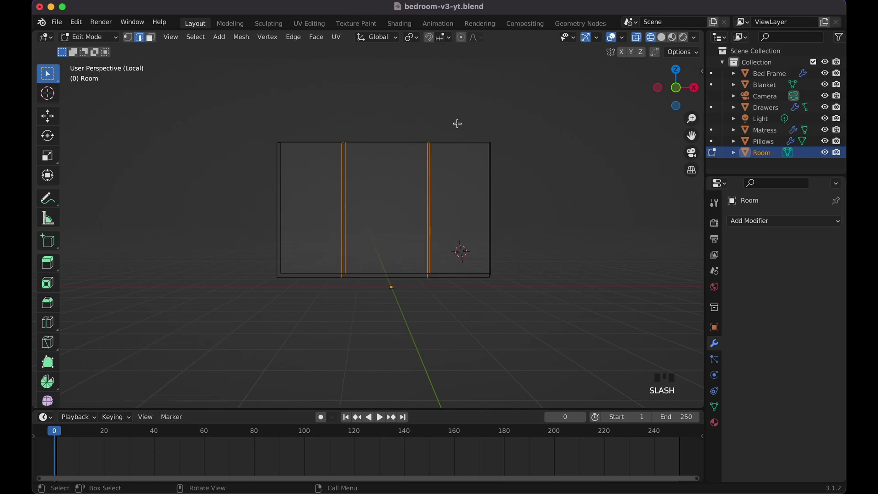
{"action": "scroll", "coordinate": [457, 123], "scroll_direction": "up", "scroll_amount": 5}
{"action": "scroll", "coordinate": [458, 124], "scroll_direction": "up", "scroll_amount": 5, "text": "ctrl"}
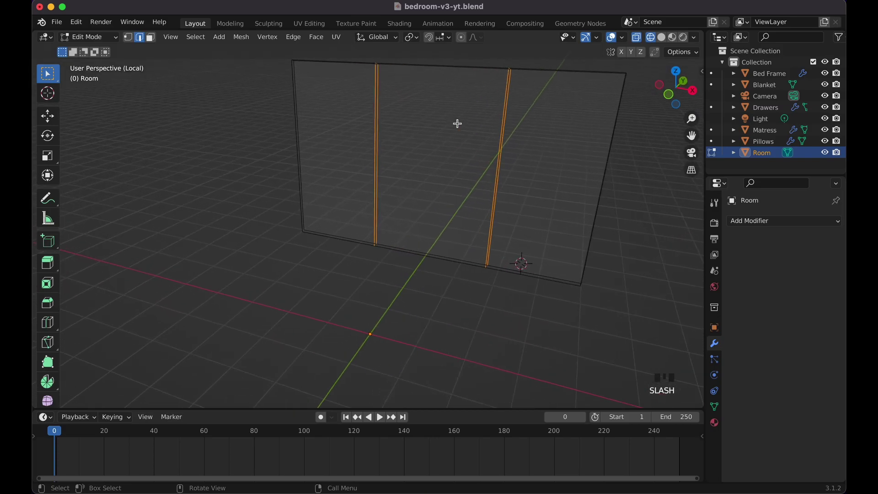
{"action": "scroll", "coordinate": [457, 124], "scroll_direction": "down", "scroll_amount": 10}
{"action": "scroll", "coordinate": [457, 123], "scroll_direction": "right", "scroll_amount": 10}
{"action": "scroll", "coordinate": [458, 123], "scroll_direction": "up", "scroll_amount": 8}
{"action": "scroll", "coordinate": [458, 124], "scroll_direction": "down", "scroll_amount": 10}
{"action": "scroll", "coordinate": [458, 124], "scroll_direction": "right", "scroll_amount": 8}
{"action": "scroll", "coordinate": [458, 124], "scroll_direction": "left", "scroll_amount": 10}
{"action": "scroll", "coordinate": [458, 124], "scroll_direction": "left", "scroll_amount": 10}
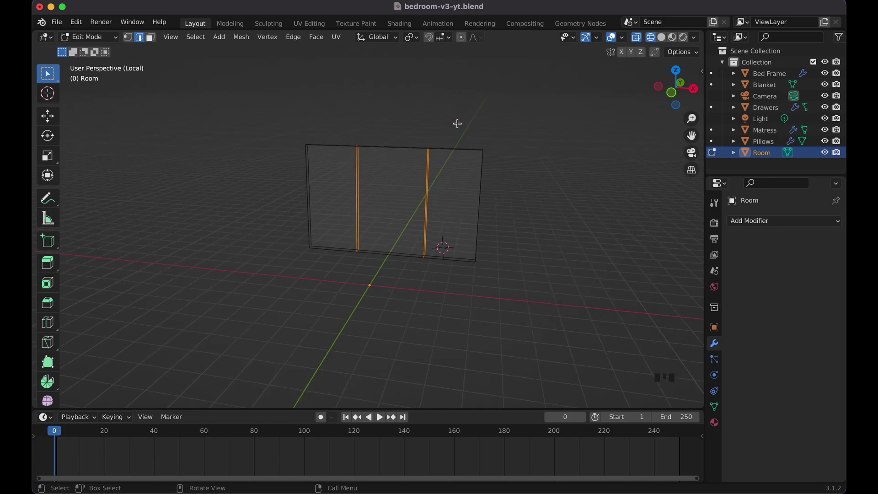
{"action": "scroll", "coordinate": [407, 201], "scroll_direction": "up", "scroll_amount": 3}
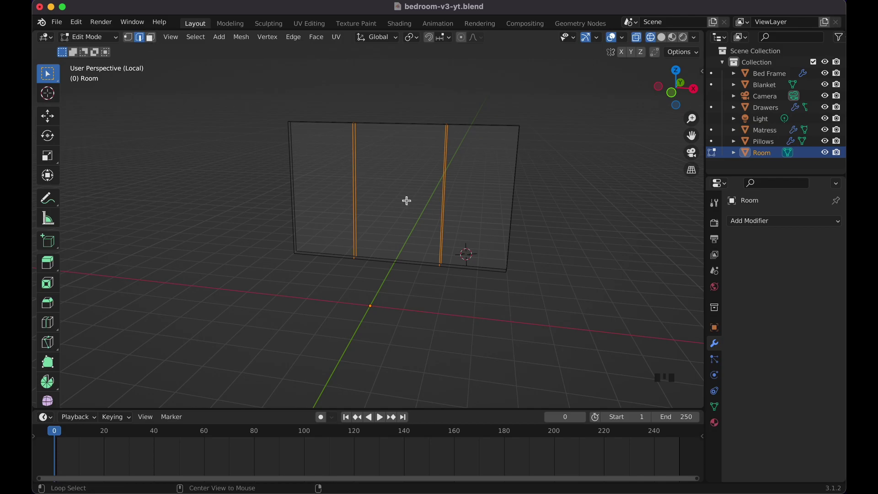
- Unhide the floor and side wall faces, show all objects again and return to solid shading
{"action": "key", "text": "alt+h"}
{"action": "key", "text": "slash"}
{"action": "middle_click_drag", "start_coordinate": [478, 225], "coordinate": [497, 212]}
{"action": "mouse_move", "coordinate": [564, 248]}
{"action": "middle_mouse_down"}
{"action": "mouse_move", "coordinate": [533, 268]}
{"action": "mouse_move", "coordinate": [550, 255]}
{"action": "mouse_move", "coordinate": [513, 255]}
{"action": "middle_mouse_up"}
{"action": "key", "text": "shift+z"}
{"action": "scroll", "coordinate": [511, 136], "scroll_direction": "left", "scroll_amount": 5}
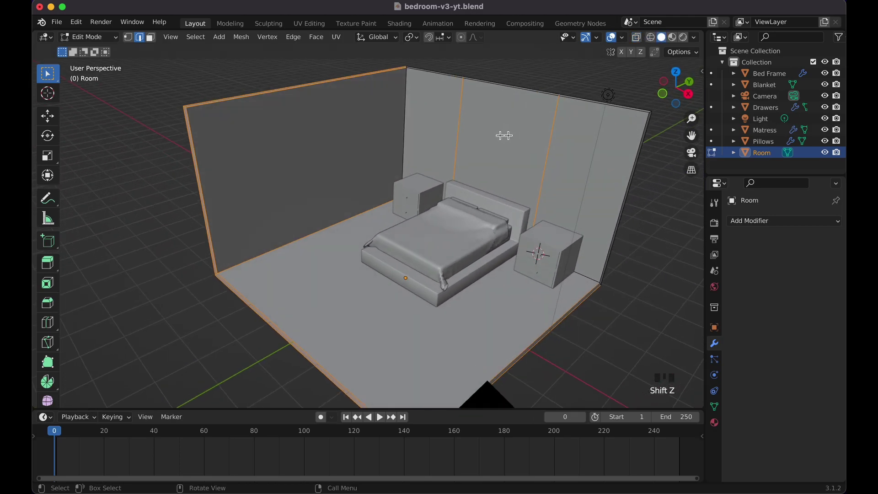
- Switch to face selection and select the back wall's middle section between the two cuts
{"action": "left_click", "coordinate": [150, 37]}
{"action": "left_click", "coordinate": [545, 202]}
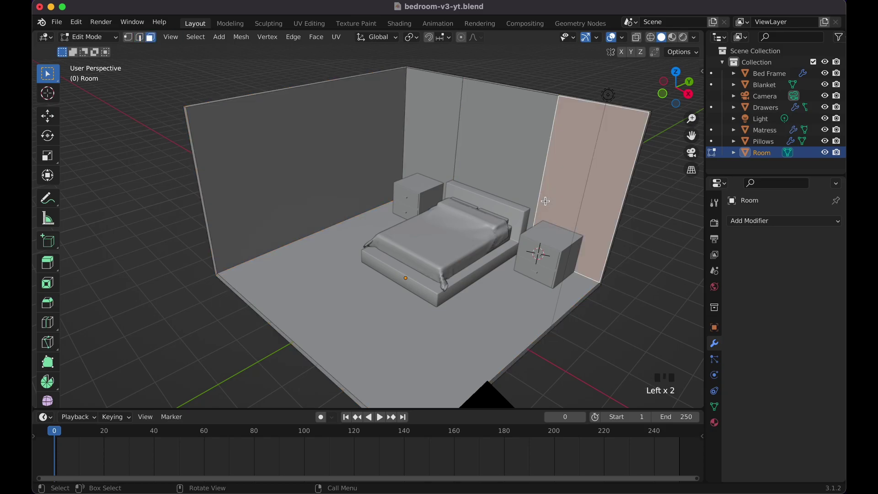
{"action": "left_click", "coordinate": [522, 177]}
{"action": "scroll", "coordinate": [522, 176], "scroll_direction": "left", "scroll_amount": 5}
{"action": "key", "text": "i"}
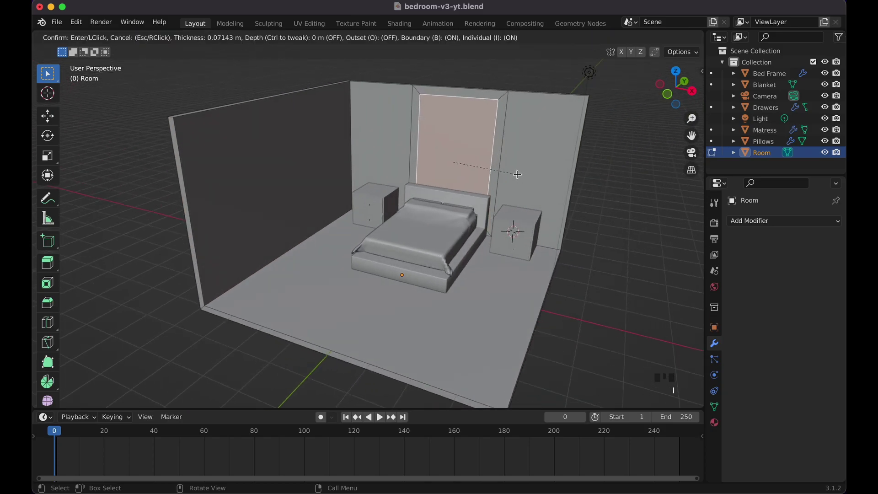
{"action": "key", "text": "Escape"}
- Examine the selected middle section of the back wall and the room around it from several angles
{"action": "scroll", "coordinate": [519, 175], "scroll_direction": "down", "scroll_amount": 5}
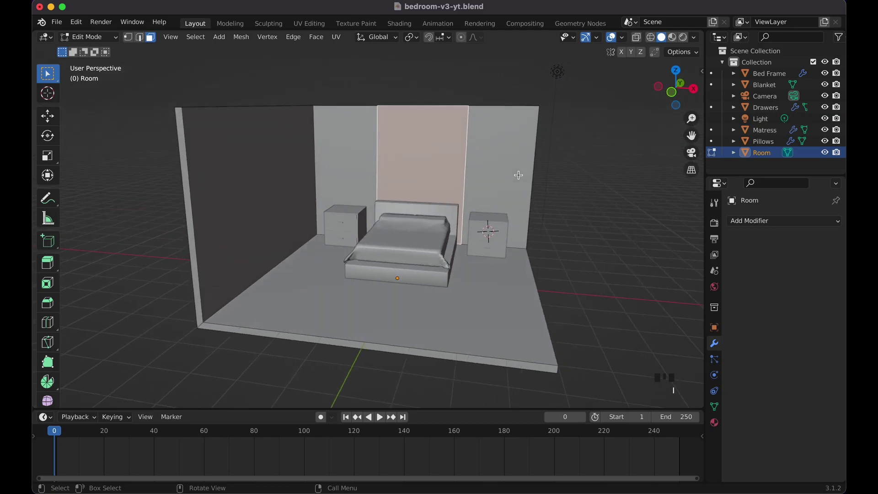
{"action": "scroll", "coordinate": [518, 175], "scroll_direction": "right", "scroll_amount": 10}
{"action": "scroll", "coordinate": [519, 176], "scroll_direction": "up", "scroll_amount": 5}
{"action": "scroll", "coordinate": [519, 175], "scroll_direction": "left", "scroll_amount": 10}
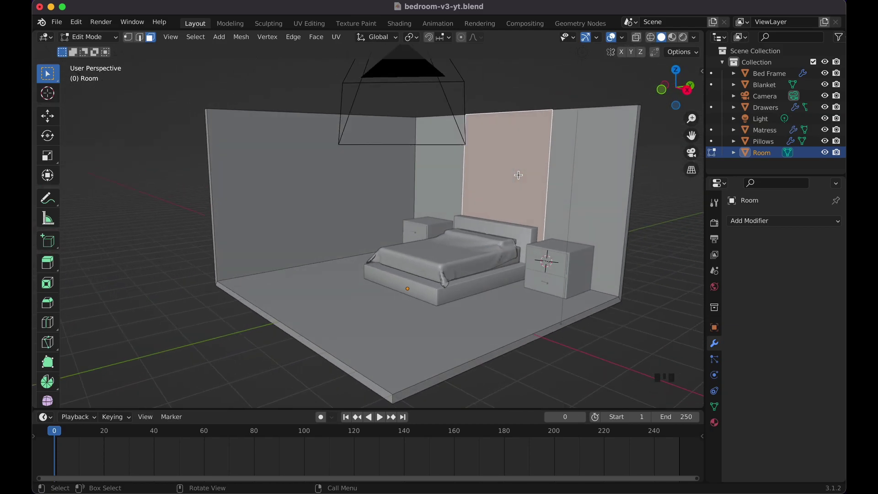
{"action": "scroll", "coordinate": [518, 176], "scroll_direction": "up", "scroll_amount": 3}
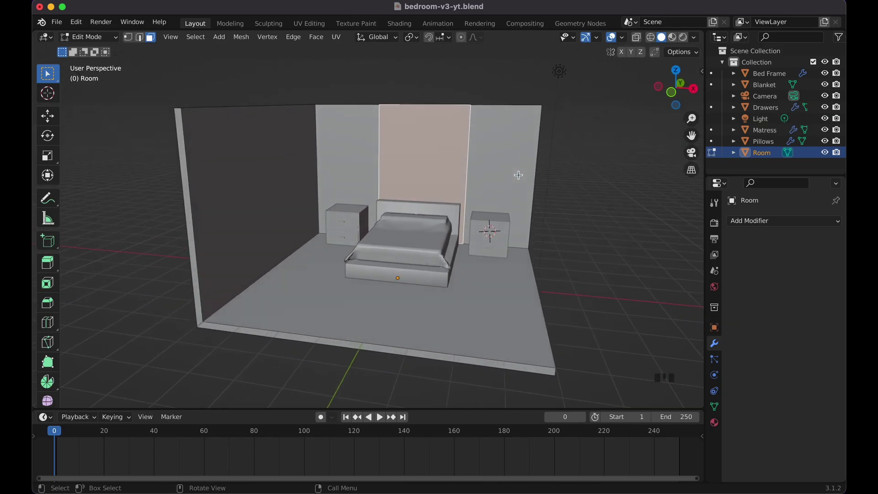
{"action": "scroll", "coordinate": [518, 175], "scroll_direction": "up", "scroll_amount": 3}
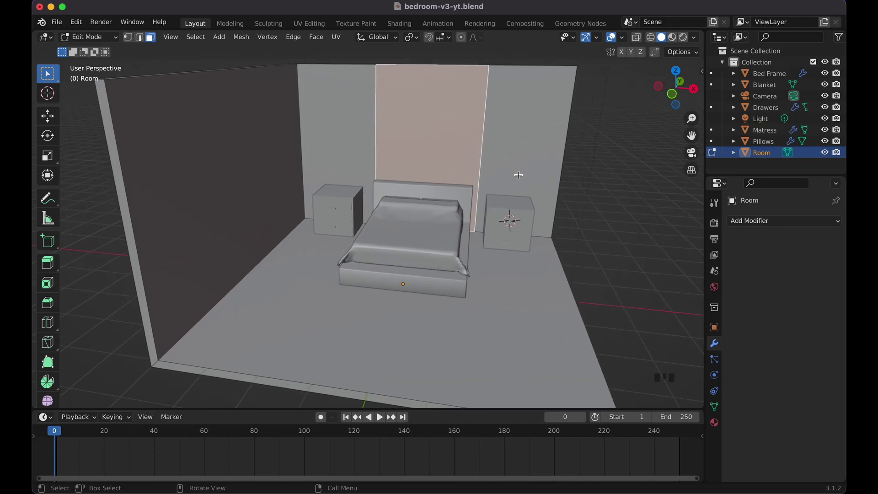
{"action": "scroll", "coordinate": [518, 176], "scroll_direction": "up", "scroll_amount": 3}
{"action": "scroll", "coordinate": [518, 175], "scroll_direction": "down", "scroll_amount": 4}
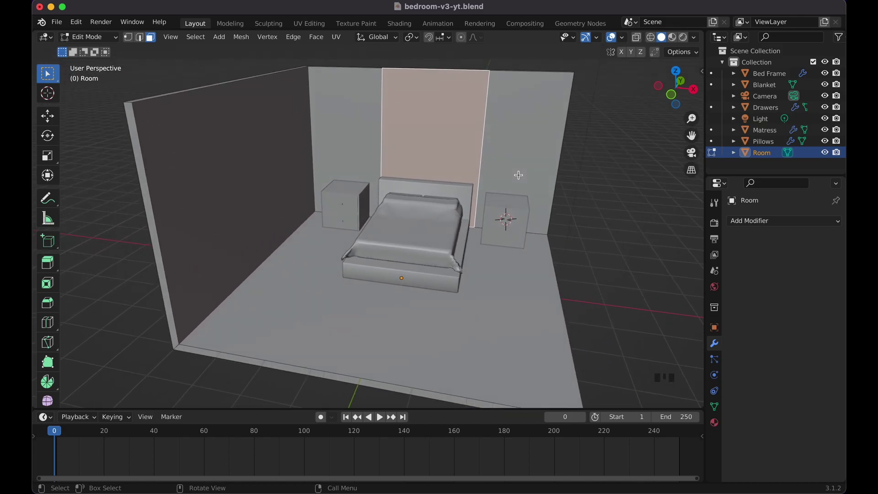
{"action": "scroll", "coordinate": [436, 140], "scroll_direction": "left", "scroll_amount": 10}
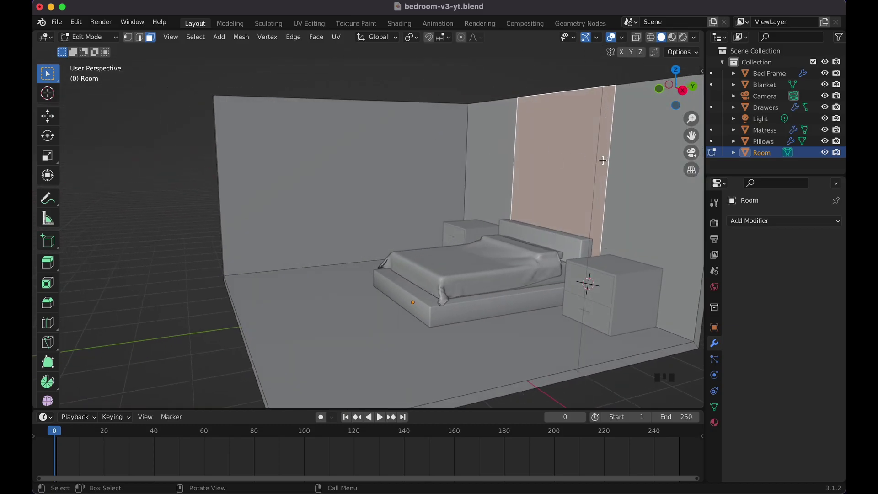
{"action": "scroll", "coordinate": [601, 160], "scroll_direction": "left", "scroll_amount": 8}
{"action": "scroll", "coordinate": [600, 160], "scroll_direction": "left", "scroll_amount": 8}
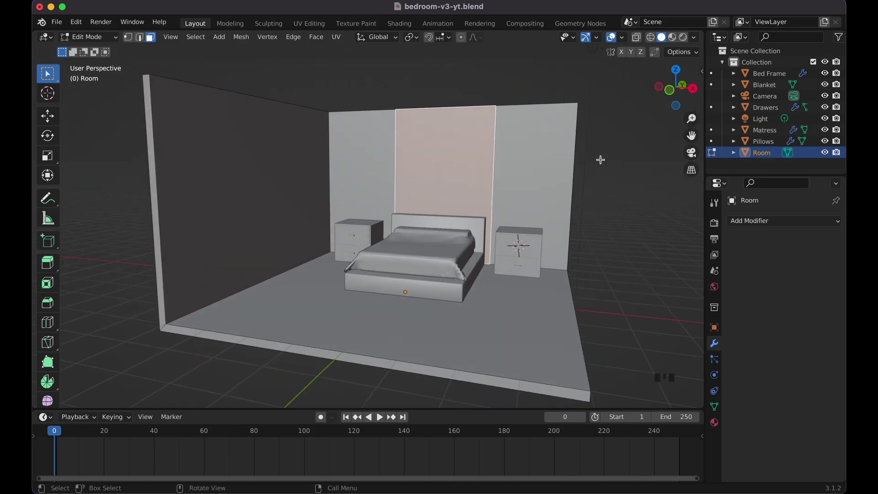
- Isolate the room and examine the selected middle section of the back wall in wireframe and solid shading
{"action": "key", "text": "slash"}
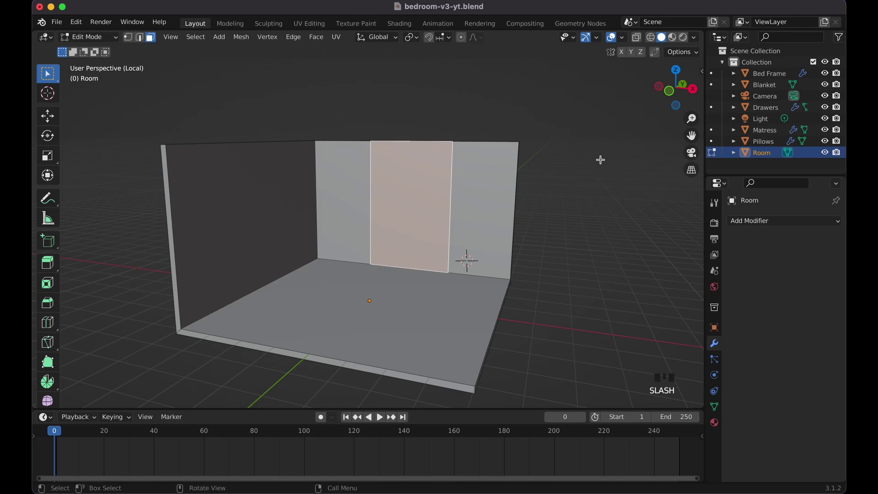
{"action": "key", "text": "shift+z"}
{"action": "scroll", "coordinate": [601, 159], "scroll_direction": "down", "scroll_amount": 3}
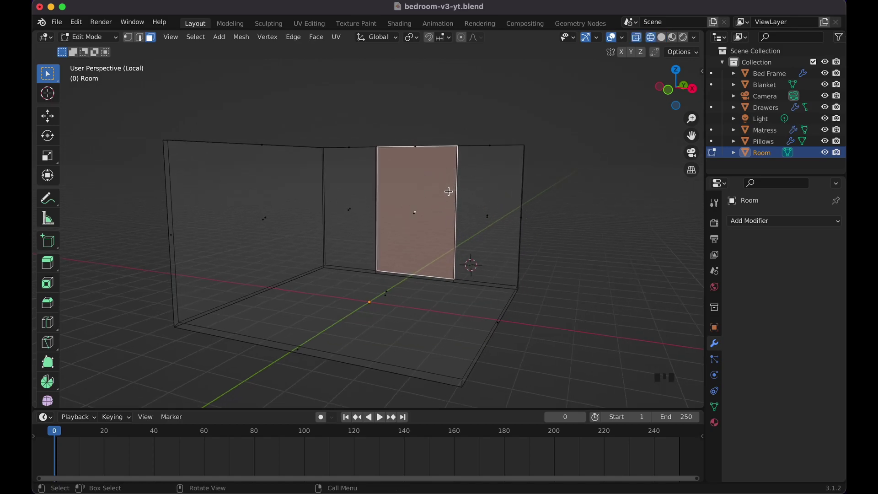
{"action": "key", "text": "shift+z"}
{"action": "scroll", "coordinate": [449, 191], "scroll_direction": "left", "scroll_amount": 4}
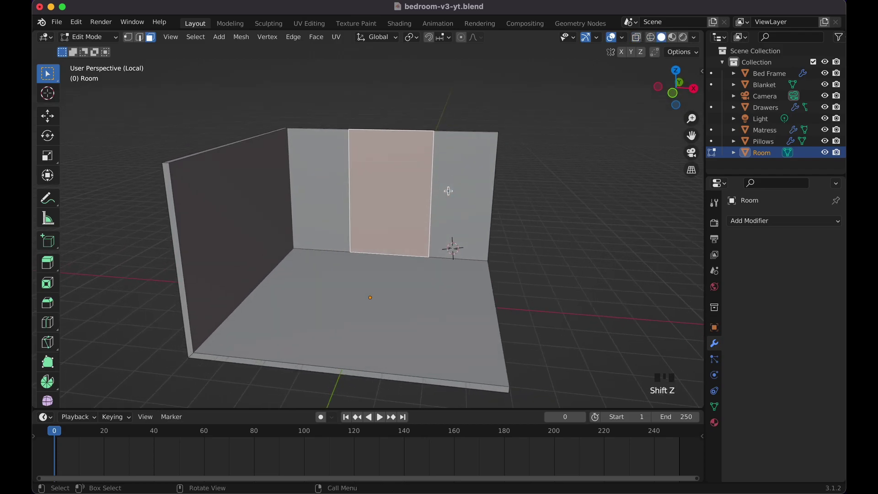
{"action": "scroll", "coordinate": [448, 190], "scroll_direction": "up", "scroll_amount": 5}
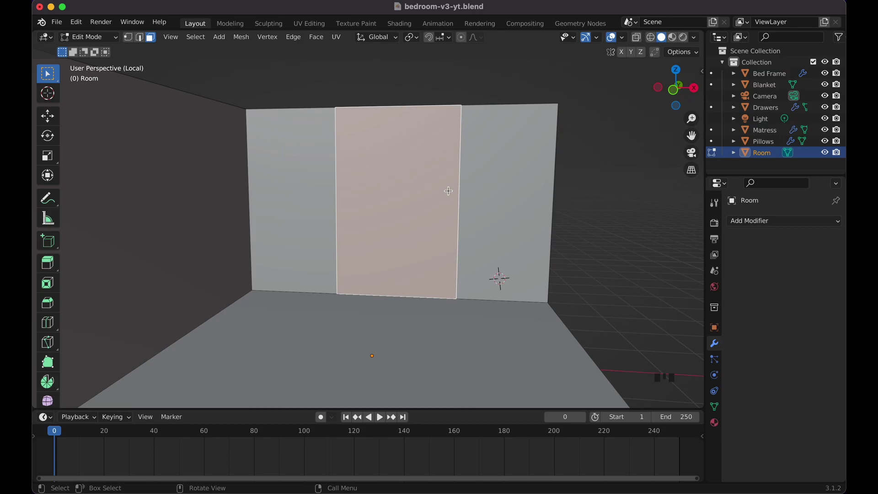
{"action": "key", "text": "slash"}
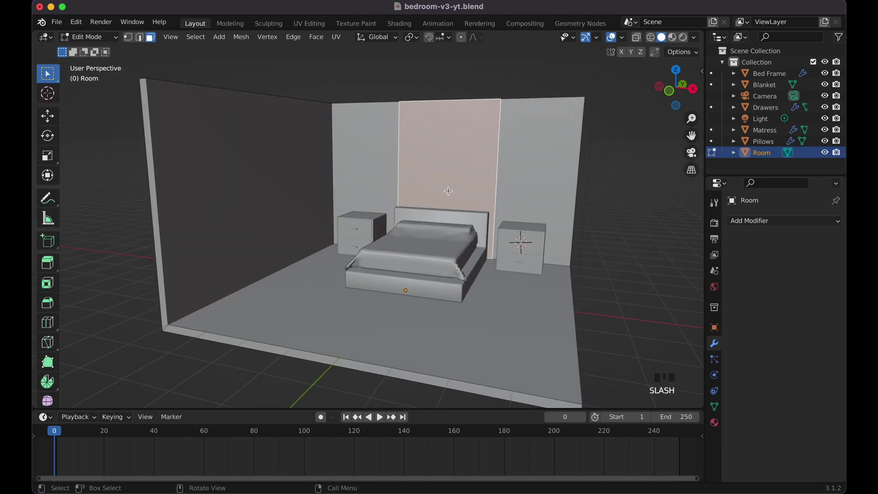
- Isolate the room in wireframe and hide its floor and side wall faces, leaving only the back wall's faces
{"action": "key", "text": "Tab"}
{"action": "key", "text": "slash"}
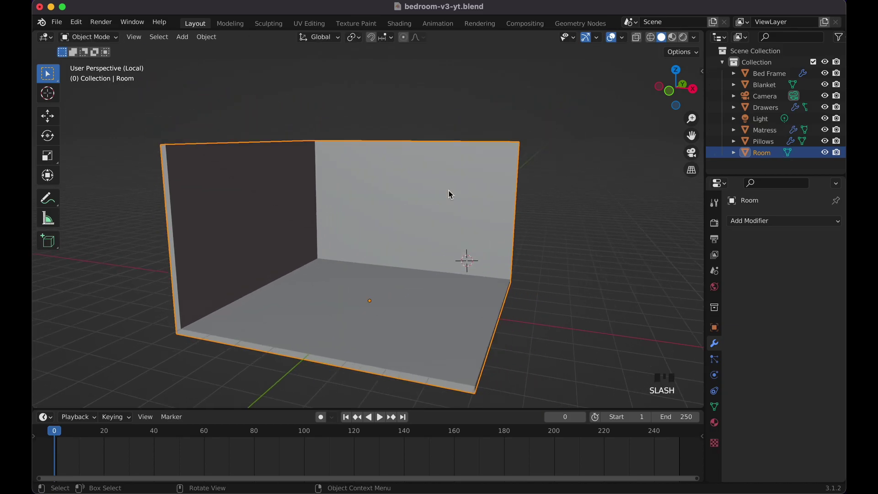
{"action": "key", "text": "shift+z"}
{"action": "scroll", "coordinate": [449, 191], "scroll_direction": "right", "scroll_amount": 10}
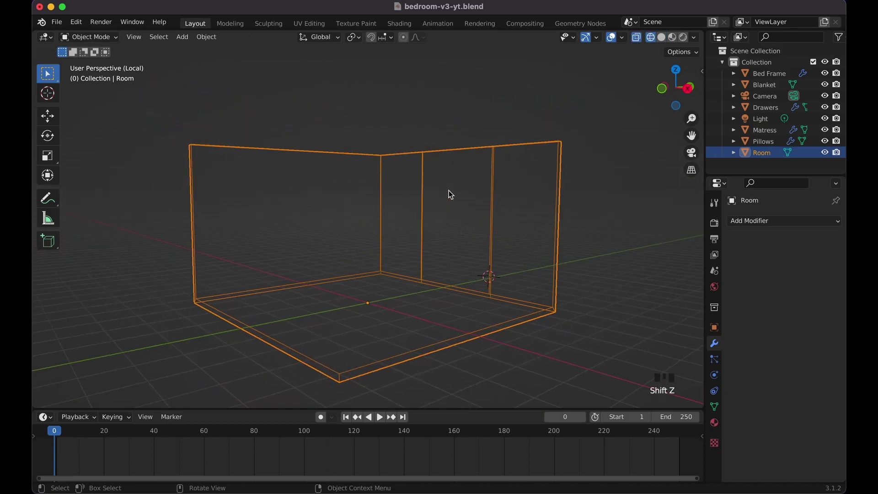
{"action": "scroll", "coordinate": [266, 147], "scroll_direction": "right", "scroll_amount": 10}
{"action": "key", "text": "Tab"}
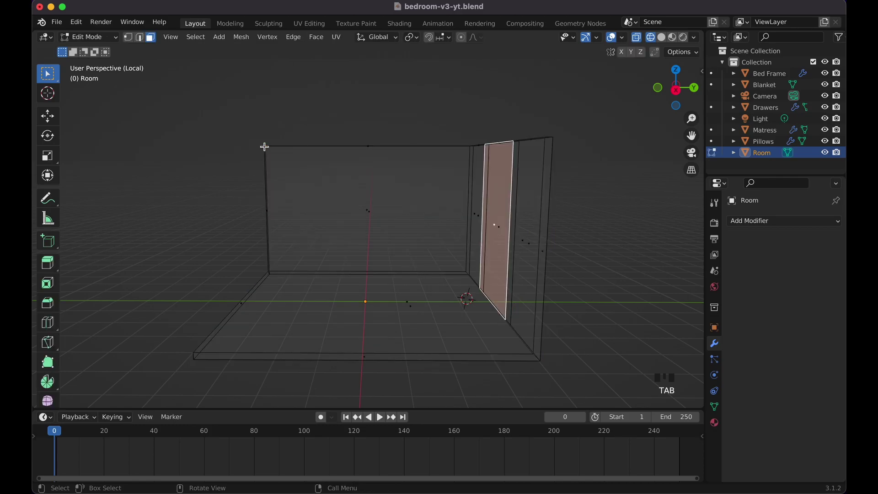
{"action": "left_click_drag", "start_coordinate": [217, 125], "coordinate": [401, 385]}
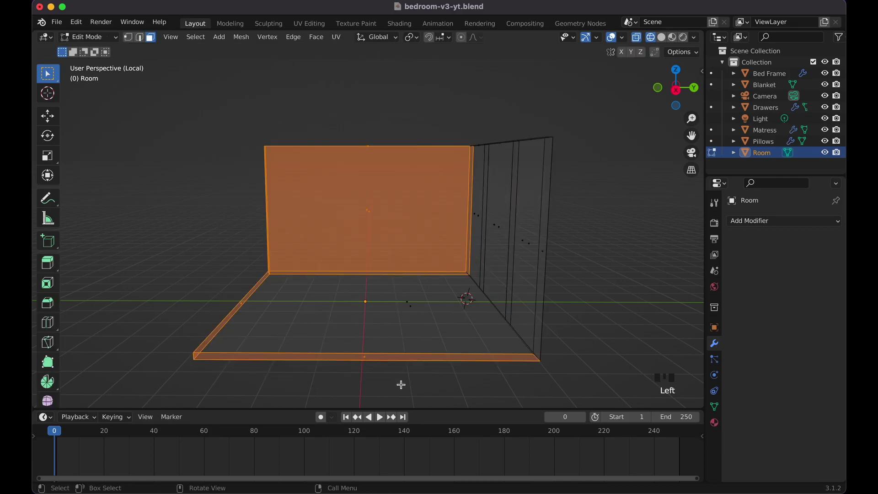
{"action": "left_click", "coordinate": [384, 311], "text": "shift"}
{"action": "left_click", "coordinate": [404, 302], "text": "shift"}
{"action": "key", "text": "h"}
- Add a horizontal loop cut across the back wall above its middle, with a slide factor of about -0.423
{"action": "scroll", "coordinate": [404, 300], "scroll_direction": "left", "scroll_amount": 10}
{"action": "scroll", "coordinate": [403, 301], "scroll_direction": "left", "scroll_amount": 3}
{"action": "key", "text": "ctrl+r"}
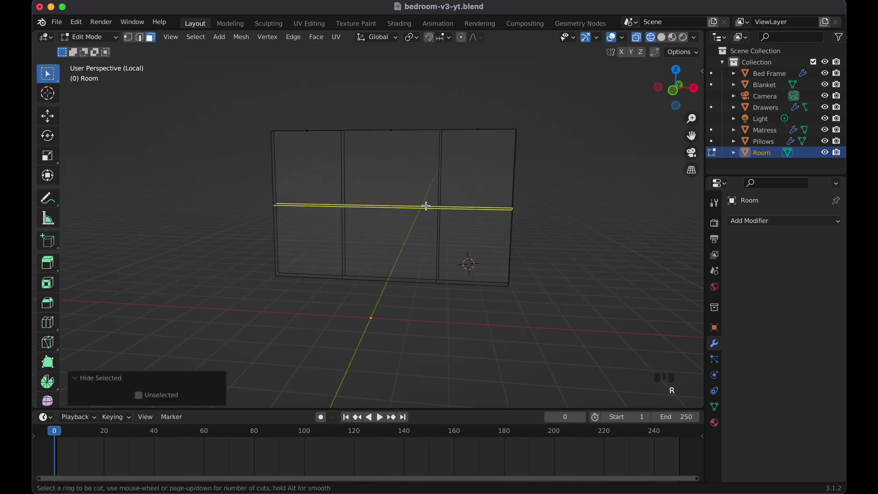
{"action": "left_click", "coordinate": [427, 206]}
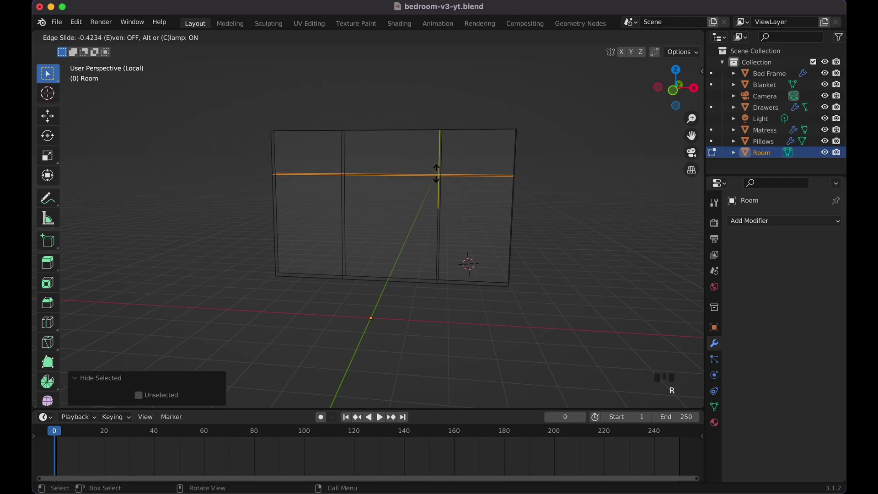
{"action": "left_click", "coordinate": [436, 174]}
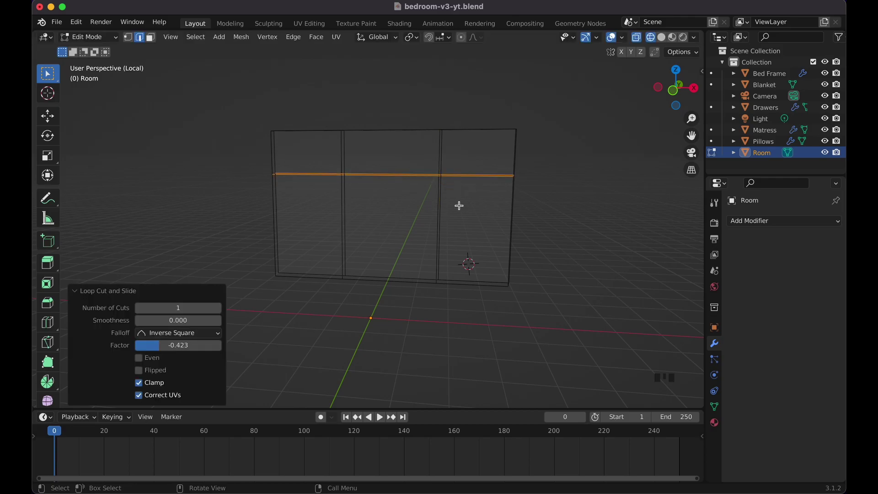
- Add a second horizontal loop cut across the back wall and slide it down close to the floor
{"action": "scroll", "coordinate": [478, 240], "scroll_direction": "right", "scroll_amount": 5}
{"action": "scroll", "coordinate": [478, 241], "scroll_direction": "left", "scroll_amount": 4}
{"action": "key", "text": "ctrl+r"}
{"action": "left_click", "coordinate": [481, 259]}
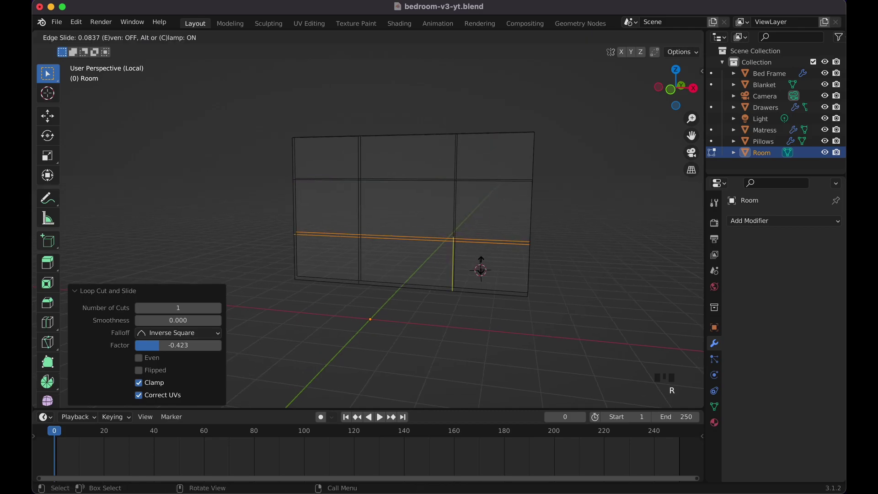
{"action": "left_click", "coordinate": [479, 307]}
- Leave Edit Mode, show all objects again and return to solid shading
{"action": "key", "text": "Tab"}
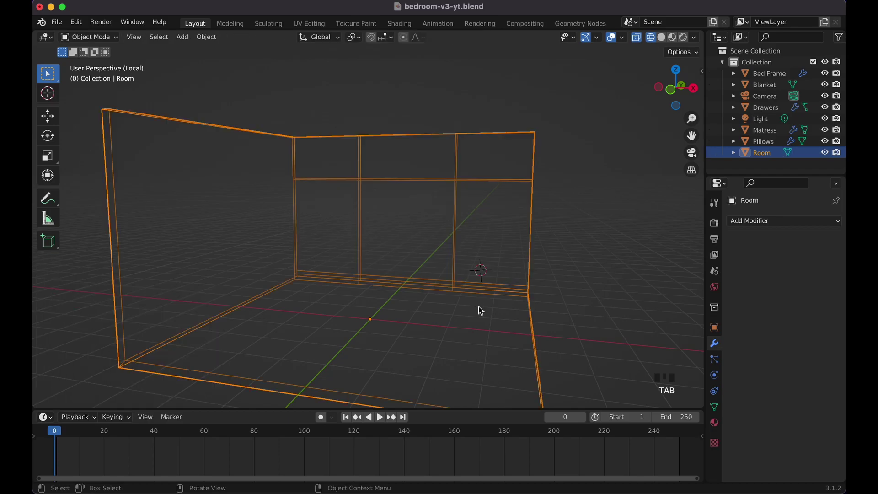
{"action": "key", "text": "slash"}
{"action": "key", "text": "shift+z"}
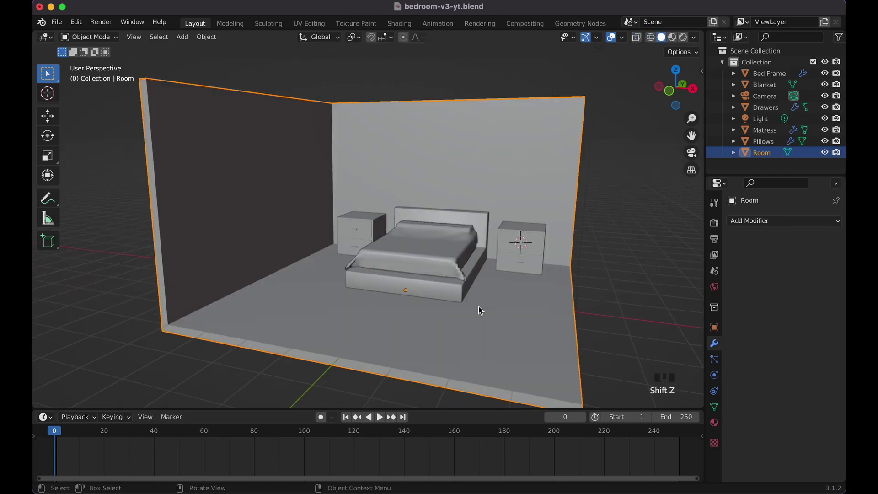
- Select the back wall's middle face behind the bed and extrude it about 0.067 m into the wall
{"action": "key", "text": "Tab"}
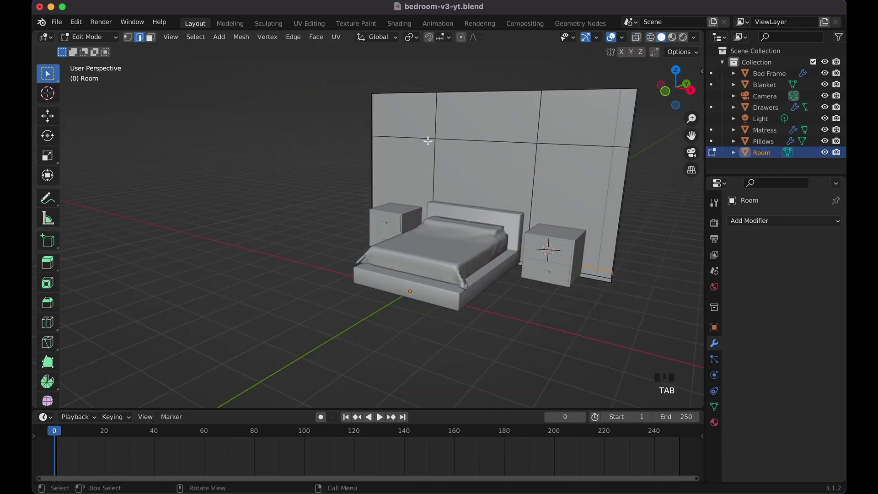
{"action": "left_click", "coordinate": [153, 41]}
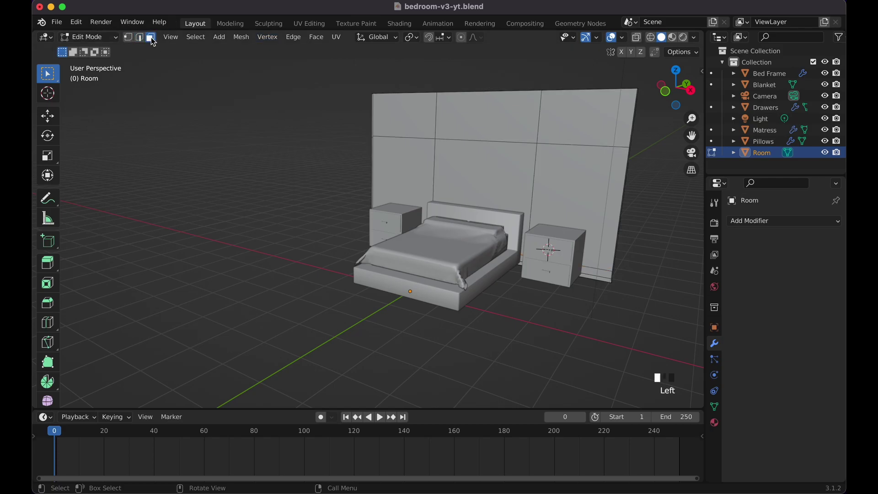
{"action": "left_click", "coordinate": [495, 181]}
{"action": "scroll", "coordinate": [495, 181], "scroll_direction": "left", "scroll_amount": 5}
{"action": "scroll", "coordinate": [495, 181], "scroll_direction": "right", "scroll_amount": 10}
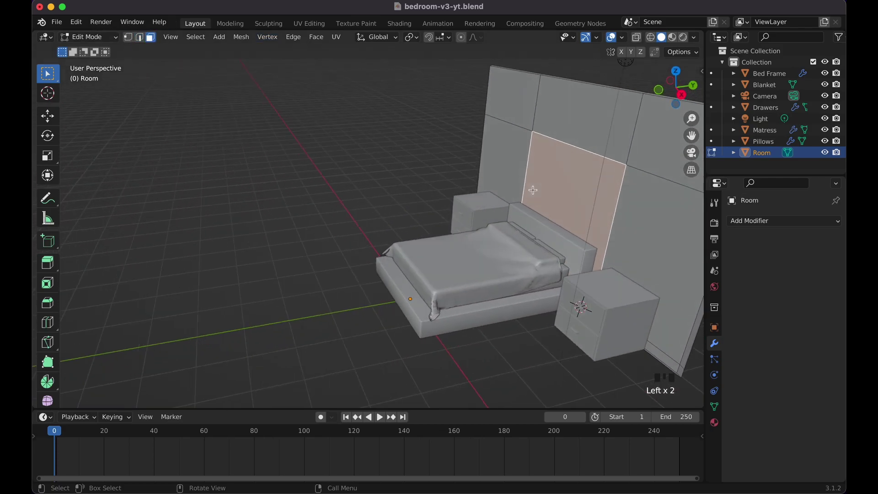
{"action": "key", "text": "e"}
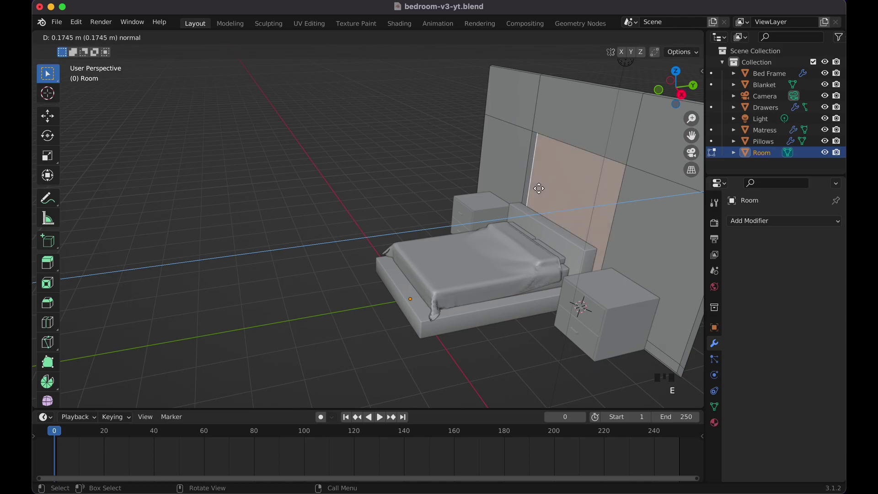
{"action": "left_click", "coordinate": [535, 190]}
- Examine the recessed wall face from the side and front, checking it in wireframe shading as well
{"action": "scroll", "coordinate": [535, 190], "scroll_direction": "right", "scroll_amount": 10}
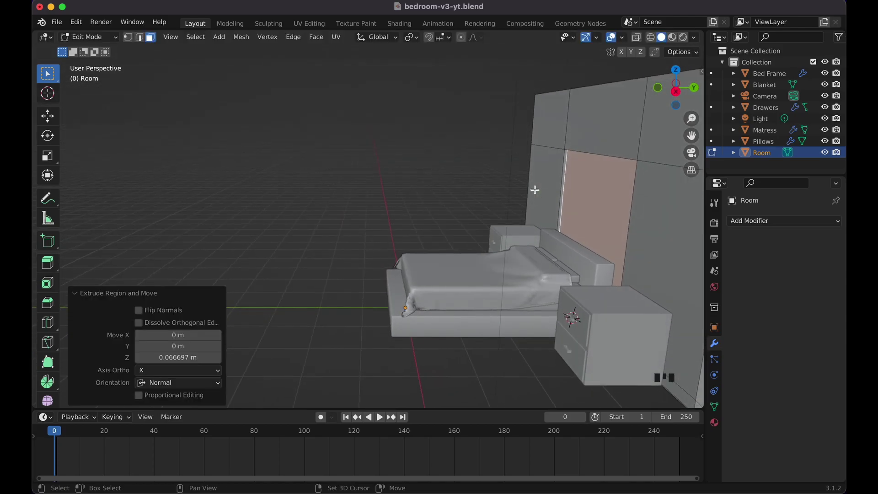
{"action": "scroll", "coordinate": [535, 189], "scroll_direction": "left", "scroll_amount": 10}
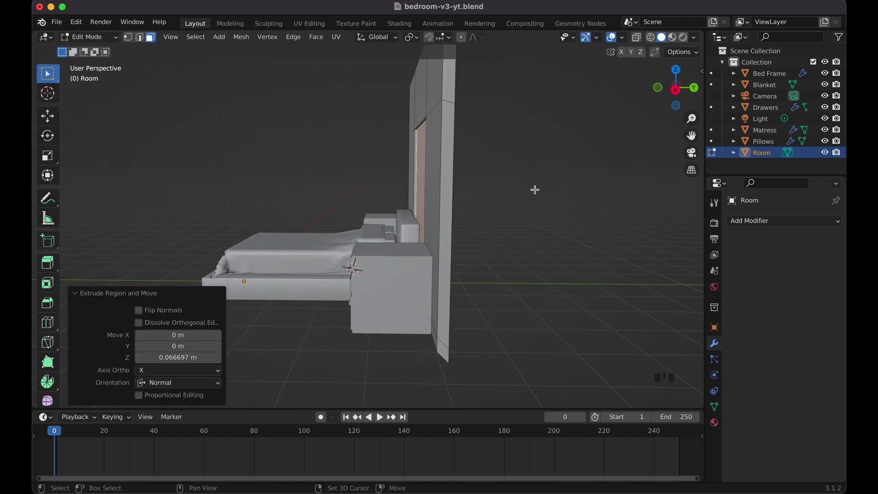
{"action": "key", "text": "shift+z"}
{"action": "scroll", "coordinate": [535, 190], "scroll_direction": "left", "scroll_amount": 5}
{"action": "scroll", "coordinate": [535, 190], "scroll_direction": "left", "scroll_amount": 10}
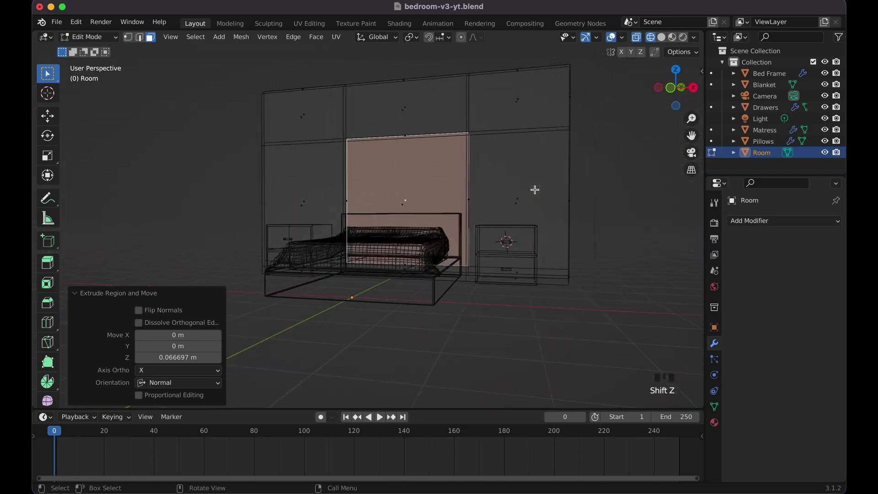
{"action": "scroll", "coordinate": [535, 189], "scroll_direction": "left", "scroll_amount": 10}
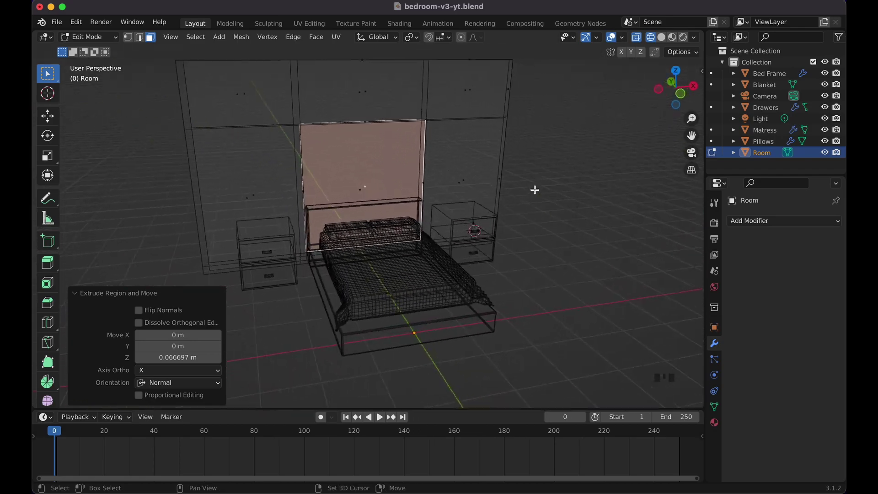
{"action": "key", "text": "shift+z"}
- Leave Edit Mode and examine the recess behind the bed within the whole room from several angles
{"action": "key", "text": "Tab"}
{"action": "scroll", "coordinate": [570, 199], "scroll_direction": "left", "scroll_amount": 15}
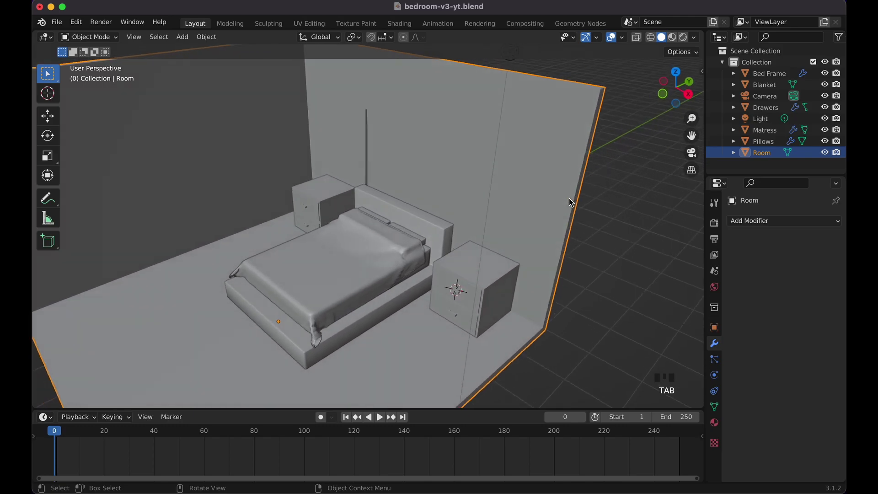
{"action": "scroll", "coordinate": [569, 199], "scroll_direction": "left", "scroll_amount": 15}
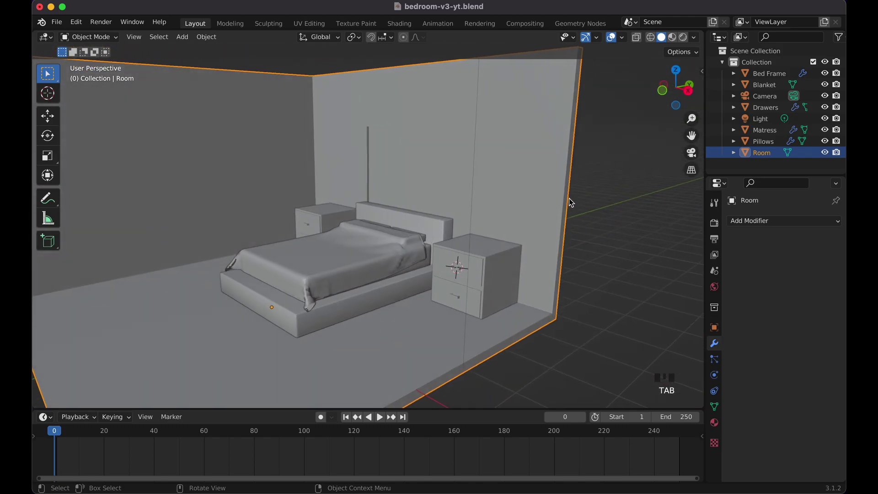
{"action": "scroll", "coordinate": [569, 199], "scroll_direction": "up", "scroll_amount": 5}
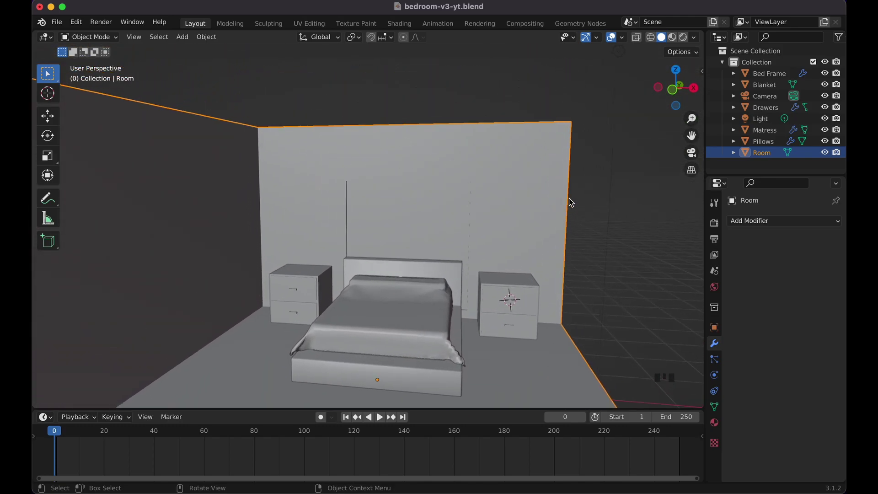
{"action": "scroll", "coordinate": [569, 198], "scroll_direction": "down", "scroll_amount": 8}
{"action": "scroll", "coordinate": [570, 198], "scroll_direction": "left", "scroll_amount": 10}
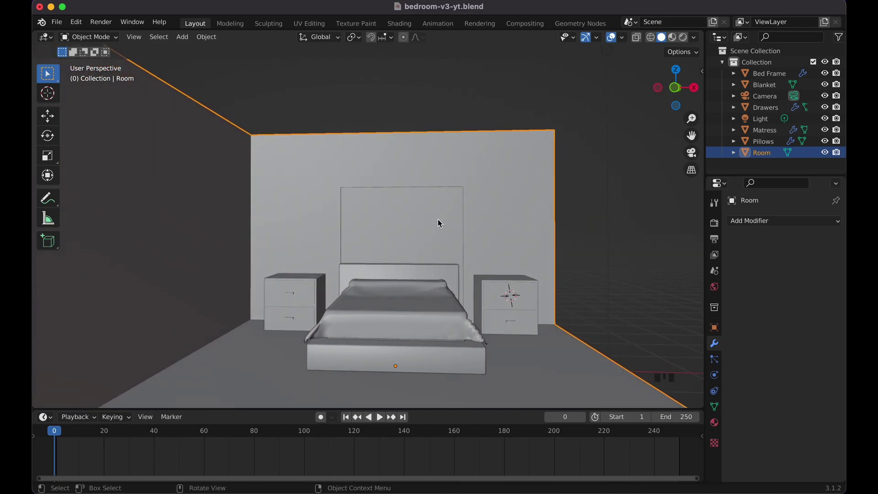
- Place the 3D cursor on the wall recess above the headboard, add a plane there and rotate it 90° about X
{"action": "scroll", "coordinate": [438, 223], "scroll_direction": "left", "scroll_amount": 5}
{"action": "right_click", "coordinate": [412, 229], "text": "shift"}
{"action": "key", "text": "shift+a"}
{"action": "mouse_move", "coordinate": [414, 230]}
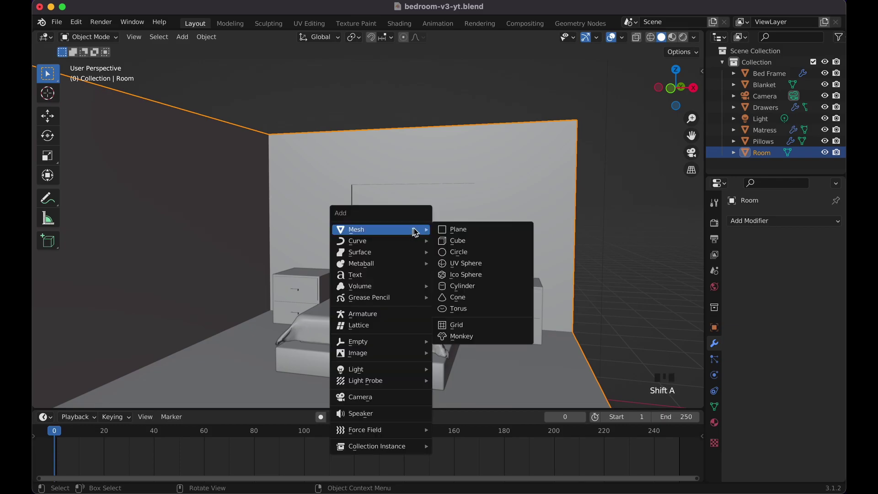
{"action": "left_click", "coordinate": [447, 231]}
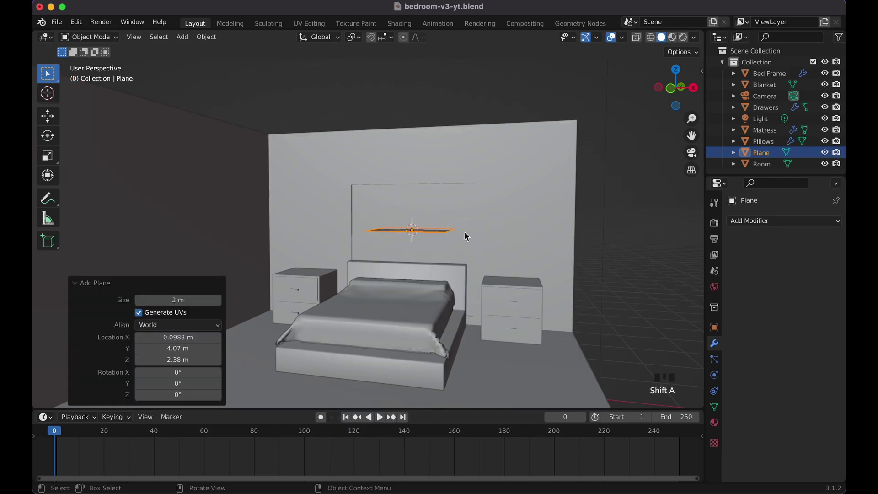
{"action": "type", "text": "rx90"}
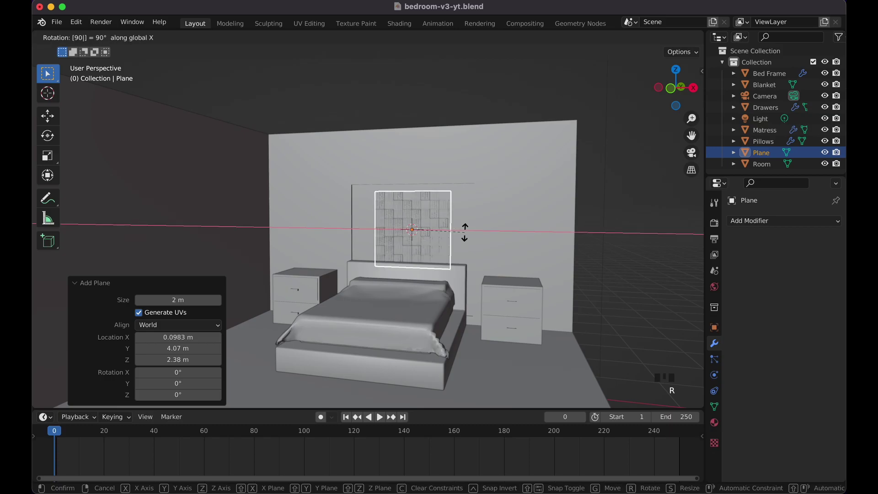
{"action": "key", "text": "Return"}
- Extrude the plane's face about 0.026 m and scale the extruded face down to give the panel sloped edges
{"action": "scroll", "coordinate": [465, 232], "scroll_direction": "right", "scroll_amount": 10}
{"action": "scroll", "coordinate": [464, 233], "scroll_direction": "up", "scroll_amount": 4}
{"action": "scroll", "coordinate": [465, 232], "scroll_direction": "right", "scroll_amount": 2}
{"action": "key", "text": "Tab"}
{"action": "key", "text": "e"}
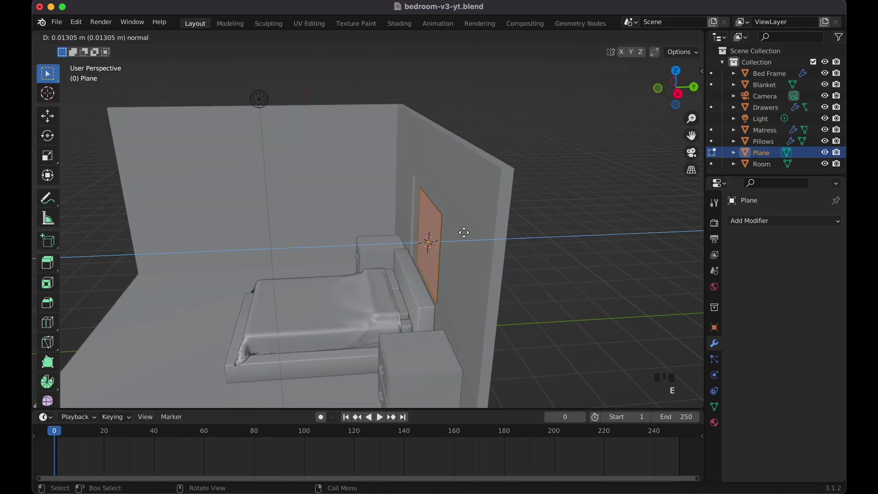
{"action": "key", "text": "Return"}
{"action": "scroll", "coordinate": [464, 232], "scroll_direction": "right", "scroll_amount": 10}
{"action": "key", "text": "s"}
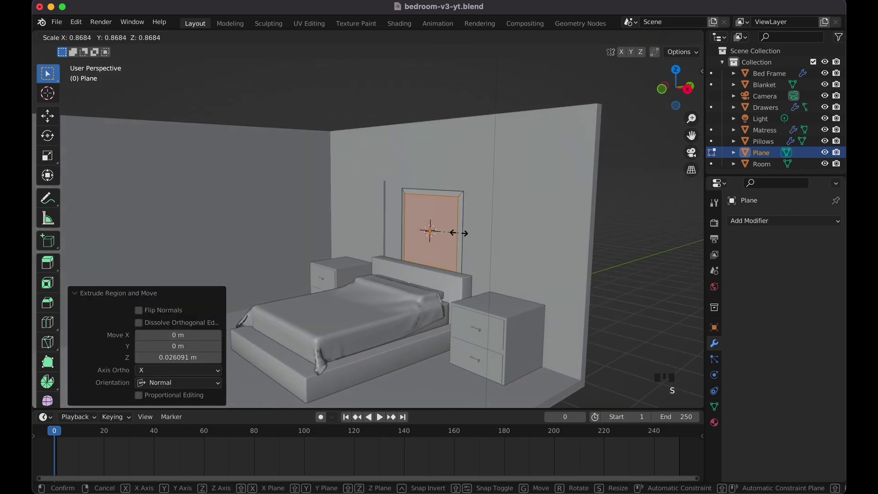
{"action": "left_click", "coordinate": [450, 235]}
{"action": "key", "text": "Tab"}
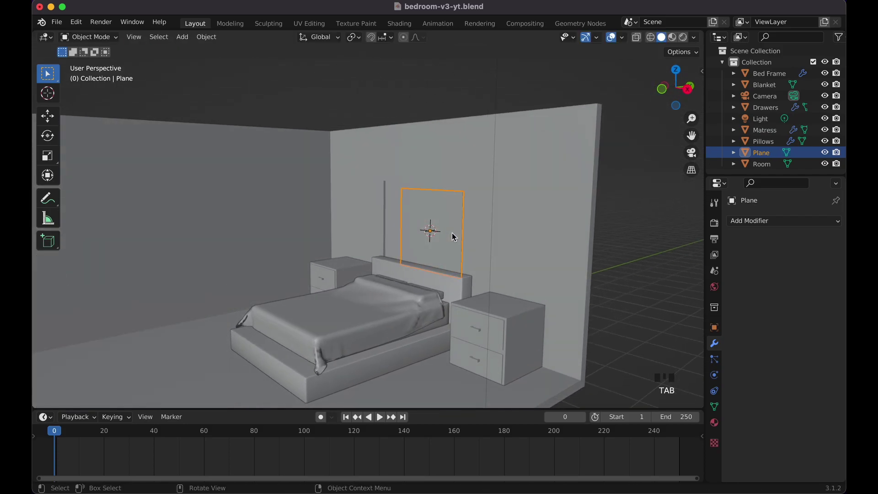
- Scale the whole wall panel down to about 0.327 of its size
{"action": "key", "text": "s"}
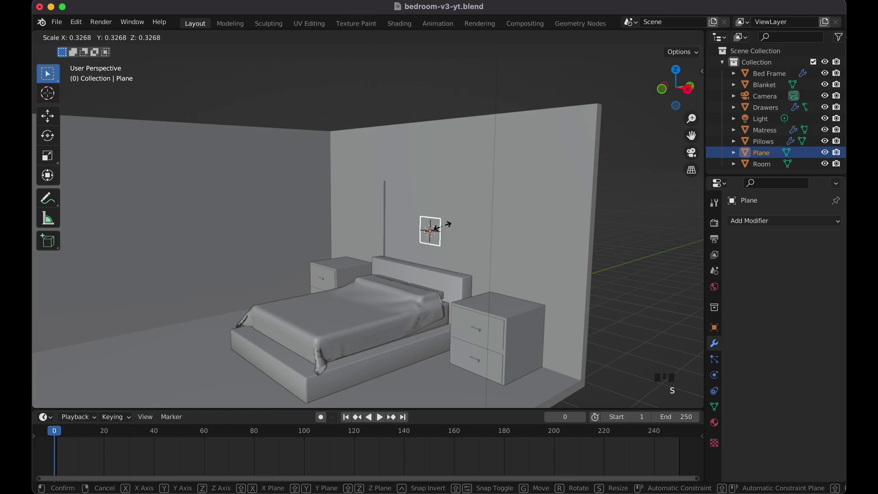
{"action": "left_click", "coordinate": [445, 230]}
{"action": "scroll", "coordinate": [443, 227], "scroll_direction": "right", "scroll_amount": 5}
{"action": "scroll", "coordinate": [443, 226], "scroll_direction": "left", "scroll_amount": 10}
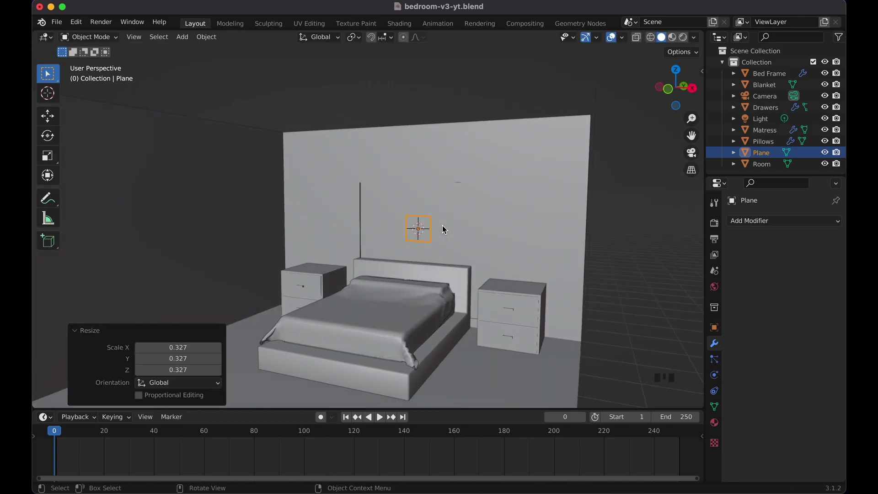
- Move the wall panel about 0.76 m along Z and about -1.256 m along X, towards the recess's upper corner
{"action": "key", "text": "shift+z"}
{"action": "scroll", "coordinate": [443, 229], "scroll_direction": "right", "scroll_amount": 8}
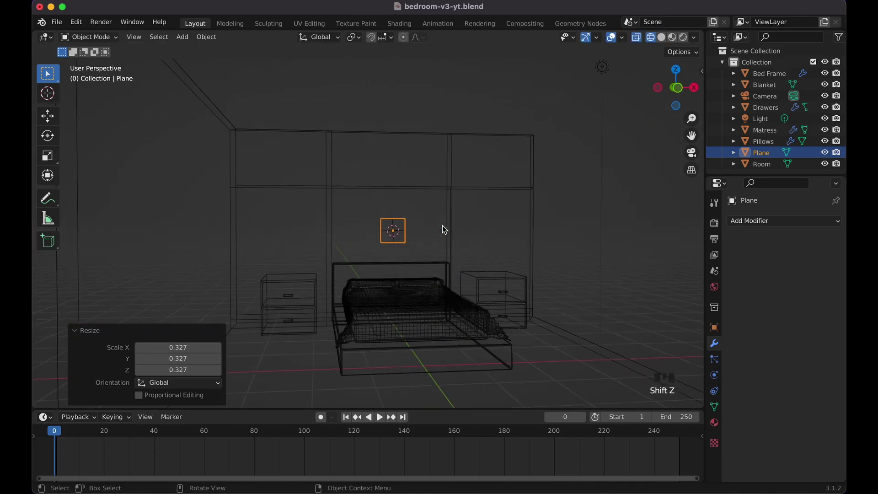
{"action": "scroll", "coordinate": [442, 227], "scroll_direction": "right", "scroll_amount": 3}
{"action": "key", "text": "g"}
{"action": "key", "text": "z"}
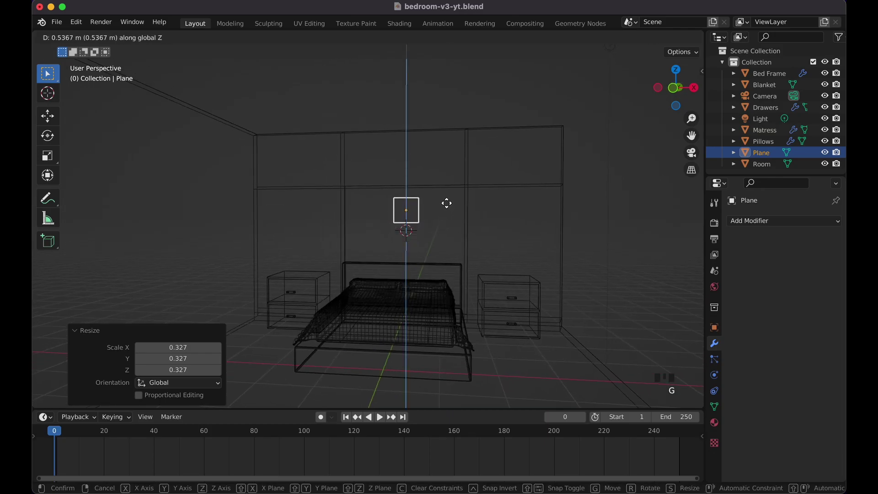
{"action": "left_click", "coordinate": [448, 198]}
{"action": "key", "text": "g"}
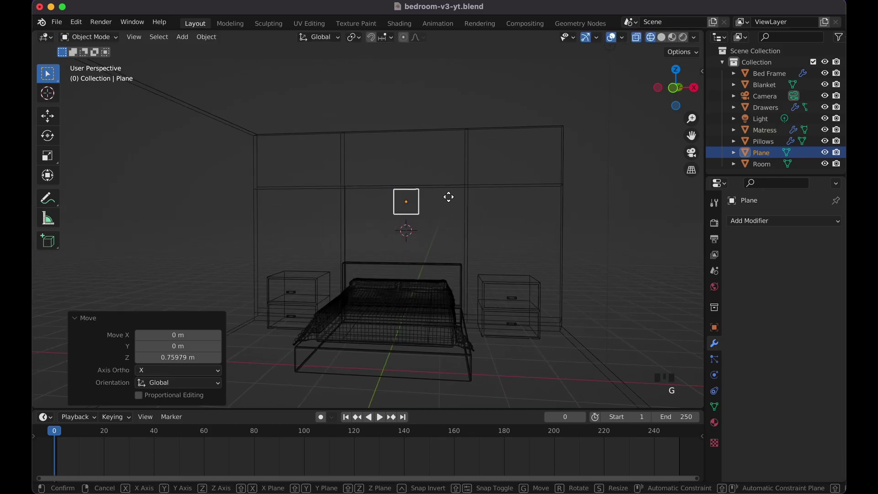
{"action": "key", "text": "x"}
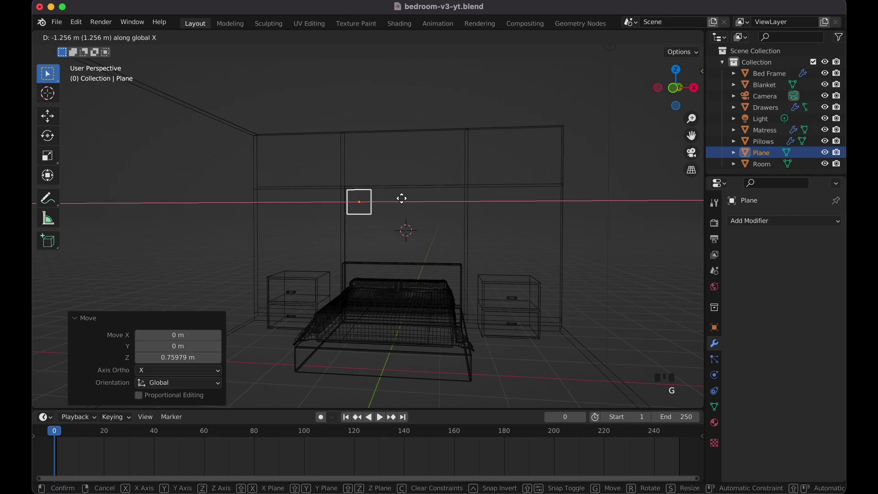
{"action": "left_click", "coordinate": [402, 198]}
- Nudge the panel about 0.076 m along Z and -0.035 m along X to sit tight in the recess's upper corner
{"action": "key", "text": "shift+z"}
{"action": "scroll", "coordinate": [402, 198], "scroll_direction": "up", "scroll_amount": 3}
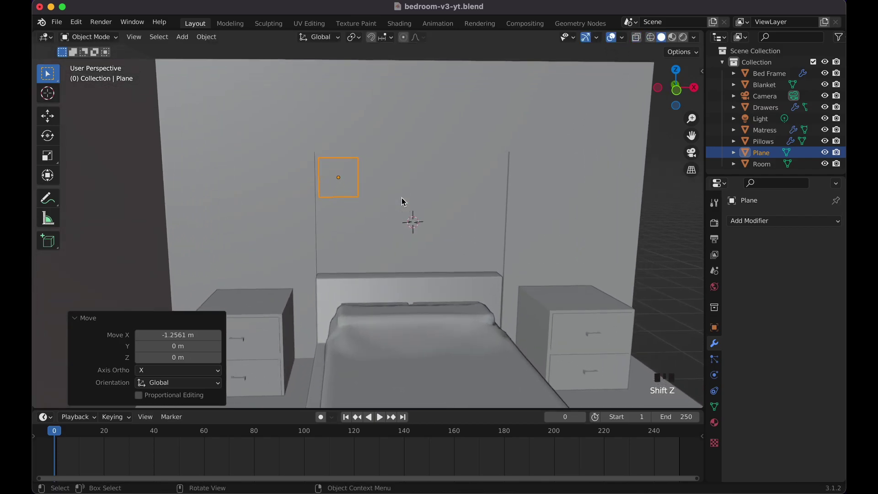
{"action": "scroll", "coordinate": [402, 197], "scroll_direction": "up", "scroll_amount": 4}
{"action": "key", "text": "g"}
{"action": "key", "text": "z"}
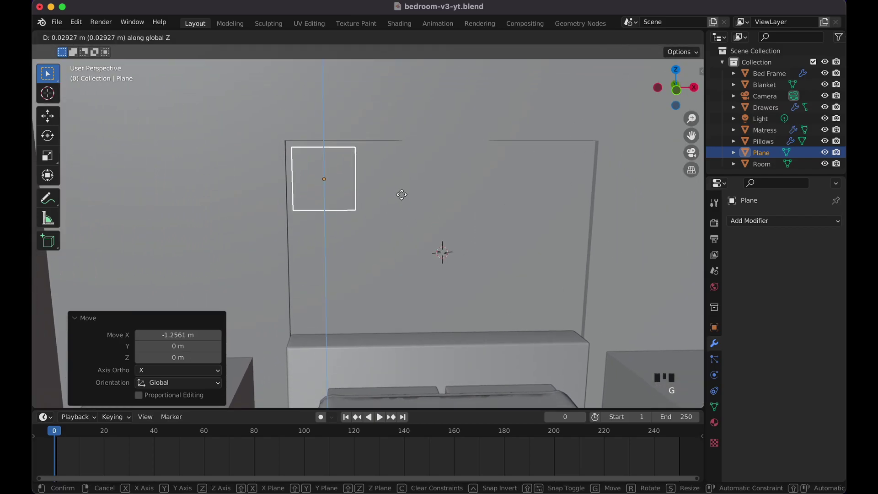
{"action": "left_click", "coordinate": [401, 191]}
{"action": "key", "text": "g"}
{"action": "key", "text": "x"}
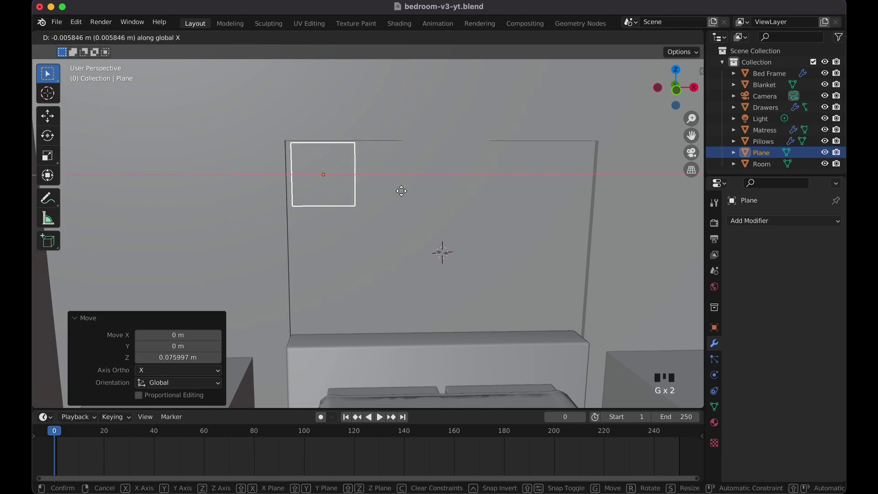
{"action": "left_click", "coordinate": [398, 190]}
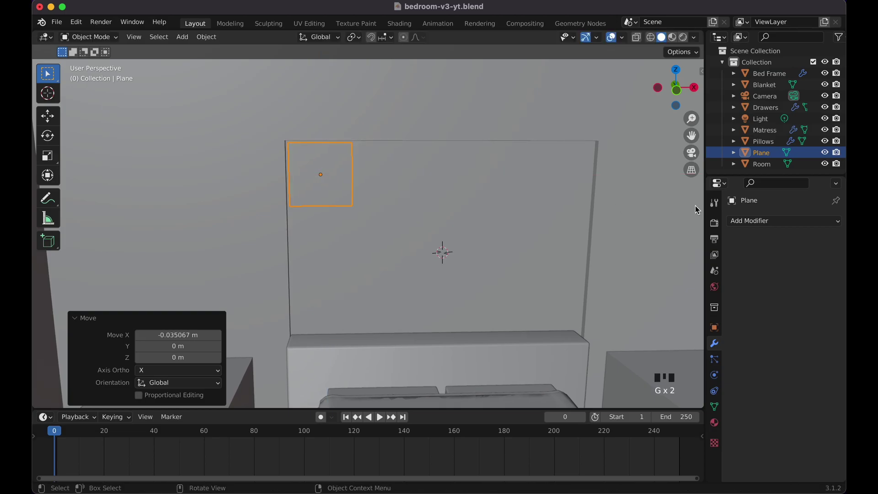
- Give the panel a new material with orange base color E78D24, show the scene in rendered shading and save the file
{"action": "left_click", "coordinate": [715, 424]}
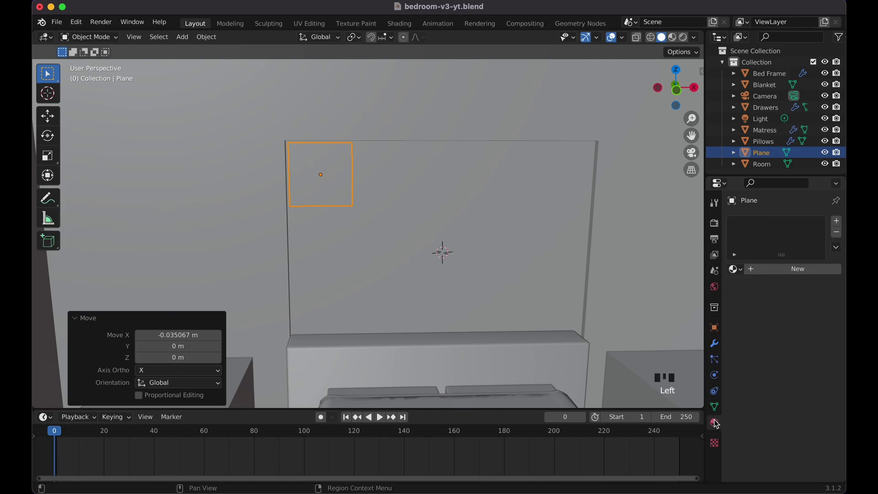
{"action": "left_click", "coordinate": [684, 38]}
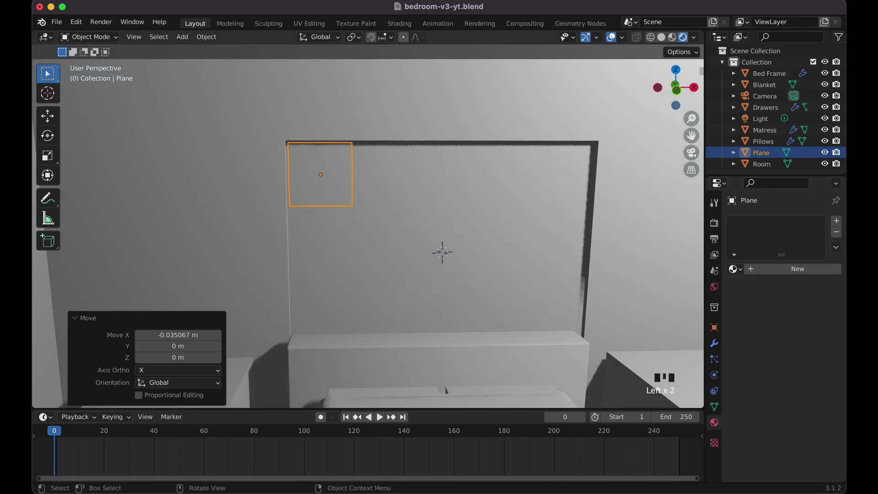
{"action": "left_click", "coordinate": [762, 270]}
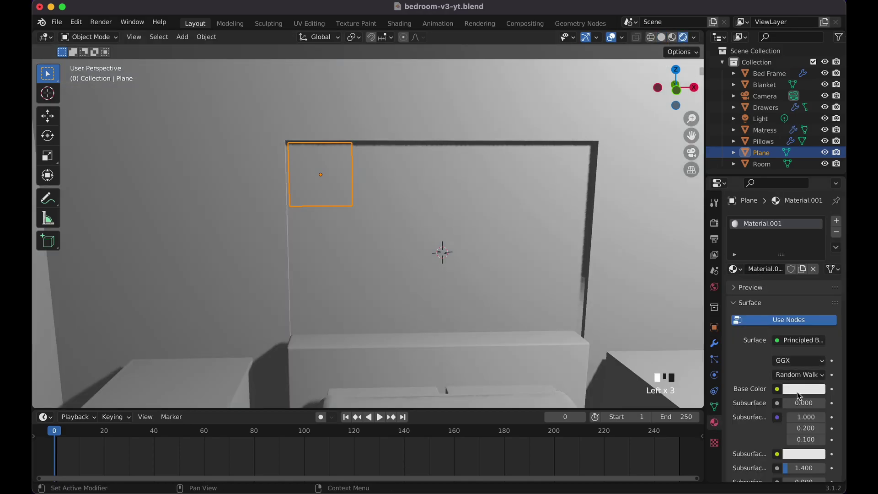
{"action": "left_click", "coordinate": [798, 392]}
{"action": "mouse_move", "coordinate": [772, 278]}
{"action": "left_mouse_down"}
{"action": "mouse_move", "coordinate": [741, 250]}
{"action": "mouse_move", "coordinate": [788, 296]}
{"action": "mouse_move", "coordinate": [747, 296]}
{"action": "left_mouse_up"}
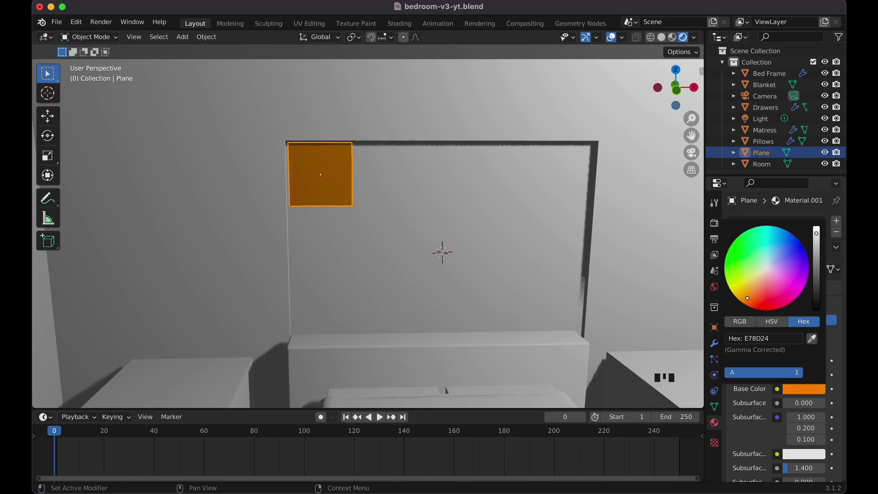
{"action": "scroll", "coordinate": [677, 301], "scroll_direction": "down", "scroll_amount": 5}
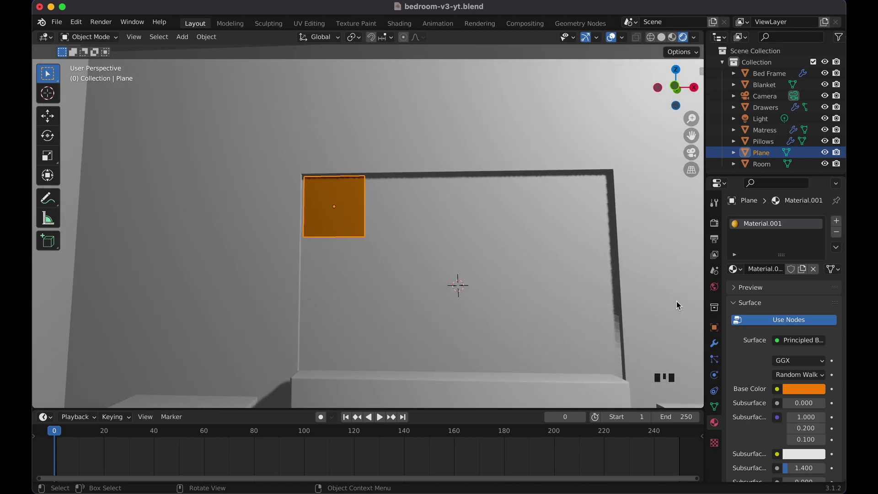
{"action": "scroll", "coordinate": [677, 301], "scroll_direction": "down", "scroll_amount": 6}
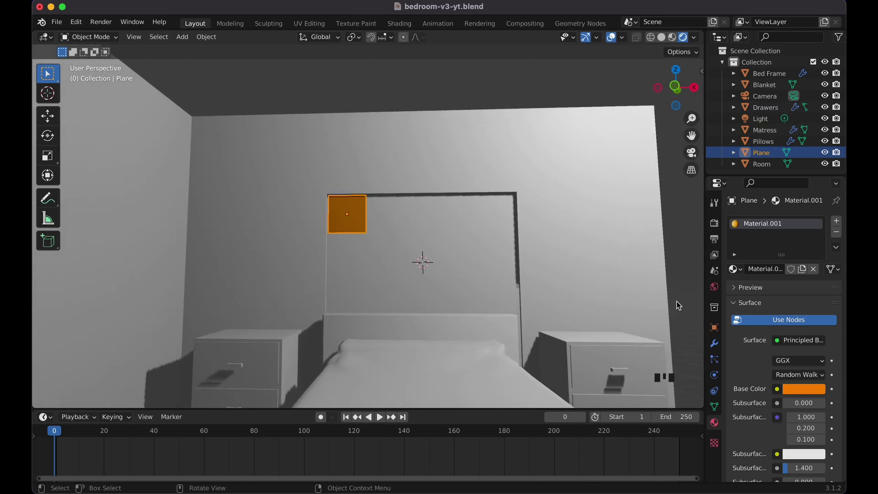
{"action": "key", "text": "super+s"}
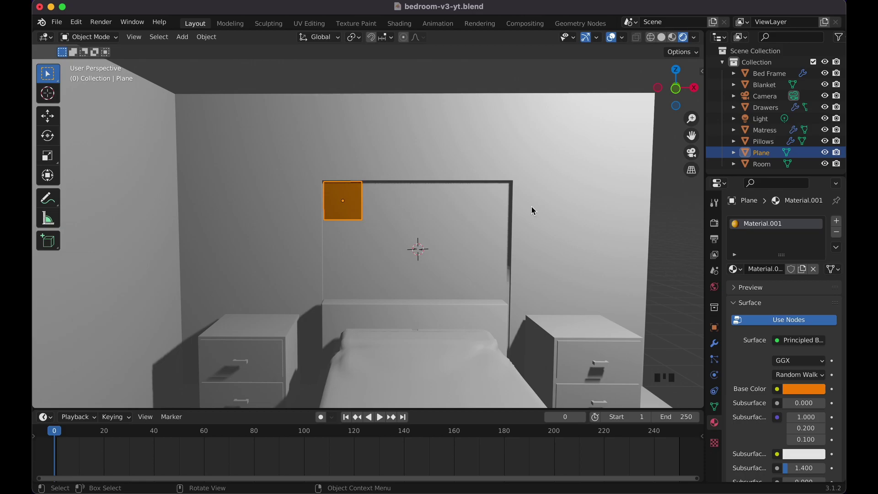
- Add an Array modifier to the orange panel with a relative offset X factor of 1.02
{"action": "left_click", "coordinate": [715, 349]}
{"action": "left_click", "coordinate": [763, 221]}
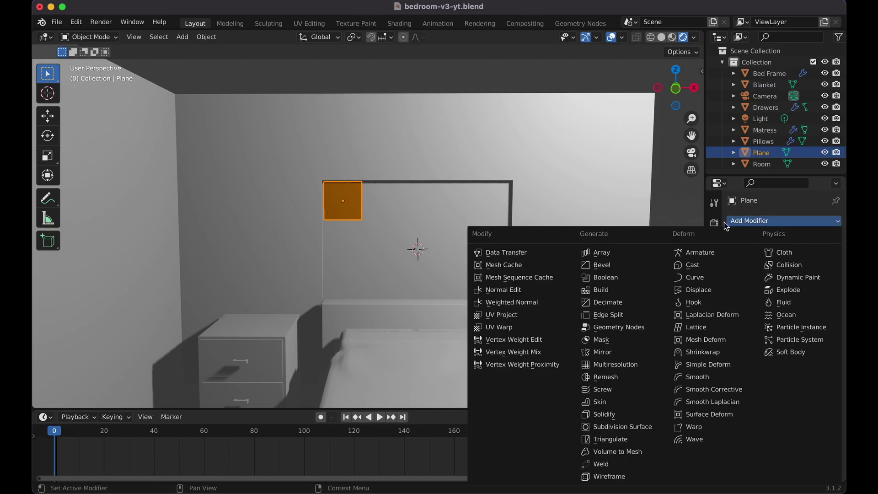
{"action": "left_click", "coordinate": [598, 253]}
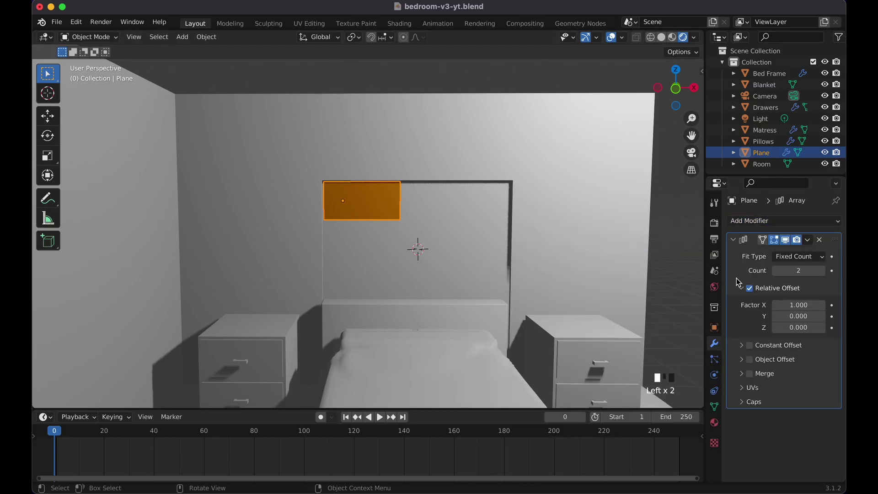
{"action": "left_click", "coordinate": [823, 306]}
{"action": "left_click_drag", "start_coordinate": [815, 306], "coordinate": [814, 306]}
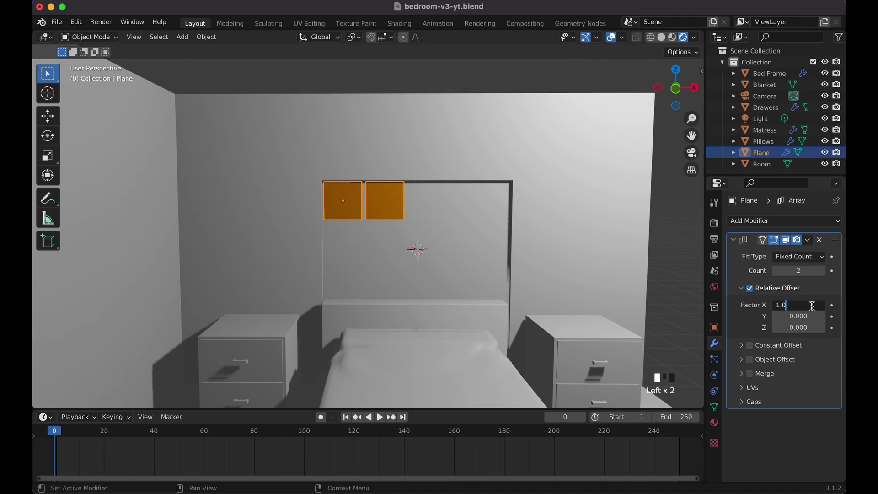
{"action": "type", "text": "1.02"}
{"action": "key", "text": "Return"}
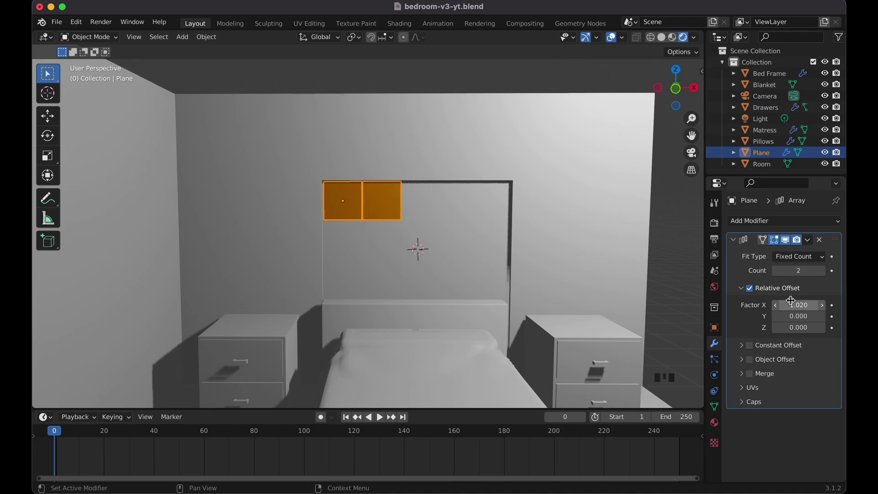
{"action": "left_click", "coordinate": [681, 251]}
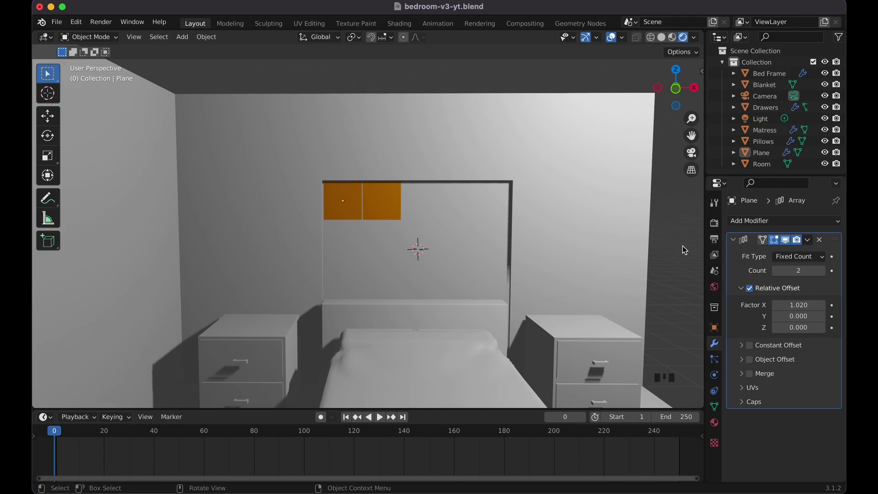
- Set the panel array's count to 5 to form a row across the recess
{"action": "scroll", "coordinate": [416, 188], "scroll_direction": "up", "scroll_amount": 5}
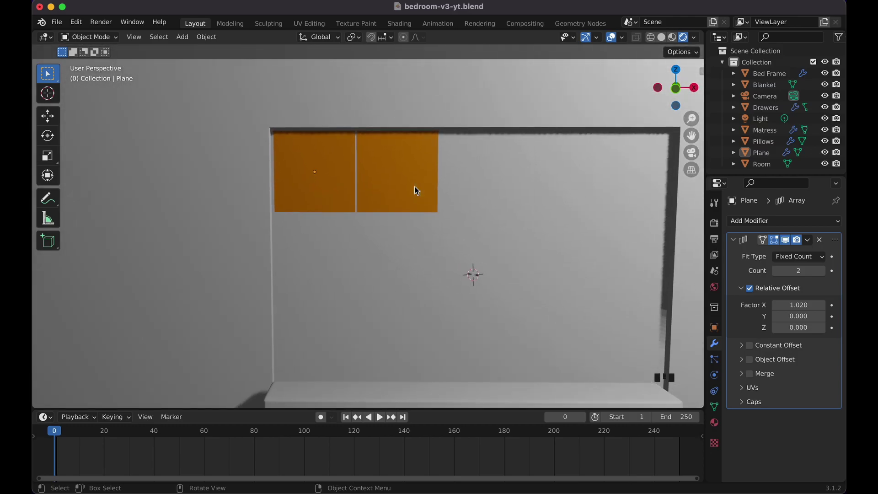
{"action": "left_click", "coordinate": [417, 191]}
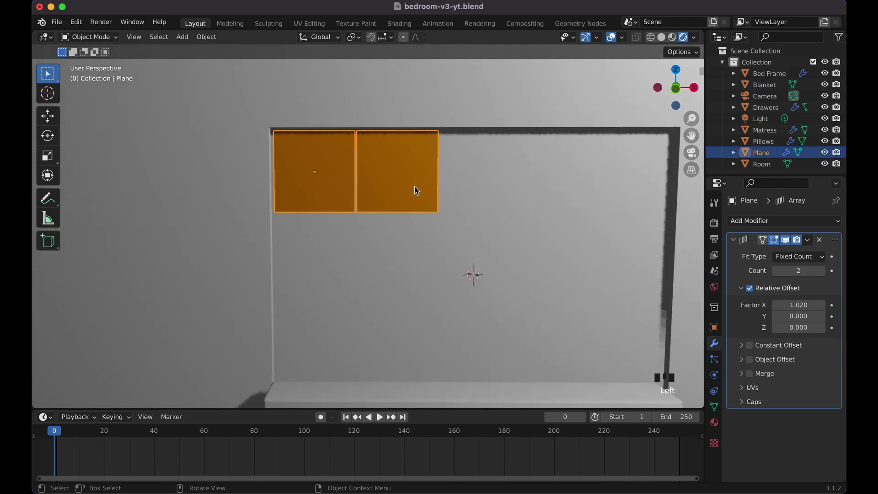
{"action": "left_click", "coordinate": [824, 271]}
{"action": "left_click", "coordinate": [824, 272]}
{"action": "left_click", "coordinate": [824, 272]}
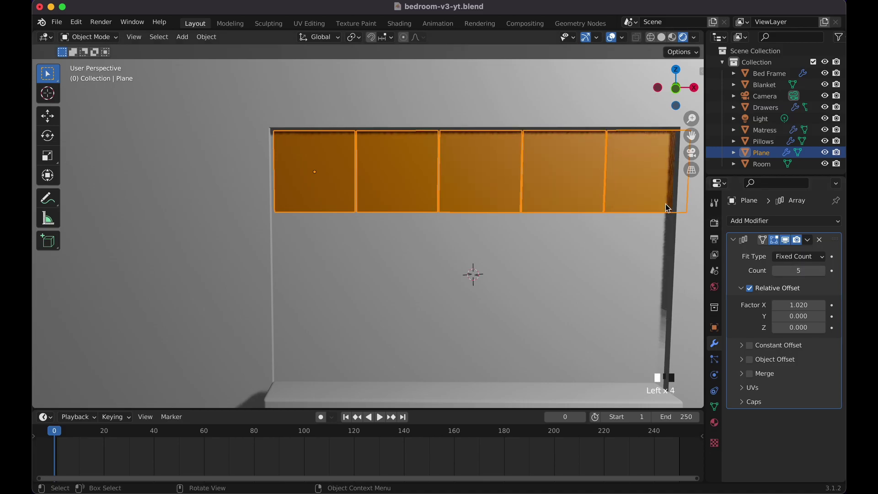
- Scale the row of panels along X to about 0.961 to bring it within the recess's width
{"action": "scroll", "coordinate": [697, 210], "scroll_direction": "right", "scroll_amount": 5, "text": "shift"}
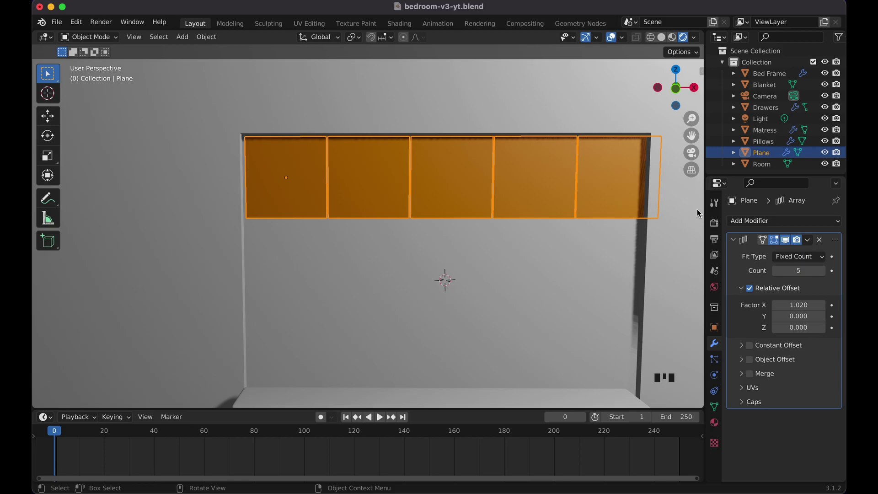
{"action": "key", "text": "s"}
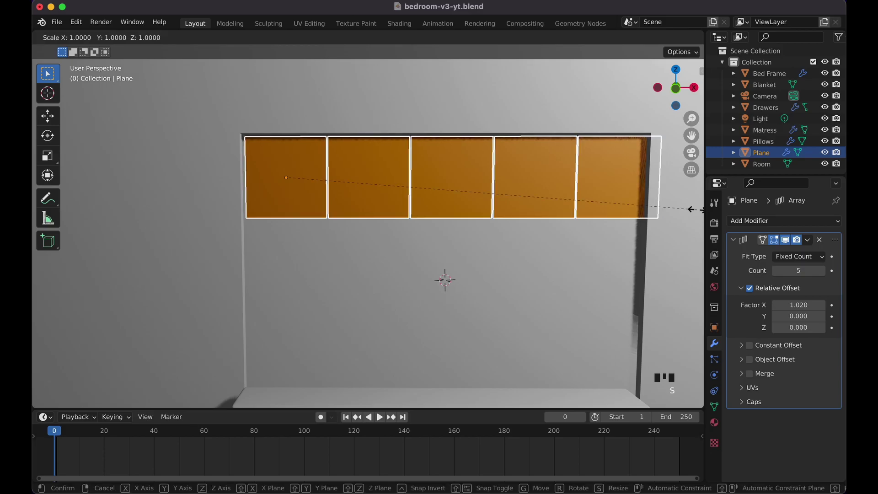
{"action": "key", "text": "x"}
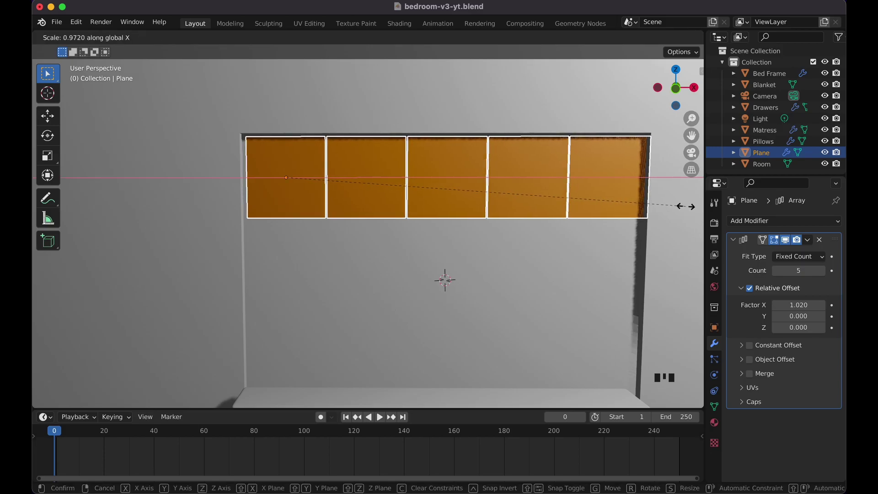
{"action": "left_click", "coordinate": [682, 205]}
- From the front view, scale the panel row along X by about 0.99 to leave a small gap at the recess edge
{"action": "key", "text": "KP_1"}
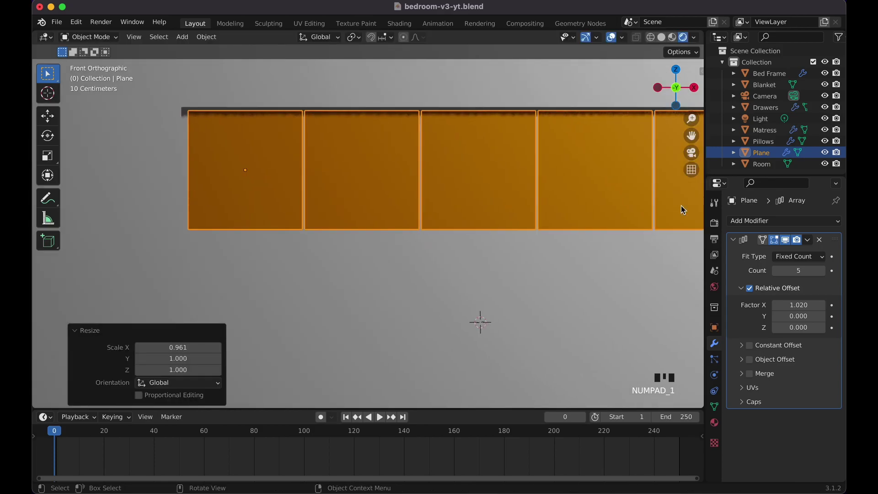
{"action": "scroll", "coordinate": [676, 220], "scroll_direction": "down", "scroll_amount": 3}
{"action": "scroll", "coordinate": [676, 220], "scroll_direction": "right", "scroll_amount": 3, "text": "shift"}
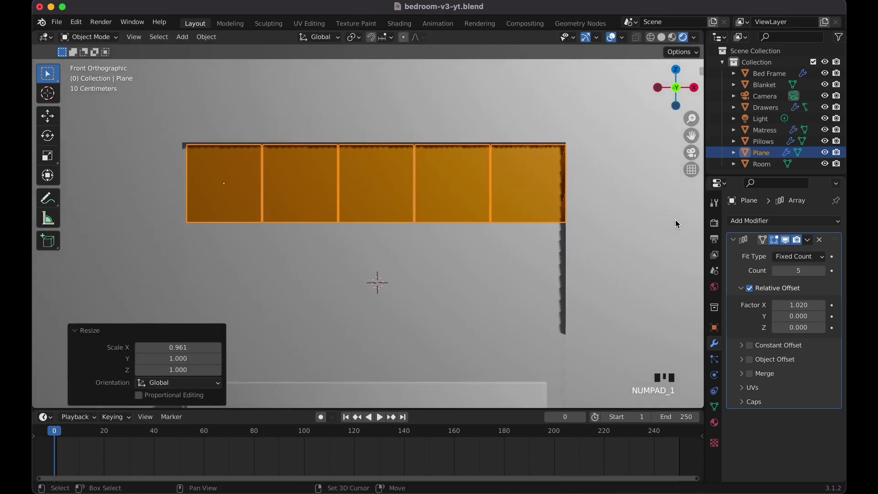
{"action": "key", "text": "s"}
{"action": "key", "text": "x"}
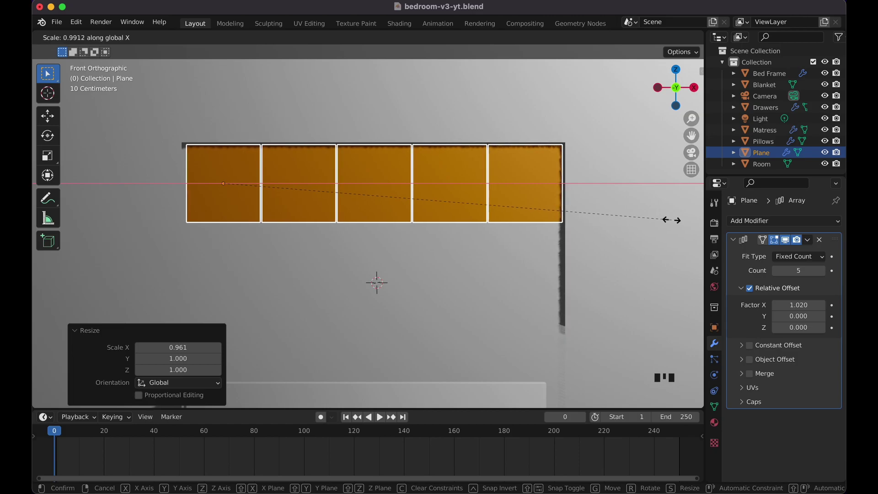
{"action": "left_click", "coordinate": [671, 221]}
- Duplicate the panel row and move the copy about -0.682 m along Z to form a second row below it
{"action": "left_click", "coordinate": [270, 213]}
{"action": "scroll", "coordinate": [271, 213], "scroll_direction": "down", "scroll_amount": 4}
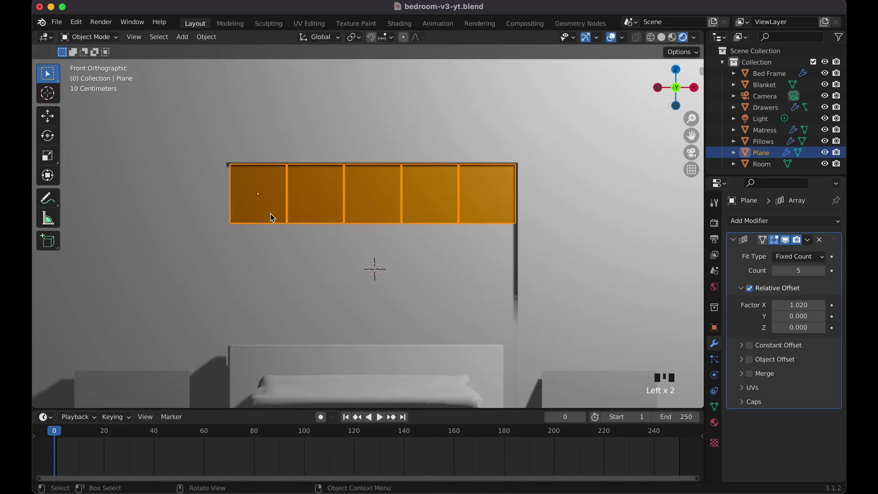
{"action": "key", "text": "shift+d"}
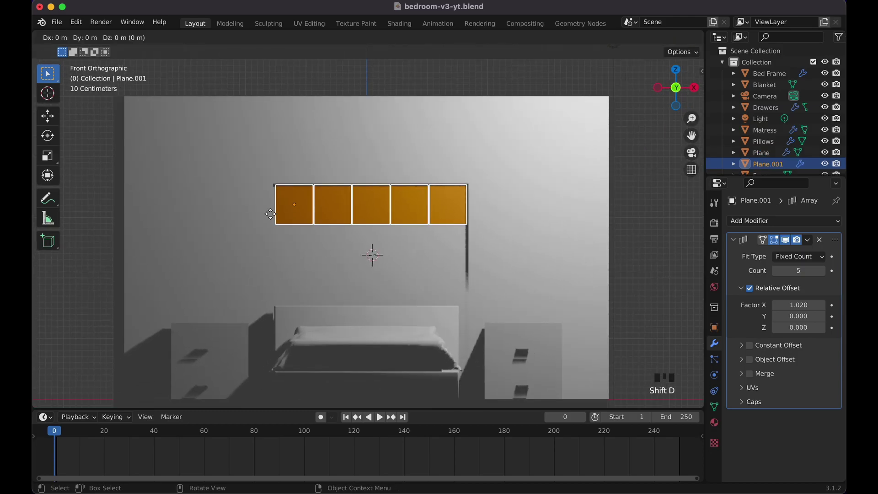
{"action": "key", "text": "z"}
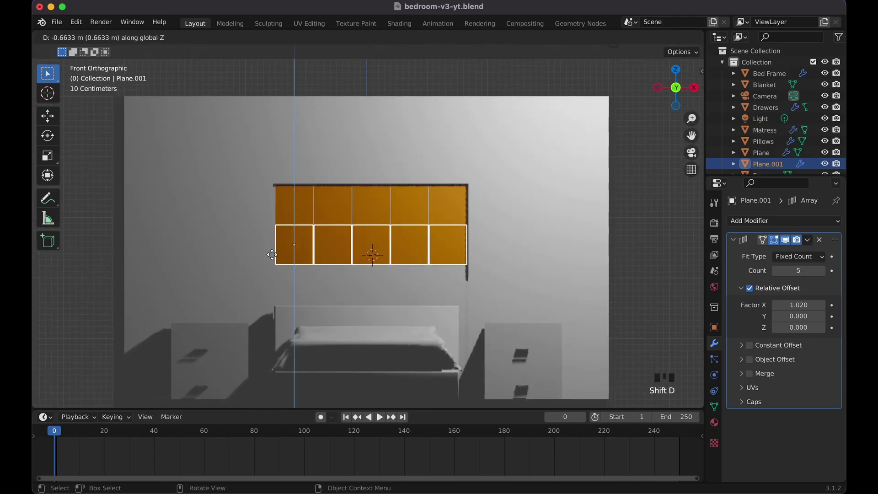
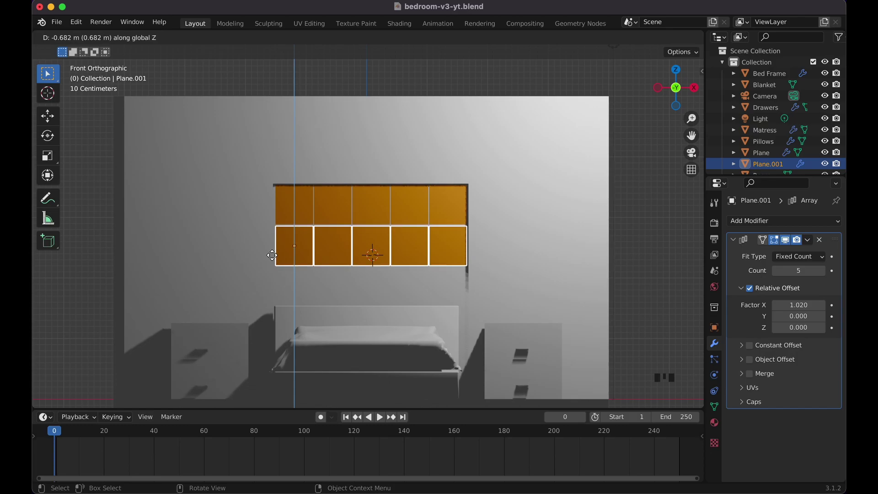
{"action": "left_click", "coordinate": [272, 256]}
{"action": "scroll", "coordinate": [476, 252], "scroll_direction": "up", "scroll_amount": 3}
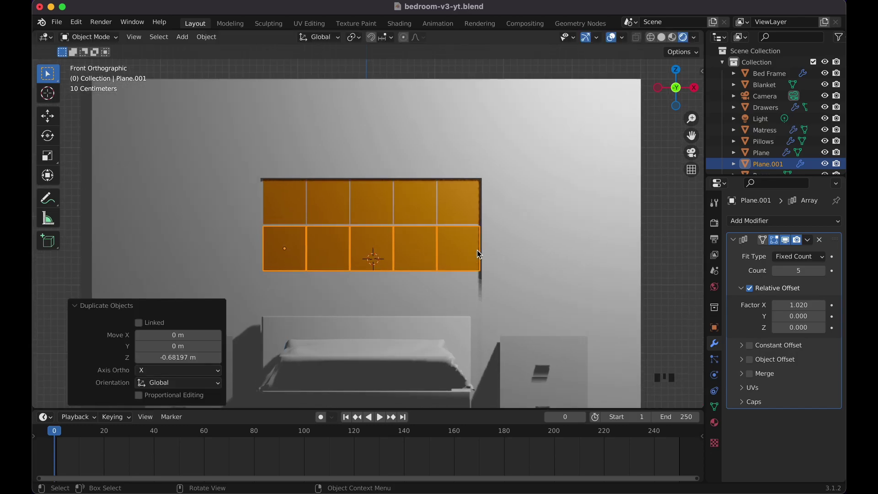
{"action": "left_click", "coordinate": [583, 261]}
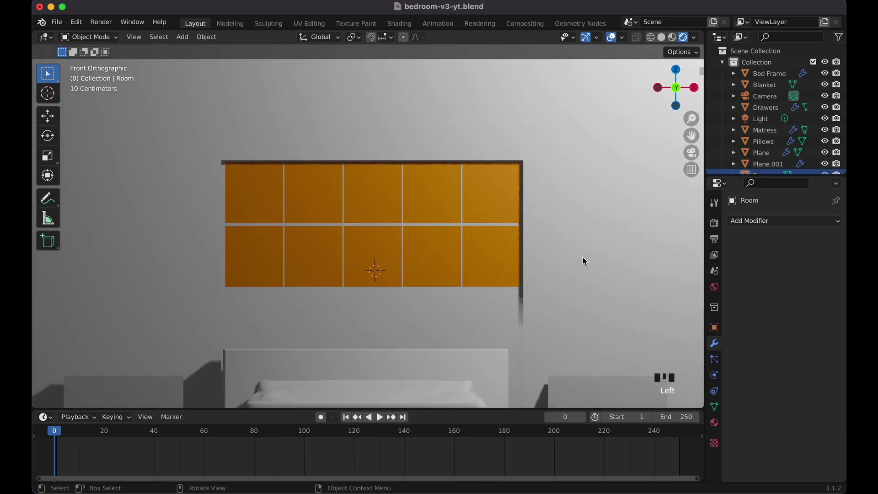
- Move the second panel row slightly up along Z to narrow the gap between it and the top row
{"action": "left_click", "coordinate": [479, 242]}
{"action": "key", "text": "g"}
{"action": "key", "text": "z"}
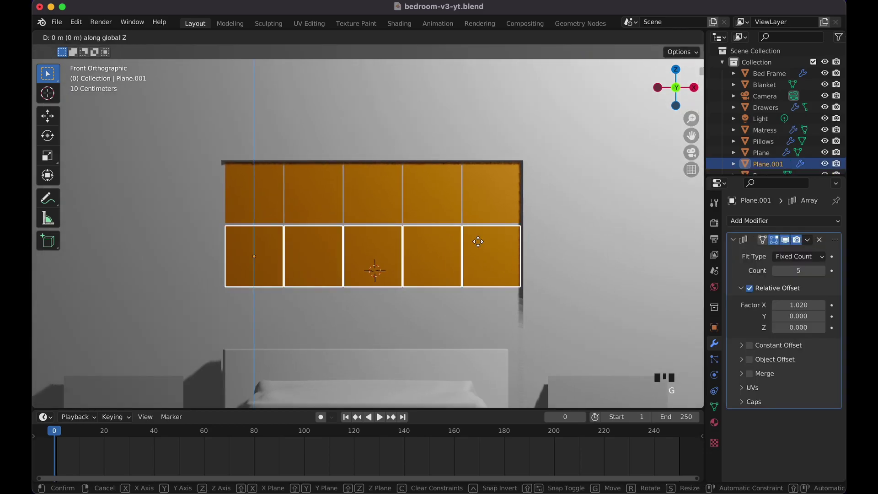
{"action": "left_click", "coordinate": [478, 241]}
{"action": "left_click", "coordinate": [571, 240]}
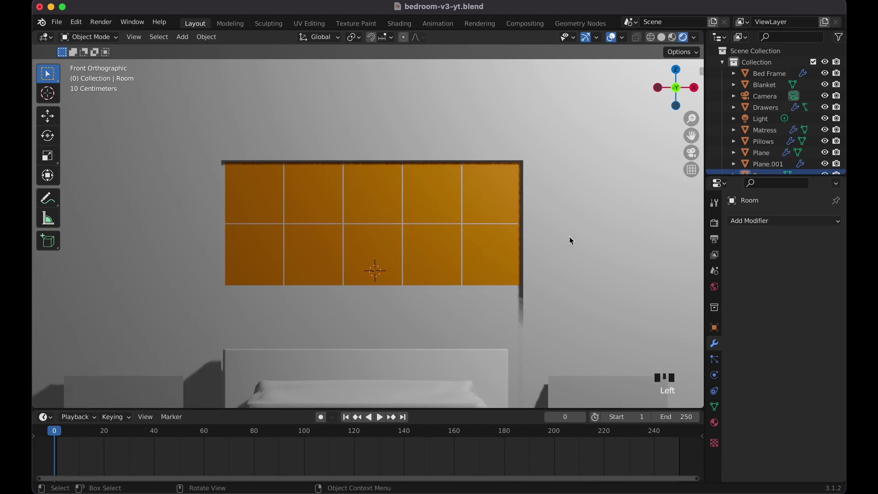
- Duplicate the second panel row and move the copy about -0.675 m along Z to form a third row below it
{"action": "scroll", "coordinate": [569, 236], "scroll_direction": "down", "scroll_amount": 2}
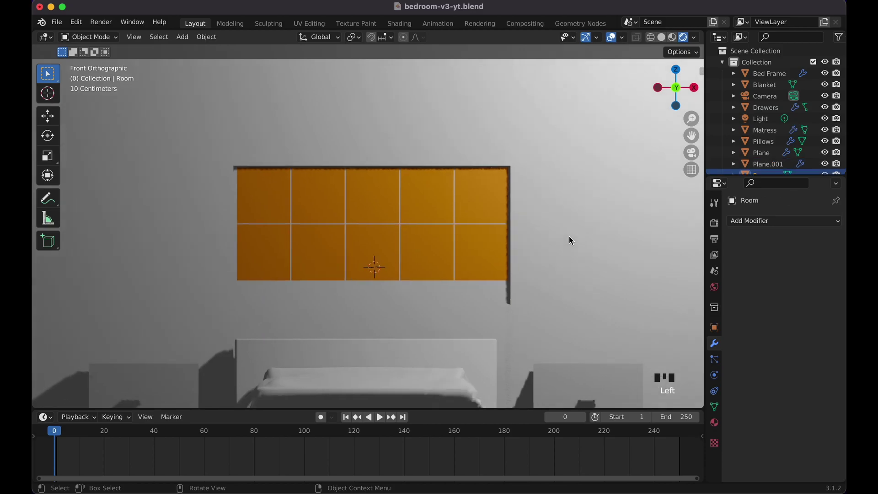
{"action": "left_click", "coordinate": [479, 259]}
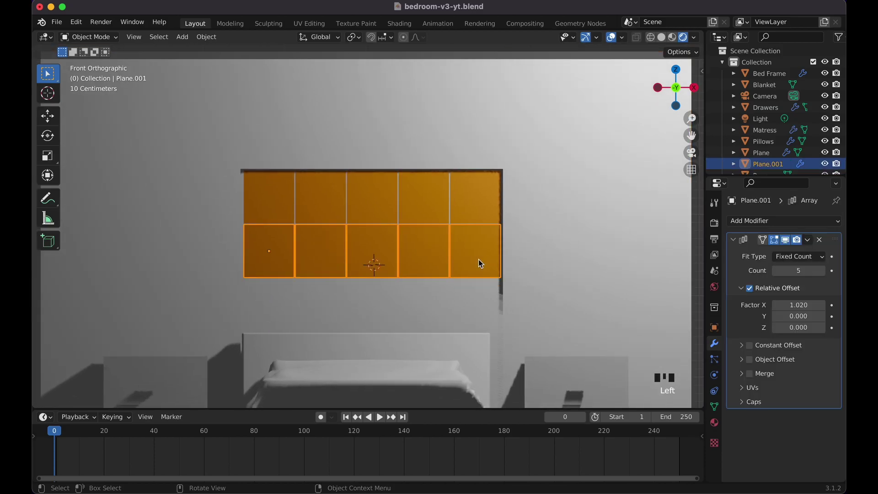
{"action": "key", "text": "shift+d"}
{"action": "key", "text": "z"}
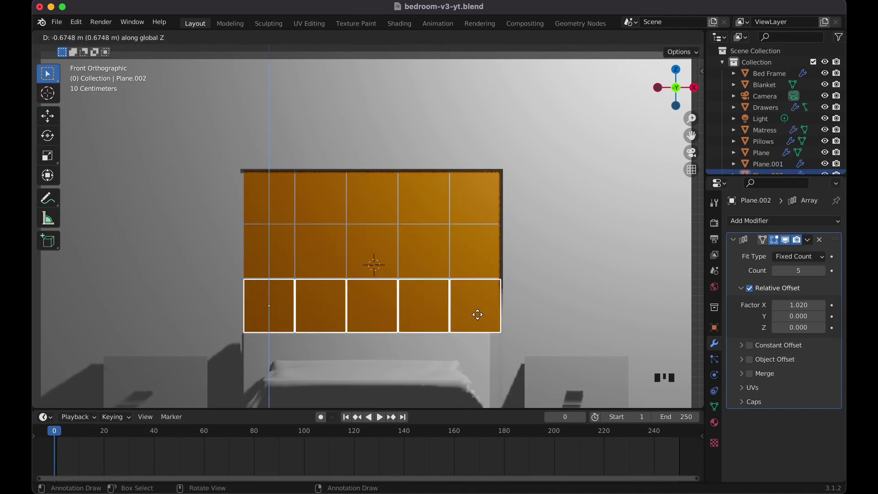
{"action": "left_click", "coordinate": [477, 315]}
{"action": "left_click", "coordinate": [542, 310]}
- Nudge the third panel row slightly along Z to match its gap to the spacing between the upper rows
{"action": "left_click", "coordinate": [473, 307]}
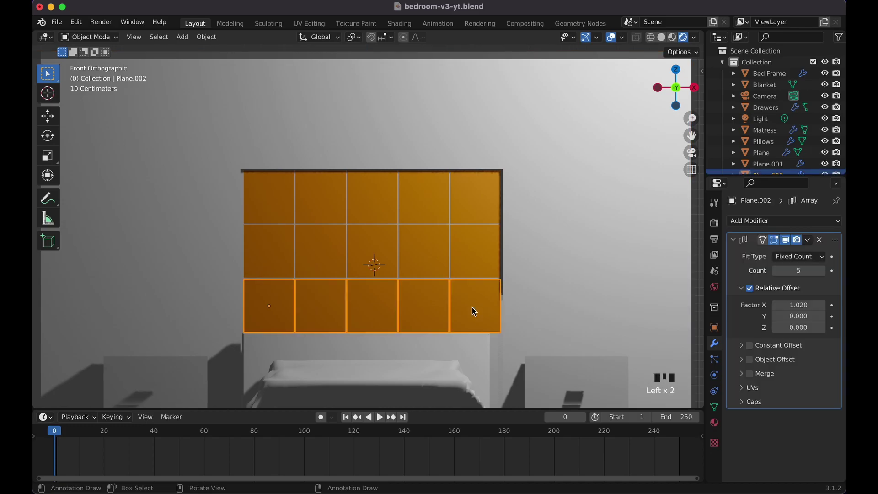
{"action": "key", "text": "g"}
{"action": "key", "text": "z"}
{"action": "left_click", "coordinate": [474, 311]}
{"action": "left_click", "coordinate": [542, 304]}
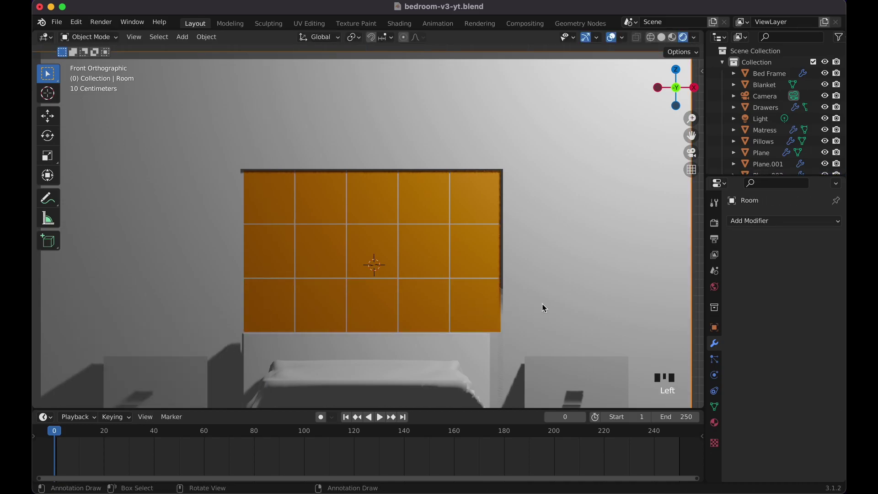
{"action": "scroll", "coordinate": [542, 304], "scroll_direction": "up", "scroll_amount": 3}
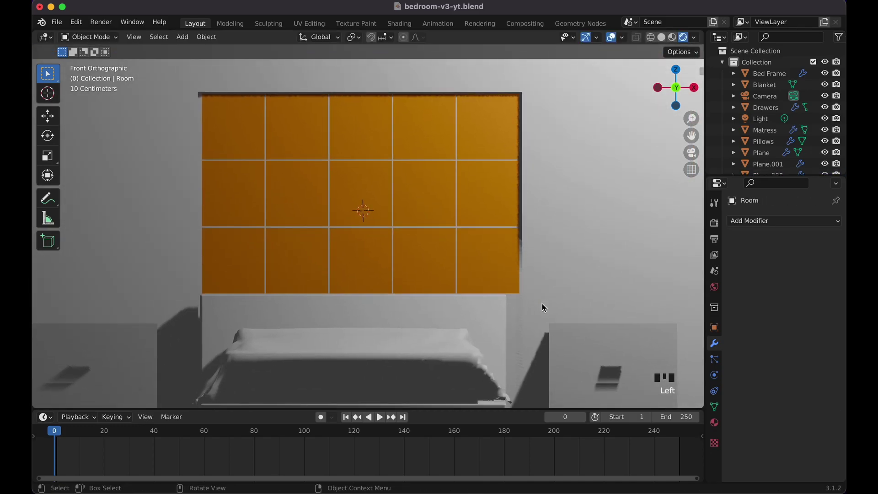
- Duplicate the lowest tile row above the headboard and place the copy about 0.68 m lower along Z
{"action": "scroll", "coordinate": [542, 303], "scroll_direction": "right", "scroll_amount": 10}
{"action": "scroll", "coordinate": [542, 303], "scroll_direction": "right", "scroll_amount": 5, "text": "shift"}
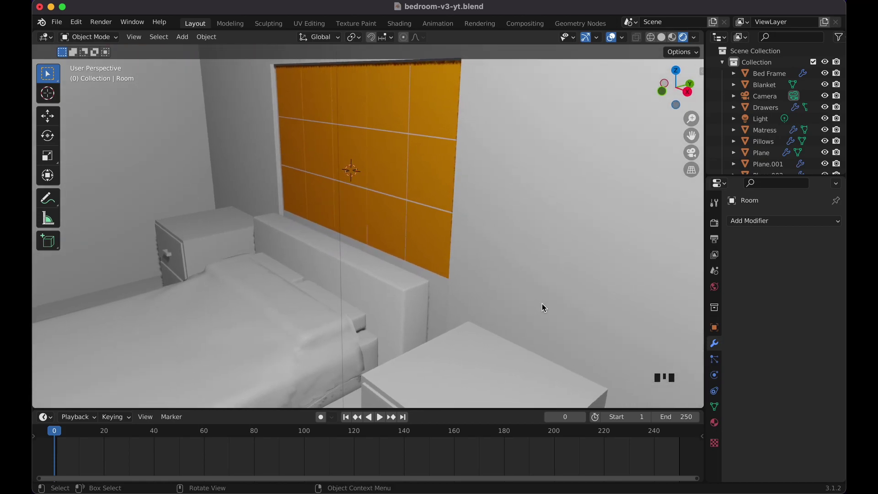
{"action": "scroll", "coordinate": [542, 303], "scroll_direction": "right", "scroll_amount": 10}
{"action": "scroll", "coordinate": [542, 303], "scroll_direction": "left", "scroll_amount": 10}
{"action": "scroll", "coordinate": [542, 303], "scroll_direction": "left", "scroll_amount": 10}
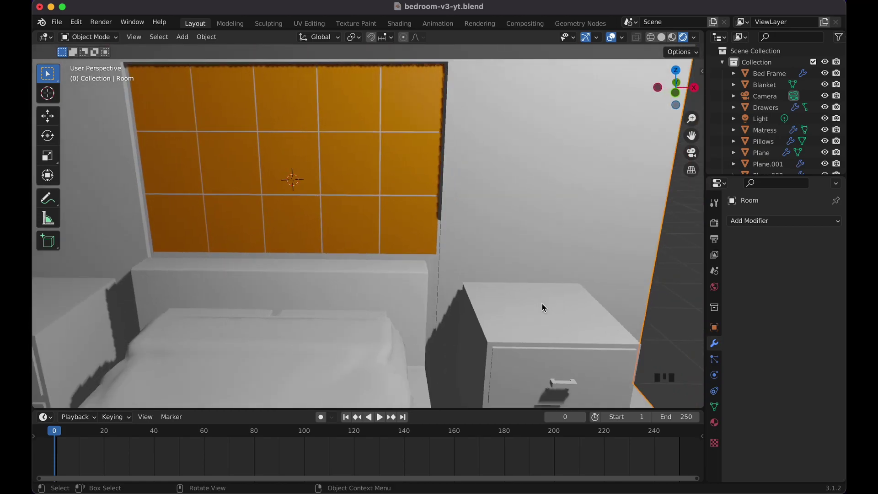
{"action": "scroll", "coordinate": [542, 303], "scroll_direction": "down", "scroll_amount": 3}
{"action": "scroll", "coordinate": [542, 303], "scroll_direction": "left", "scroll_amount": 5, "text": "shift"}
{"action": "scroll", "coordinate": [542, 303], "scroll_direction": "right", "scroll_amount": 4}
{"action": "left_click", "coordinate": [453, 272]}
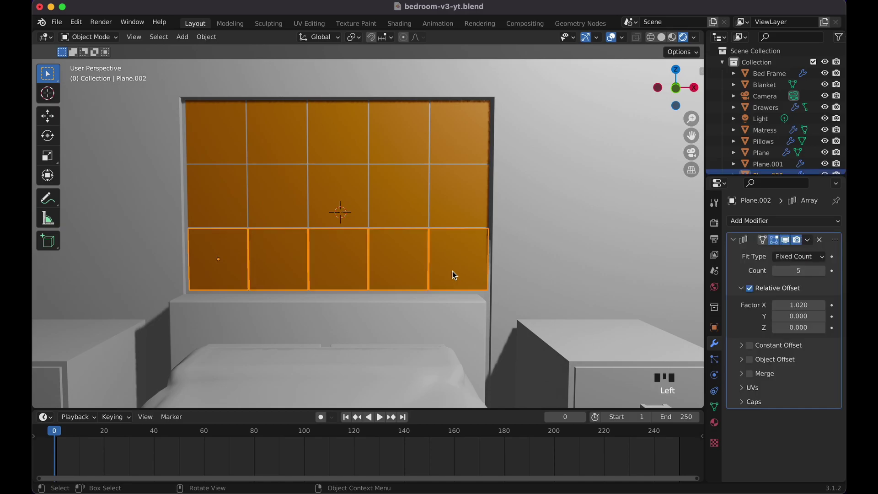
{"action": "key", "text": "shift+d"}
{"action": "key", "text": "z"}
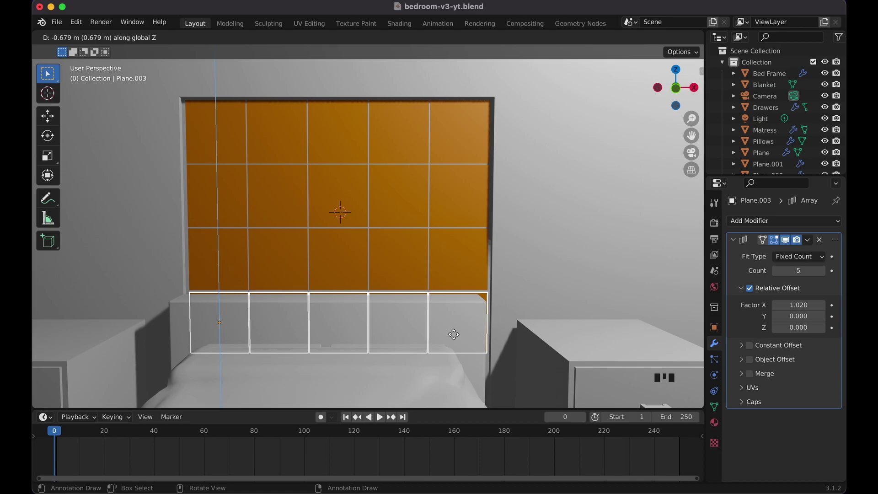
{"action": "left_click", "coordinate": [454, 335]}
- Hide the new tile row behind the headboard and undo the hiding
{"action": "left_click", "coordinate": [508, 299]}
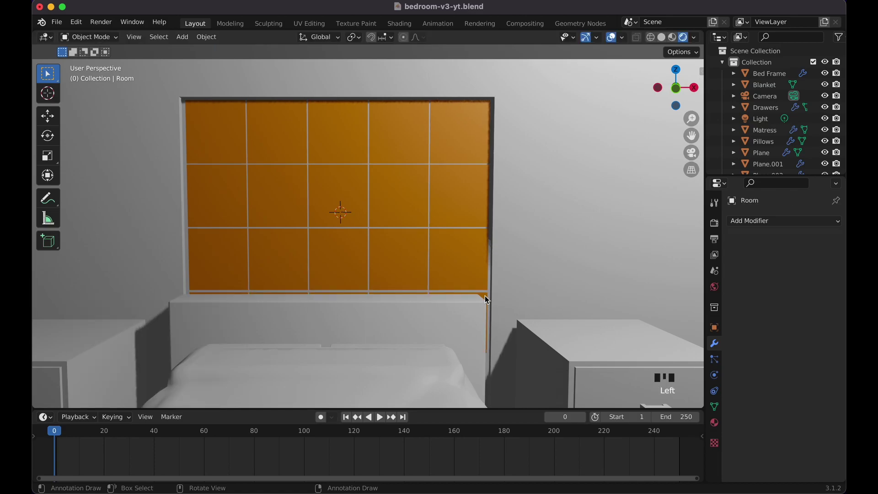
{"action": "left_click", "coordinate": [485, 297]}
{"action": "key", "text": "h"}
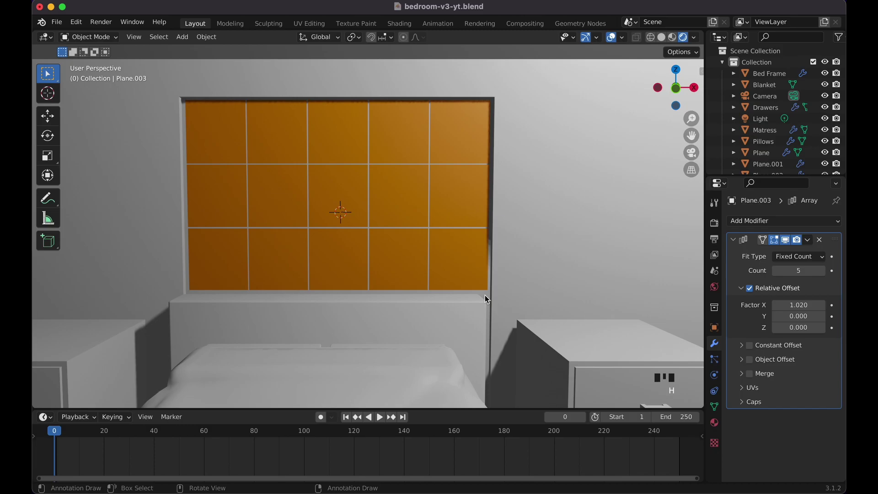
{"action": "key", "text": "super+z"}
- Fine-tune the height of the new tile row behind the headboard along Z, and deselect it
{"action": "key", "text": "g"}
{"action": "key", "text": "z"}
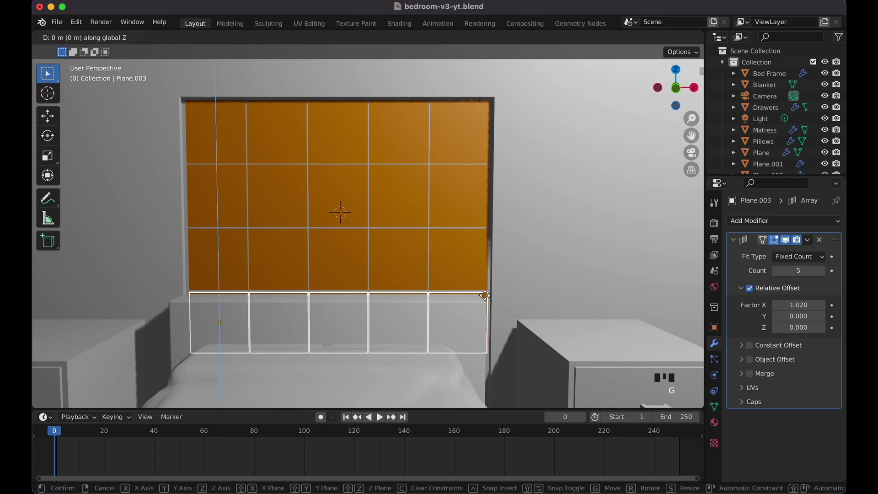
{"action": "left_click", "coordinate": [485, 295]}
{"action": "left_click", "coordinate": [528, 287]}
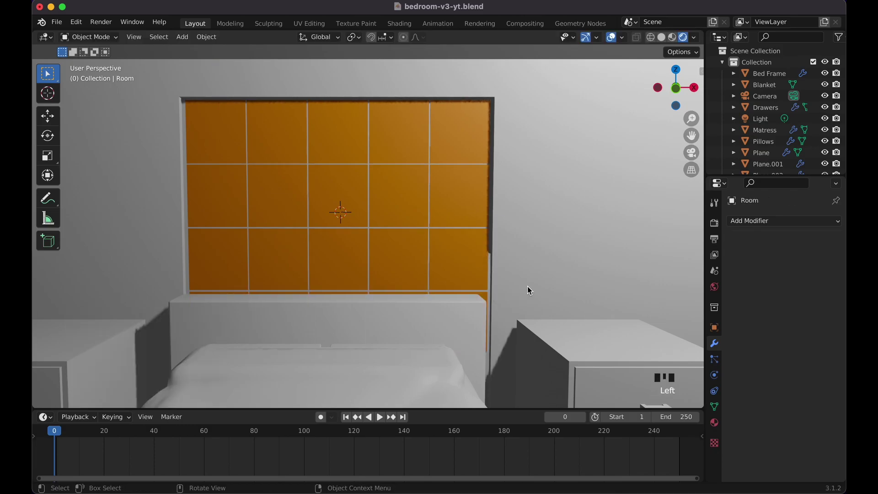
- Inspect how the orange tile panel fits against the wall recess and headboard from several angles
{"action": "scroll", "coordinate": [528, 287], "scroll_direction": "right", "scroll_amount": 10}
{"action": "scroll", "coordinate": [528, 286], "scroll_direction": "up", "scroll_amount": 10}
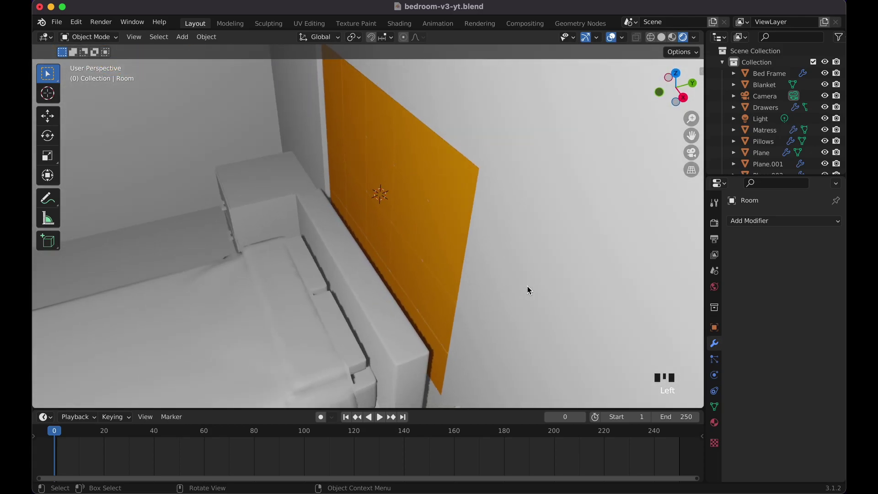
{"action": "scroll", "coordinate": [528, 286], "scroll_direction": "up", "scroll_amount": 5}
{"action": "scroll", "coordinate": [474, 188], "scroll_direction": "up", "scroll_amount": 5}
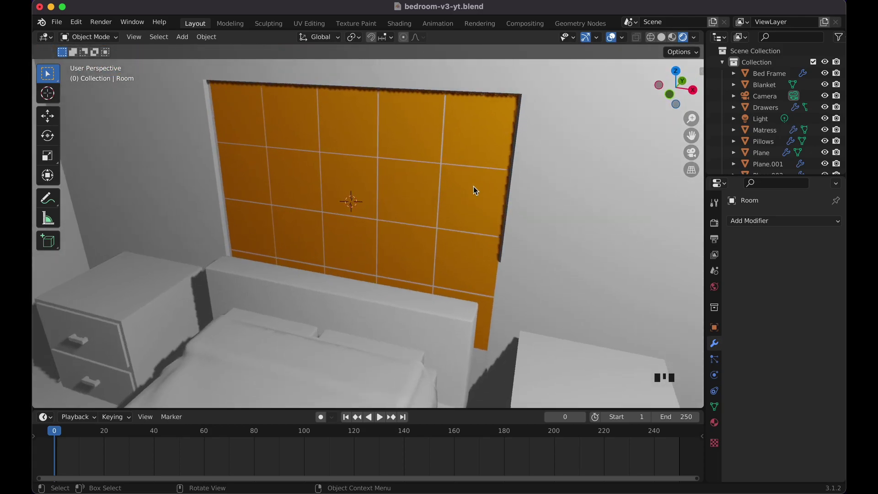
{"action": "scroll", "coordinate": [485, 222], "scroll_direction": "down", "scroll_amount": 3}
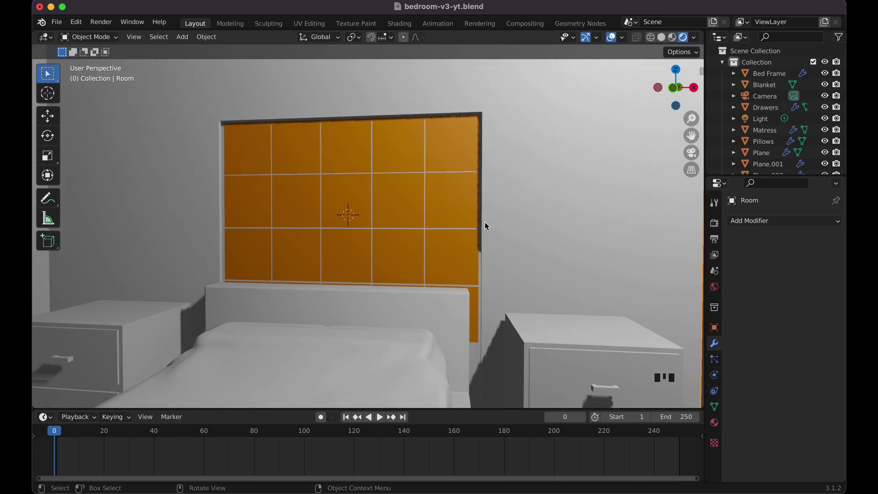
{"action": "scroll", "coordinate": [485, 222], "scroll_direction": "left", "scroll_amount": 5}
{"action": "scroll", "coordinate": [485, 222], "scroll_direction": "right", "scroll_amount": 10}
{"action": "scroll", "coordinate": [487, 226], "scroll_direction": "left", "scroll_amount": 8}
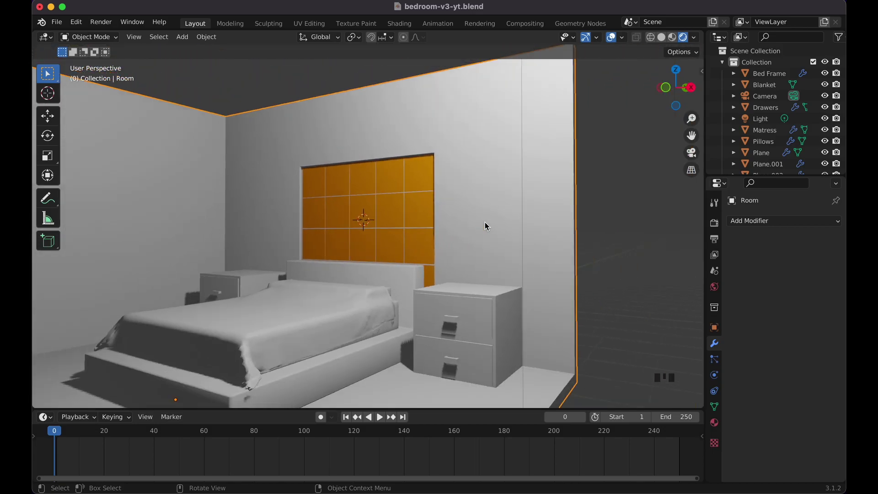
{"action": "scroll", "coordinate": [486, 225], "scroll_direction": "down", "scroll_amount": 3}
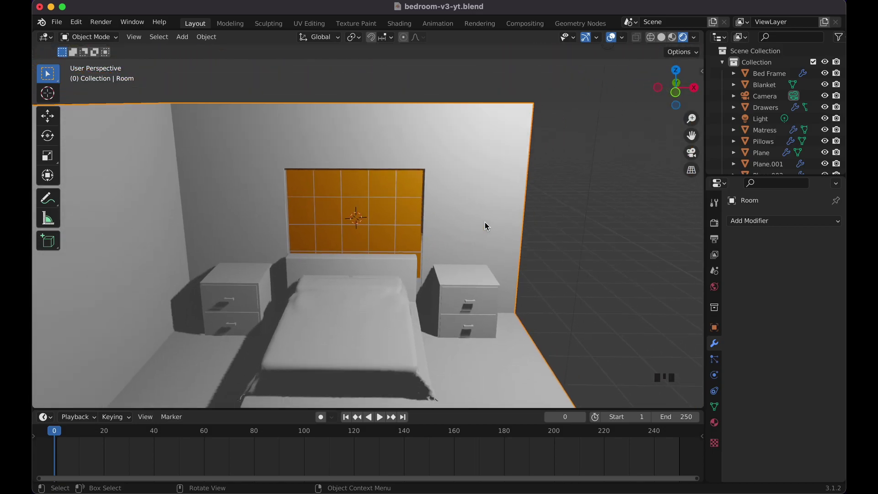
- Switch to solid shading and examine the gaps and depth of the wall tiles up close
{"action": "left_click", "coordinate": [660, 40]}
{"action": "scroll", "coordinate": [595, 166], "scroll_direction": "right", "scroll_amount": 8}
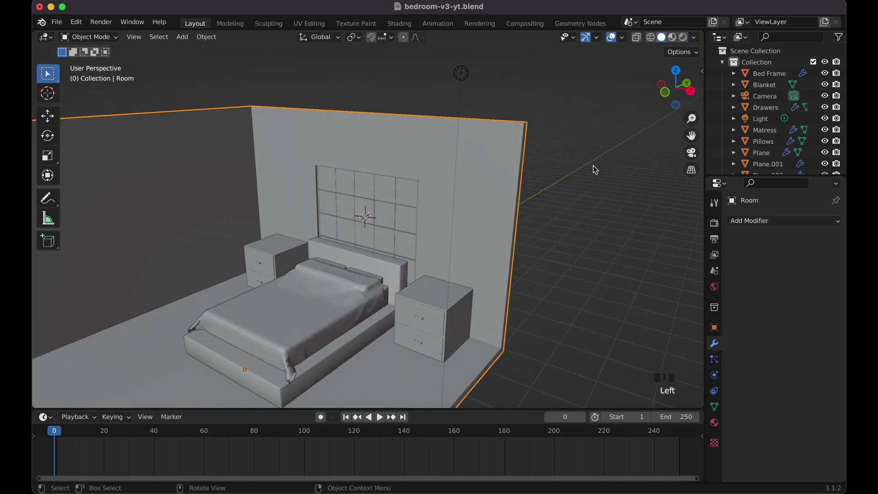
{"action": "left_click", "coordinate": [594, 165]}
{"action": "scroll", "coordinate": [594, 165], "scroll_direction": "right", "scroll_amount": 5}
{"action": "scroll", "coordinate": [594, 166], "scroll_direction": "up", "scroll_amount": 10}
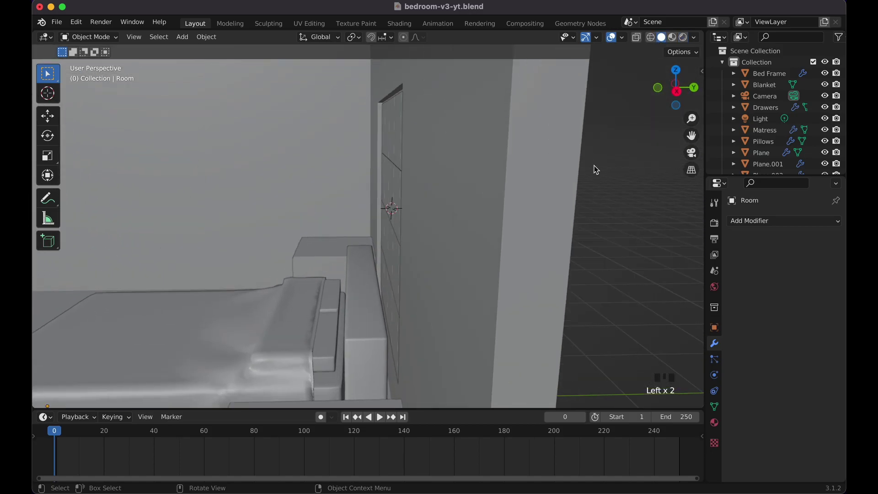
{"action": "scroll", "coordinate": [595, 166], "scroll_direction": "left", "scroll_amount": 6}
{"action": "scroll", "coordinate": [594, 166], "scroll_direction": "up", "scroll_amount": 4}
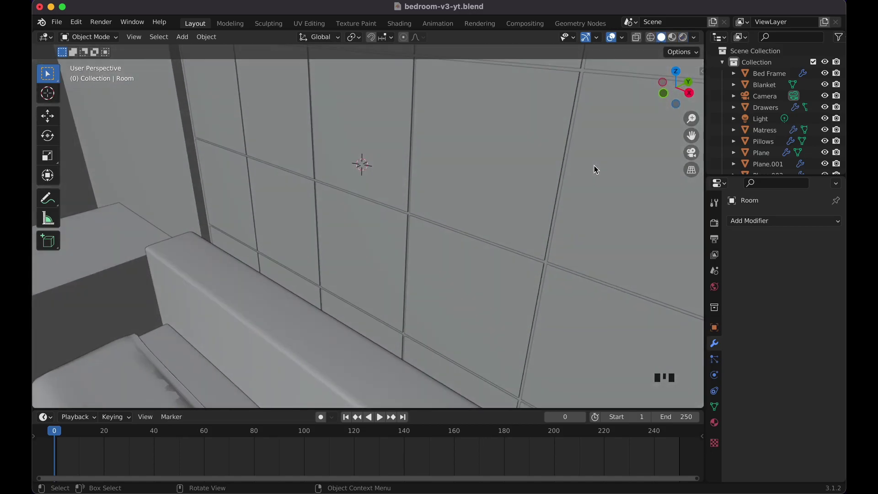
{"action": "scroll", "coordinate": [595, 166], "scroll_direction": "down", "scroll_amount": 5}
{"action": "scroll", "coordinate": [594, 165], "scroll_direction": "left", "scroll_amount": 10}
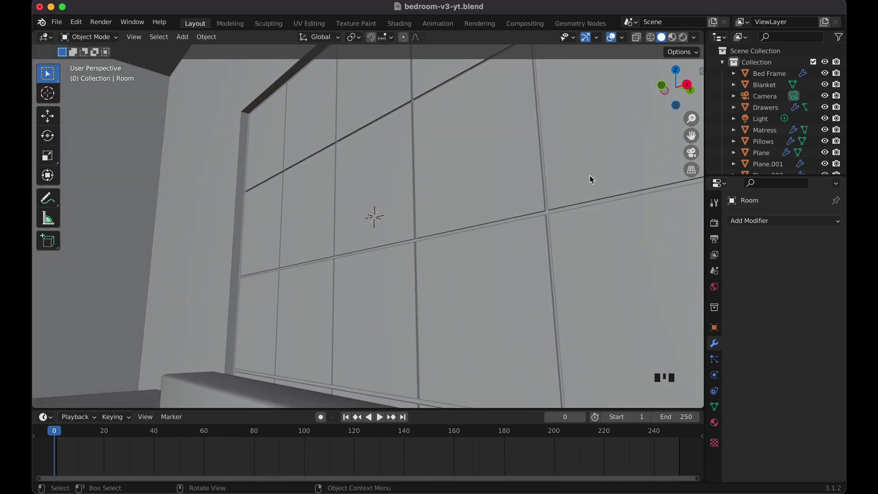
{"action": "scroll", "coordinate": [590, 176], "scroll_direction": "left", "scroll_amount": 3}
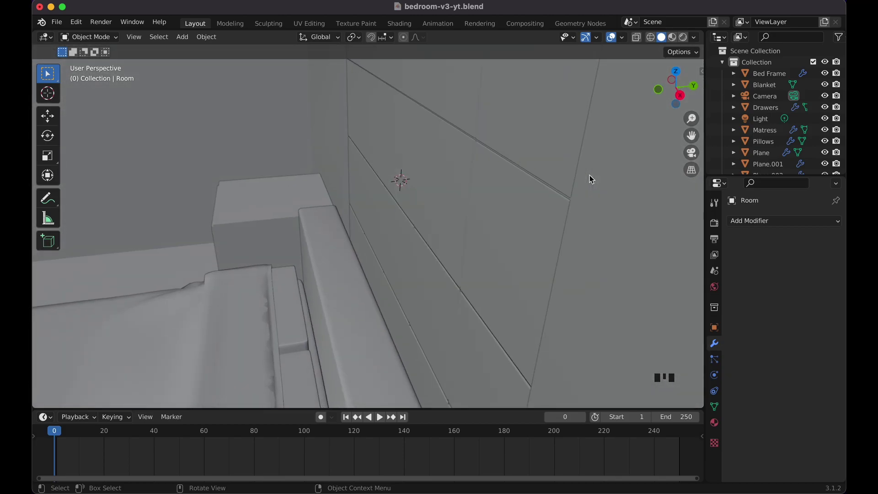
{"action": "scroll", "coordinate": [590, 179], "scroll_direction": "left", "scroll_amount": 2}
- Return to rendered shading and extrude the face of the middle tile row outward by about 0.015 m
{"action": "left_click", "coordinate": [447, 200]}
{"action": "scroll", "coordinate": [446, 201], "scroll_direction": "right", "scroll_amount": 8}
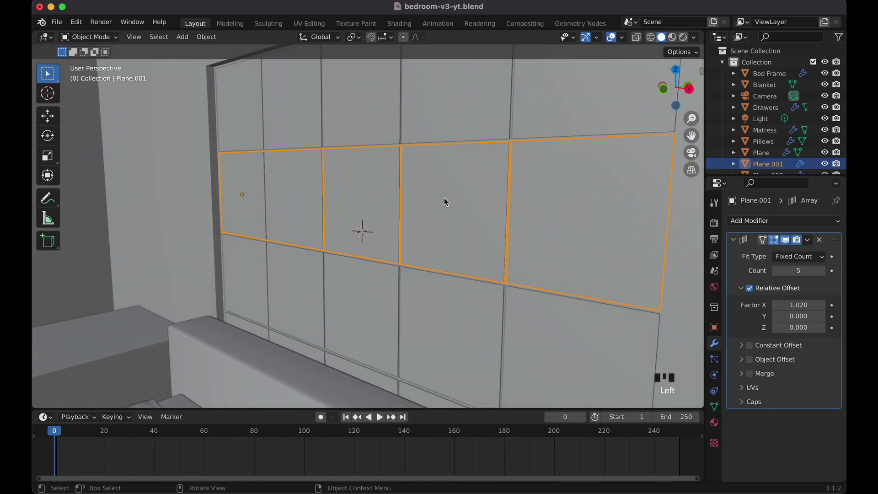
{"action": "left_click", "coordinate": [683, 37]}
{"action": "scroll", "coordinate": [589, 156], "scroll_direction": "left", "scroll_amount": 1}
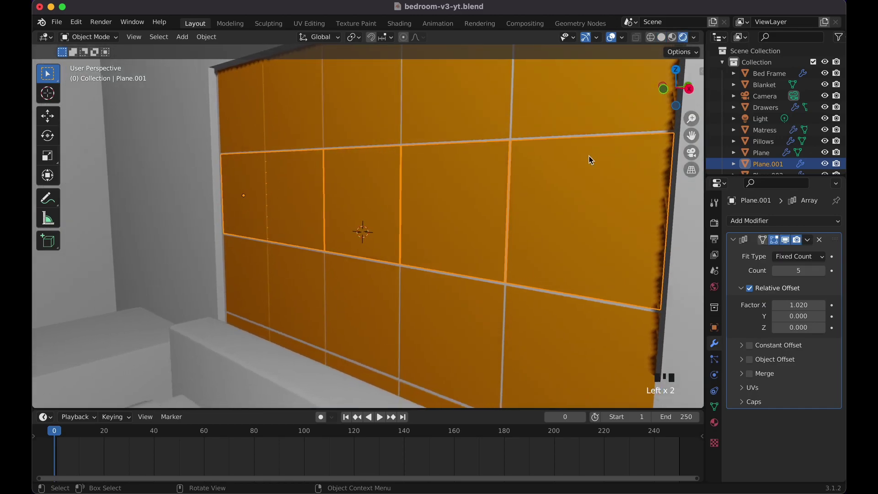
{"action": "key", "text": "Tab"}
{"action": "key", "text": "e"}
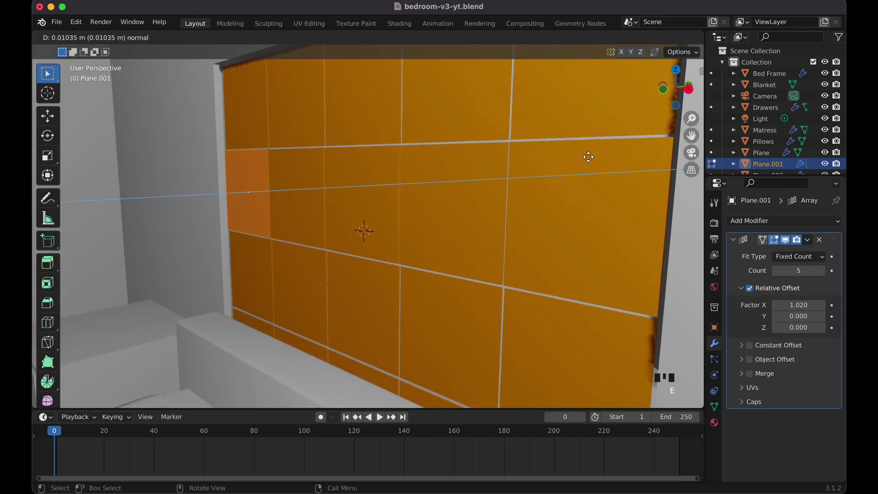
{"action": "left_click", "coordinate": [587, 156]}
{"action": "scroll", "coordinate": [587, 156], "scroll_direction": "up", "scroll_amount": 6}
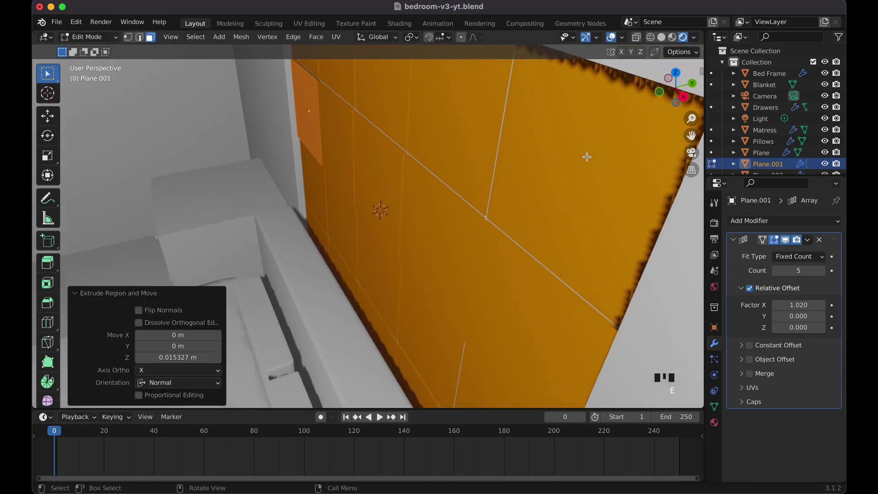
- Leave mesh editing and check the extruded middle tile row through the camera and up close
{"action": "key", "text": "Tab"}
{"action": "scroll", "coordinate": [588, 156], "scroll_direction": "down", "scroll_amount": 8}
{"action": "left_click", "coordinate": [692, 152]}
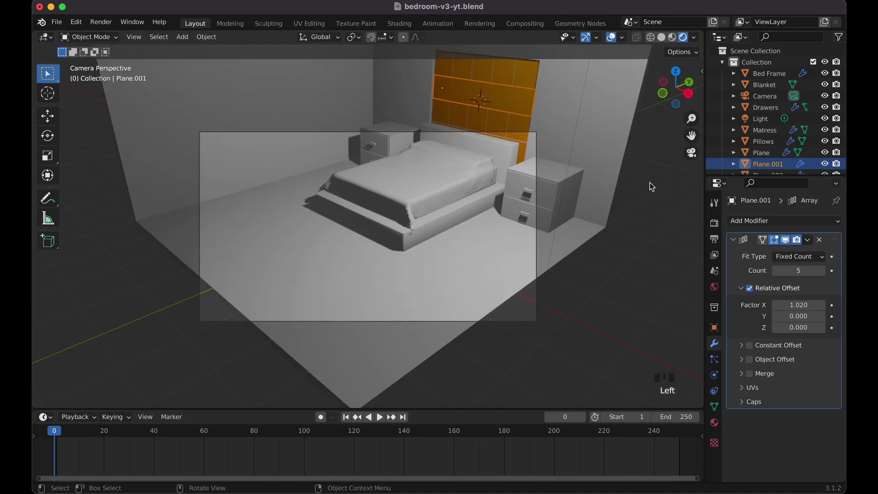
{"action": "left_click", "coordinate": [646, 186]}
{"action": "left_click", "coordinate": [692, 155]}
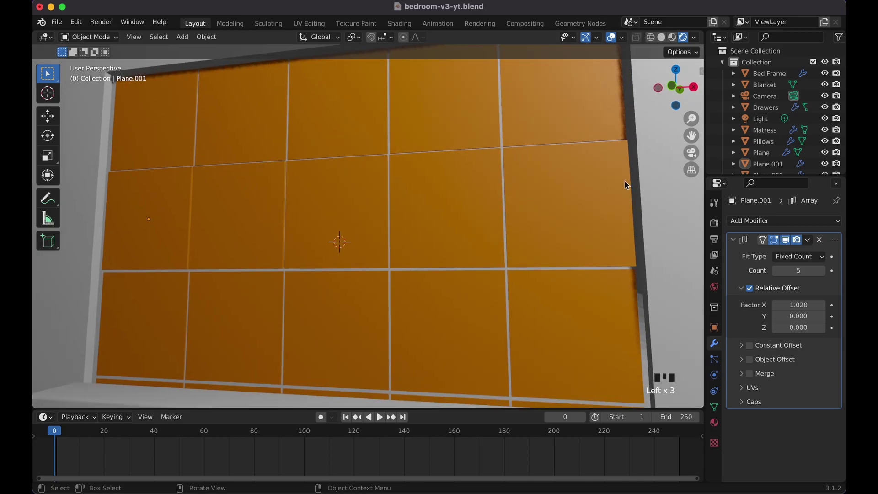
{"action": "left_click", "coordinate": [665, 205]}
{"action": "scroll", "coordinate": [664, 207], "scroll_direction": "right", "scroll_amount": 10}
- Undo the extrusion of the middle tile row and return to Object Mode
{"action": "key", "text": "ctrl+z"}
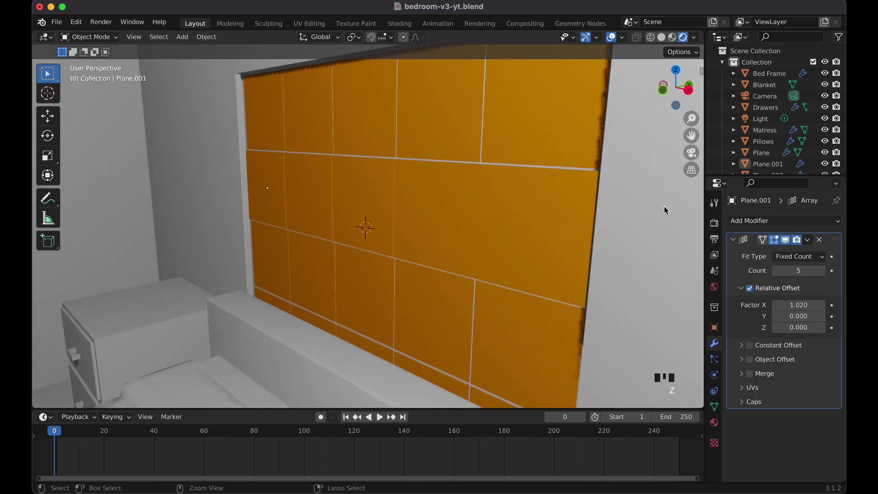
{"action": "key", "text": "super+z"}
{"action": "key", "text": "super+z"}
{"action": "key", "text": "super+z"}
{"action": "left_click", "coordinate": [648, 221]}
{"action": "scroll", "coordinate": [647, 222], "scroll_direction": "down", "scroll_amount": 1}
{"action": "key", "text": "Tab"}
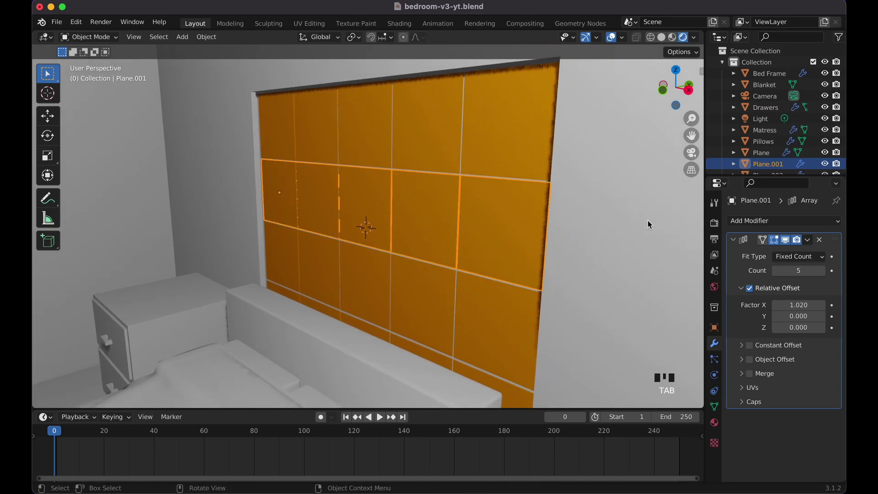
- Deselect the tile row and save the bedroom-v3-yt.blend file
{"action": "scroll", "coordinate": [648, 222], "scroll_direction": "down", "scroll_amount": 3}
{"action": "left_click", "coordinate": [648, 221]}
{"action": "scroll", "coordinate": [648, 222], "scroll_direction": "down", "scroll_amount": 4}
{"action": "scroll", "coordinate": [647, 222], "scroll_direction": "left", "scroll_amount": 3}
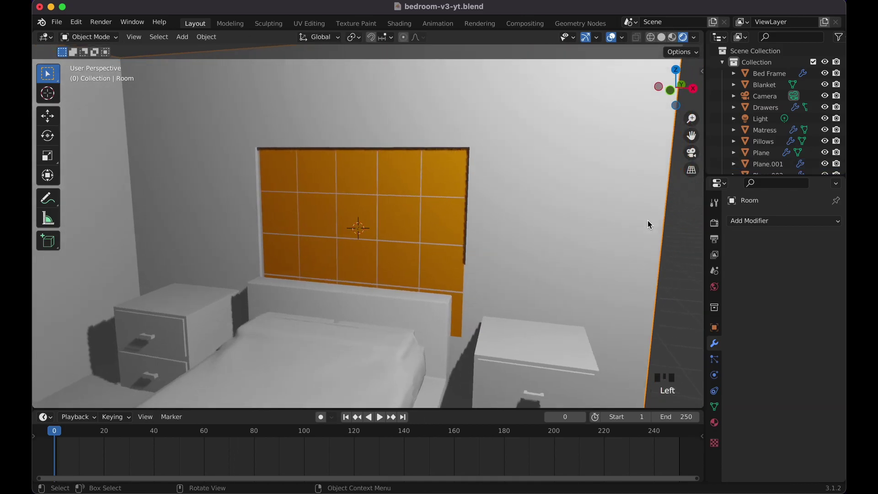
{"action": "key", "text": "super+s"}
{"action": "scroll", "coordinate": [648, 220], "scroll_direction": "down", "scroll_amount": 6}
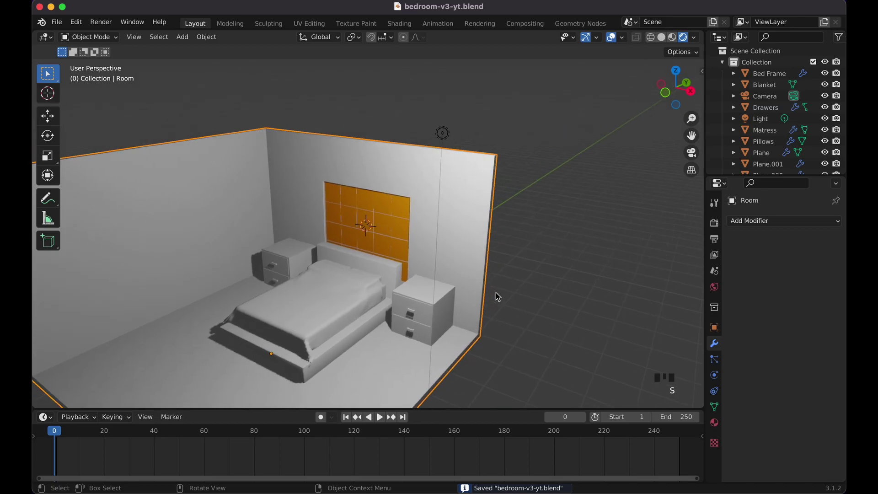
{"action": "scroll", "coordinate": [498, 295], "scroll_direction": "up", "scroll_amount": 6}
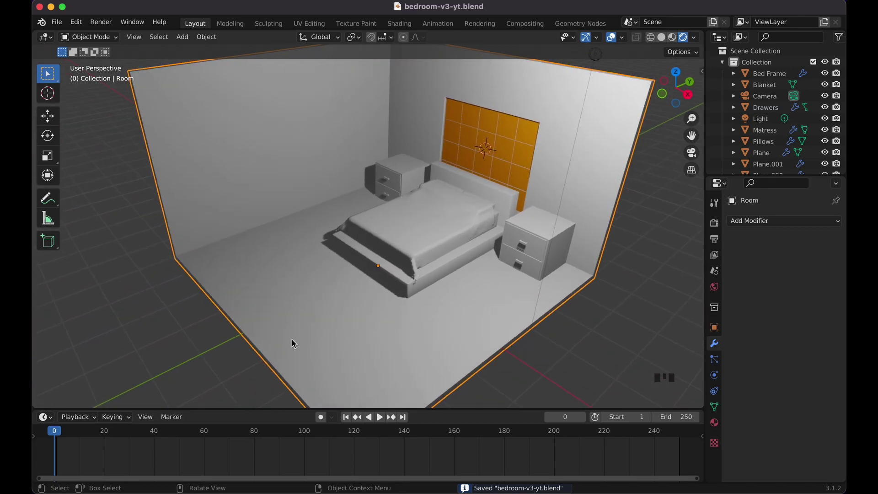
{"action": "key", "text": "super+s"}
- Add a 2 m cube on the floor in front of the bed and raise it 1 m along Z
{"action": "key", "text": "shift+a"}
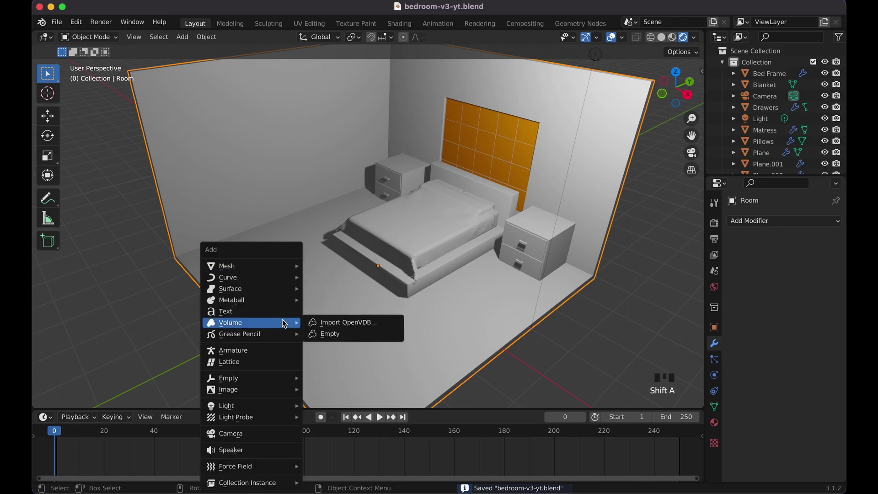
{"action": "mouse_move", "coordinate": [297, 267]}
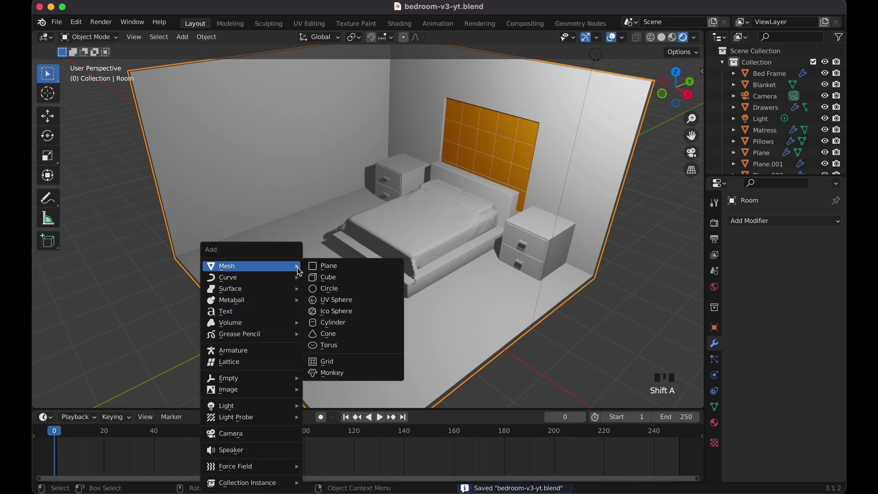
{"action": "left_click", "coordinate": [328, 283]}
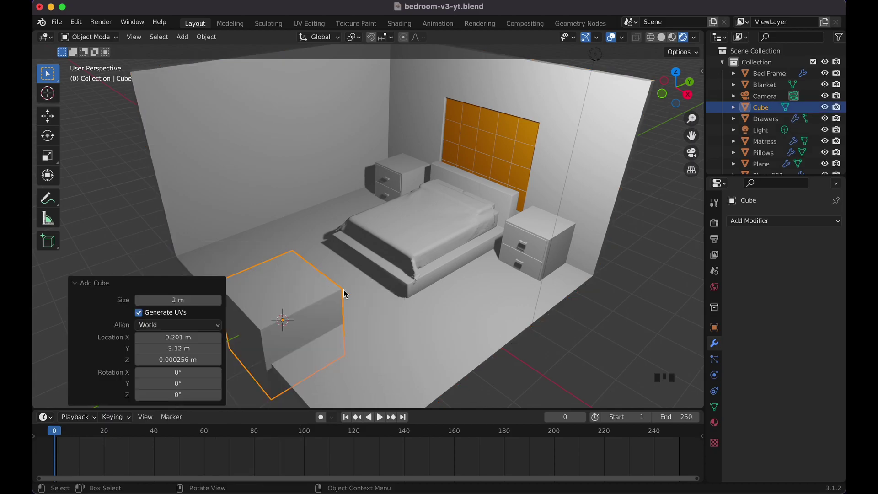
{"action": "scroll", "coordinate": [344, 292], "scroll_direction": "left", "scroll_amount": 10}
{"action": "type", "text": "gz1"}
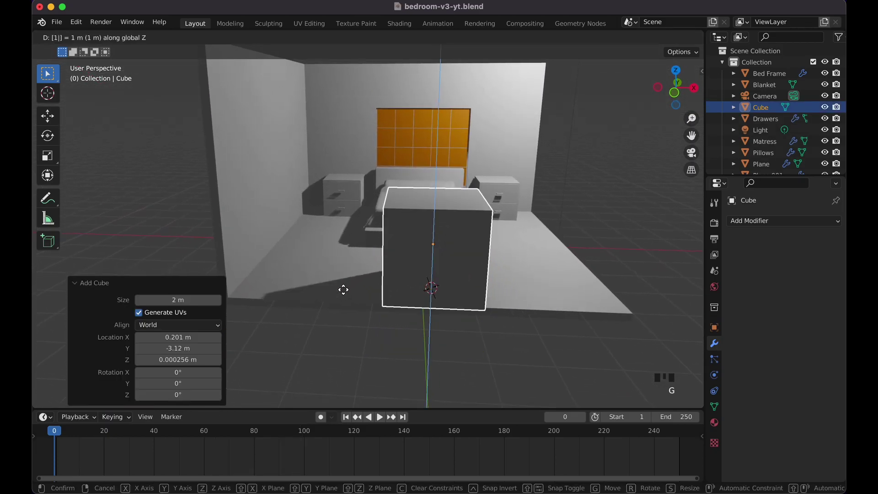
{"action": "key", "text": "Return"}
- Scale the cube in front of the bed to about 0.68 along the Y axis
{"action": "middle_click_drag", "start_coordinate": [344, 290], "coordinate": [450, 278]}
{"action": "key", "text": "s"}
{"action": "key", "text": "y"}
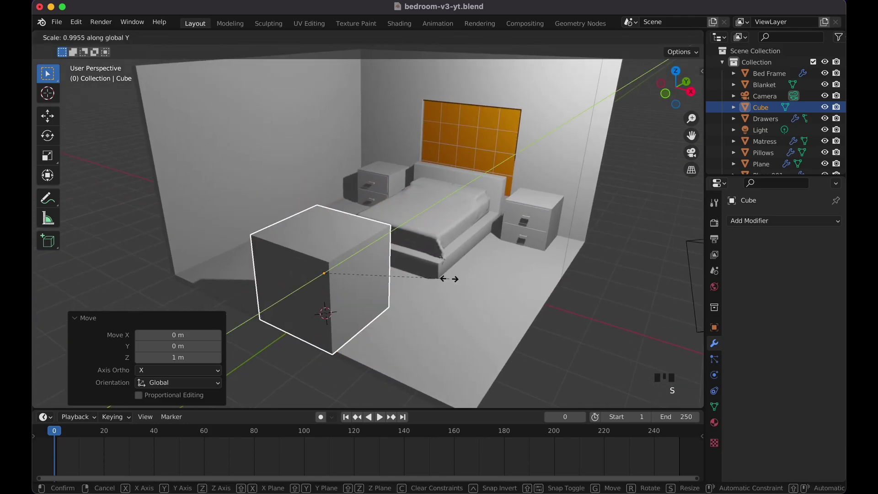
{"action": "left_click", "coordinate": [408, 280]}
- Scale the cube in front of the bed to about 0.61 along Z and about 0.72 along Y
{"action": "key", "text": "s"}
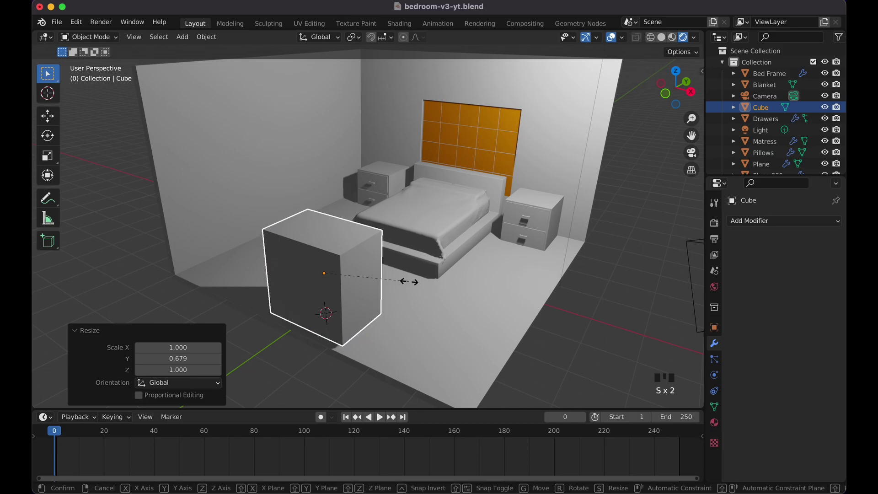
{"action": "key", "text": "z"}
{"action": "left_click", "coordinate": [373, 293]}
{"action": "key", "text": "s"}
{"action": "key", "text": "y"}
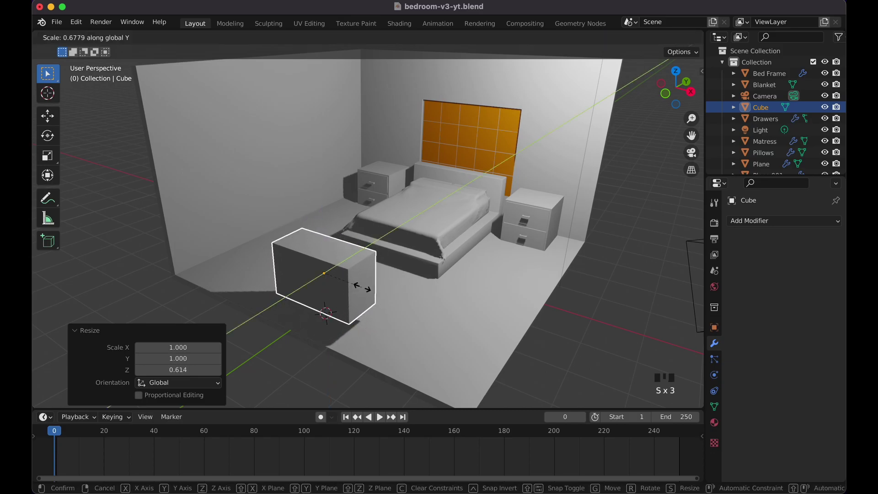
{"action": "left_click", "coordinate": [364, 288]}
- Show the scene from the front in wireframe and lower the cube about 0.36 m along Z onto the floor
{"action": "middle_click_drag", "start_coordinate": [364, 288], "coordinate": [365, 288]}
{"action": "key", "text": "KP_1"}
{"action": "key", "text": "g"}
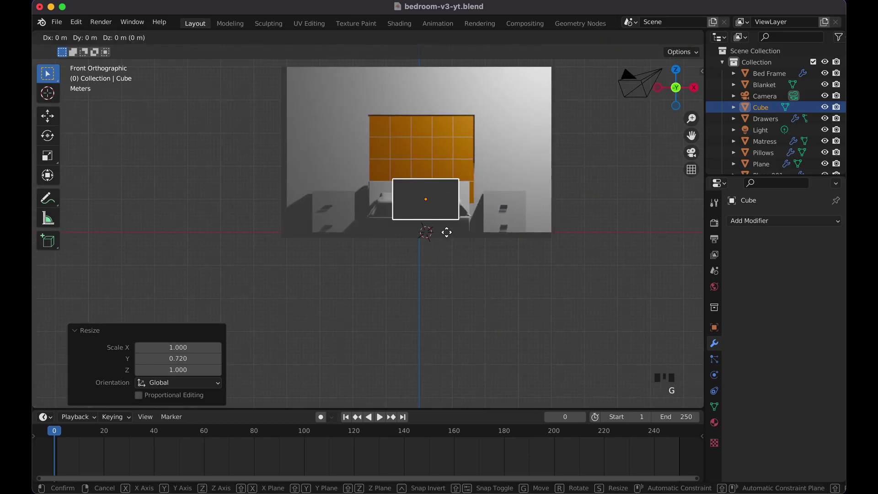
{"action": "key", "text": "Escape"}
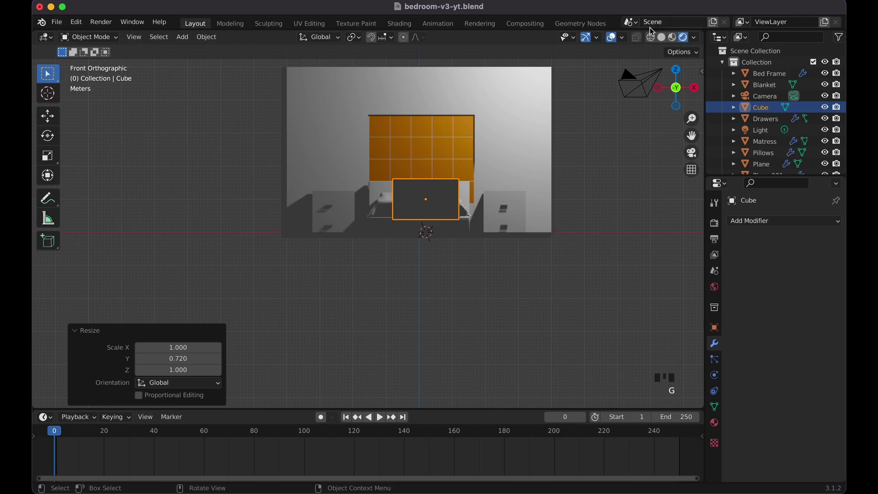
{"action": "left_click", "coordinate": [662, 38]}
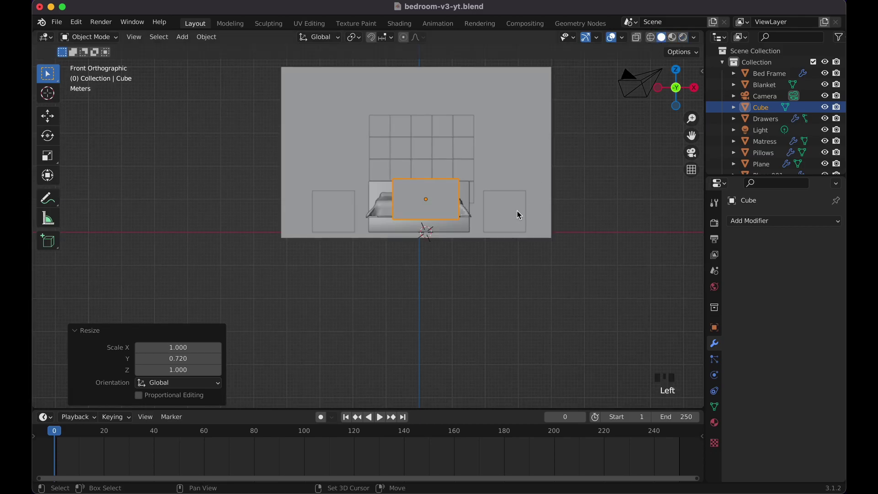
{"action": "key", "text": "shift+z"}
{"action": "key", "text": "g"}
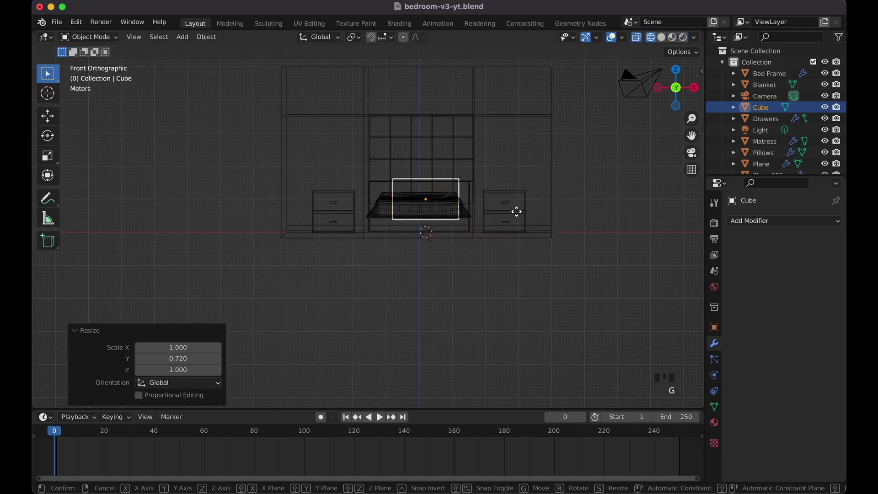
{"action": "key", "text": "z"}
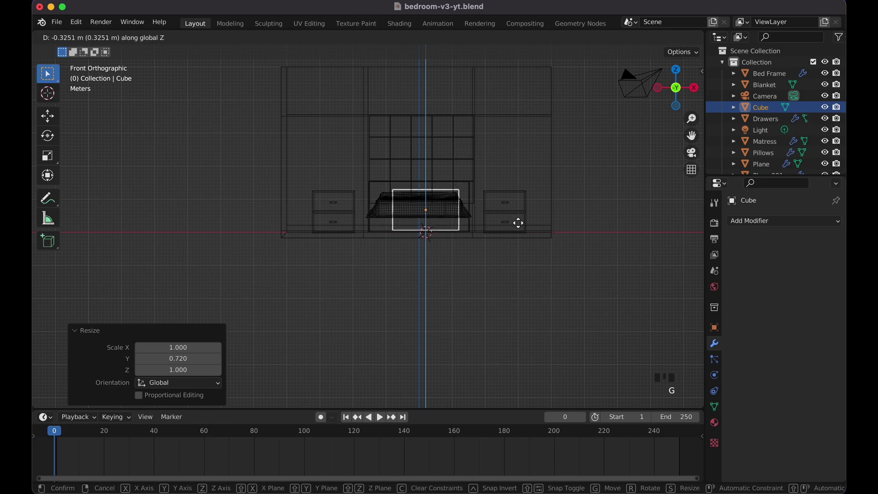
{"action": "left_click", "coordinate": [518, 223]}
- Scale the cube to about 1.83 along X and shift it about -0.17 m along X to centre it on the bed
{"action": "scroll", "coordinate": [518, 223], "scroll_direction": "up", "scroll_amount": 10}
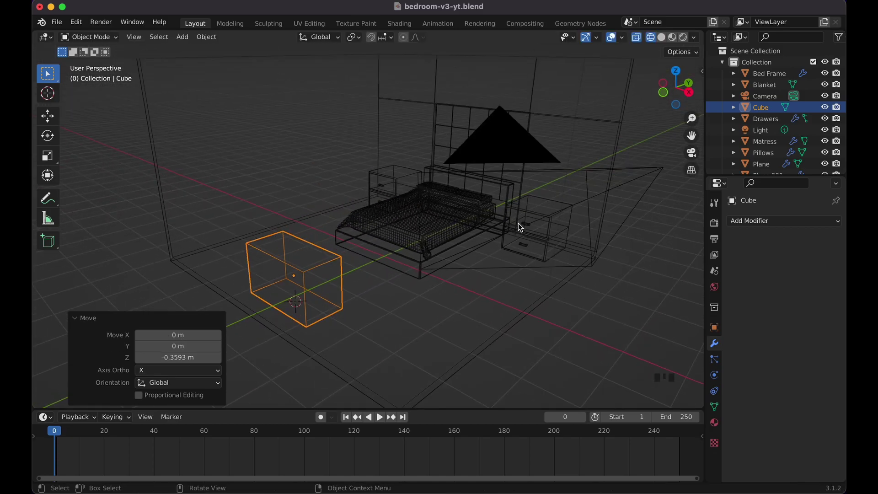
{"action": "key", "text": "s"}
{"action": "key", "text": "x"}
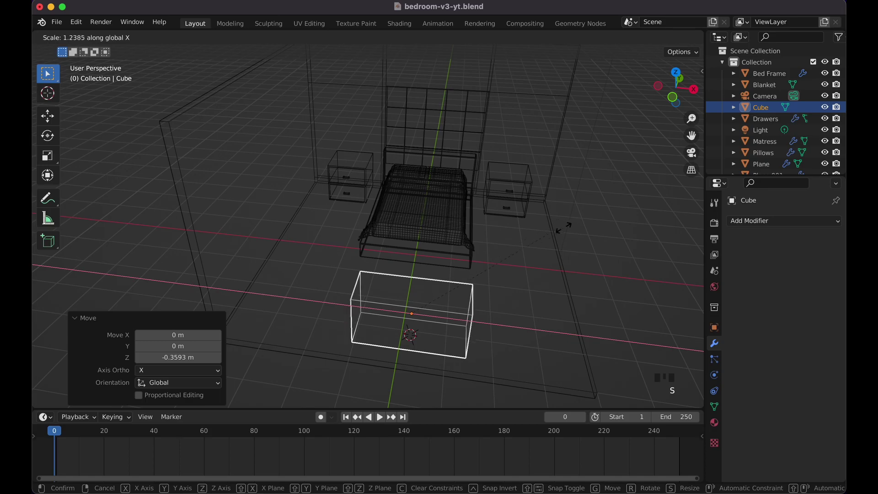
{"action": "left_click", "coordinate": [657, 241]}
{"action": "key", "text": "KP_1"}
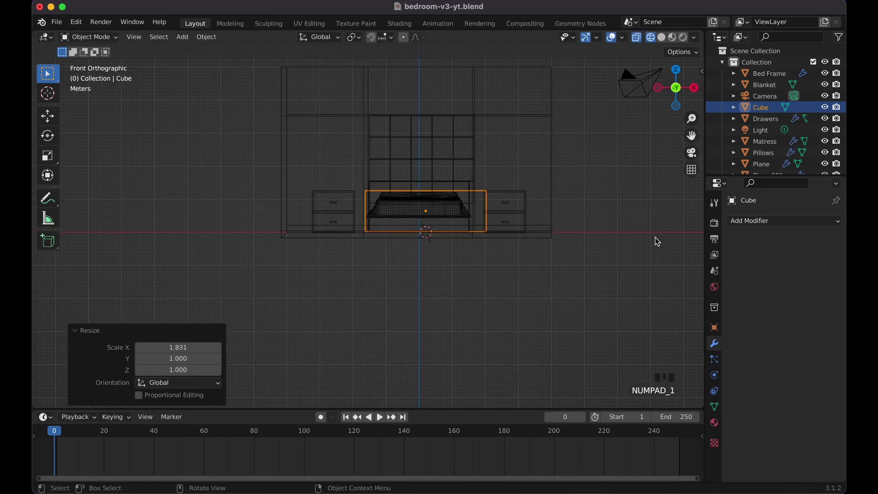
{"action": "key", "text": "g"}
{"action": "key", "text": "x"}
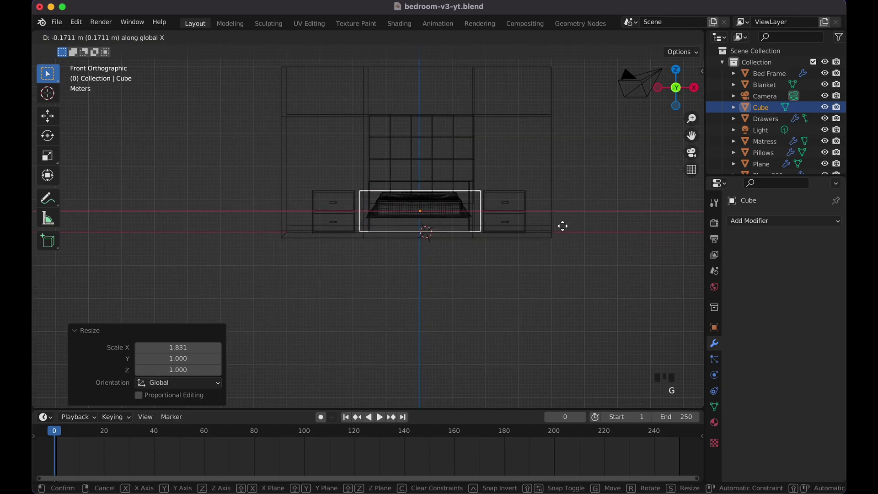
{"action": "left_click", "coordinate": [566, 230]}
- Enter Edit Mode on the stretched cube and isolate it in Local View
{"action": "scroll", "coordinate": [563, 226], "scroll_direction": "right", "scroll_amount": 5}
{"action": "key", "text": "Tab"}
{"action": "scroll", "coordinate": [562, 226], "scroll_direction": "right", "scroll_amount": 10}
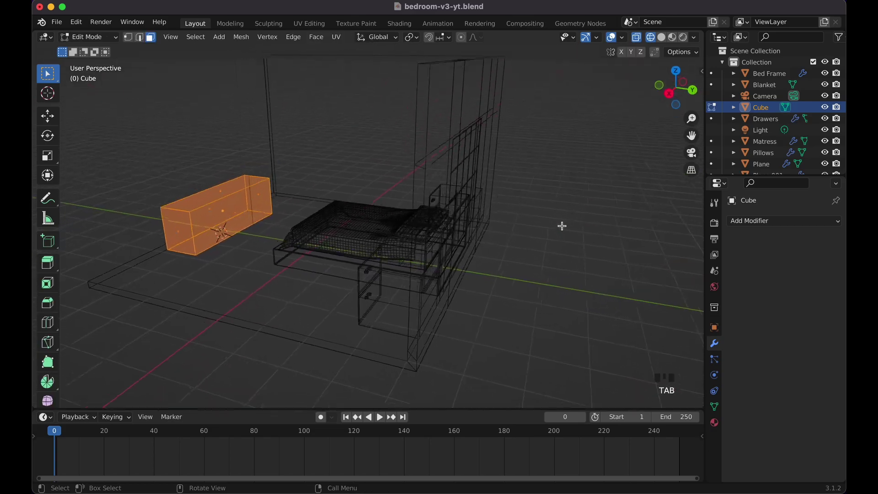
{"action": "scroll", "coordinate": [563, 226], "scroll_direction": "left", "scroll_amount": 10}
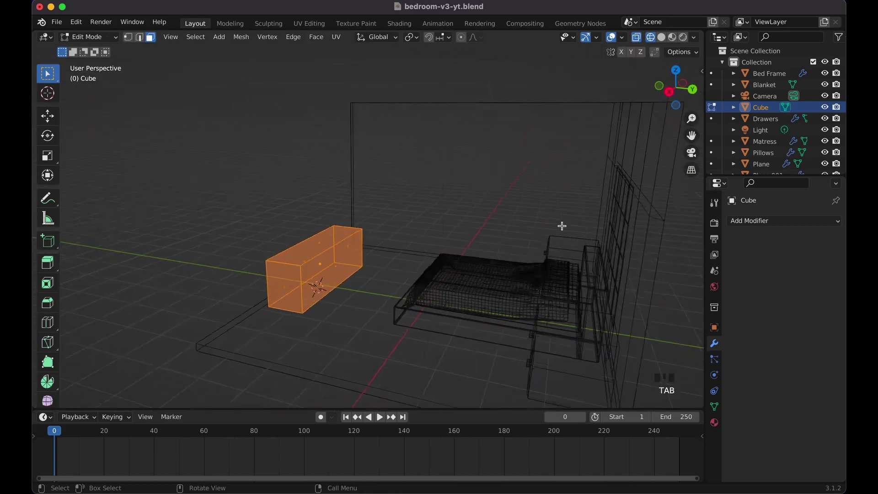
{"action": "scroll", "coordinate": [563, 226], "scroll_direction": "down", "scroll_amount": 3}
{"action": "scroll", "coordinate": [562, 226], "scroll_direction": "right", "scroll_amount": 3}
{"action": "scroll", "coordinate": [563, 226], "scroll_direction": "left", "scroll_amount": 6}
{"action": "scroll", "coordinate": [562, 226], "scroll_direction": "right", "scroll_amount": 2}
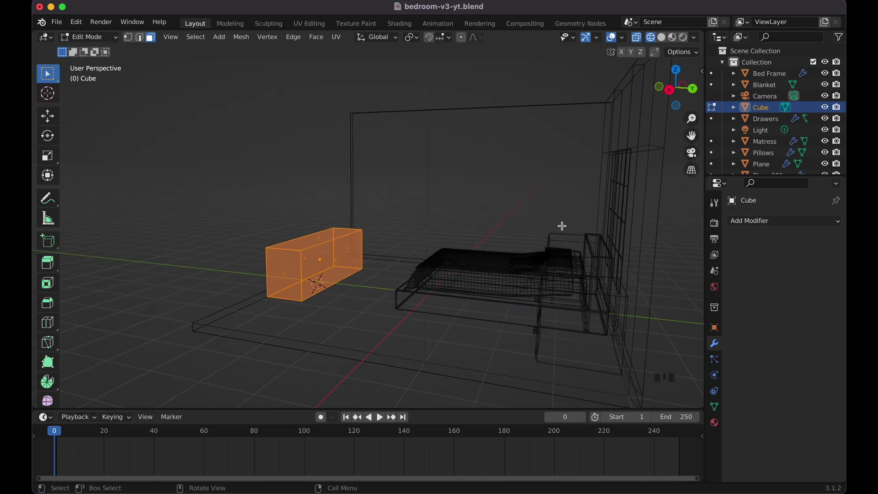
{"action": "key", "text": "slash"}
{"action": "scroll", "coordinate": [563, 226], "scroll_direction": "right", "scroll_amount": 6}
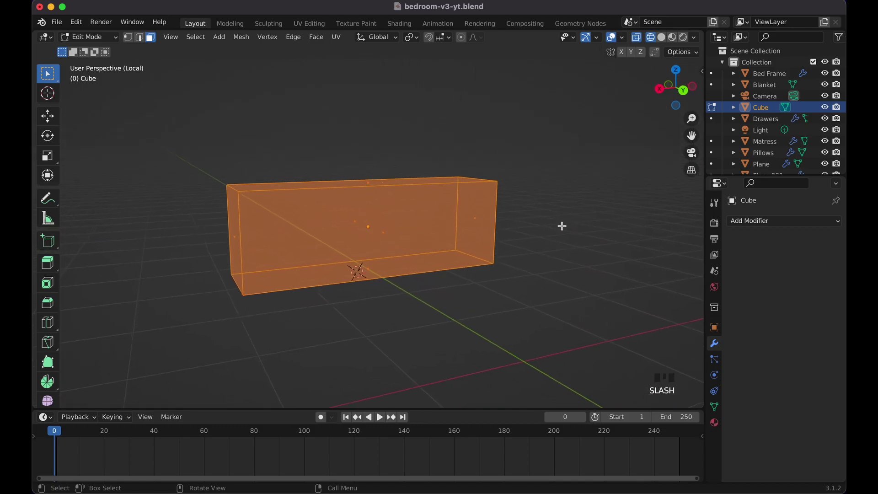
{"action": "scroll", "coordinate": [404, 225], "scroll_direction": "up", "scroll_amount": 4}
{"action": "scroll", "coordinate": [404, 225], "scroll_direction": "down", "scroll_amount": 4}
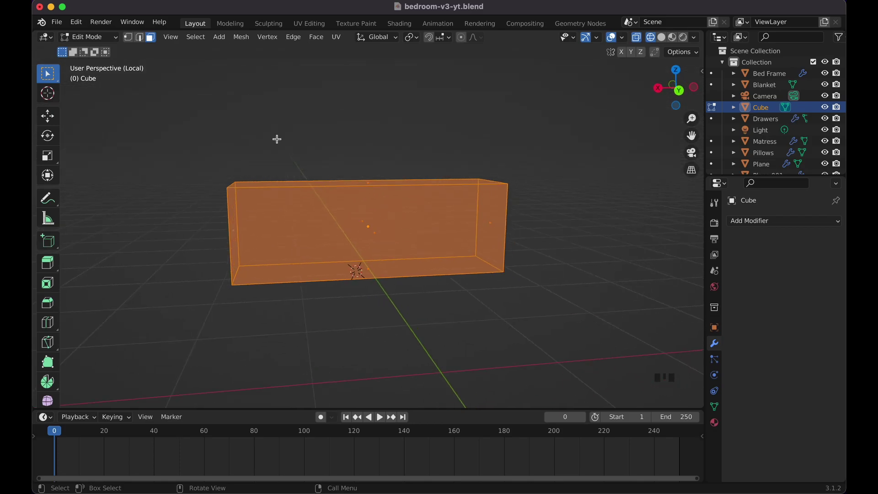
- Select the cube's long face and check its orientation toward the bed in the full scene, returning to Local View
{"action": "left_click", "coordinate": [372, 227]}
{"action": "scroll", "coordinate": [372, 227], "scroll_direction": "right", "scroll_amount": 5}
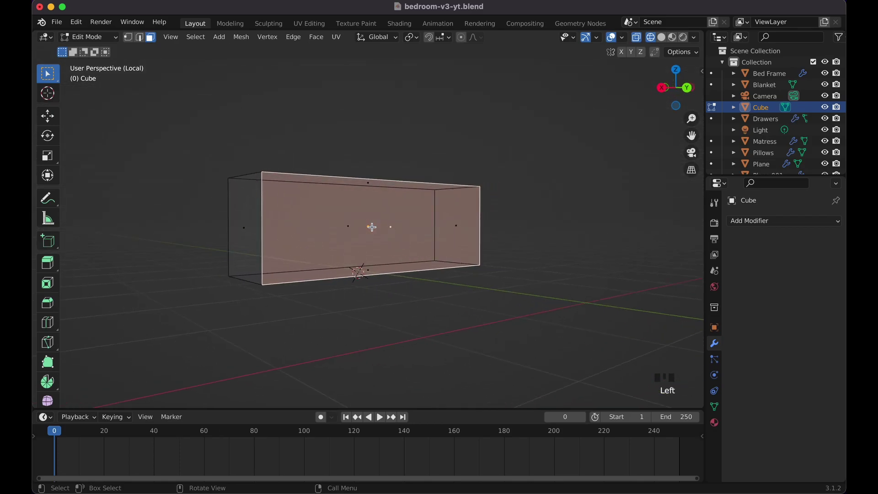
{"action": "scroll", "coordinate": [372, 227], "scroll_direction": "left", "scroll_amount": 4}
{"action": "key", "text": "slash"}
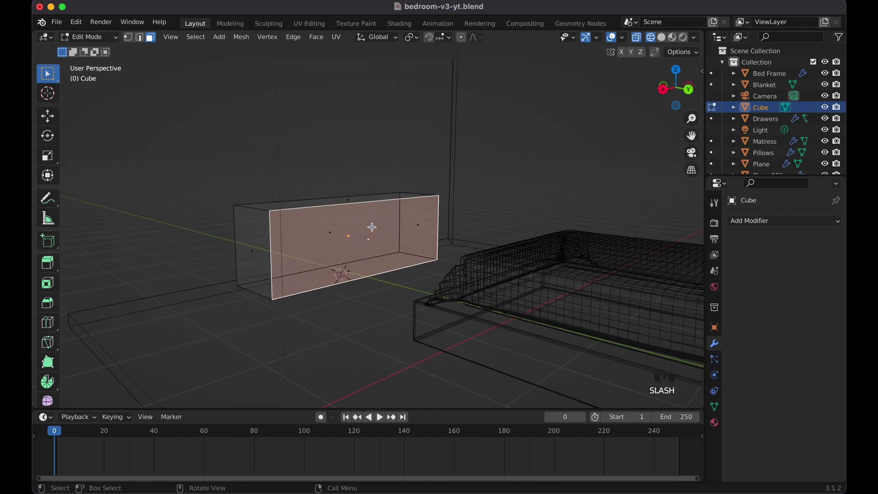
{"action": "key", "text": "slash"}
- Hide all faces of the cube except the long face toward the bed
{"action": "scroll", "coordinate": [372, 227], "scroll_direction": "right", "scroll_amount": 5}
{"action": "scroll", "coordinate": [372, 227], "scroll_direction": "up", "scroll_amount": 2}
{"action": "scroll", "coordinate": [371, 227], "scroll_direction": "left", "scroll_amount": 7}
{"action": "left_click_drag", "start_coordinate": [280, 121], "coordinate": [373, 366]}
{"action": "scroll", "coordinate": [373, 366], "scroll_direction": "right", "scroll_amount": 3}
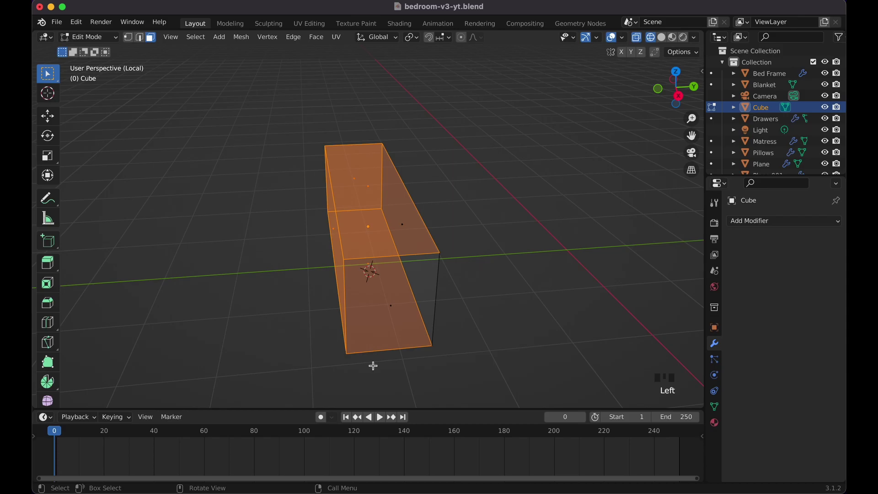
{"action": "key", "text": "h"}
{"action": "left_click", "coordinate": [391, 309]}
{"action": "key", "text": "h"}
{"action": "scroll", "coordinate": [391, 309], "scroll_direction": "right", "scroll_amount": 8}
{"action": "scroll", "coordinate": [390, 310], "scroll_direction": "up", "scroll_amount": 3, "text": "shift"}
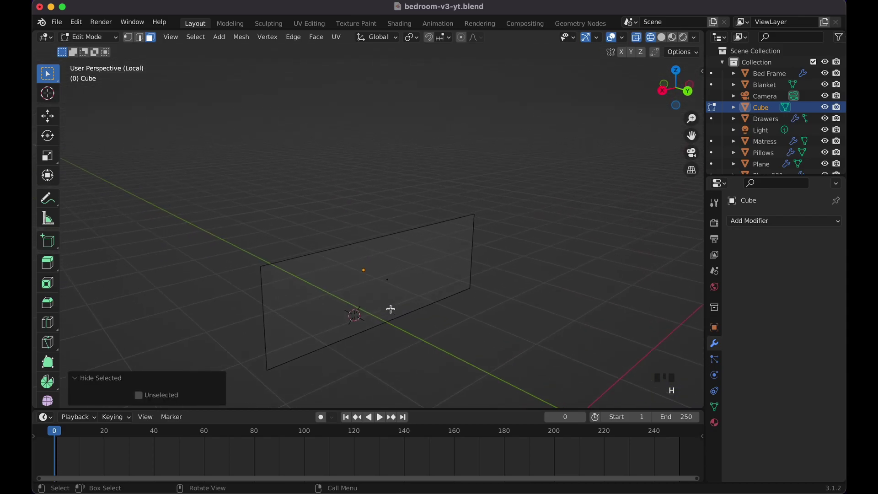
- Divide the long face into six panels with two vertical loop cuts and one centred horizontal loop cut
{"action": "key", "text": "alt+h"}
{"action": "scroll", "coordinate": [387, 284], "scroll_direction": "right", "scroll_amount": 5}
{"action": "key", "text": "ctrl+r"}
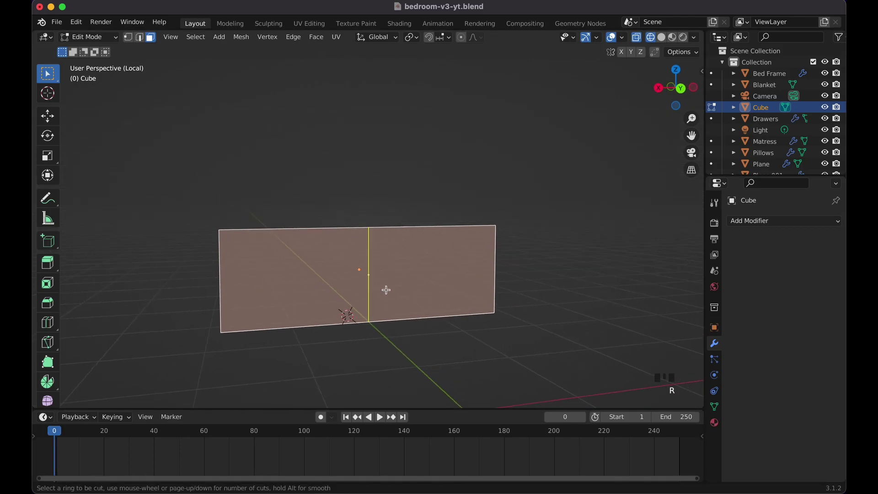
{"action": "scroll", "coordinate": [387, 290], "scroll_direction": "up", "scroll_amount": 1}
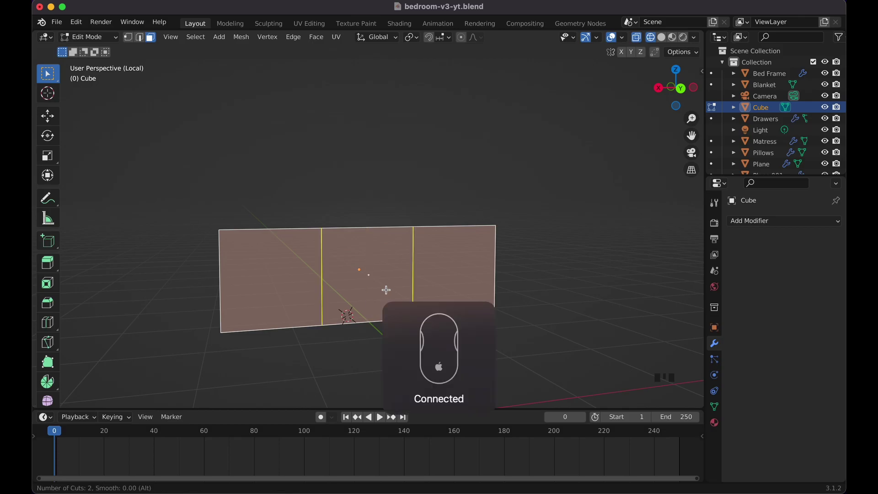
{"action": "scroll", "coordinate": [387, 290], "scroll_direction": "down", "scroll_amount": 1}
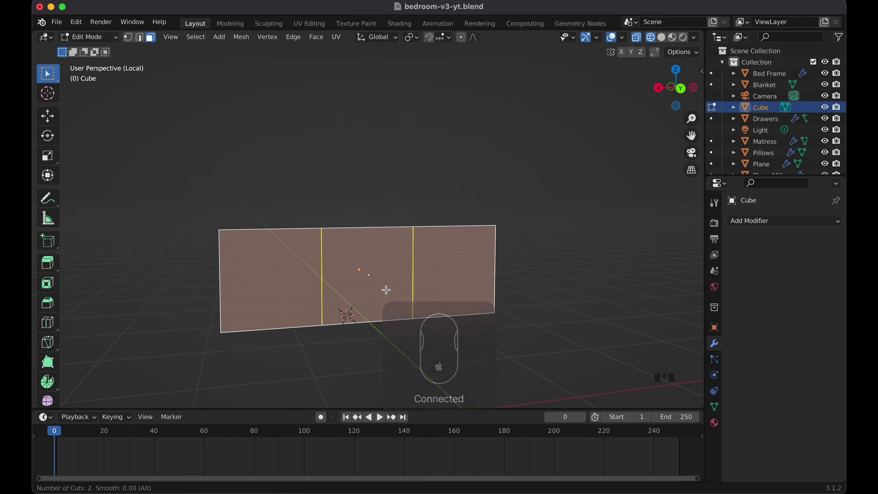
{"action": "left_click", "coordinate": [386, 290]}
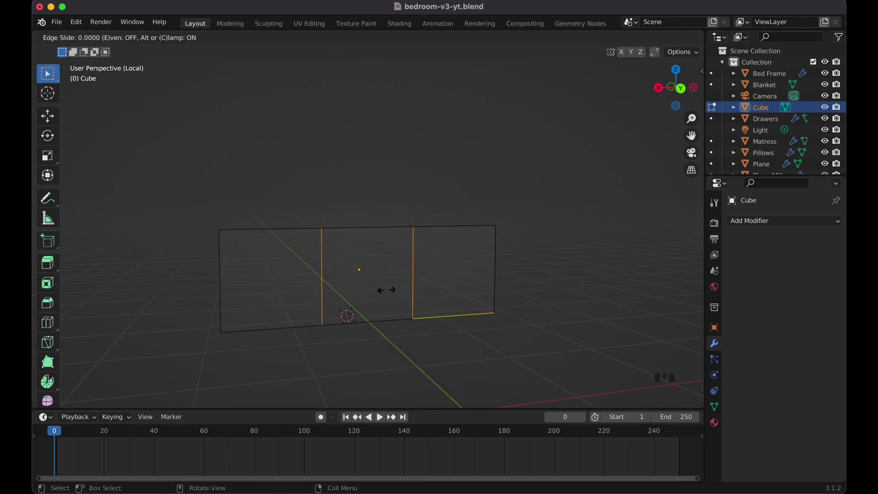
{"action": "right_click", "coordinate": [387, 290]}
{"action": "key", "text": "ctrl+r"}
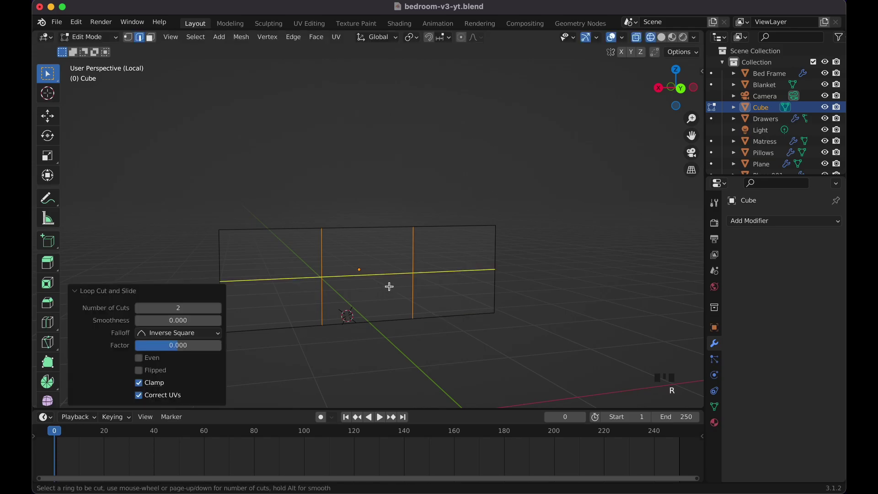
{"action": "left_click", "coordinate": [389, 286]}
{"action": "right_click", "coordinate": [389, 286]}
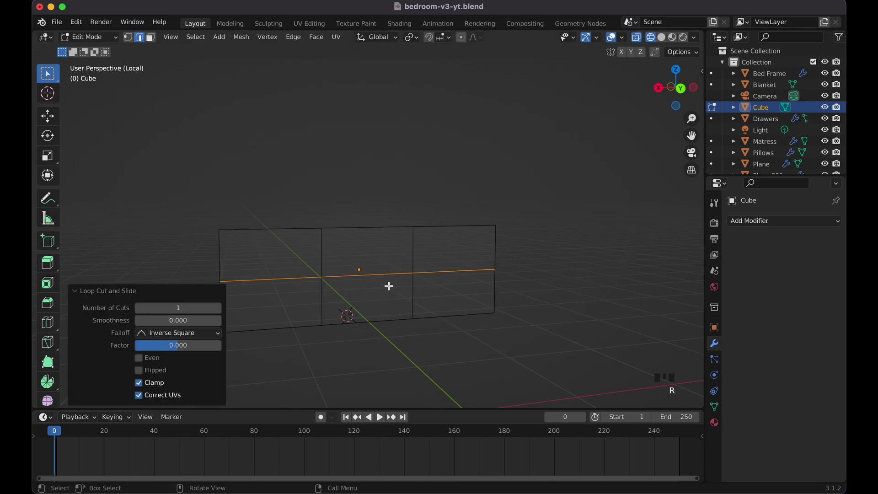
- Select all six panels of the long face for face editing
{"action": "key", "text": "Tab"}
{"action": "middle_click_drag", "start_coordinate": [389, 287], "coordinate": [408, 293]}
{"action": "key", "text": "Tab"}
{"action": "key", "text": "a"}
- Cancel the trial inset of the panels and apply all transforms to the cube in Object Mode
{"action": "key", "text": "i"}
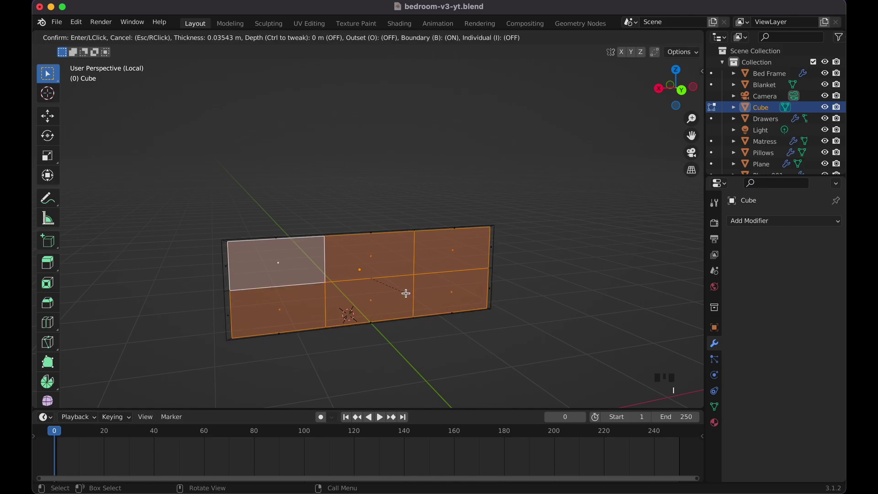
{"action": "key", "text": "Escape"}
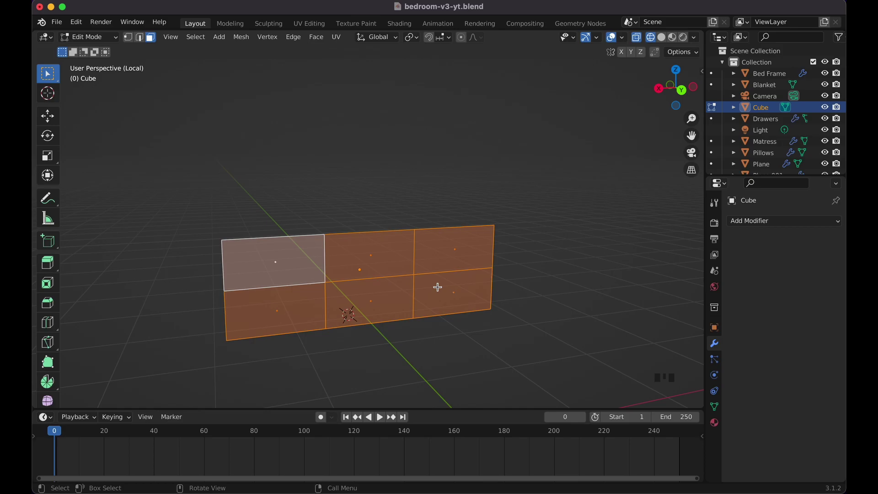
{"action": "key", "text": "Tab"}
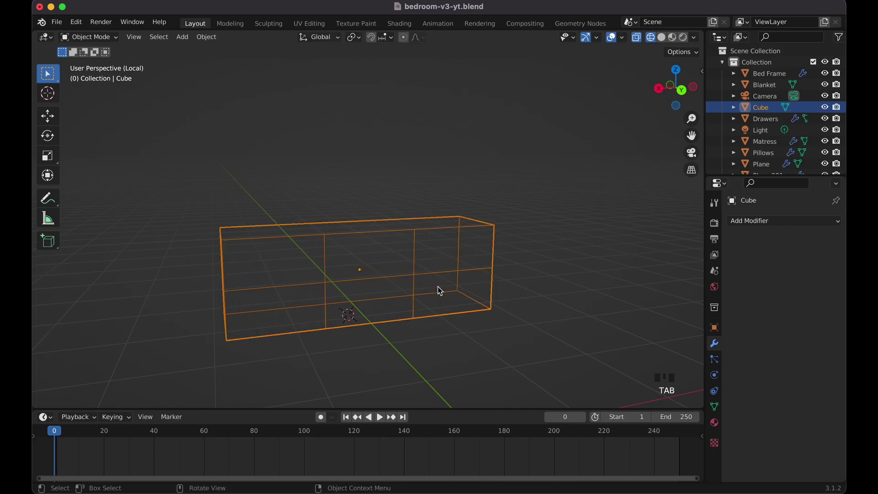
{"action": "key", "text": "super+a"}
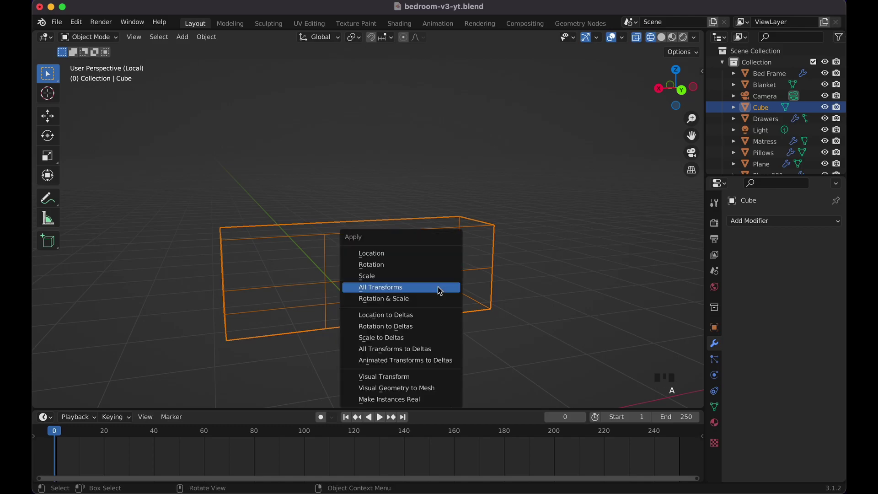
{"action": "left_click", "coordinate": [440, 290]}
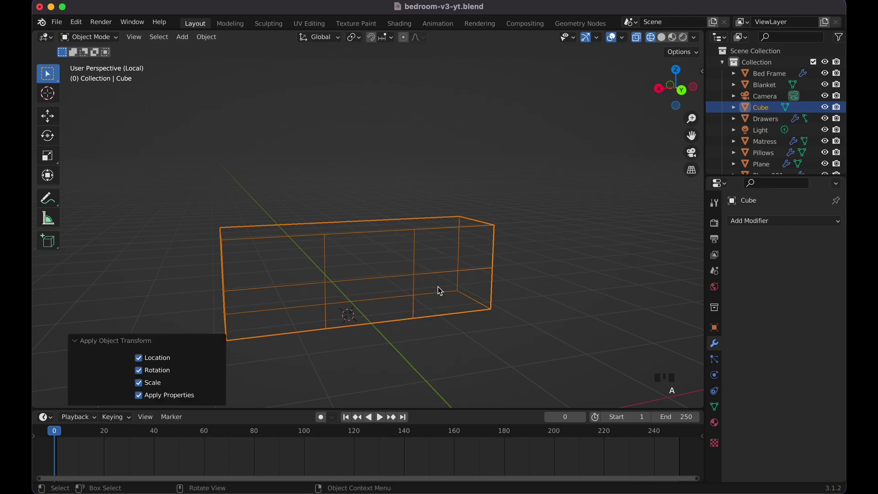
- Inset the six front panels individually with a thickness of about 0.054 m
{"action": "key", "text": "Tab"}
{"action": "key", "text": "i"}
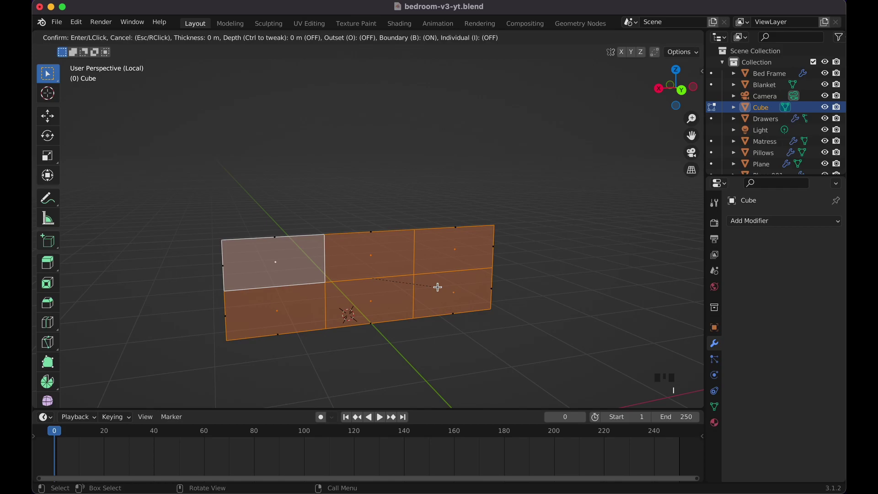
{"action": "key", "text": "i"}
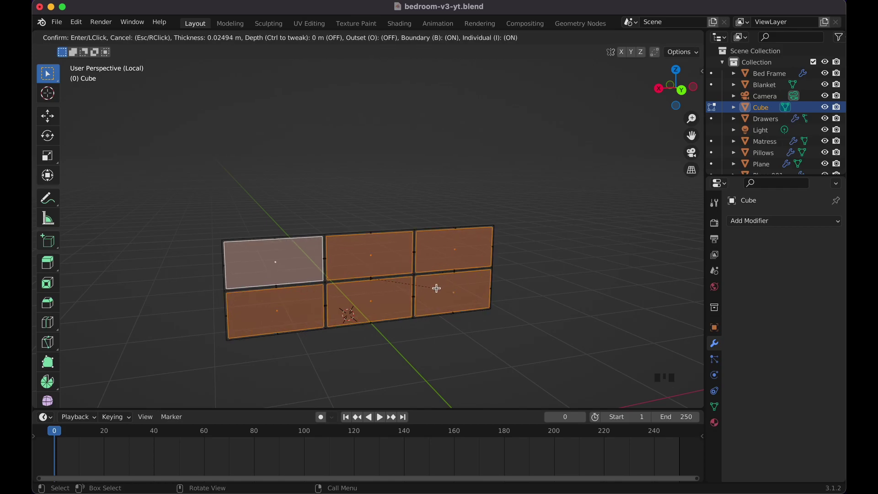
{"action": "left_click", "coordinate": [436, 288]}
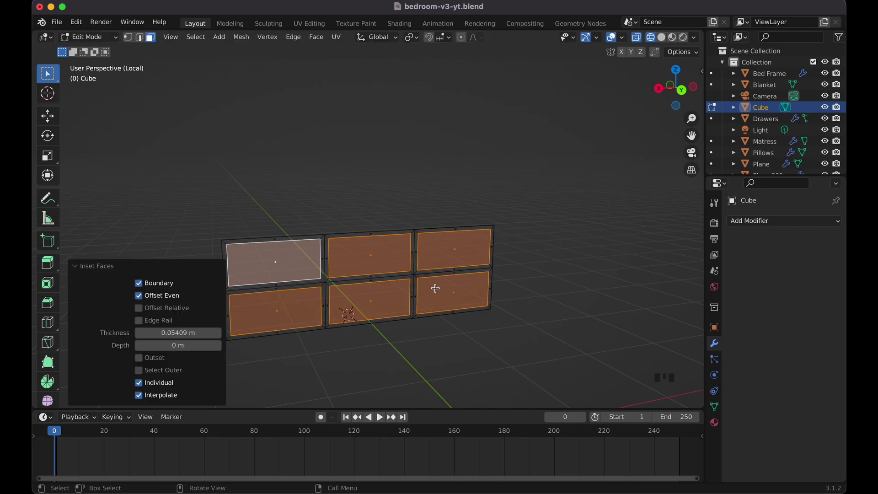
{"action": "scroll", "coordinate": [435, 288], "scroll_direction": "left", "scroll_amount": 10}
{"action": "scroll", "coordinate": [436, 288], "scroll_direction": "right", "scroll_amount": 3}
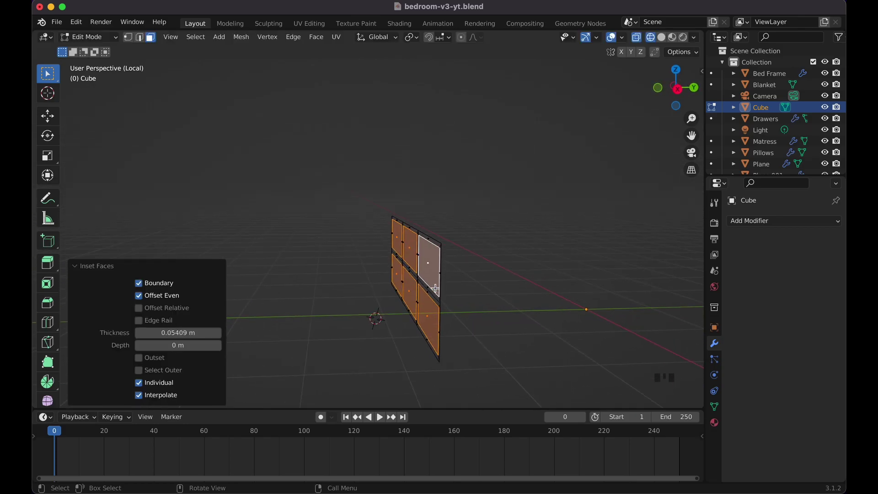
- Leave local view and reveal the hidden faces of the cube
{"action": "scroll", "coordinate": [436, 288], "scroll_direction": "right", "scroll_amount": 3}
{"action": "key", "text": "slash"}
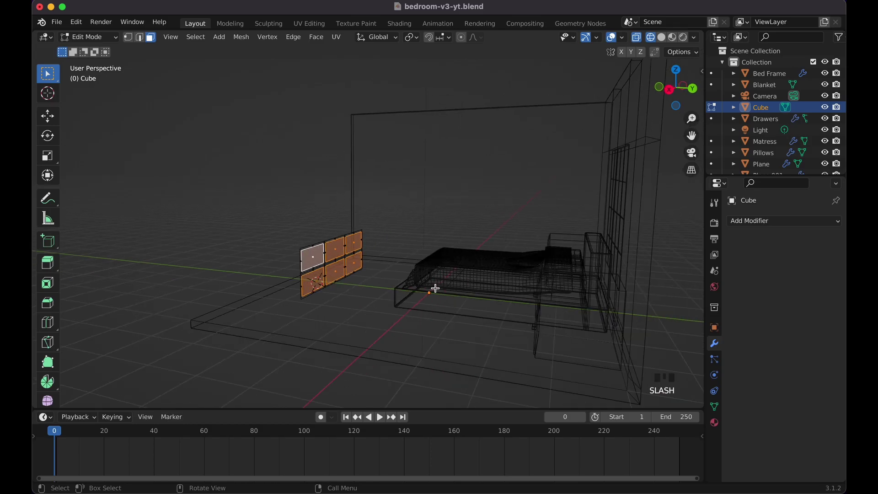
{"action": "key", "text": "alt+h"}
{"action": "scroll", "coordinate": [435, 288], "scroll_direction": "right", "scroll_amount": 8}
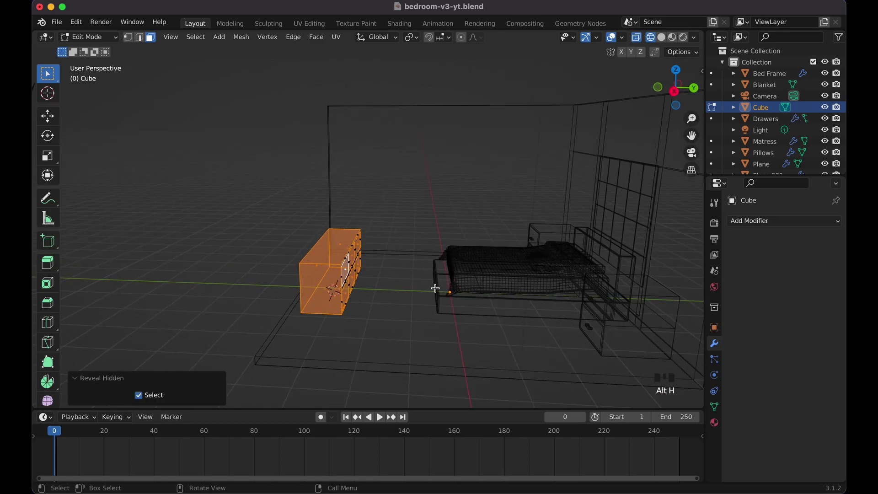
{"action": "scroll", "coordinate": [436, 288], "scroll_direction": "right", "scroll_amount": 6}
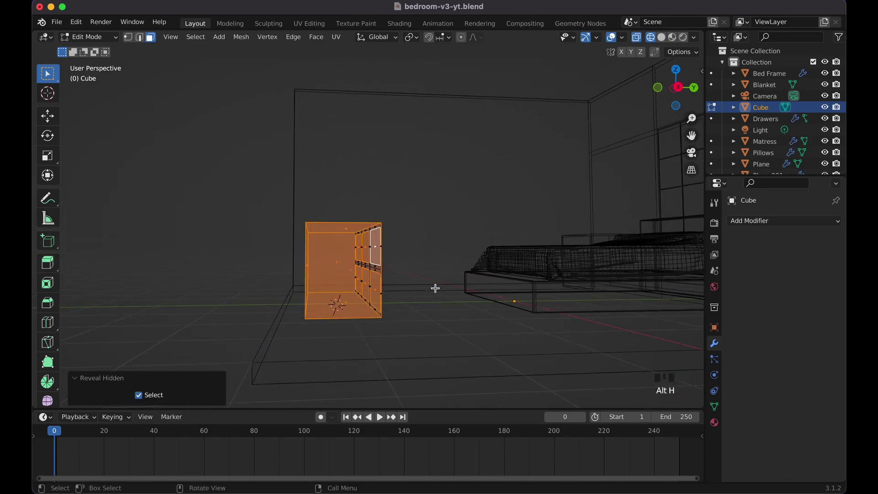
{"action": "key", "text": "e"}
{"action": "right_click", "coordinate": [431, 289]}
- Select only the six inset panels on the long face of the cube
{"action": "scroll", "coordinate": [428, 289], "scroll_direction": "right", "scroll_amount": 8}
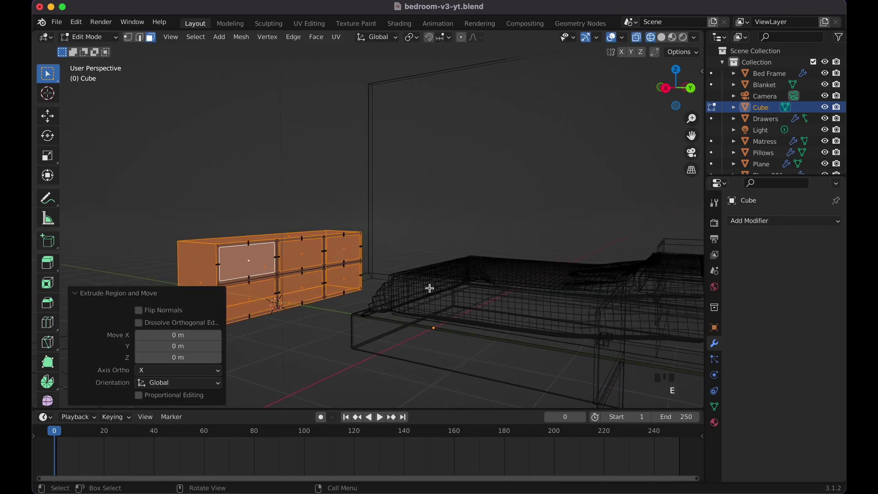
{"action": "left_click", "coordinate": [255, 265]}
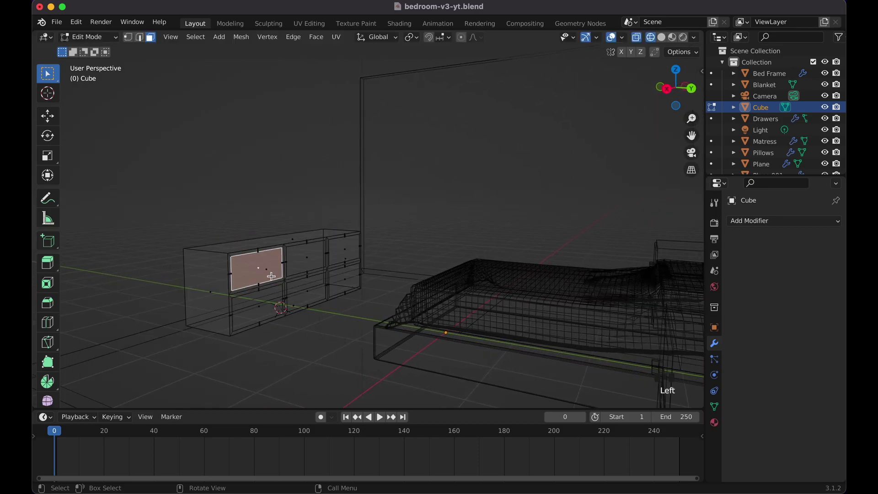
{"action": "left_click", "coordinate": [264, 306], "text": "shift"}
{"action": "left_click", "coordinate": [312, 294], "text": "shift"}
{"action": "left_click", "coordinate": [309, 260], "text": "shift"}
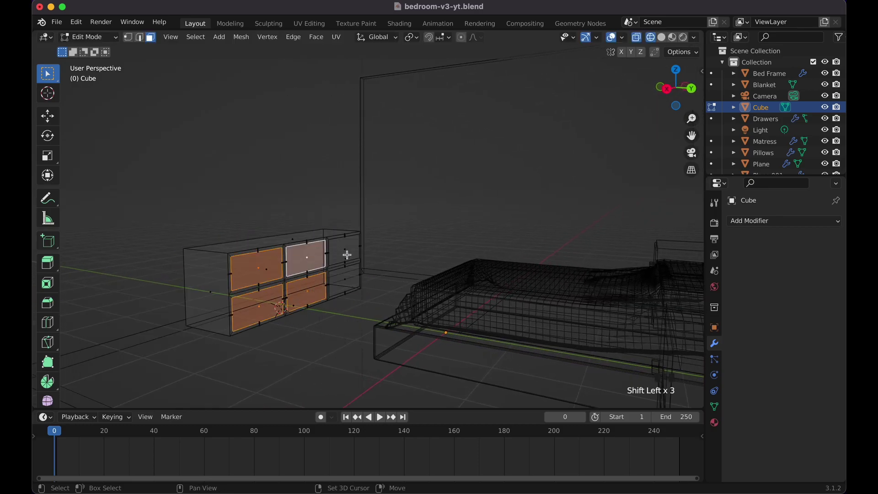
{"action": "left_click", "coordinate": [346, 254], "text": "shift"}
{"action": "left_click", "coordinate": [346, 249], "text": "shift"}
{"action": "left_click", "coordinate": [347, 275], "text": "shift"}
{"action": "middle_click_drag", "start_coordinate": [347, 275], "coordinate": [392, 247]}
{"action": "left_click", "coordinate": [392, 248], "text": "shift"}
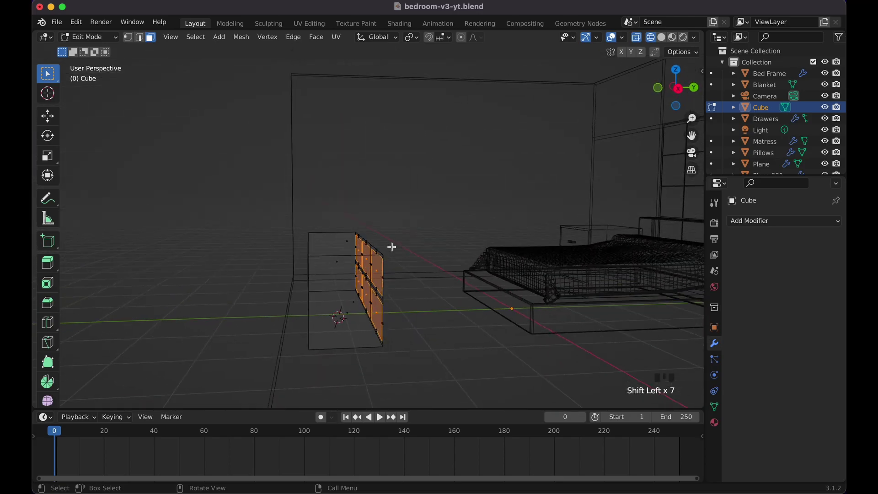
- Extrude the six selected panels inward about 0.83 m and return to Object Mode in solid shading
{"action": "key", "text": "e"}
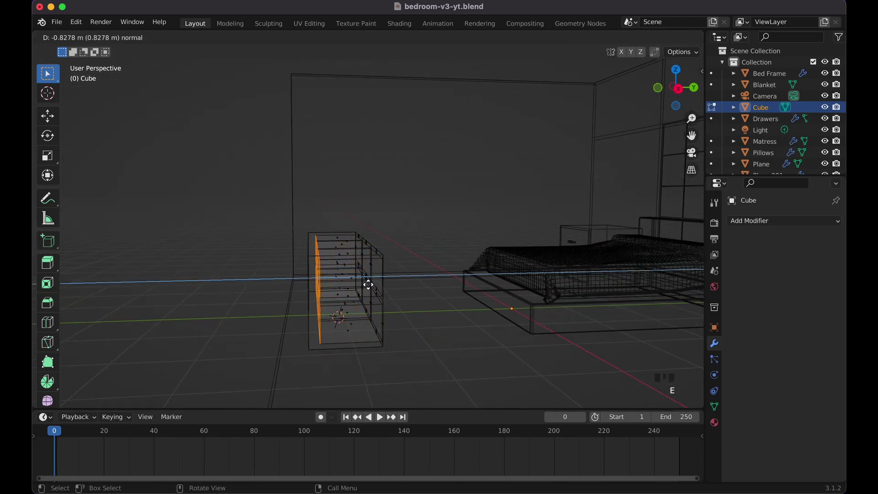
{"action": "left_click", "coordinate": [367, 285]}
{"action": "key", "text": "Tab"}
{"action": "middle_click_drag", "start_coordinate": [364, 284], "coordinate": [364, 284]}
{"action": "key", "text": "shift+z"}
{"action": "key", "text": "shift+z"}
{"action": "key", "text": "shift+z"}
- Place the 3D cursor on the top of the furniture piece, add a cube there and scale it down to a small block
{"action": "right_click", "coordinate": [421, 303], "text": "shift"}
{"action": "key", "text": "shift+a"}
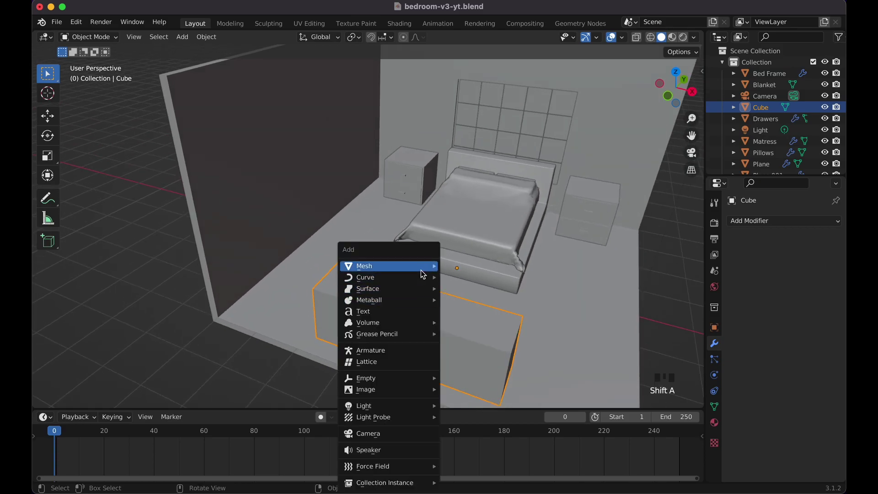
{"action": "mouse_move", "coordinate": [436, 266]}
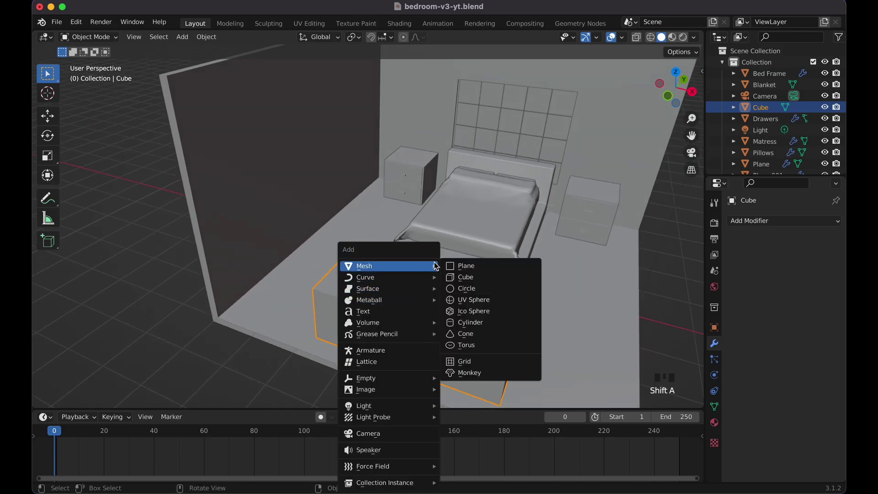
{"action": "left_click", "coordinate": [466, 277]}
{"action": "key", "text": "s"}
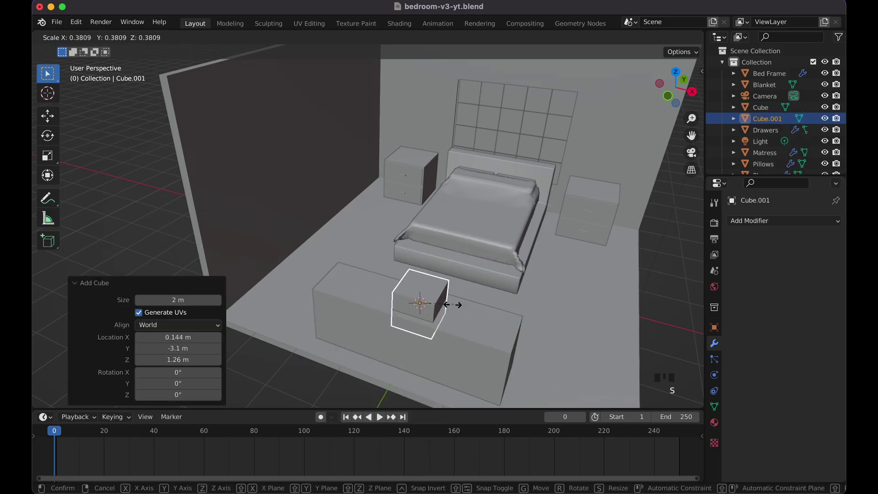
{"action": "left_click", "coordinate": [427, 309]}
{"action": "middle_click_drag", "start_coordinate": [427, 309], "coordinate": [427, 305]}
- Raise the small cube about 0.087 m and flatten it along Z into a thin slab
{"action": "key", "text": "g"}
{"action": "key", "text": "z"}
{"action": "left_click", "coordinate": [429, 305]}
{"action": "scroll", "coordinate": [427, 305], "scroll_direction": "up", "scroll_amount": 5}
{"action": "middle_click_drag", "start_coordinate": [426, 345], "coordinate": [426, 345]}
{"action": "key", "text": "s"}
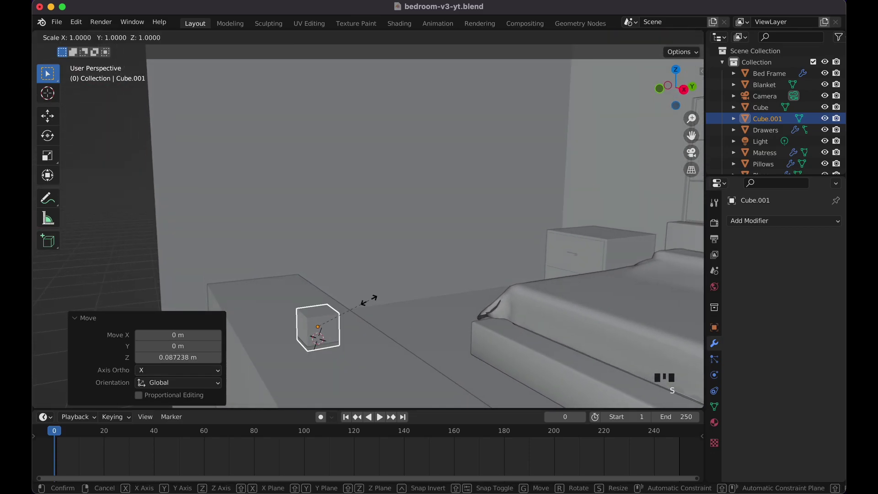
{"action": "key", "text": "z"}
{"action": "left_click", "coordinate": [330, 314]}
- Lower the thin slab about 0.06 m along Z onto the furniture's top and check it in front view
{"action": "middle_click_drag", "start_coordinate": [330, 315], "coordinate": [330, 315]}
{"action": "key", "text": "g"}
{"action": "key", "text": "z"}
{"action": "left_click", "coordinate": [446, 303]}
{"action": "key", "text": "KP_1"}
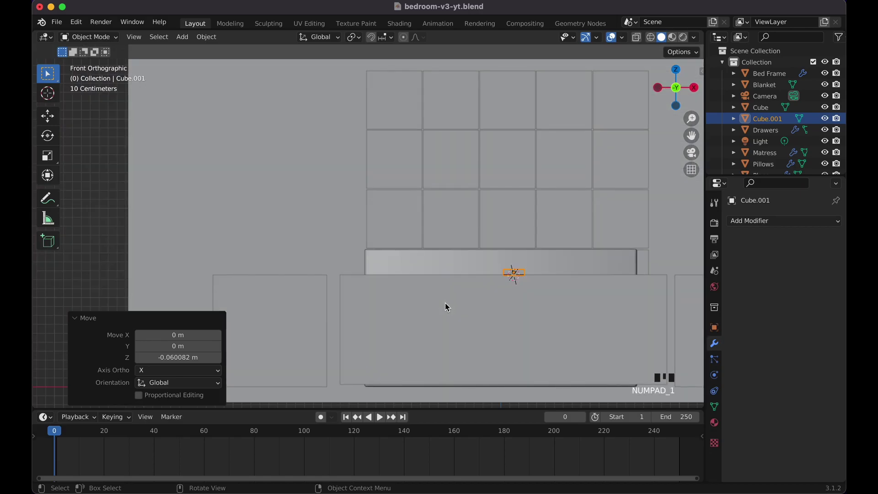
- Stretch the slab along X by a factor of about 1.936
{"action": "middle_click_drag", "start_coordinate": [512, 284], "coordinate": [511, 284]}
{"action": "scroll", "coordinate": [512, 284], "scroll_direction": "up", "scroll_amount": 5}
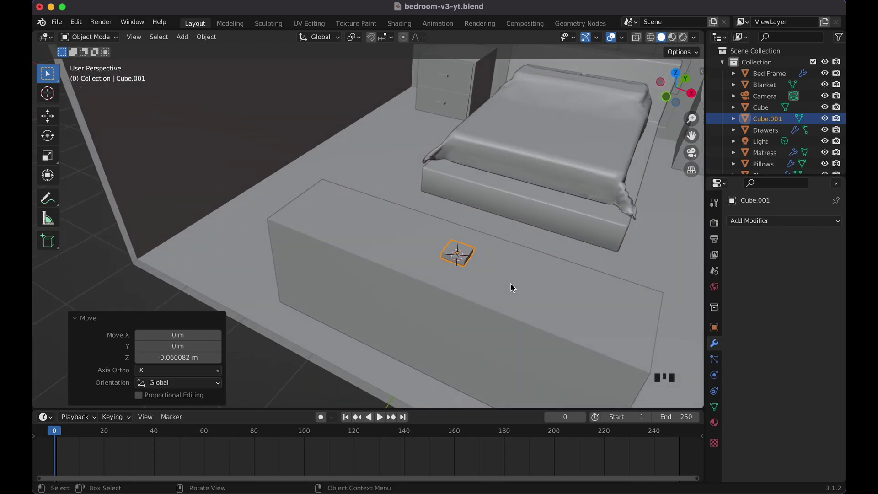
{"action": "key", "text": "s"}
{"action": "key", "text": "x"}
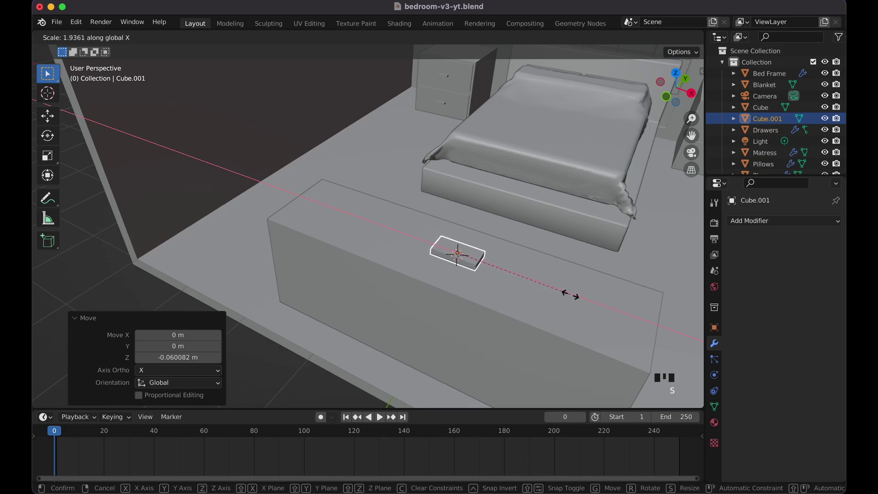
{"action": "left_click", "coordinate": [570, 295]}
{"action": "middle_click_drag", "start_coordinate": [570, 295], "coordinate": [571, 296]}
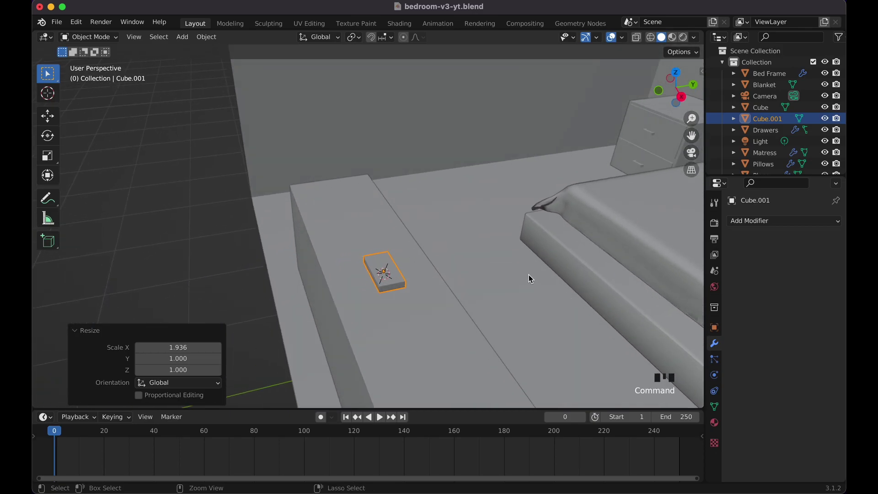
- Bevel all edges of the slab with a width of about 0.168 m and 3 segments, finishing in Object Mode
{"action": "key", "text": "b"}
{"action": "key", "text": "Escape"}
{"action": "key", "text": "Tab"}
{"action": "key", "text": "super+b"}
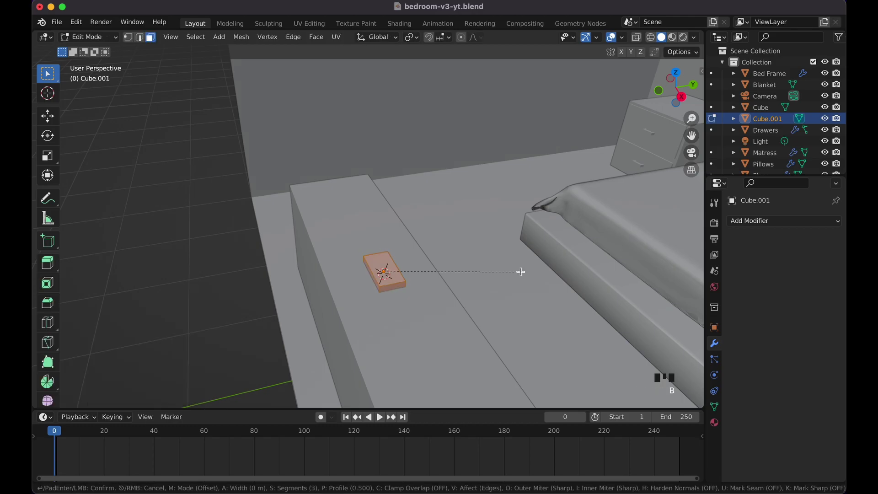
{"action": "left_click", "coordinate": [525, 270]}
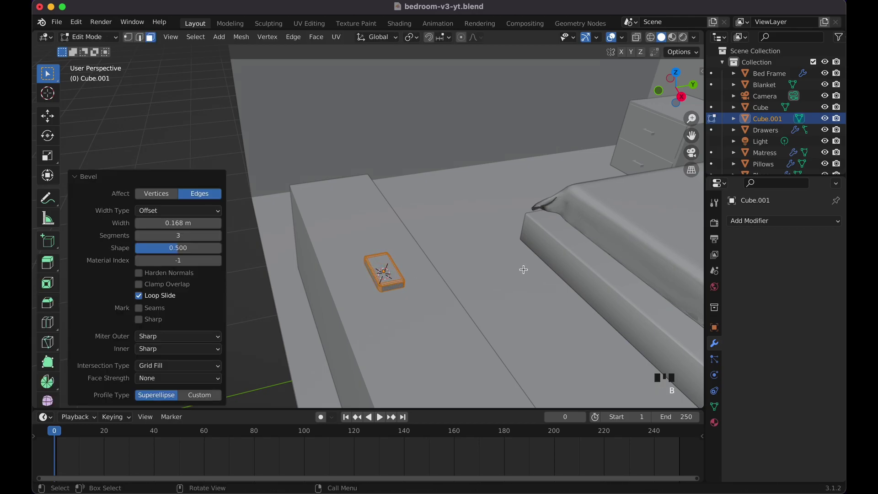
{"action": "scroll", "coordinate": [524, 270], "scroll_direction": "right", "scroll_amount": 5}
{"action": "key", "text": "Tab"}
- Apply smooth shading to the bevelled slab
{"action": "scroll", "coordinate": [525, 269], "scroll_direction": "up", "scroll_amount": 5}
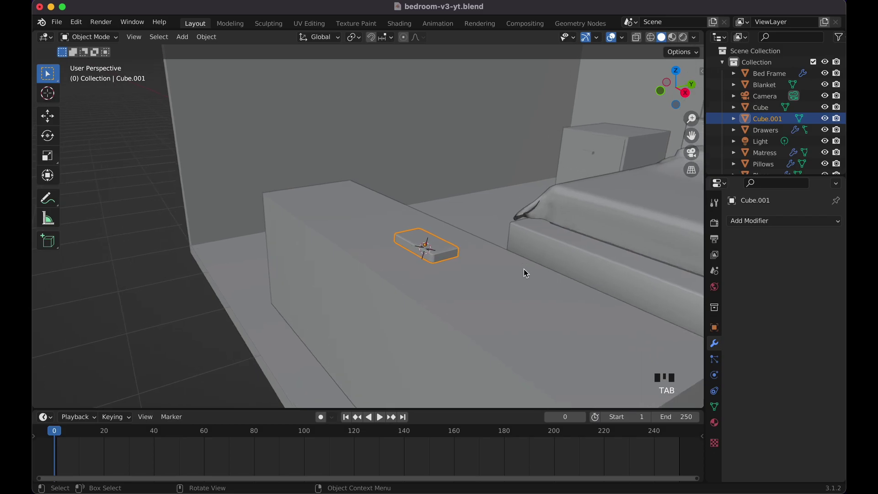
{"action": "scroll", "coordinate": [524, 270], "scroll_direction": "up", "scroll_amount": 5}
{"action": "scroll", "coordinate": [525, 270], "scroll_direction": "left", "scroll_amount": 5}
{"action": "scroll", "coordinate": [524, 270], "scroll_direction": "right", "scroll_amount": 5, "text": "shift"}
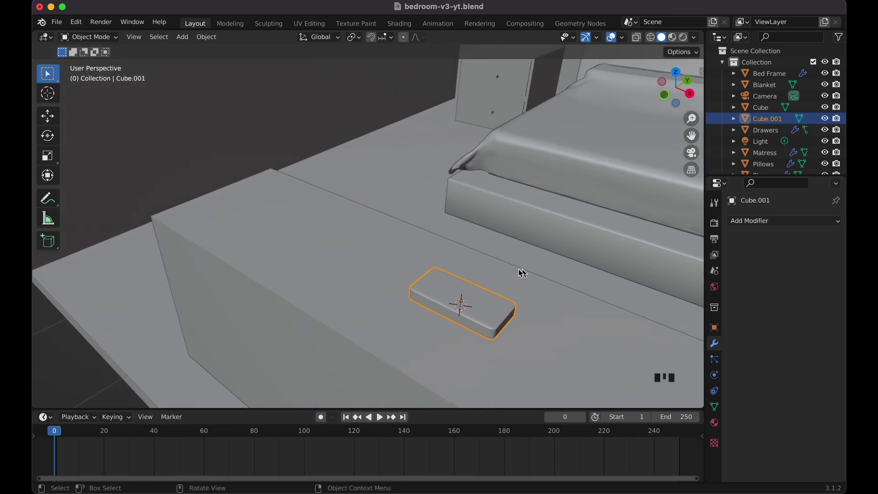
{"action": "right_click", "coordinate": [484, 294]}
{"action": "left_click", "coordinate": [484, 294]}
{"action": "scroll", "coordinate": [484, 294], "scroll_direction": "down", "scroll_amount": 5}
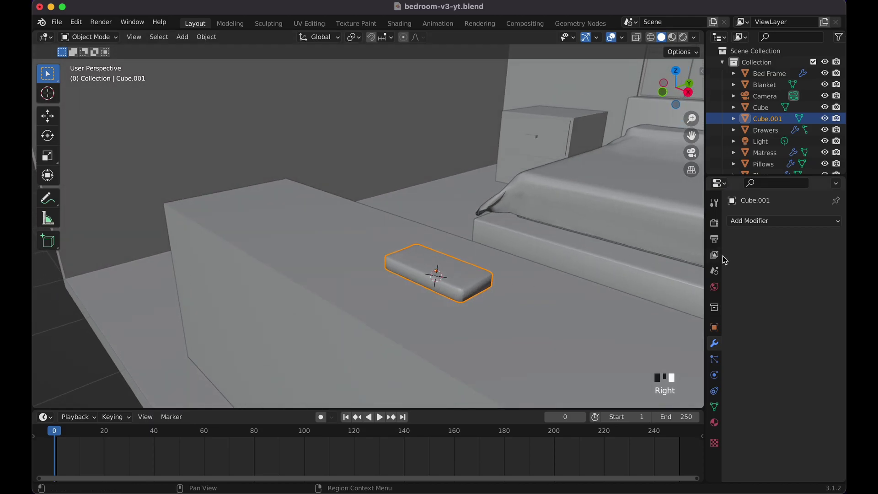
- Give the slab an Edge Split modifier and a Subdivision Surface modifier with their default settings
{"action": "left_click", "coordinate": [769, 222]}
{"action": "left_click", "coordinate": [630, 315]}
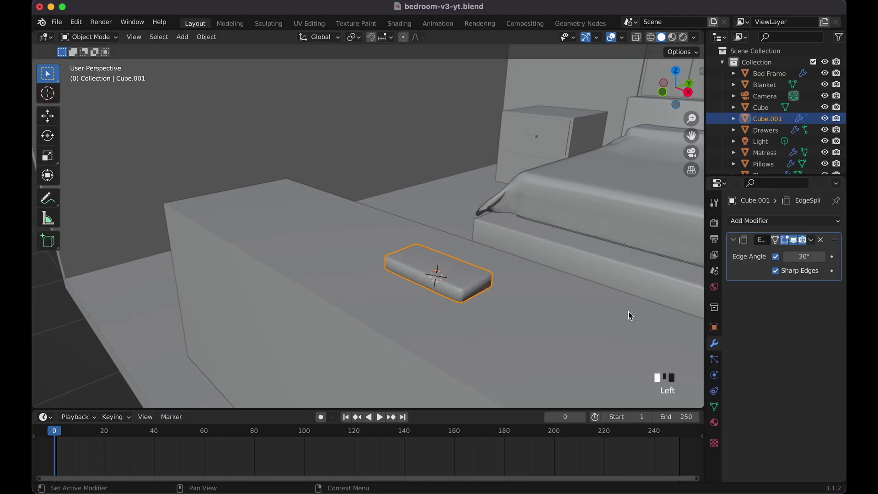
{"action": "left_click", "coordinate": [760, 222]}
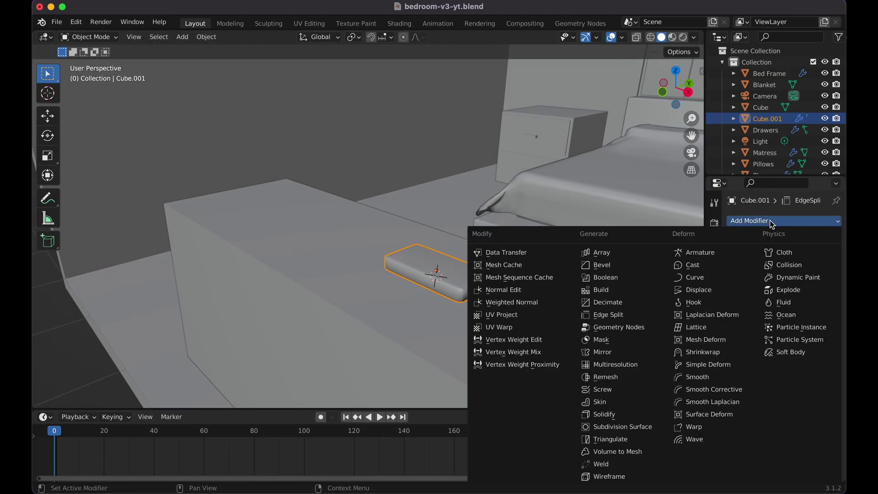
{"action": "left_click", "coordinate": [642, 427]}
{"action": "scroll", "coordinate": [635, 265], "scroll_direction": "right", "scroll_amount": 5}
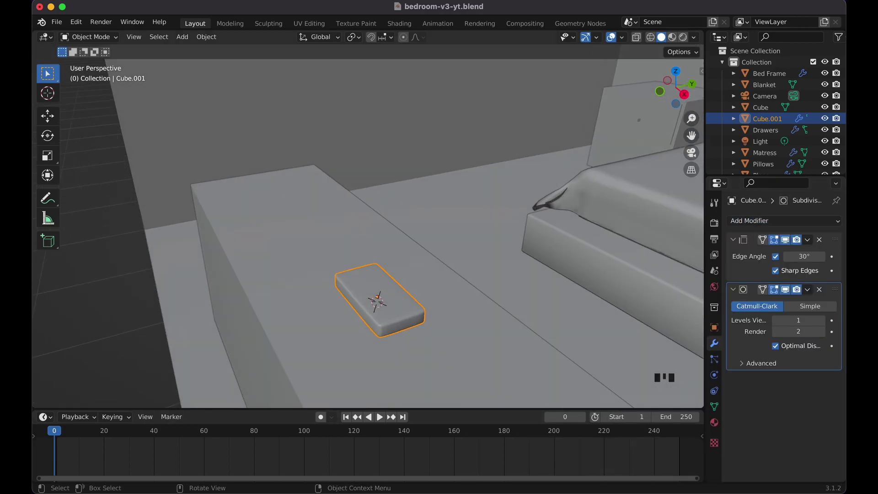
{"action": "scroll", "coordinate": [466, 295], "scroll_direction": "left", "scroll_amount": 5}
- Duplicate the slab and place the copy about 0.06 m higher along Z
{"action": "left_click", "coordinate": [454, 316]}
{"action": "left_click", "coordinate": [455, 318]}
{"action": "left_click", "coordinate": [454, 315]}
{"action": "middle_click_drag", "start_coordinate": [454, 315], "coordinate": [479, 306]}
{"action": "key", "text": "shift+d"}
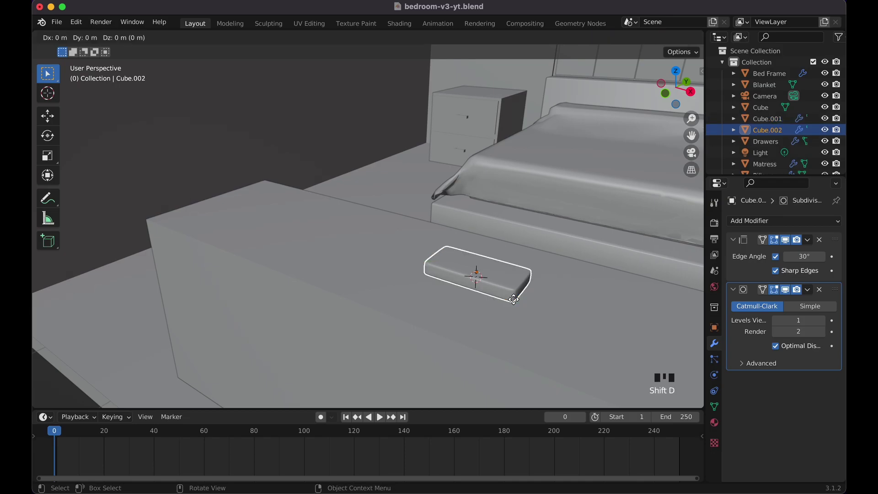
{"action": "left_click", "coordinate": [515, 291]}
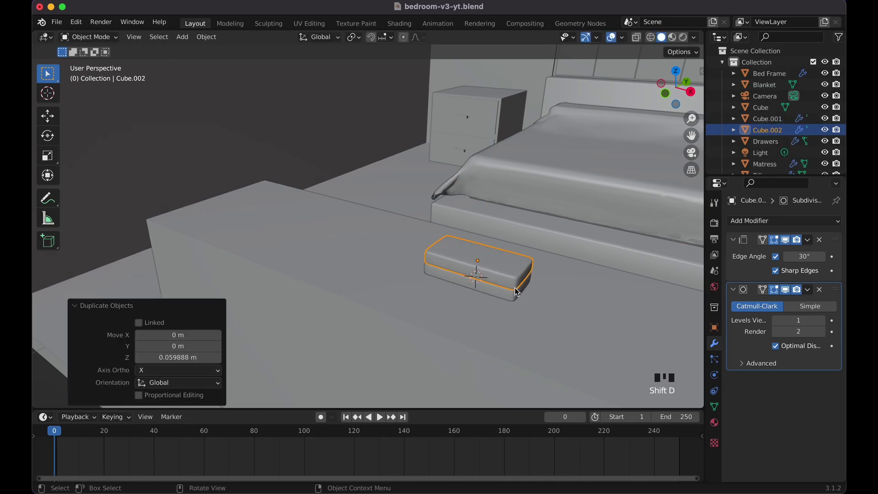
- Rotate the duplicated slab 90° about X and narrow it along X
{"action": "type", "text": "rx90"}
{"action": "key", "text": "Return"}
{"action": "key", "text": "s"}
{"action": "key", "text": "x"}
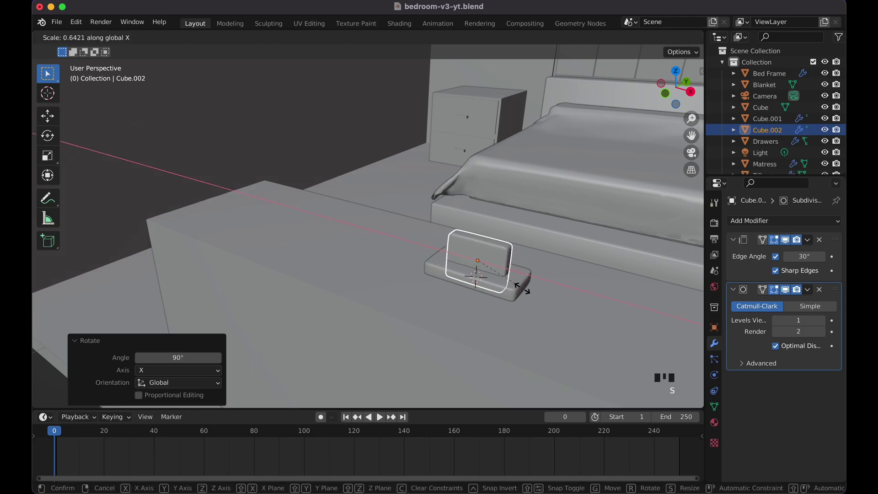
{"action": "left_click", "coordinate": [508, 286]}
- Scale the upright block to about 0.624 along Z and raise it about 0.024 m on the base slab
{"action": "key", "text": "s"}
{"action": "key", "text": "z"}
{"action": "left_click", "coordinate": [493, 275]}
{"action": "key", "text": "g"}
{"action": "key", "text": "z"}
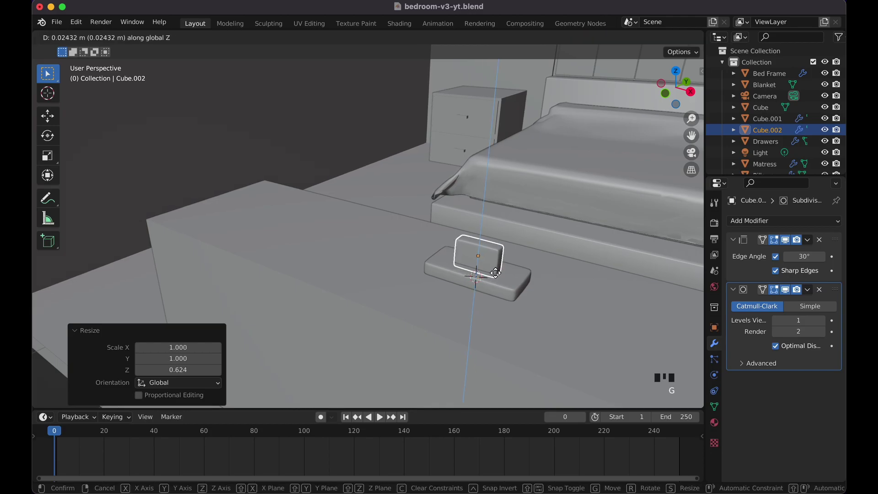
{"action": "left_click", "coordinate": [496, 273]}
{"action": "scroll", "coordinate": [496, 273], "scroll_direction": "right", "scroll_amount": 10}
{"action": "left_click", "coordinate": [496, 273]}
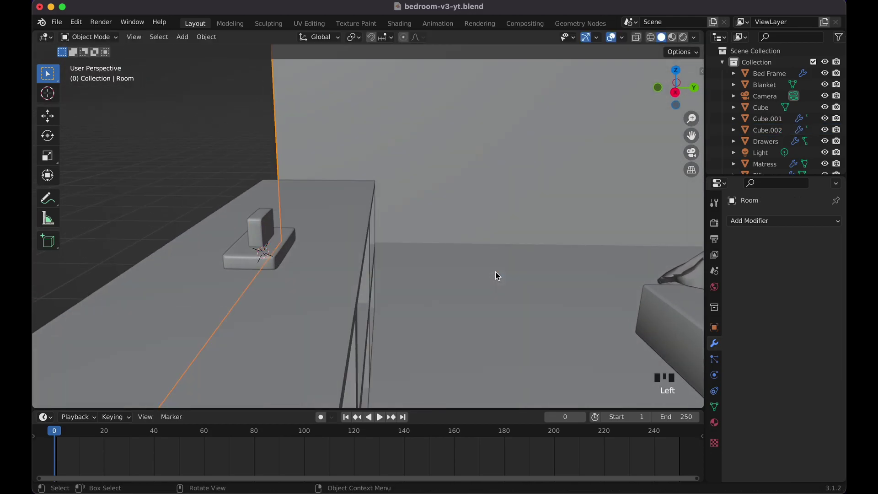
{"action": "scroll", "coordinate": [497, 273], "scroll_direction": "up", "scroll_amount": 5}
{"action": "scroll", "coordinate": [499, 276], "scroll_direction": "right", "scroll_amount": 10}
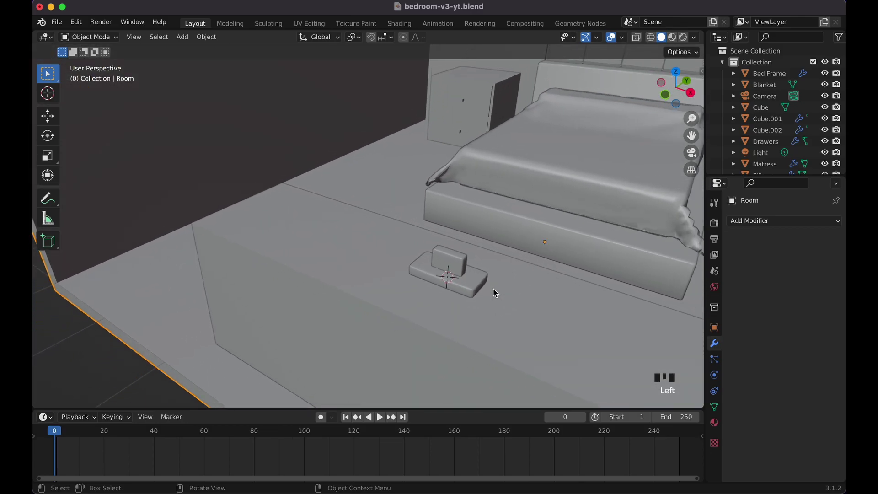
{"action": "left_click", "coordinate": [498, 296]}
{"action": "scroll", "coordinate": [497, 291], "scroll_direction": "right", "scroll_amount": 4}
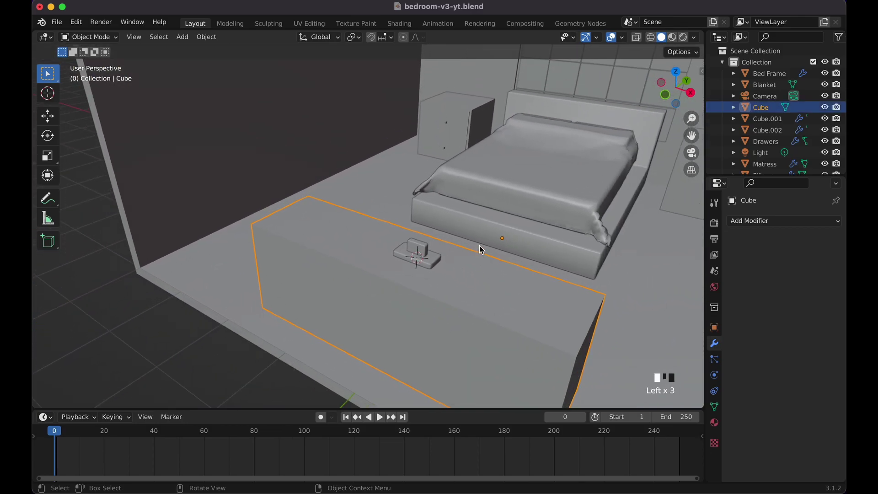
{"action": "left_click", "coordinate": [466, 253]}
- Add a plane at the 3D cursor on the furniture's top and rotate it 90° about X to stand upright
{"action": "key", "text": "shift+a"}
{"action": "mouse_move", "coordinate": [467, 249]}
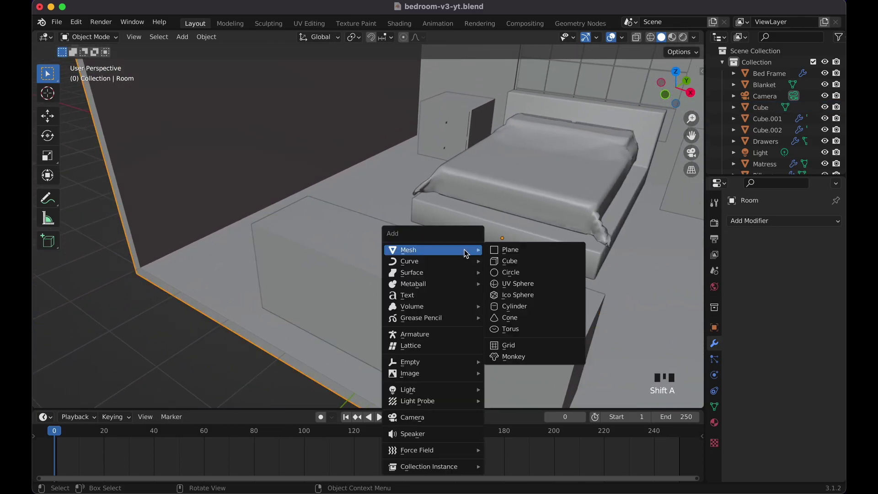
{"action": "left_click", "coordinate": [504, 250]}
{"action": "key", "text": "r"}
{"action": "key", "text": "x"}
{"action": "key", "text": "9"}
{"action": "key", "text": "0"}
{"action": "key", "text": "Return"}
- Raise the upright plane about 1.08 m and scale it to about 0.568 along Z
{"action": "key", "text": "g"}
{"action": "key", "text": "z"}
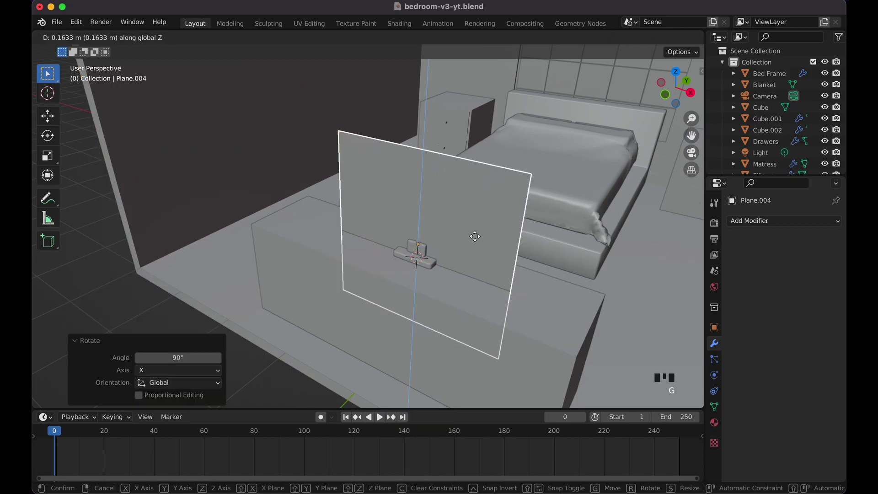
{"action": "left_click", "coordinate": [478, 158]}
{"action": "key", "text": "s"}
{"action": "key", "text": "z"}
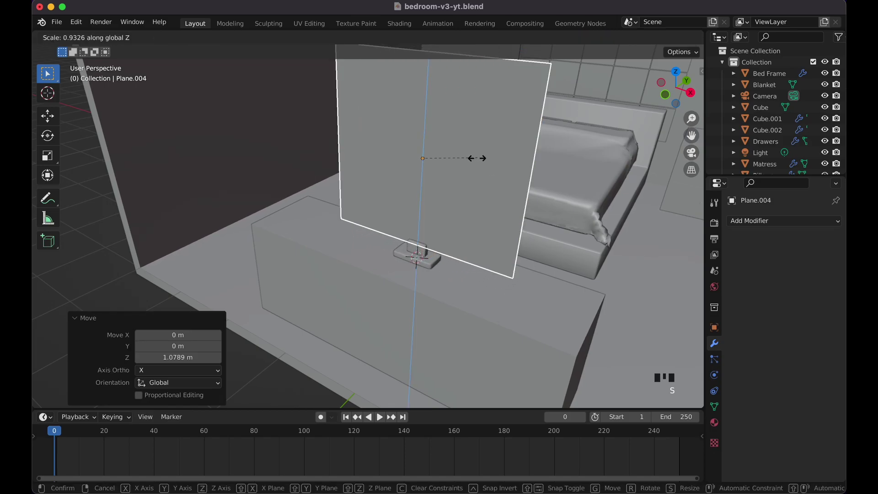
{"action": "left_click", "coordinate": [449, 175]}
- Lower the upright screen plane along Z toward the small stand on the furniture
{"action": "key", "text": "g"}
{"action": "key", "text": "z"}
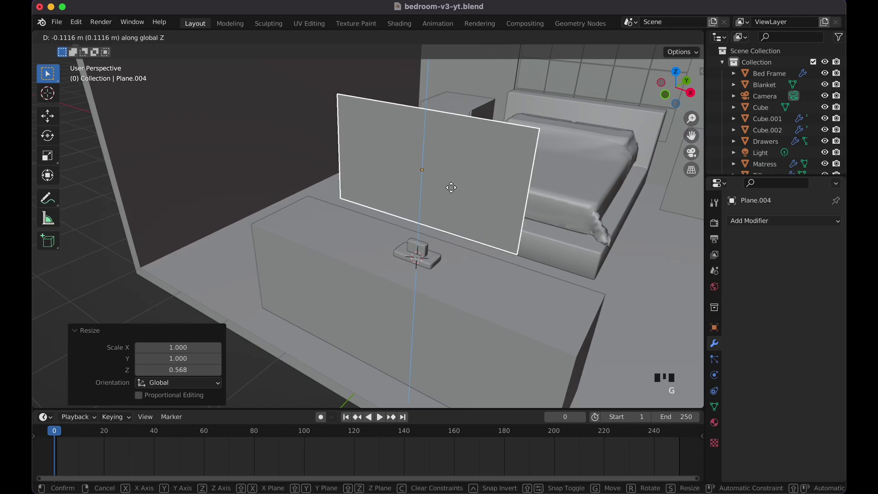
{"action": "left_click", "coordinate": [456, 212]}
- Extrude the screen plane about 0.033 m along its normal to give it thickness
{"action": "scroll", "coordinate": [456, 212], "scroll_direction": "right", "scroll_amount": 10}
{"action": "key", "text": "Tab"}
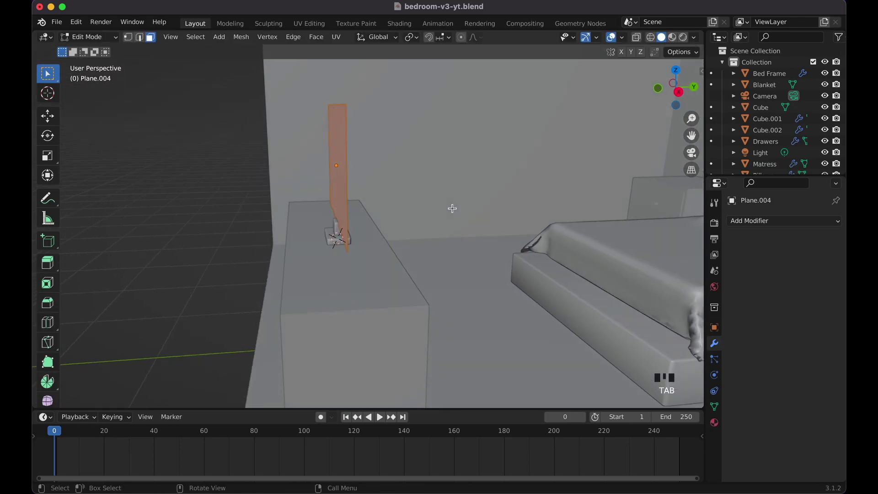
{"action": "key", "text": "e"}
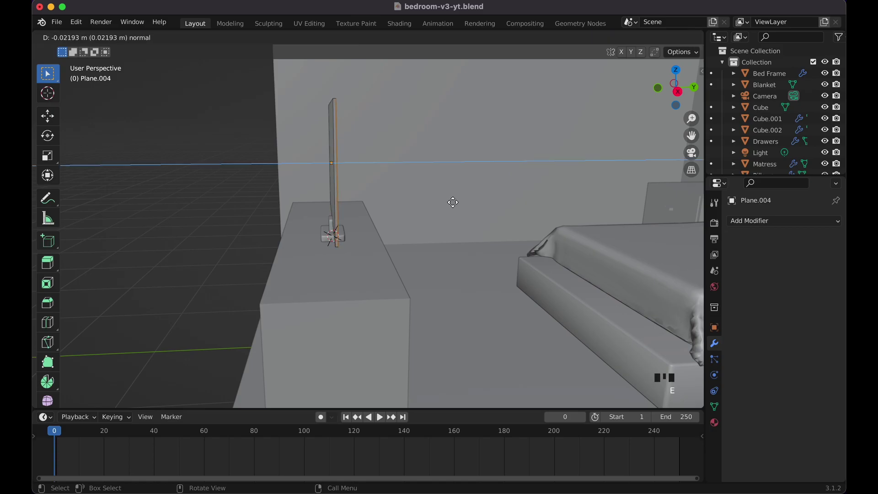
{"action": "left_click", "coordinate": [454, 201]}
{"action": "scroll", "coordinate": [453, 201], "scroll_direction": "up", "scroll_amount": 3}
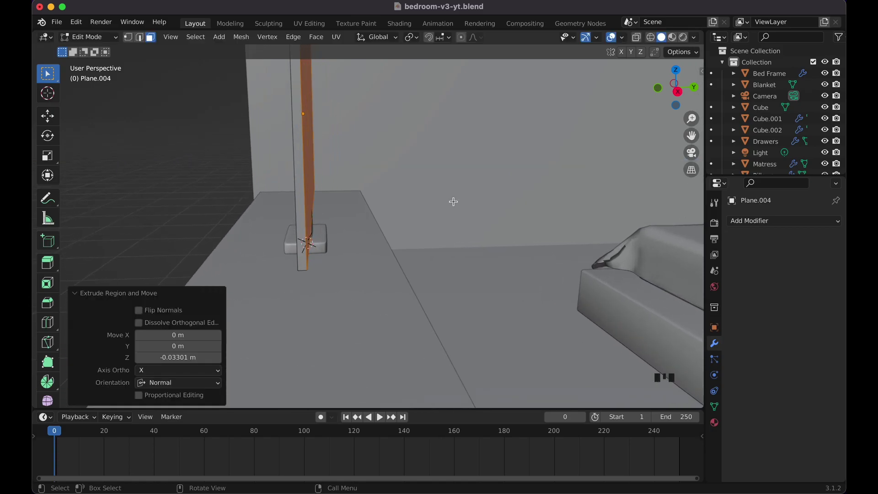
- Select the whole screen mesh and move it about -0.006 m along Y over the stand
{"action": "key", "text": "a"}
{"action": "scroll", "coordinate": [454, 202], "scroll_direction": "up", "scroll_amount": 5, "text": "shift"}
{"action": "scroll", "coordinate": [453, 202], "scroll_direction": "right", "scroll_amount": 3}
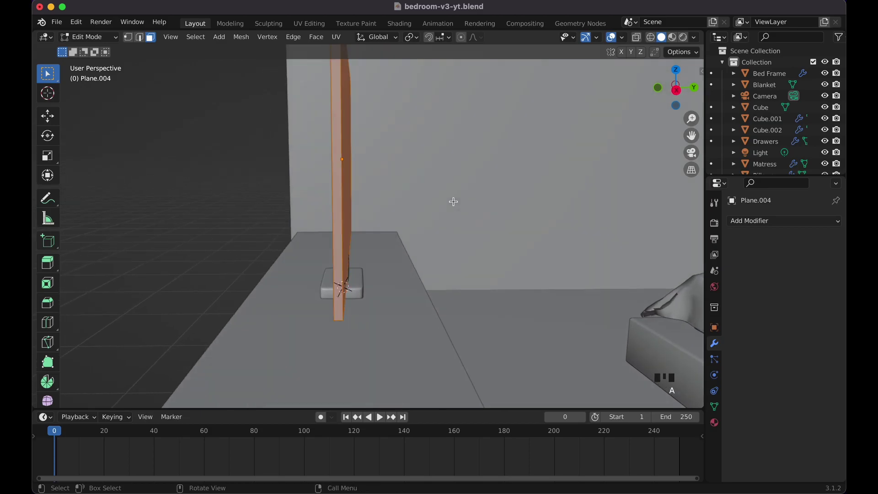
{"action": "key", "text": "g"}
{"action": "key", "text": "y"}
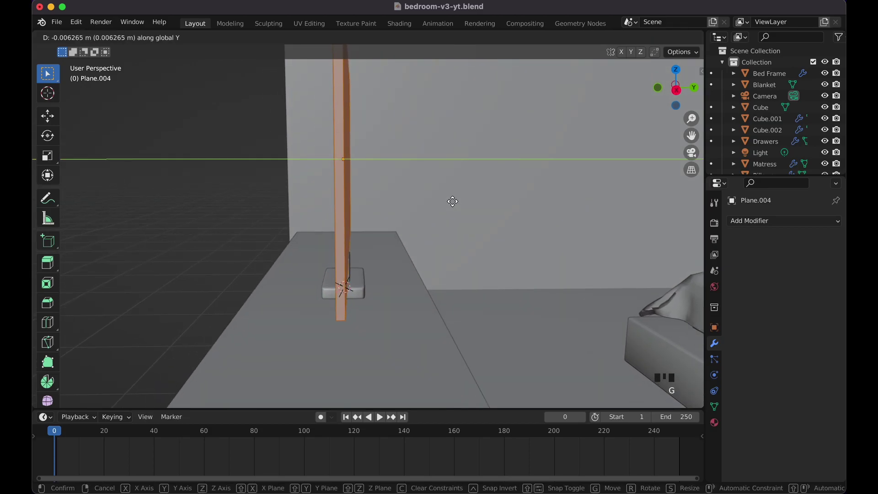
{"action": "left_click", "coordinate": [453, 202]}
{"action": "scroll", "coordinate": [452, 202], "scroll_direction": "left", "scroll_amount": 5}
{"action": "scroll", "coordinate": [452, 202], "scroll_direction": "right", "scroll_amount": 5}
{"action": "scroll", "coordinate": [452, 202], "scroll_direction": "left", "scroll_amount": 2}
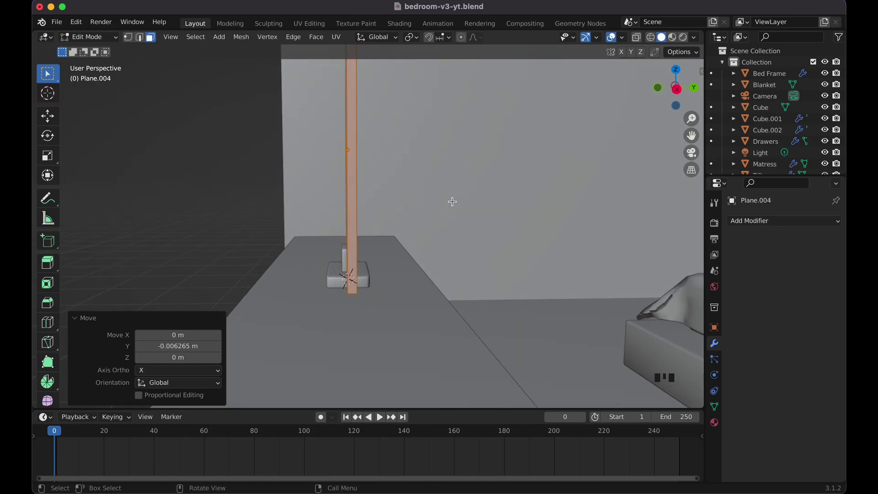
- Inset the screen's back face, the one facing away from the bed, by about 0.081 m
{"action": "scroll", "coordinate": [453, 202], "scroll_direction": "left", "scroll_amount": 5}
{"action": "scroll", "coordinate": [453, 201], "scroll_direction": "up", "scroll_amount": 4}
{"action": "scroll", "coordinate": [452, 202], "scroll_direction": "right", "scroll_amount": 5}
{"action": "scroll", "coordinate": [452, 202], "scroll_direction": "down", "scroll_amount": 3}
{"action": "scroll", "coordinate": [452, 201], "scroll_direction": "down", "scroll_amount": 3}
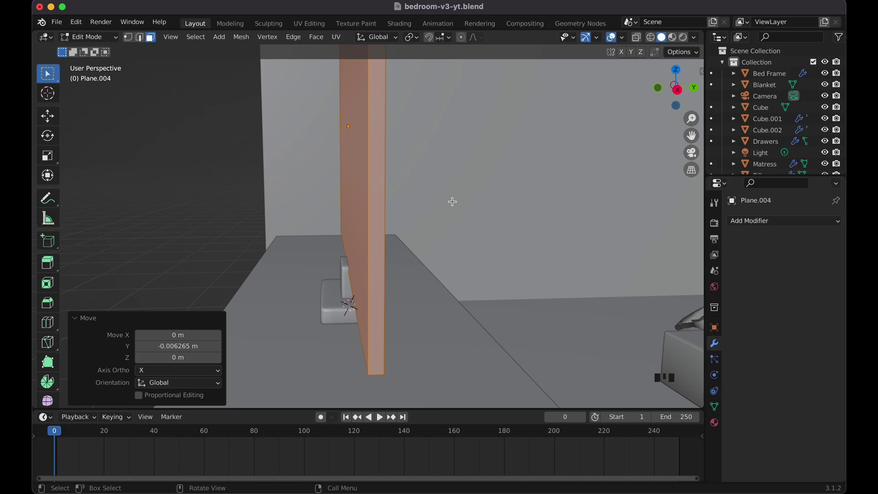
{"action": "scroll", "coordinate": [452, 202], "scroll_direction": "left", "scroll_amount": 5}
{"action": "scroll", "coordinate": [454, 195], "scroll_direction": "down", "scroll_amount": 5}
{"action": "scroll", "coordinate": [454, 195], "scroll_direction": "left", "scroll_amount": 5}
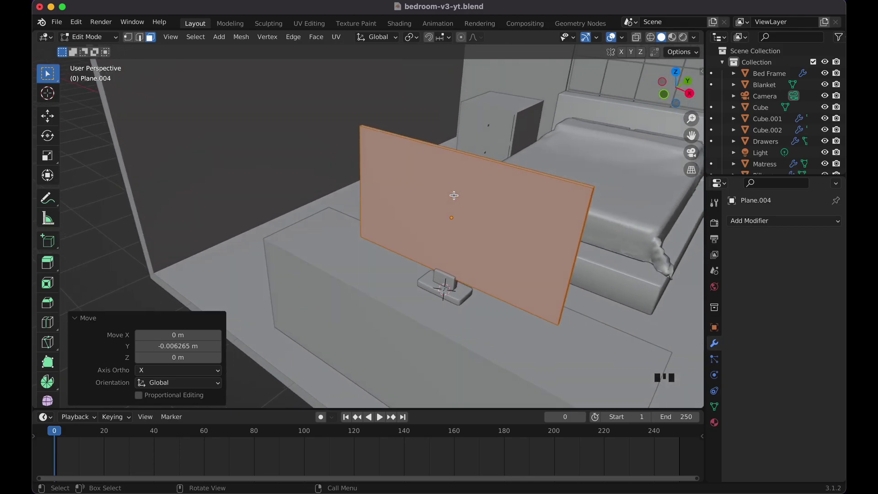
{"action": "key", "text": "i"}
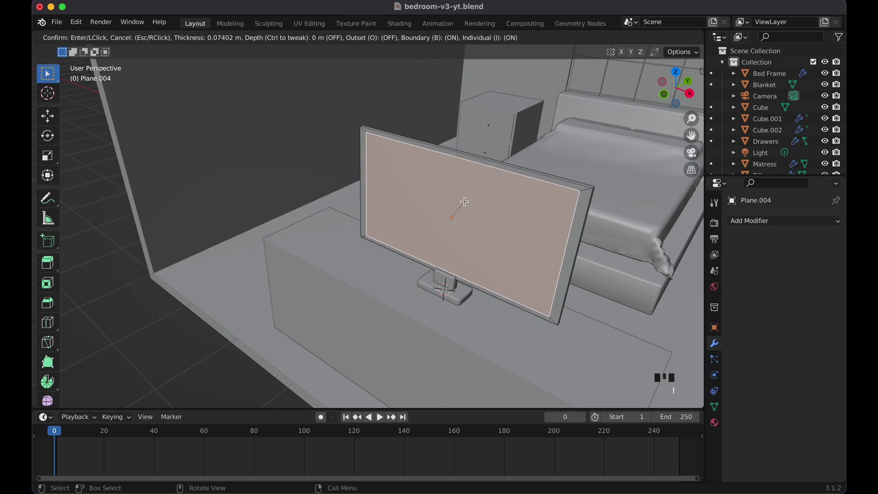
{"action": "left_click", "coordinate": [465, 202]}
- Push the inset back face outward about 0.049 m along negative Y and finish editing the mesh
{"action": "scroll", "coordinate": [462, 202], "scroll_direction": "left", "scroll_amount": 5}
{"action": "key", "text": "g"}
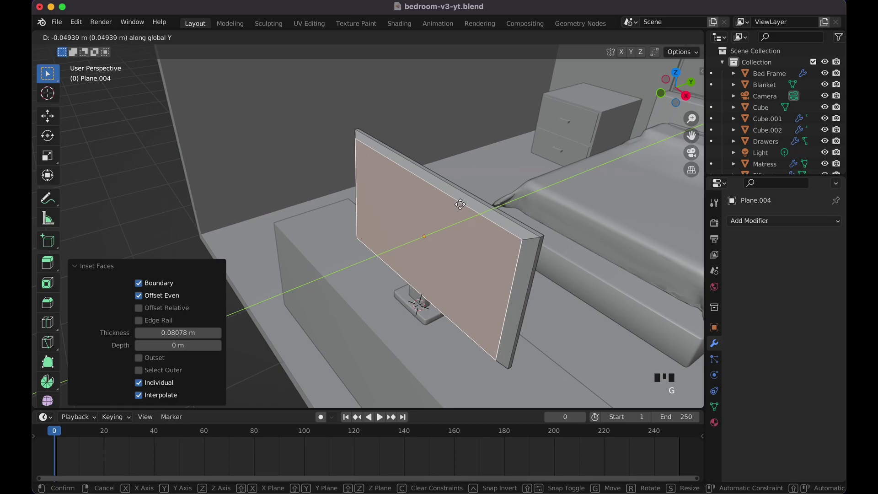
{"action": "left_click", "coordinate": [460, 205]}
{"action": "scroll", "coordinate": [460, 204], "scroll_direction": "left", "scroll_amount": 6}
{"action": "scroll", "coordinate": [459, 231], "scroll_direction": "left", "scroll_amount": 8}
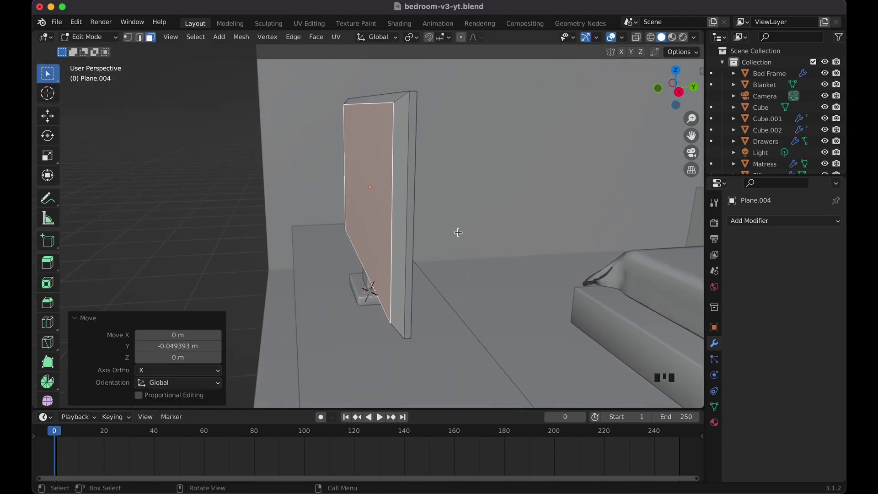
{"action": "key", "text": "Tab"}
- Thin the stand's upright block under the screen to about 0.543 along Y
{"action": "scroll", "coordinate": [459, 231], "scroll_direction": "up", "scroll_amount": 2}
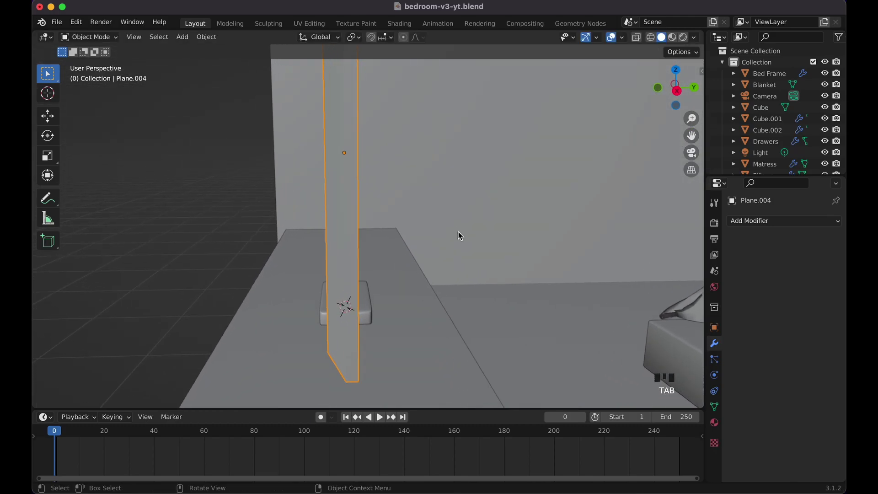
{"action": "scroll", "coordinate": [458, 231], "scroll_direction": "down", "scroll_amount": 6}
{"action": "scroll", "coordinate": [458, 231], "scroll_direction": "up", "scroll_amount": 3}
{"action": "scroll", "coordinate": [458, 232], "scroll_direction": "down", "scroll_amount": 3}
{"action": "scroll", "coordinate": [459, 231], "scroll_direction": "left", "scroll_amount": 8}
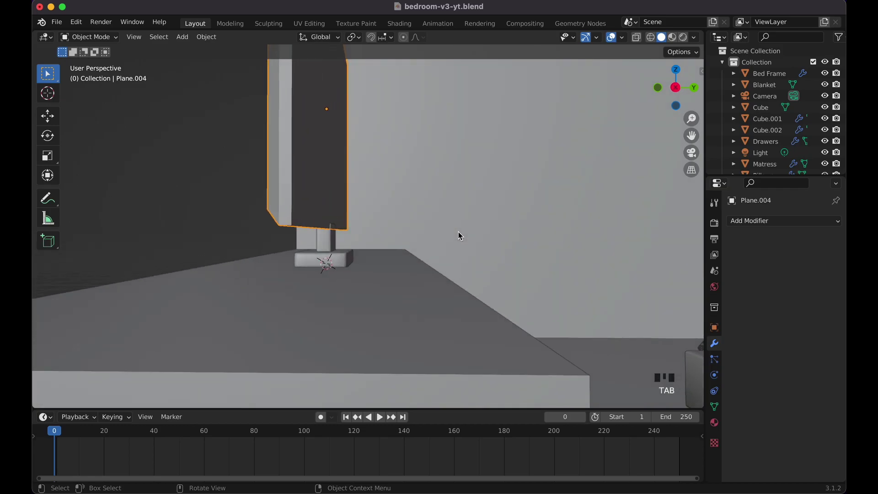
{"action": "left_click", "coordinate": [314, 254]}
{"action": "scroll", "coordinate": [315, 254], "scroll_direction": "left", "scroll_amount": 3}
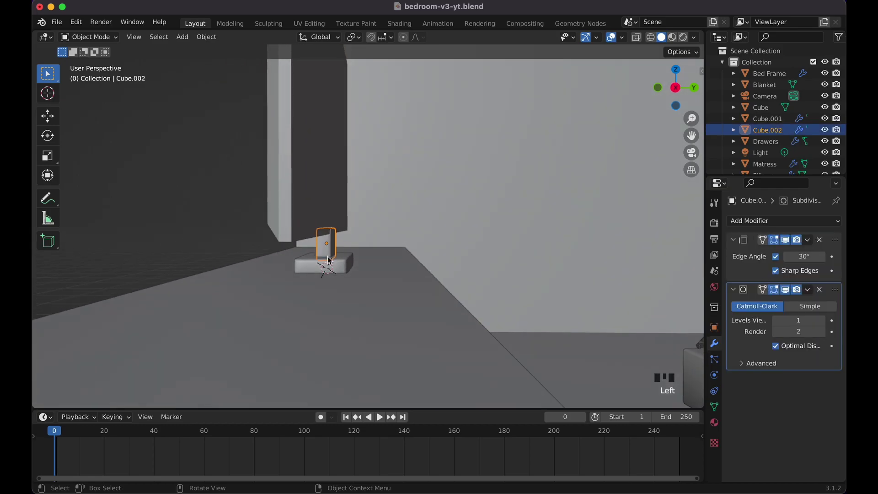
{"action": "key", "text": "s"}
{"action": "key", "text": "y"}
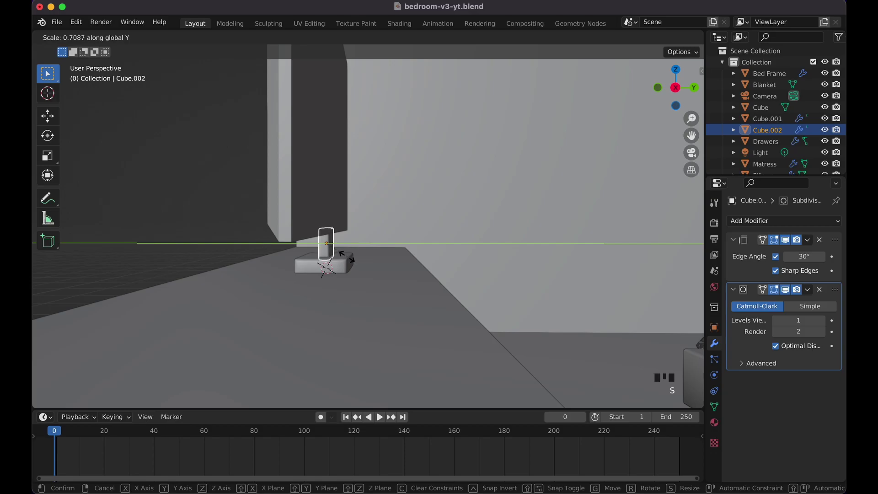
{"action": "left_click", "coordinate": [342, 253]}
{"action": "scroll", "coordinate": [343, 253], "scroll_direction": "up", "scroll_amount": 5}
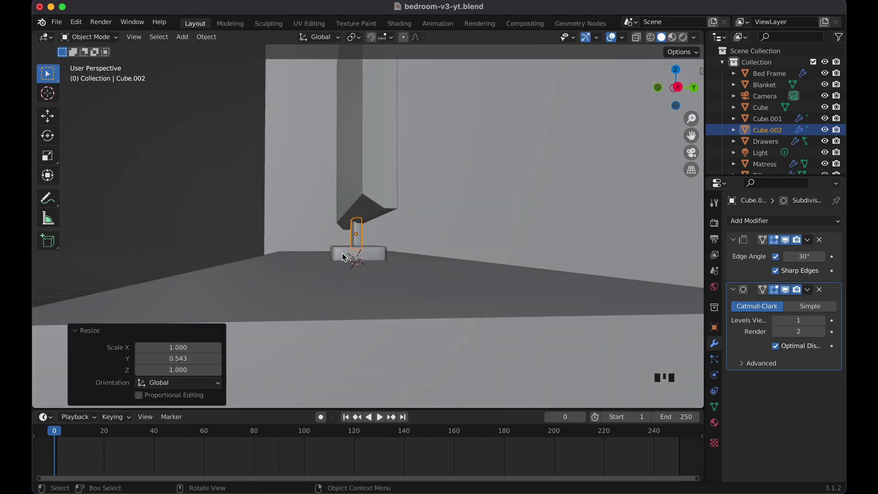
- Inset the screen's front face toward the bed by about 0.059 m to form a bezel, and deselect the screen
{"action": "left_click", "coordinate": [406, 265]}
{"action": "scroll", "coordinate": [406, 264], "scroll_direction": "left", "scroll_amount": 8}
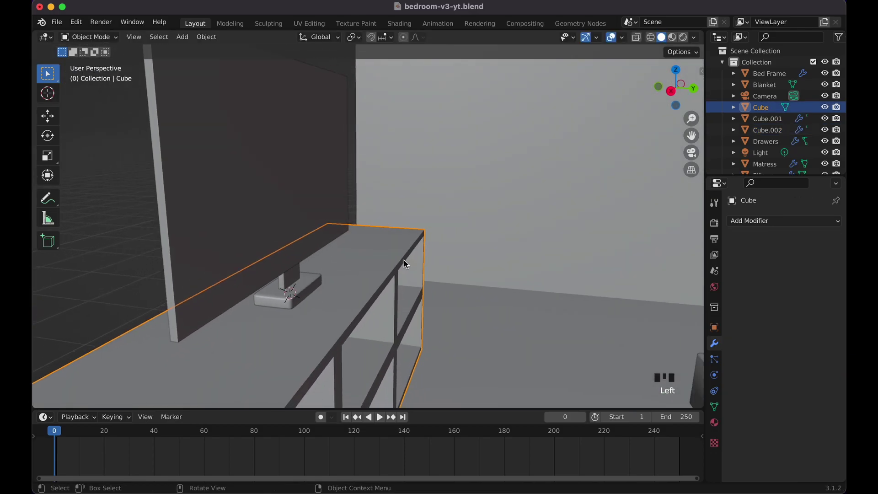
{"action": "scroll", "coordinate": [405, 260], "scroll_direction": "left", "scroll_amount": 10}
{"action": "left_click", "coordinate": [301, 210]}
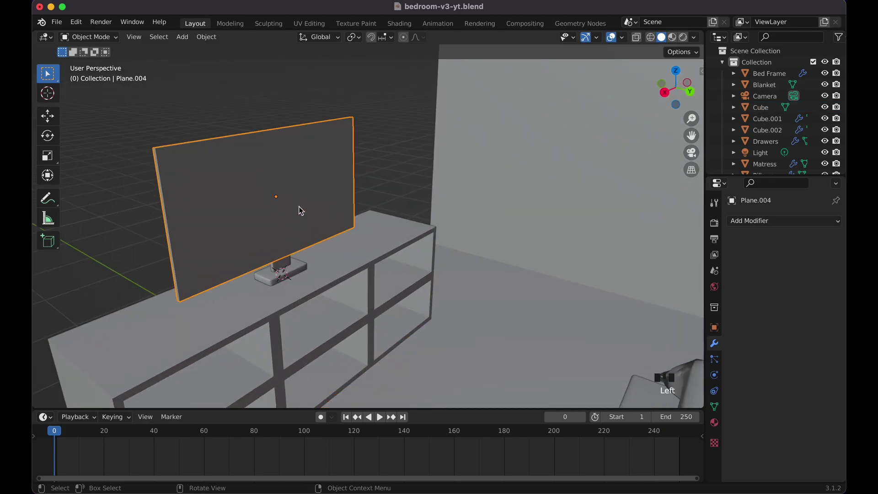
{"action": "key", "text": "Tab"}
{"action": "left_click", "coordinate": [298, 207]}
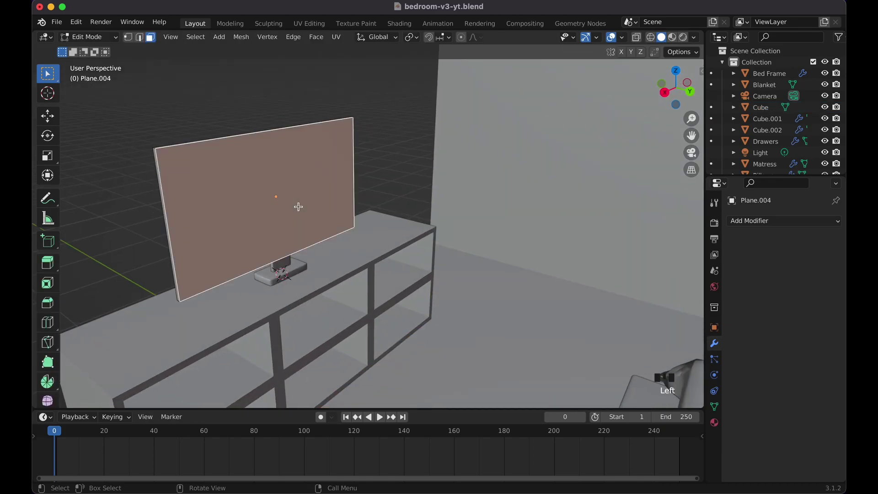
{"action": "key", "text": "i"}
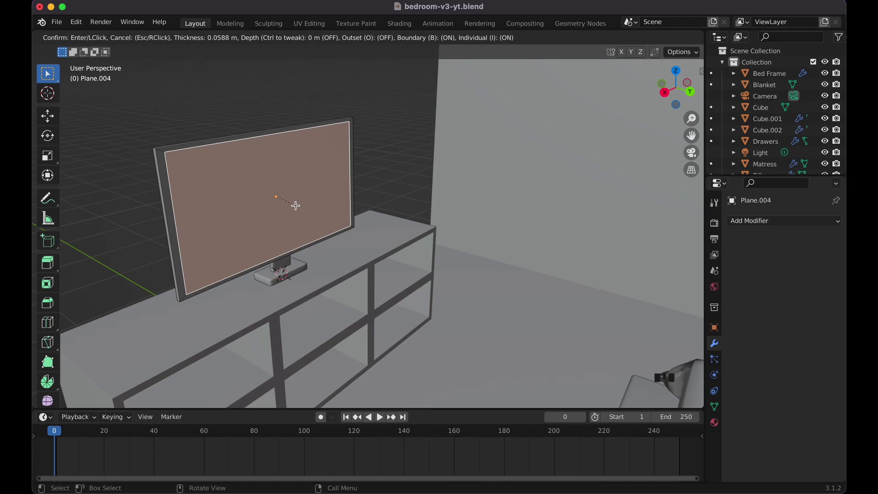
{"action": "left_click", "coordinate": [296, 205]}
{"action": "key", "text": "Tab"}
{"action": "left_click", "coordinate": [420, 146]}
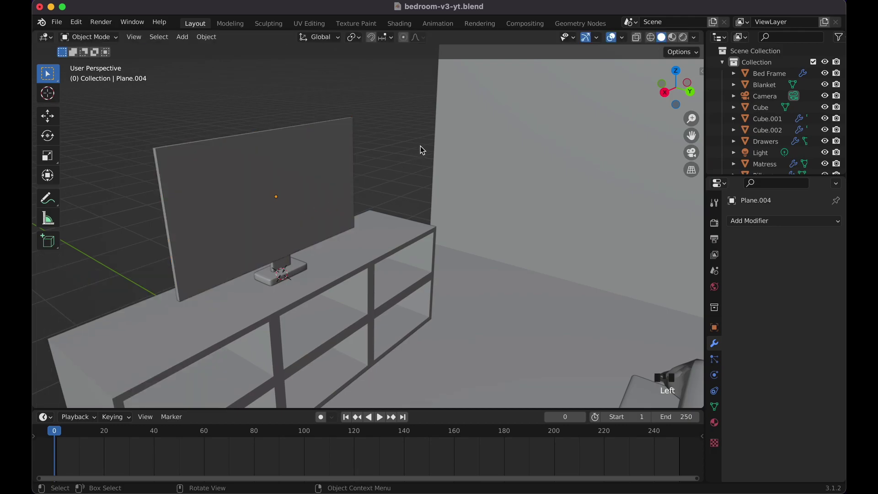
- Save the bedroom file
{"action": "scroll", "coordinate": [343, 178], "scroll_direction": "left", "scroll_amount": 10}
{"action": "key", "text": "super+s"}
{"action": "scroll", "coordinate": [348, 224], "scroll_direction": "down", "scroll_amount": 5}
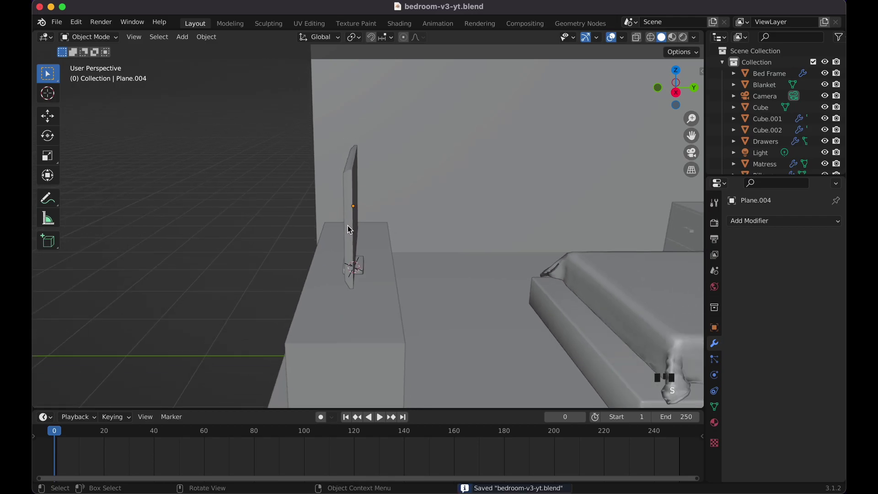
- Place the 3D cursor on the back wall above the nightstand beside the window and add a 2 m cube there
{"action": "scroll", "coordinate": [347, 221], "scroll_direction": "down", "scroll_amount": 10}
{"action": "scroll", "coordinate": [347, 221], "scroll_direction": "left", "scroll_amount": 10}
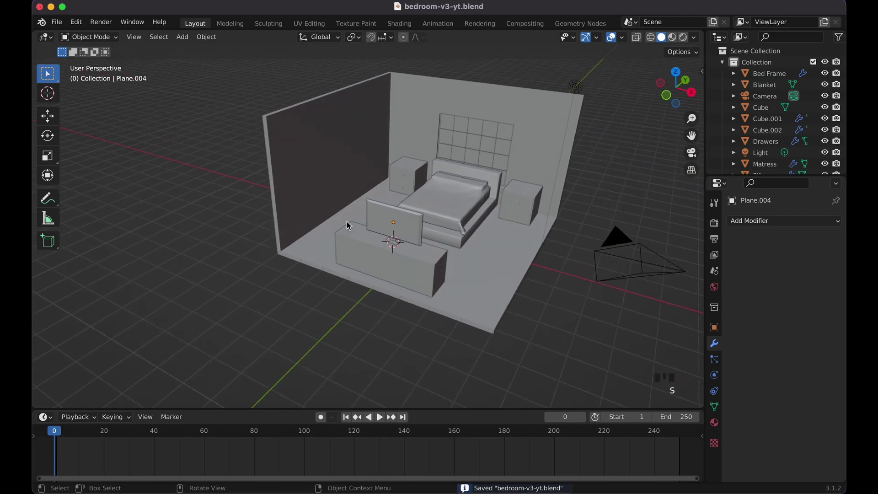
{"action": "scroll", "coordinate": [347, 221], "scroll_direction": "up", "scroll_amount": 3, "text": "shift"}
{"action": "scroll", "coordinate": [347, 221], "scroll_direction": "up", "scroll_amount": 4, "text": "shift"}
{"action": "scroll", "coordinate": [347, 222], "scroll_direction": "down", "scroll_amount": 4}
{"action": "scroll", "coordinate": [347, 222], "scroll_direction": "right", "scroll_amount": 5, "text": "shift"}
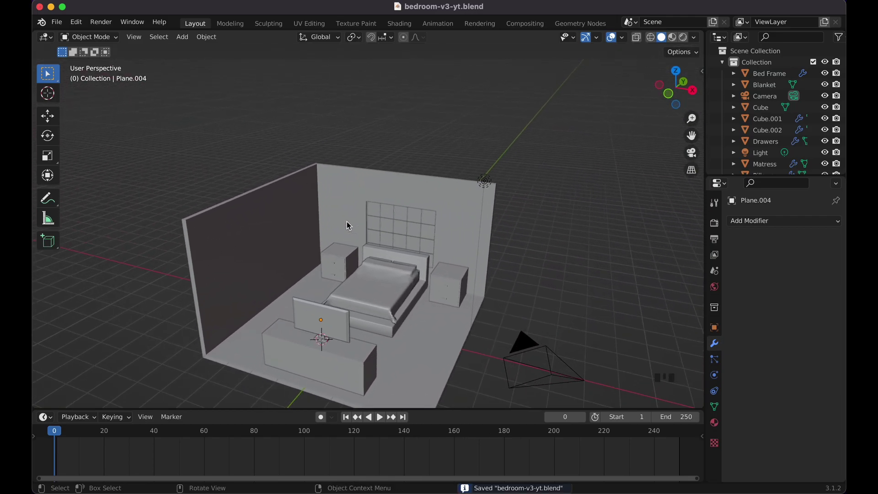
{"action": "scroll", "coordinate": [464, 232], "scroll_direction": "left", "scroll_amount": 3}
{"action": "scroll", "coordinate": [464, 232], "scroll_direction": "up", "scroll_amount": 4}
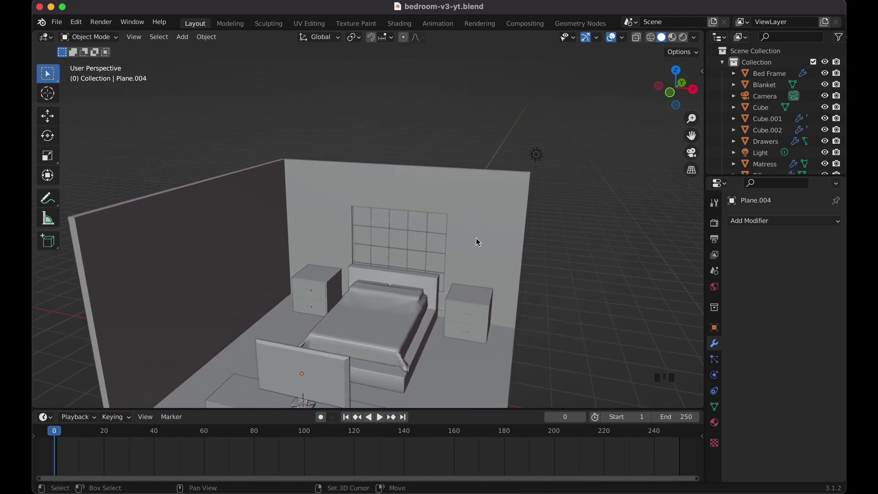
{"action": "left_click", "coordinate": [479, 238], "text": "shift"}
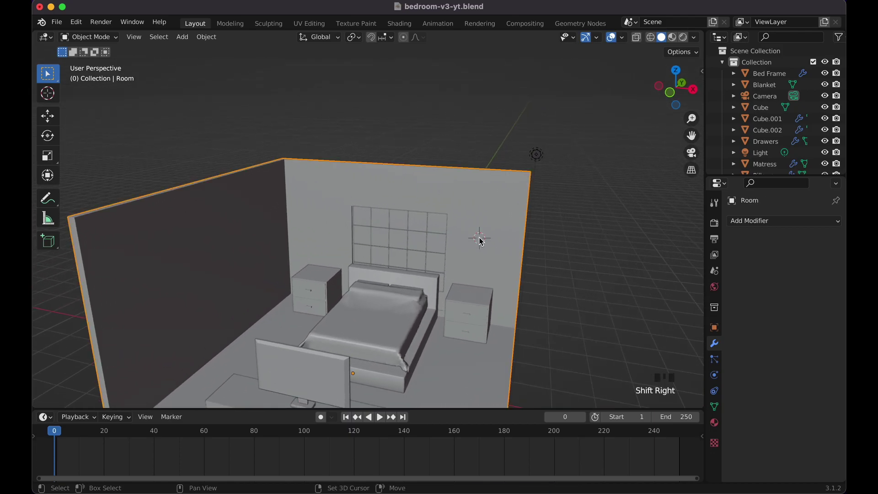
{"action": "key", "text": "shift+a"}
{"action": "left_click", "coordinate": [523, 244]}
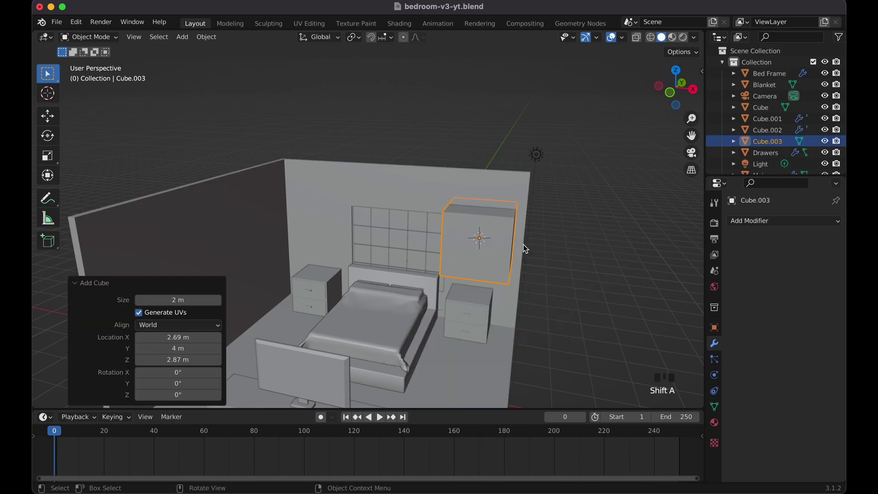
- Scale the new wall cube to 0.2 along X and -0.266 along Y
{"action": "key", "text": "s"}
{"action": "key", "text": "x"}
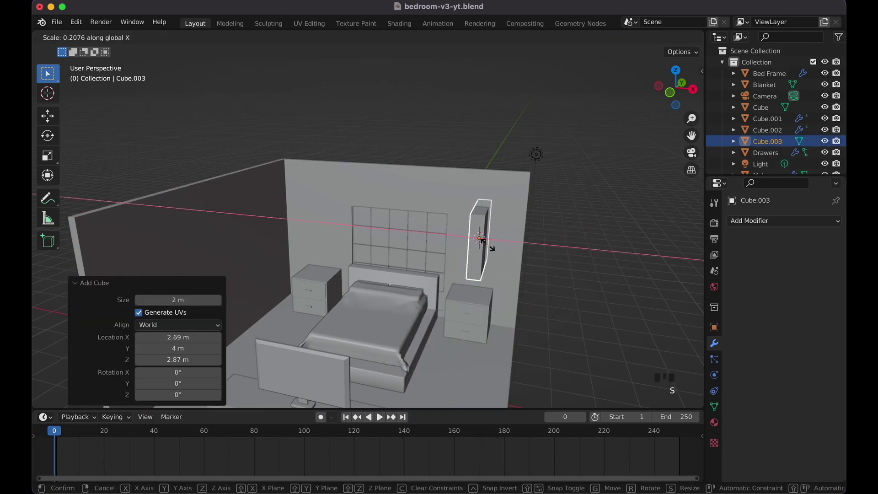
{"action": "left_click", "coordinate": [481, 240]}
{"action": "key", "text": "s"}
{"action": "key", "text": "y"}
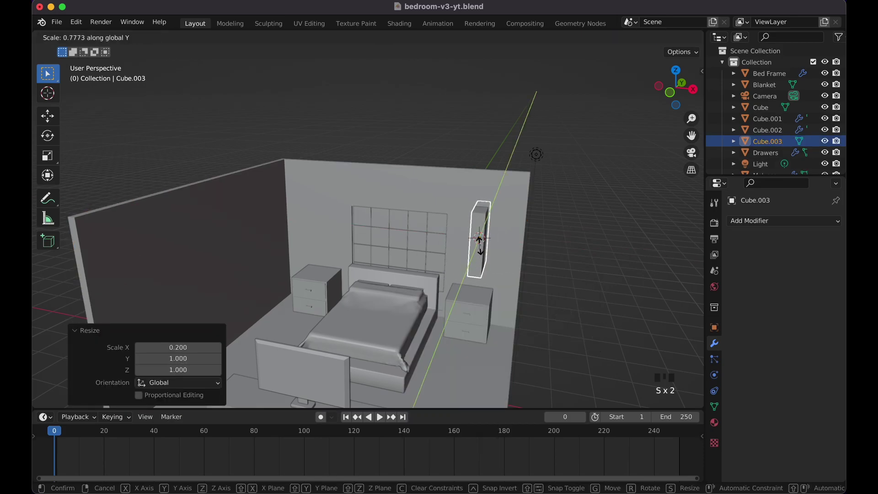
{"action": "left_click", "coordinate": [479, 235]}
- Thin the wall block further along Y and move it about -0.083 m along Y, out from the wall
{"action": "scroll", "coordinate": [479, 235], "scroll_direction": "right", "scroll_amount": 10}
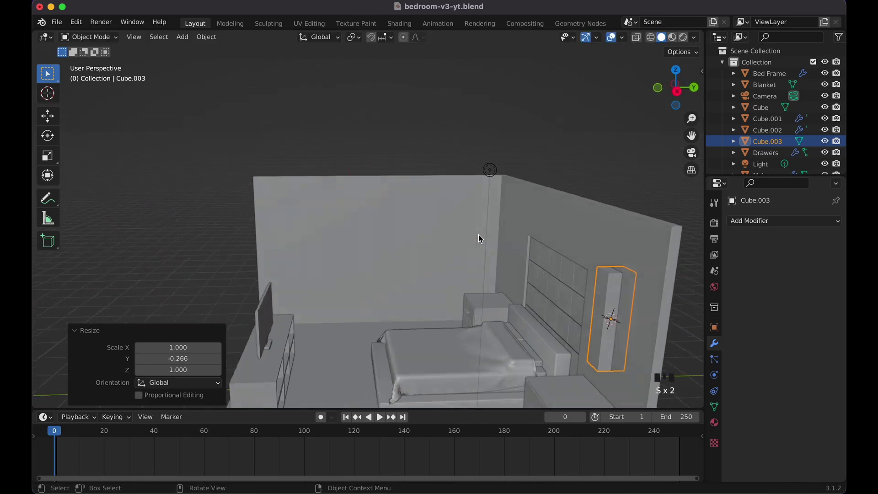
{"action": "scroll", "coordinate": [479, 238], "scroll_direction": "right", "scroll_amount": 3}
{"action": "key", "text": "s"}
{"action": "key", "text": "y"}
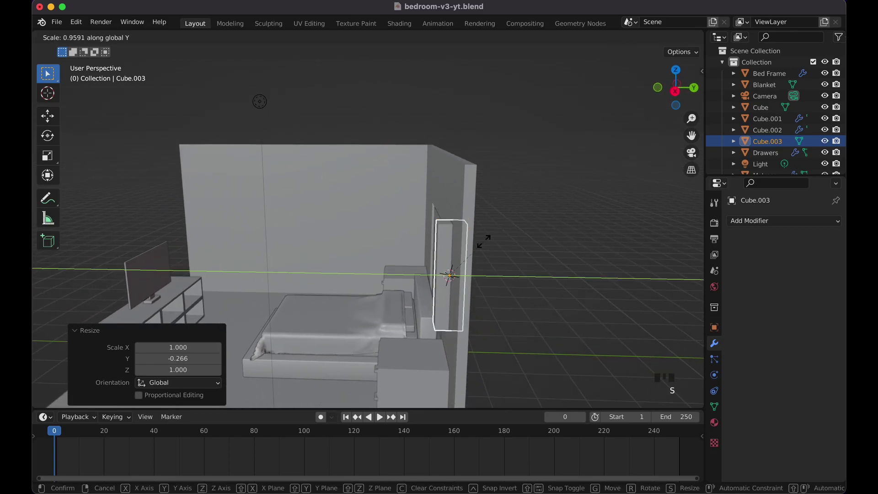
{"action": "left_click", "coordinate": [457, 256]}
{"action": "key", "text": "g"}
{"action": "key", "text": "y"}
{"action": "left_click", "coordinate": [453, 257]}
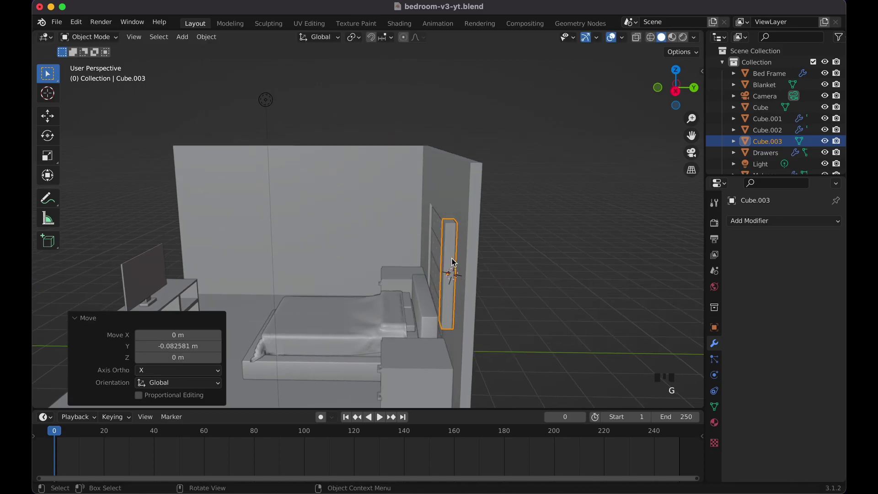
- Shorten the wall block along Z and narrow it to about 0.828 along X
{"action": "scroll", "coordinate": [451, 258], "scroll_direction": "right", "scroll_amount": 5}
{"action": "scroll", "coordinate": [451, 258], "scroll_direction": "right", "scroll_amount": 2}
{"action": "key", "text": "s"}
{"action": "key", "text": "z"}
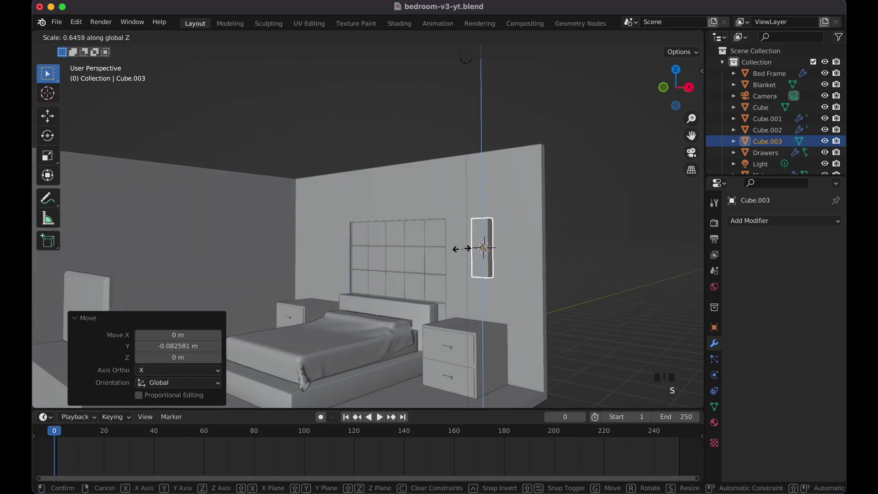
{"action": "left_click", "coordinate": [460, 254]}
{"action": "scroll", "coordinate": [463, 249], "scroll_direction": "right", "scroll_amount": 4}
{"action": "key", "text": "s"}
{"action": "key", "text": "x"}
{"action": "left_click", "coordinate": [502, 260]}
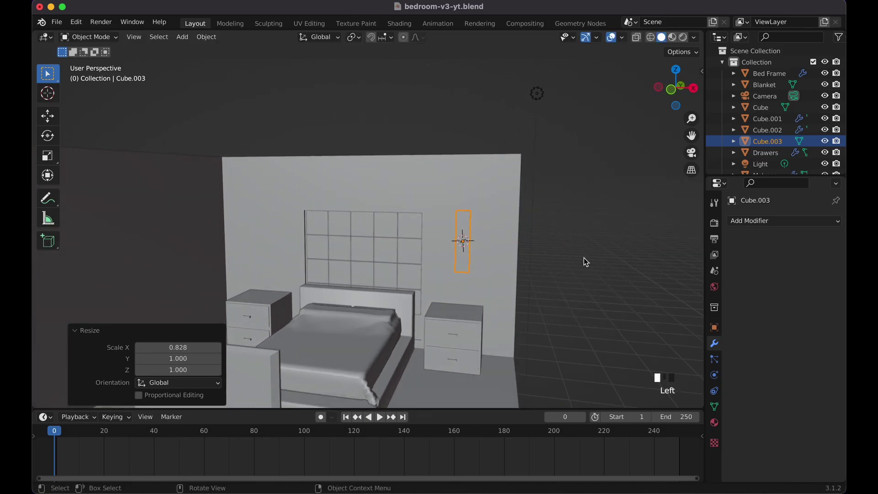
- Move the wall block above the nightstand about -0.014 m along Y, out from the back wall
{"action": "left_click", "coordinate": [584, 257]}
{"action": "scroll", "coordinate": [584, 258], "scroll_direction": "up", "scroll_amount": 5}
{"action": "scroll", "coordinate": [583, 257], "scroll_direction": "right", "scroll_amount": 10}
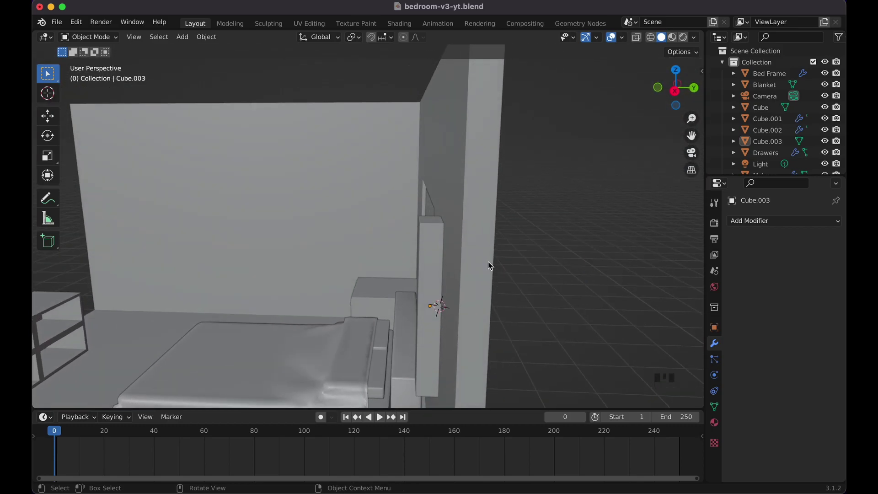
{"action": "left_click", "coordinate": [428, 275]}
{"action": "key", "text": "g"}
{"action": "key", "text": "y"}
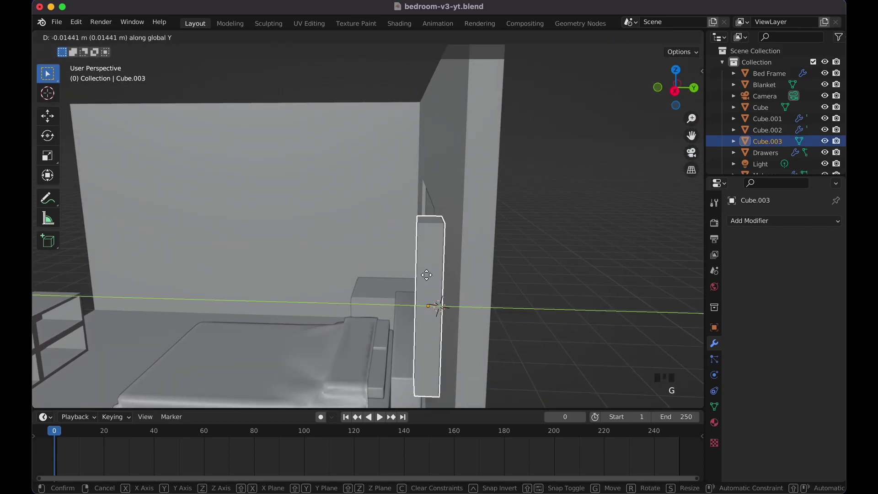
{"action": "left_click", "coordinate": [427, 274]}
{"action": "left_click", "coordinate": [518, 261]}
{"action": "scroll", "coordinate": [518, 260], "scroll_direction": "left", "scroll_amount": 10}
{"action": "left_click", "coordinate": [476, 253]}
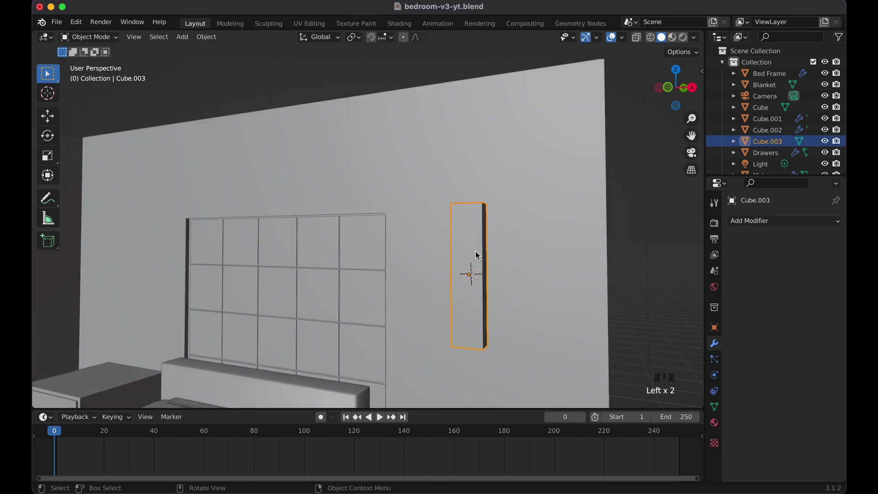
{"action": "scroll", "coordinate": [476, 251], "scroll_direction": "up", "scroll_amount": 5}
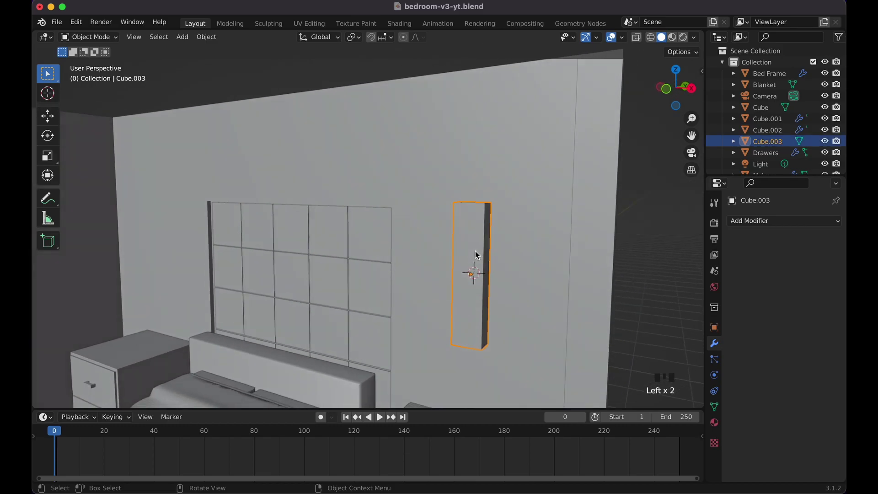
{"action": "scroll", "coordinate": [476, 251], "scroll_direction": "down", "scroll_amount": 2}
{"action": "scroll", "coordinate": [476, 250], "scroll_direction": "left", "scroll_amount": 10}
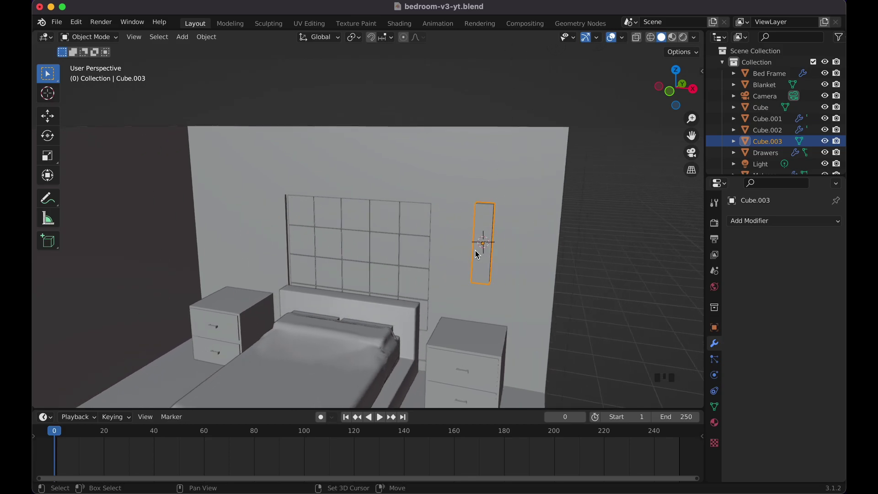
- Add a Mirror modifier on X to the wall block with the Room as mirror object, and save the file
{"action": "left_click", "coordinate": [744, 222]}
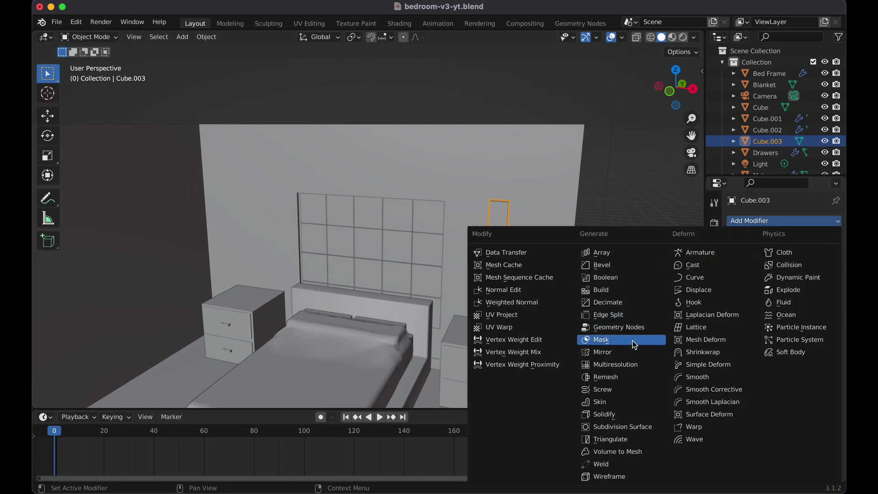
{"action": "left_click", "coordinate": [638, 350]}
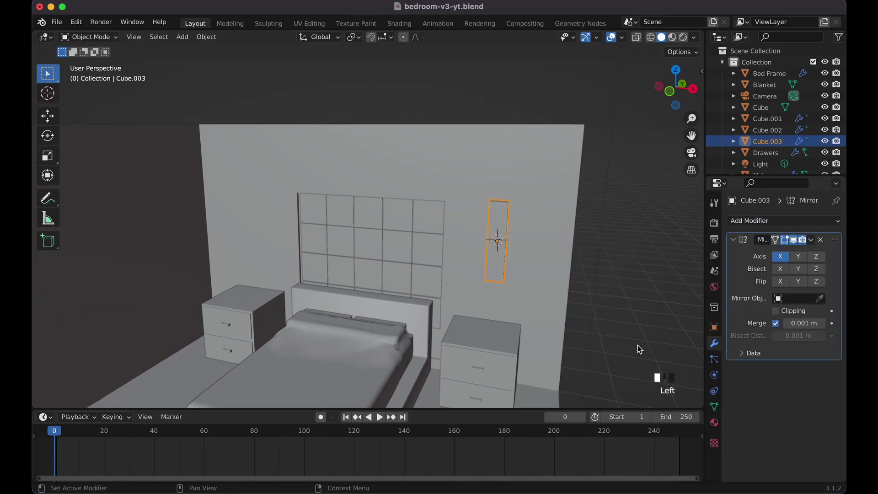
{"action": "left_click", "coordinate": [822, 298]}
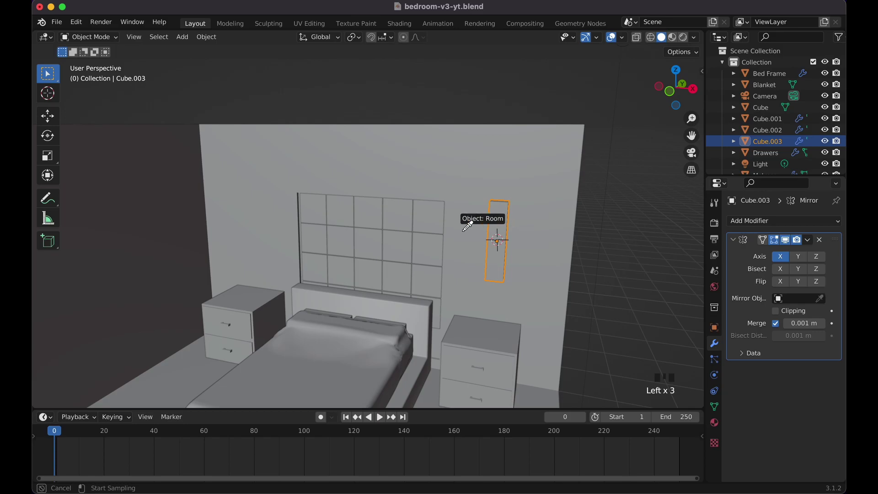
{"action": "left_click", "coordinate": [394, 168]}
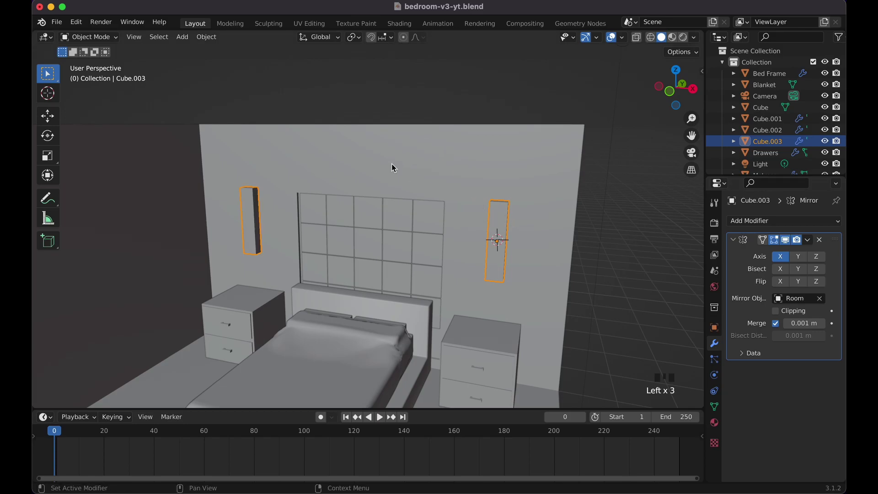
{"action": "left_click", "coordinate": [635, 206]}
{"action": "scroll", "coordinate": [635, 206], "scroll_direction": "left", "scroll_amount": 5}
{"action": "scroll", "coordinate": [635, 206], "scroll_direction": "right", "scroll_amount": 8}
{"action": "key", "text": "ctrl+s"}
- Place the 3D cursor on the side wall beside the bed and add a plane there, rotated 90° about Y
{"action": "scroll", "coordinate": [636, 209], "scroll_direction": "left", "scroll_amount": 8}
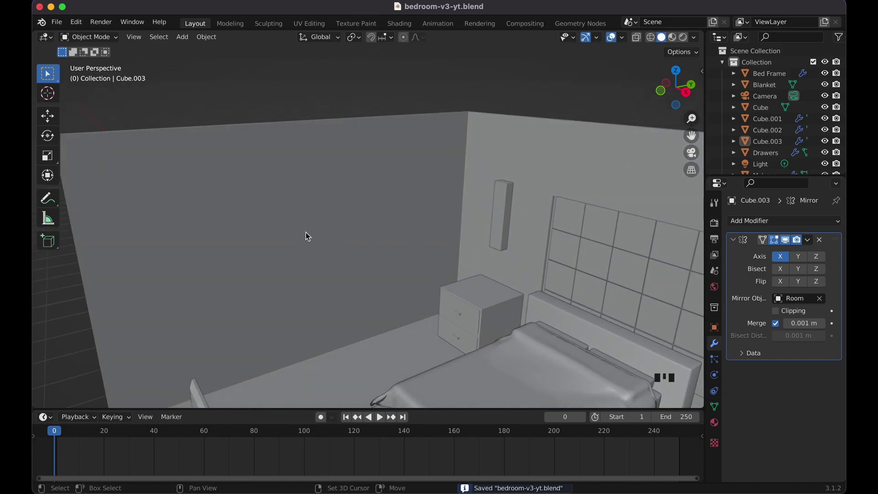
{"action": "left_click", "coordinate": [306, 232], "text": "shift"}
{"action": "left_click", "coordinate": [306, 231], "text": "shift"}
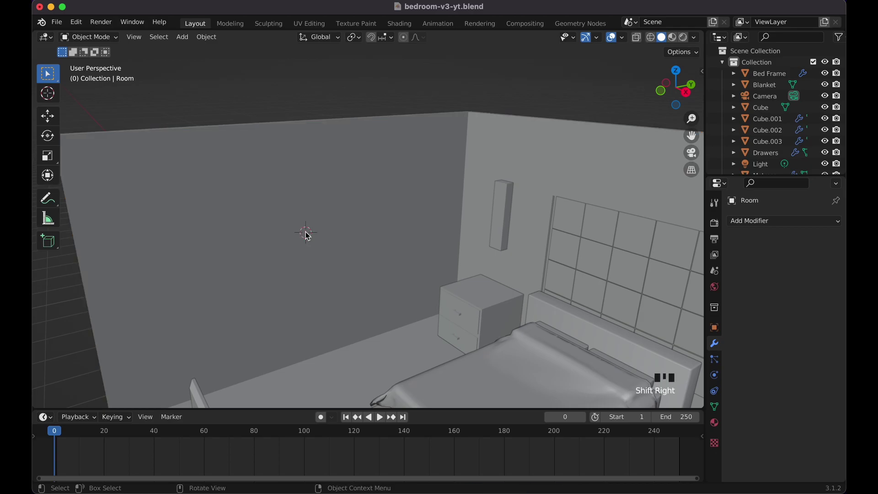
{"action": "key", "text": "shift+a"}
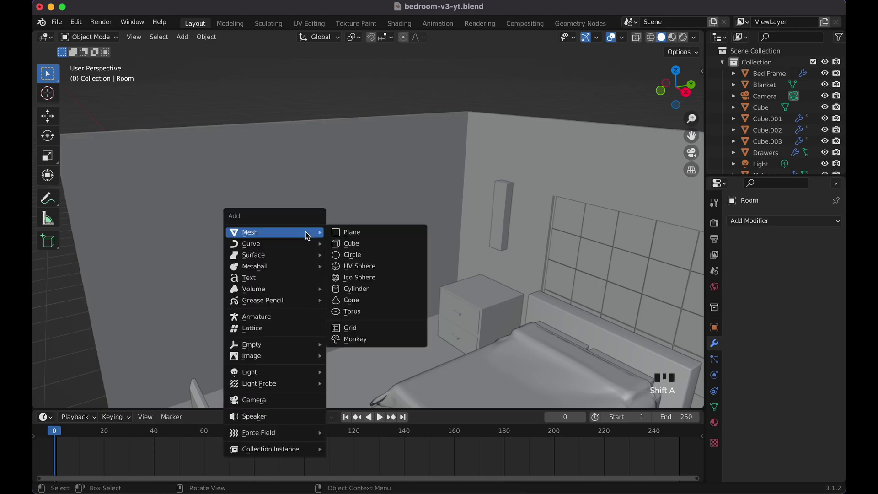
{"action": "left_click", "coordinate": [364, 234]}
{"action": "key", "text": "r"}
{"action": "key", "text": "y"}
{"action": "key", "text": "9"}
{"action": "key", "text": "0"}
{"action": "key", "text": "Return"}
- Extrude the side-wall plane about 0.045 m along its normal to make a thin panel
{"action": "middle_click_drag", "start_coordinate": [364, 234], "coordinate": [362, 234]}
{"action": "key", "text": "Tab"}
{"action": "key", "text": "e"}
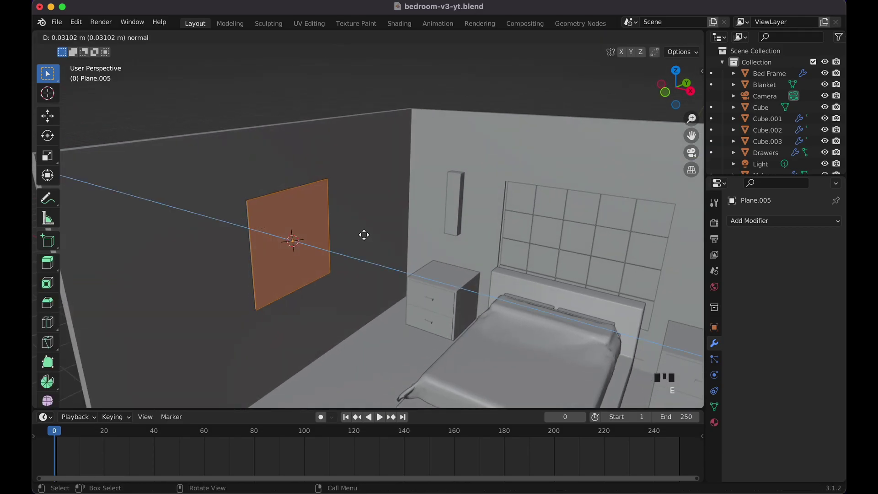
{"action": "left_click", "coordinate": [365, 236]}
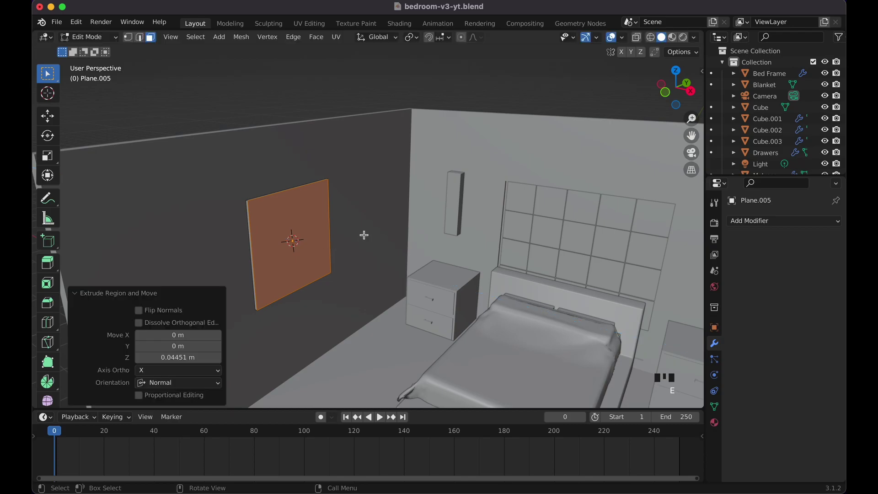
{"action": "key", "text": "Tab"}
{"action": "middle_click_drag", "start_coordinate": [364, 235], "coordinate": [364, 234]}
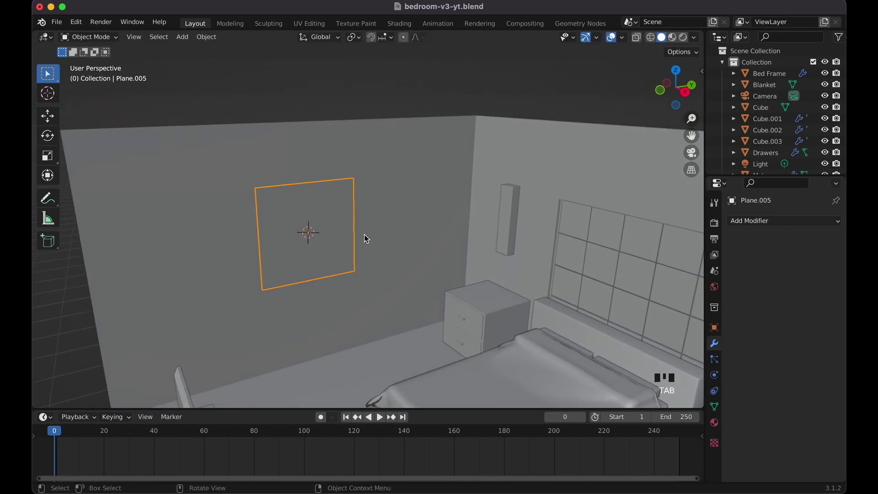
- Scale the side-wall panel to about 2.935 along Y and about 1.559 along Z
{"action": "key", "text": "s"}
{"action": "key", "text": "x"}
{"action": "key", "text": "y"}
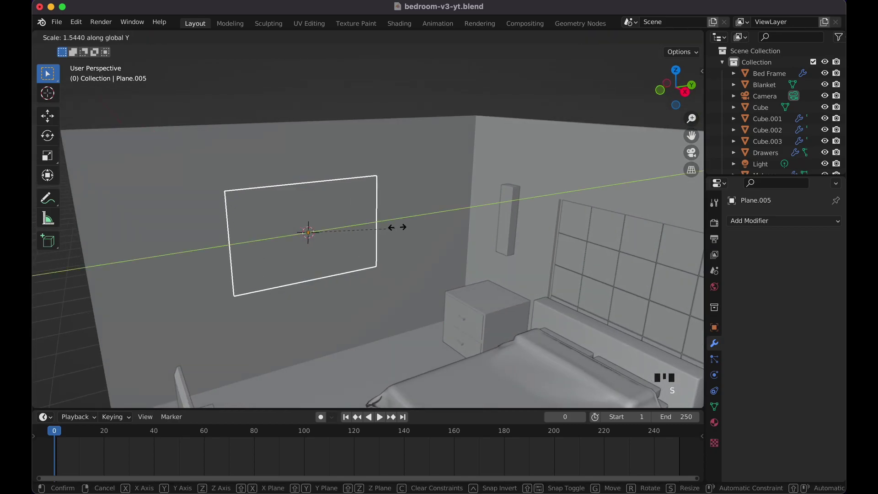
{"action": "left_click", "coordinate": [467, 211]}
{"action": "key", "text": "s"}
{"action": "key", "text": "z"}
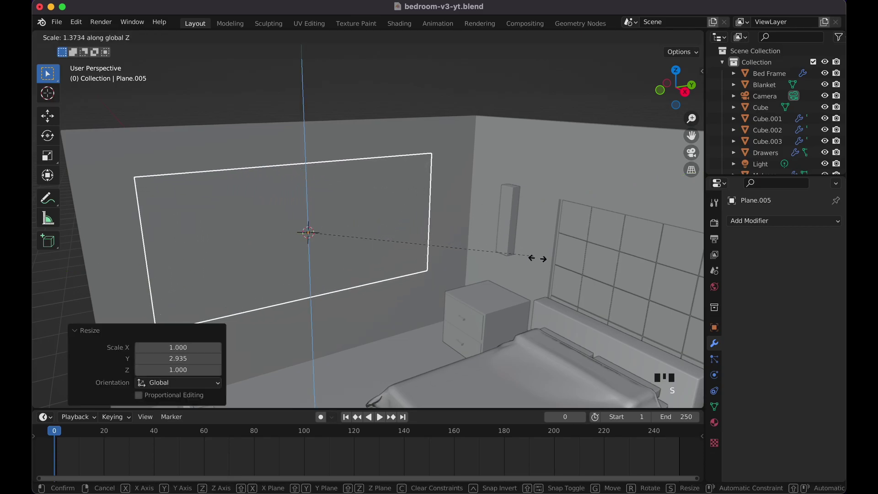
{"action": "left_click", "coordinate": [563, 271]}
- Lower the side-wall panel slightly along Z
{"action": "middle_click_drag", "start_coordinate": [562, 271], "coordinate": [562, 271]}
{"action": "scroll", "coordinate": [563, 274], "scroll_direction": "left", "scroll_amount": 5}
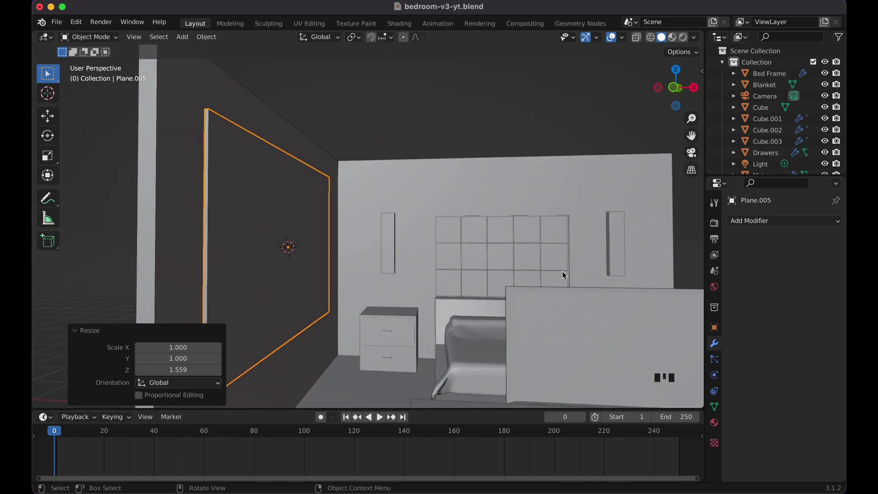
{"action": "scroll", "coordinate": [562, 274], "scroll_direction": "right", "scroll_amount": 10}
{"action": "scroll", "coordinate": [562, 274], "scroll_direction": "down", "scroll_amount": 5}
{"action": "scroll", "coordinate": [562, 275], "scroll_direction": "left", "scroll_amount": 10}
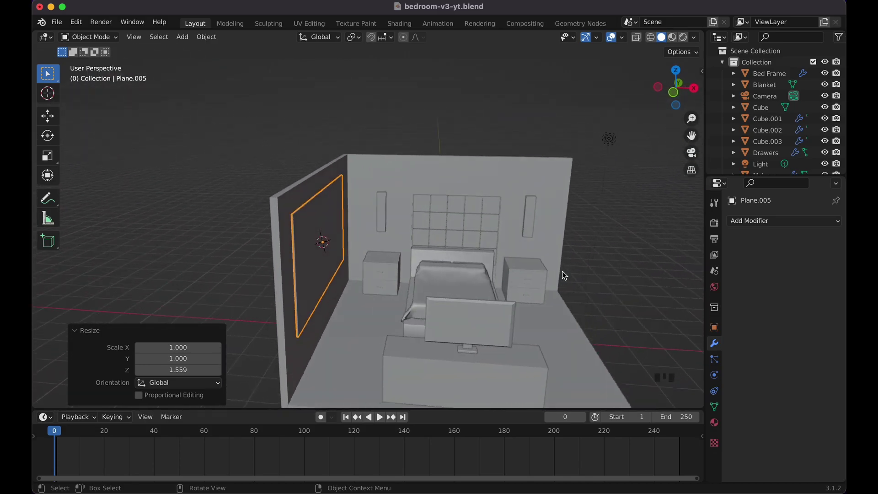
{"action": "scroll", "coordinate": [562, 275], "scroll_direction": "right", "scroll_amount": 8}
{"action": "scroll", "coordinate": [562, 275], "scroll_direction": "up", "scroll_amount": 4}
{"action": "middle_click_drag", "start_coordinate": [562, 271], "coordinate": [564, 281]}
{"action": "key", "text": "g"}
{"action": "key", "text": "z"}
{"action": "left_click", "coordinate": [565, 282]}
- Select the front face of the side-wall panel in Edit Mode
{"action": "key", "text": "Tab"}
{"action": "middle_click_drag", "start_coordinate": [388, 238], "coordinate": [388, 237]}
{"action": "left_click", "coordinate": [385, 263]}
{"action": "key", "text": "i"}
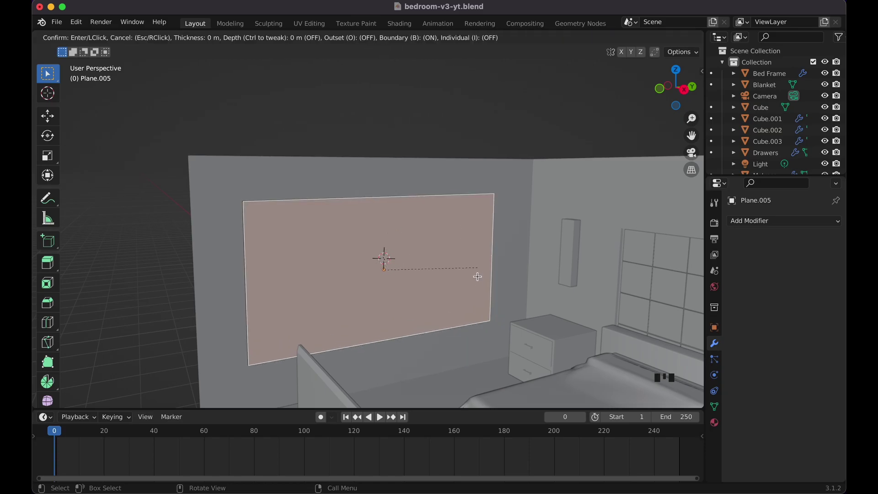
{"action": "key", "text": "Escape"}
{"action": "middle_click_drag", "start_coordinate": [434, 234], "coordinate": [430, 236]}
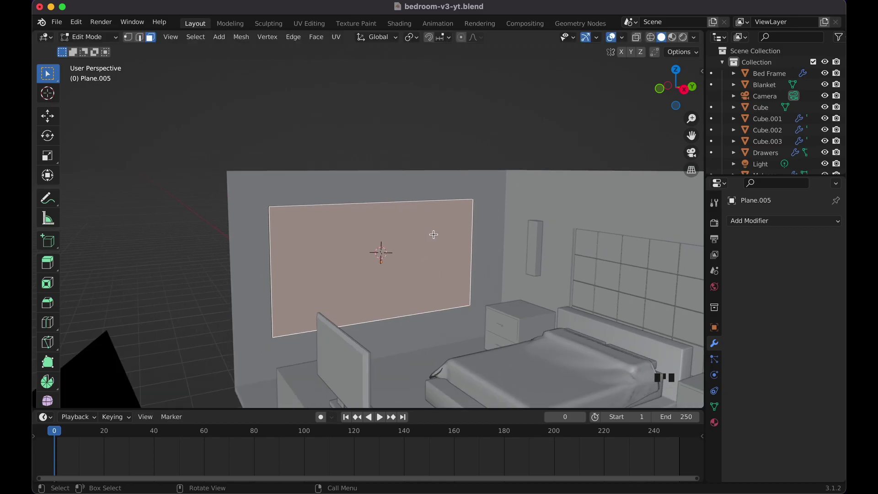
{"action": "key", "text": "i"}
{"action": "key", "text": "i"}
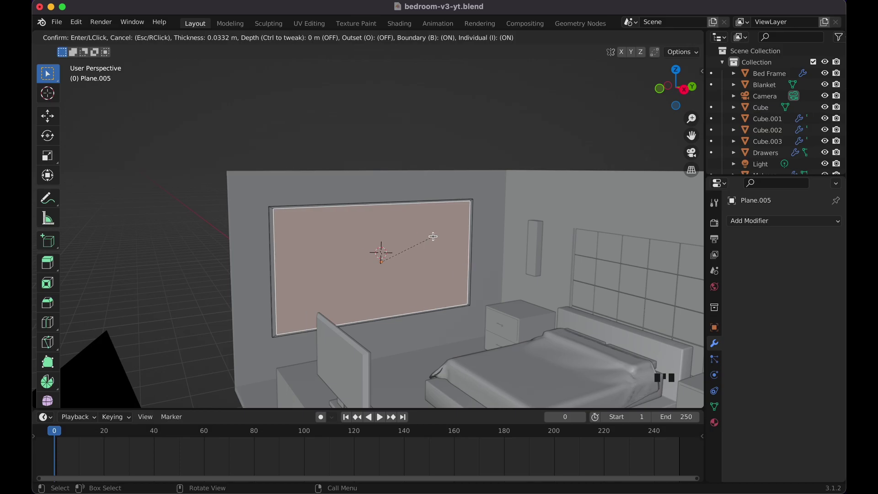
{"action": "key", "text": "Escape"}
- Apply all transforms to the side-wall panel, and inset its front face by about 0.119 m
{"action": "key", "text": "Tab"}
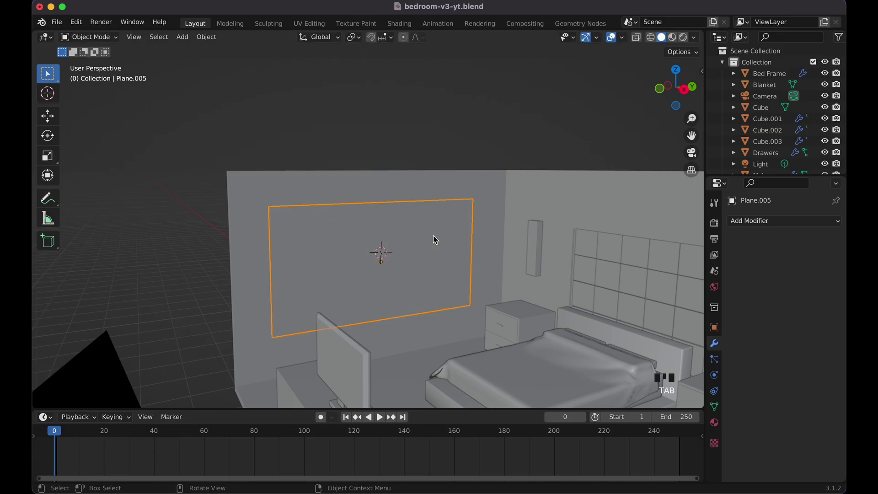
{"action": "key", "text": "ctrl+a"}
{"action": "key", "text": "a"}
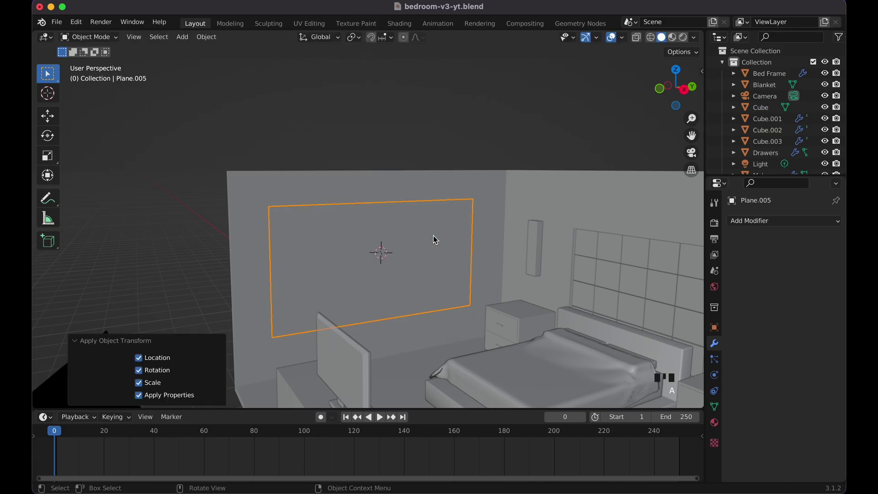
{"action": "key", "text": "Tab"}
{"action": "key", "text": "i"}
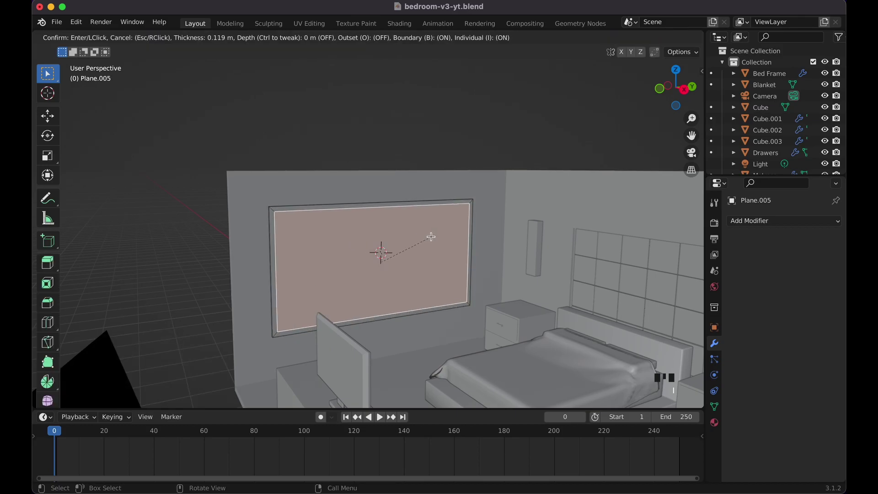
{"action": "left_click", "coordinate": [431, 237]}
- Extrude the panel's inset face about -0.015 m inward to form a frame, and save the file
{"action": "scroll", "coordinate": [432, 236], "scroll_direction": "up", "scroll_amount": 6}
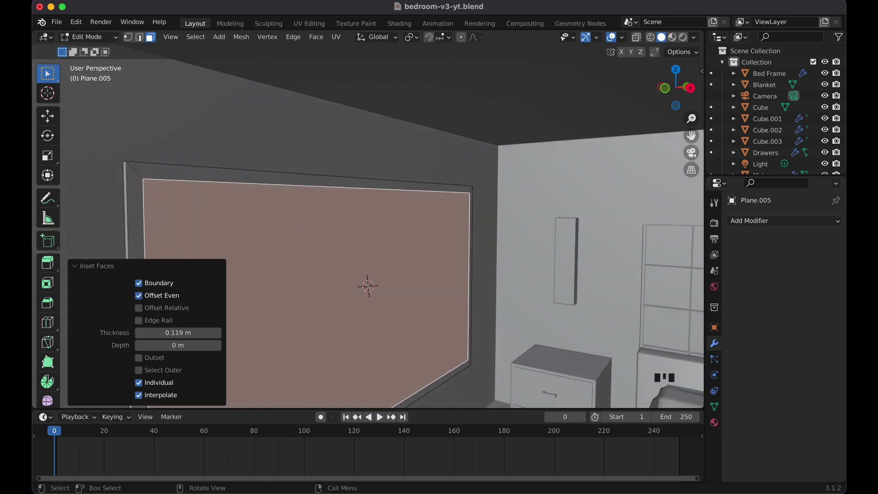
{"action": "middle_click_drag", "start_coordinate": [432, 236], "coordinate": [411, 248]}
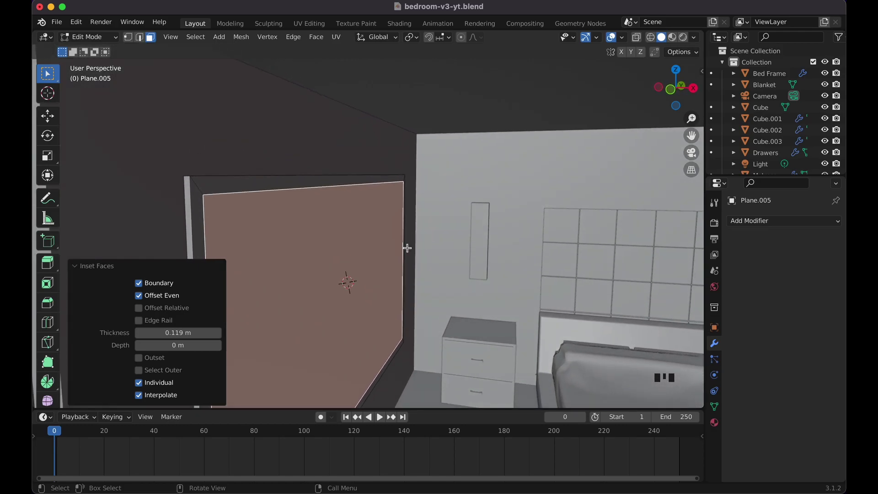
{"action": "key", "text": "e"}
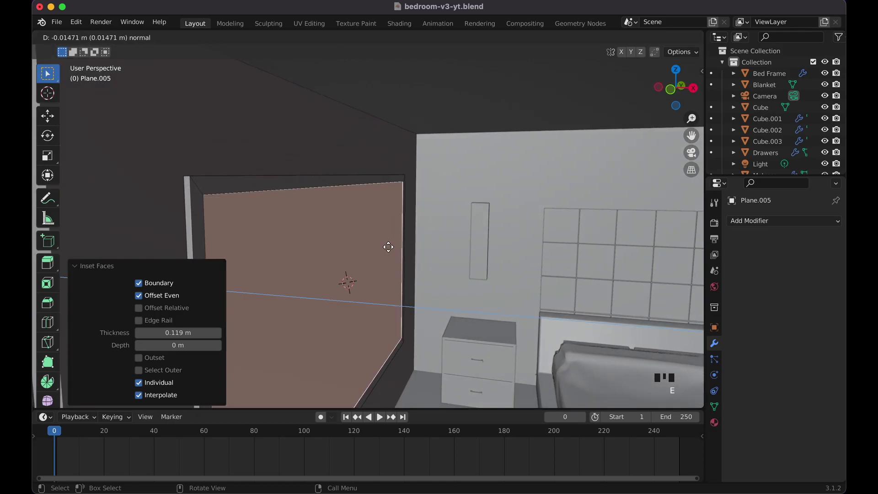
{"action": "left_click", "coordinate": [388, 247]}
{"action": "key", "text": "Tab"}
{"action": "scroll", "coordinate": [388, 247], "scroll_direction": "right", "scroll_amount": 10}
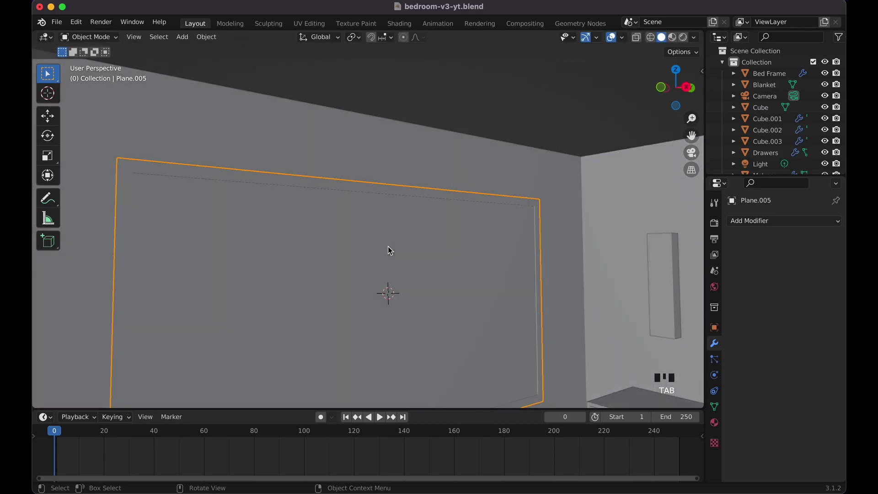
{"action": "scroll", "coordinate": [388, 246], "scroll_direction": "down", "scroll_amount": 5, "text": "ctrl"}
{"action": "scroll", "coordinate": [388, 246], "scroll_direction": "left", "scroll_amount": 5}
{"action": "key", "text": "super+s"}
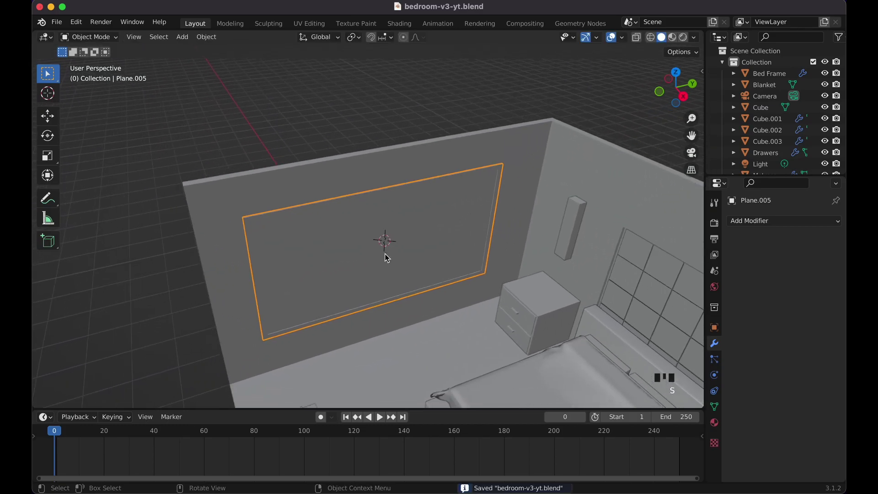
- Search the add-ons in the preferences for "images" to check whether Import Images as Planes is enabled
{"action": "scroll", "coordinate": [386, 258], "scroll_direction": "left", "scroll_amount": 5}
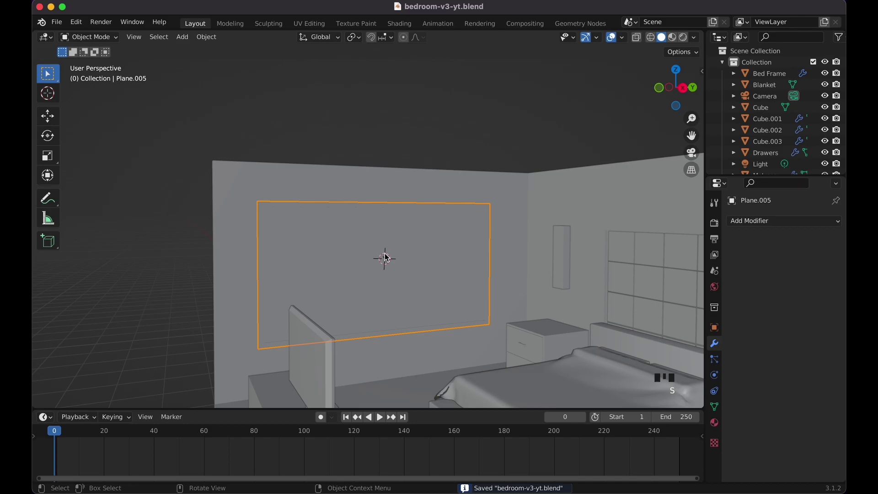
{"action": "left_click", "coordinate": [81, 23]}
{"action": "left_click", "coordinate": [127, 183]}
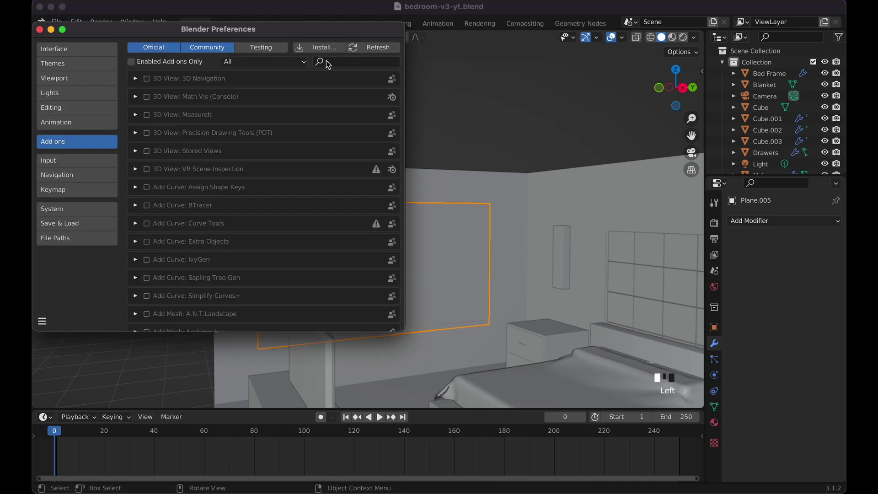
{"action": "type", "text": "images"}
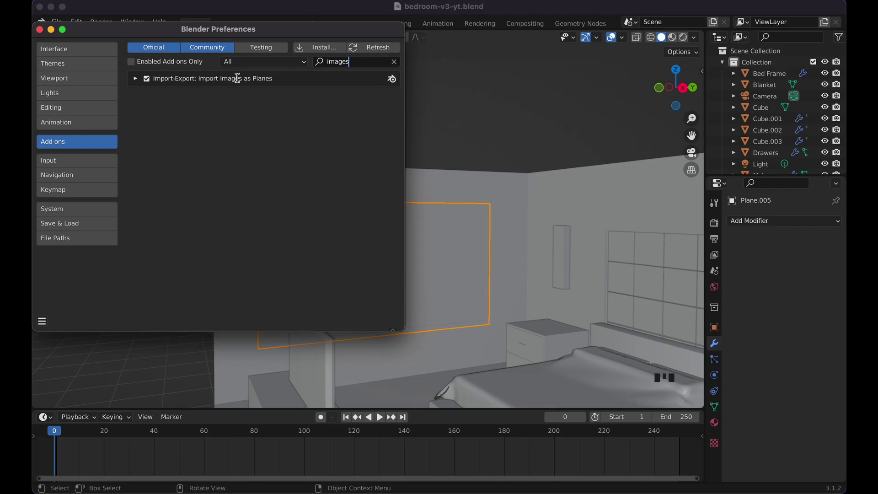
{"action": "left_click", "coordinate": [39, 29]}
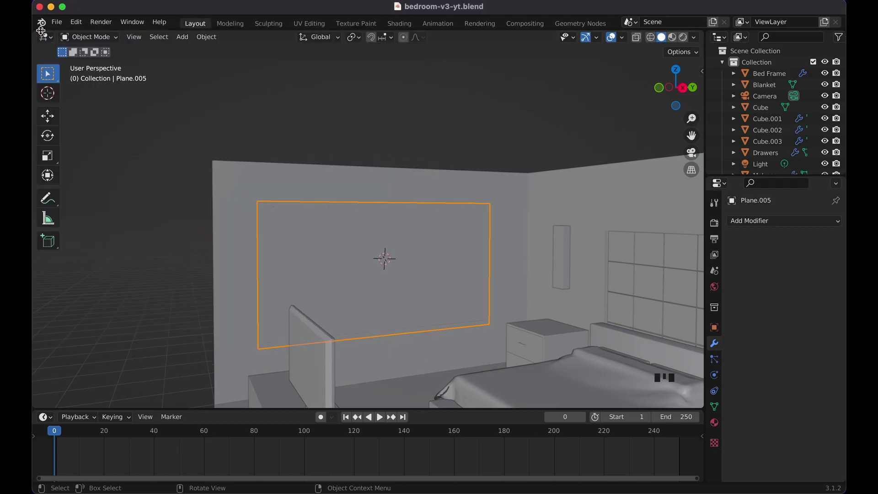
- Import the colourful eyes artwork as an image plane in front of the side-wall frame, and switch the viewport to rendered shading
{"action": "middle_click_drag", "start_coordinate": [396, 264], "coordinate": [392, 261]}
{"action": "key", "text": "shift+a"}
{"action": "mouse_move", "coordinate": [386, 258]}
{"action": "mouse_move", "coordinate": [374, 378]}
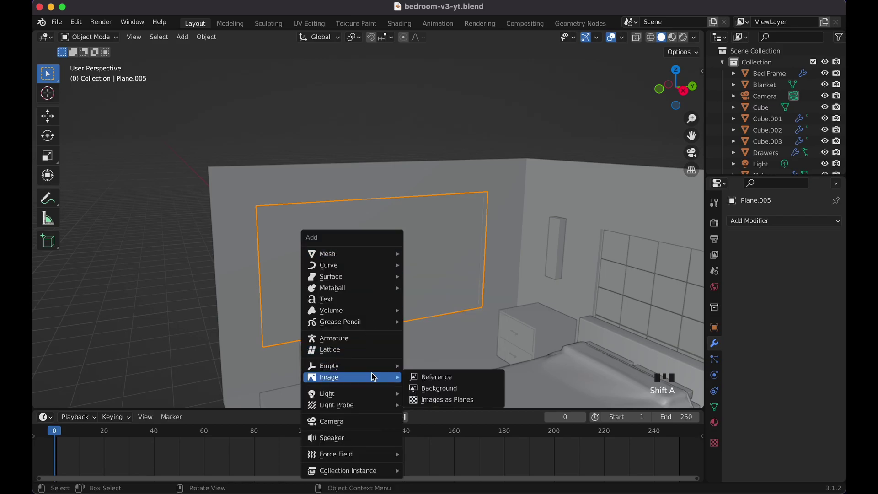
{"action": "left_click", "coordinate": [439, 401]}
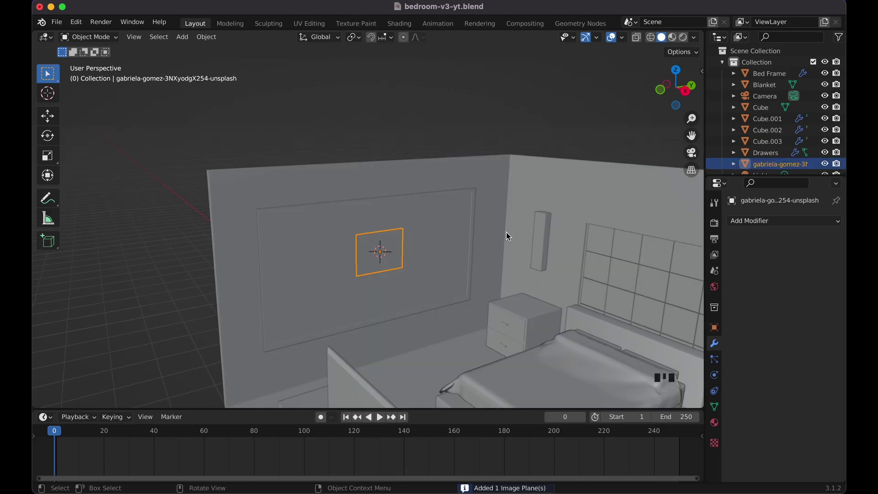
{"action": "scroll", "coordinate": [507, 232], "scroll_direction": "left", "scroll_amount": 5}
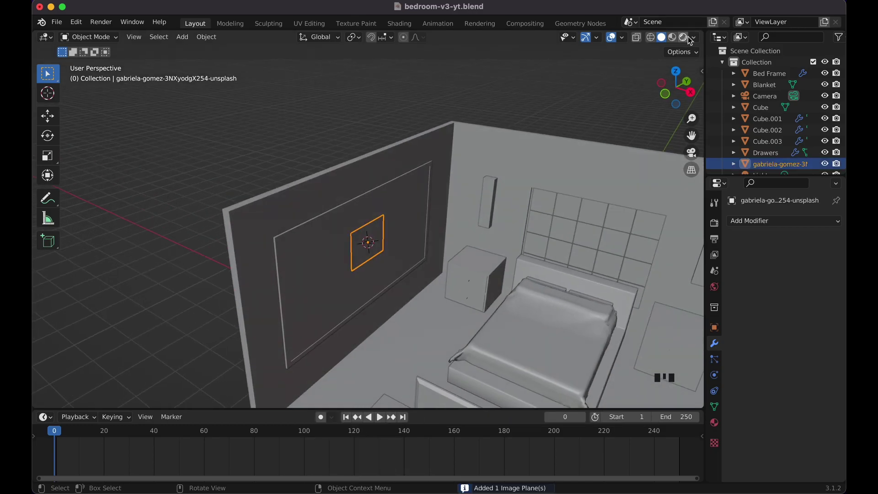
{"action": "left_click", "coordinate": [683, 37]}
{"action": "scroll", "coordinate": [553, 184], "scroll_direction": "down", "scroll_amount": 5}
{"action": "scroll", "coordinate": [551, 185], "scroll_direction": "right", "scroll_amount": 3}
{"action": "scroll", "coordinate": [551, 185], "scroll_direction": "left", "scroll_amount": 2}
{"action": "scroll", "coordinate": [553, 188], "scroll_direction": "up", "scroll_amount": 2}
- Extrude the whole image plane about 0.077 m along its normal in Edit Mode to give it thickness
{"action": "key", "text": "Tab"}
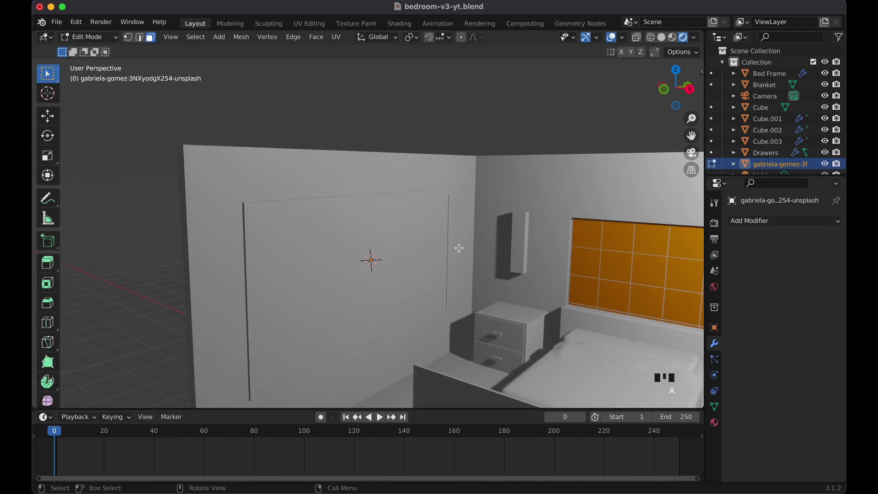
{"action": "scroll", "coordinate": [460, 248], "scroll_direction": "down", "scroll_amount": 3}
{"action": "key", "text": "Tab"}
{"action": "key", "text": "Tab"}
{"action": "scroll", "coordinate": [459, 248], "scroll_direction": "up", "scroll_amount": 3}
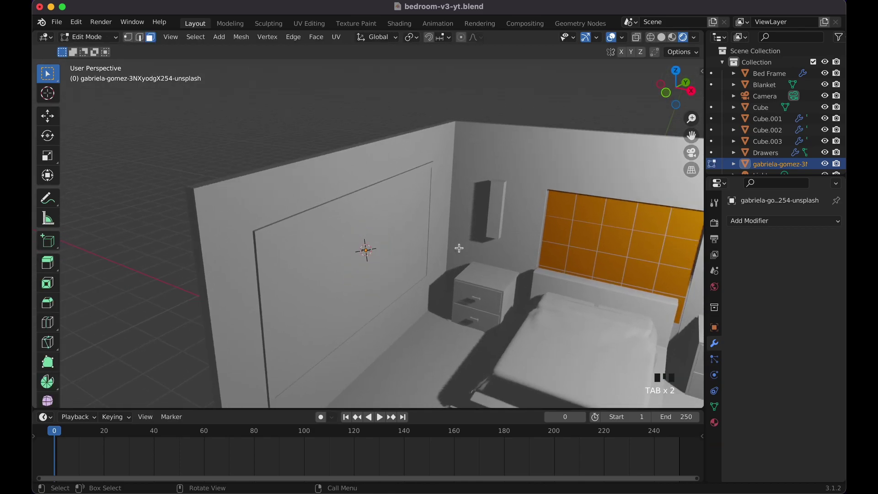
{"action": "key", "text": "e"}
{"action": "left_click", "coordinate": [463, 248]}
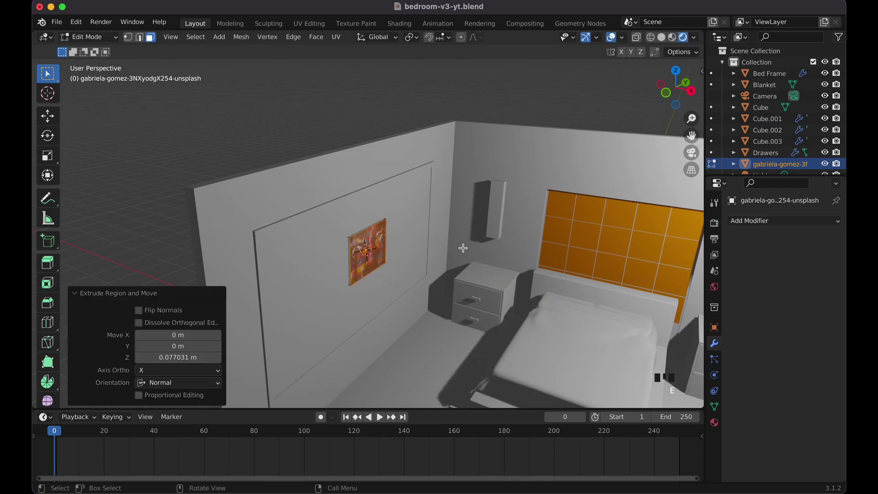
{"action": "scroll", "coordinate": [463, 248], "scroll_direction": "left", "scroll_amount": 5}
{"action": "key", "text": "Tab"}
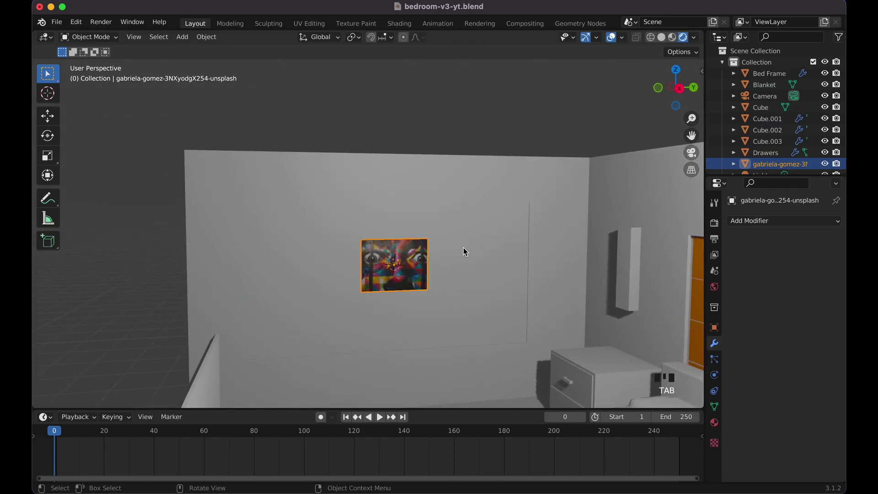
- Scale the picture uniformly by about 2.45
{"action": "scroll", "coordinate": [463, 248], "scroll_direction": "up", "scroll_amount": 3}
{"action": "key", "text": "s"}
{"action": "key", "text": "x"}
{"action": "key", "text": "y"}
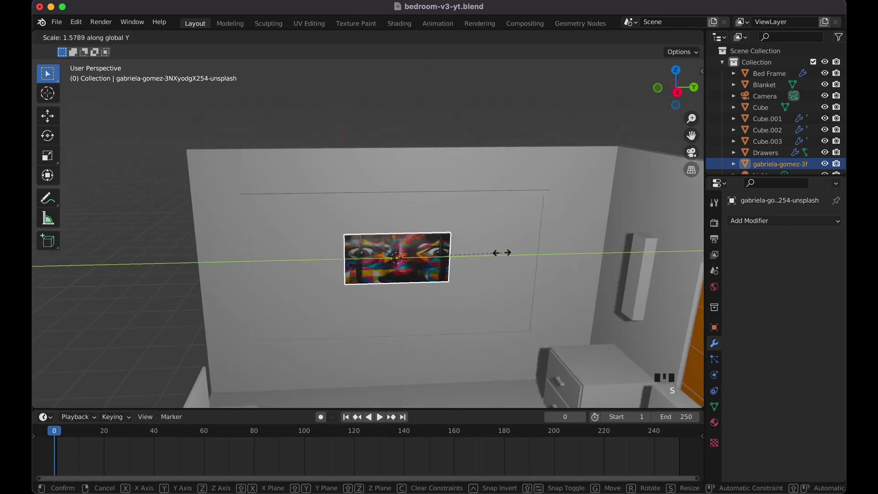
{"action": "key", "text": "s"}
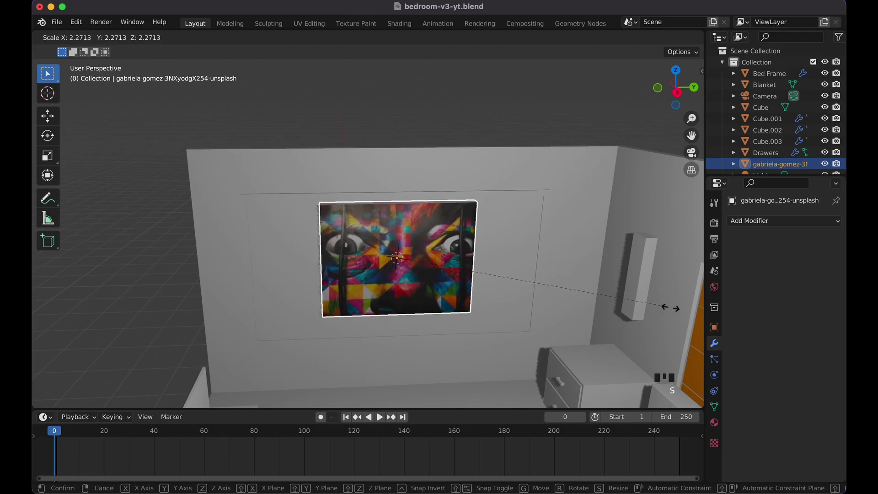
{"action": "left_click", "coordinate": [694, 316]}
- Widen the picture along the Y axis by a factor of about 1.698 to span the wall frame
{"action": "key", "text": "KP_3"}
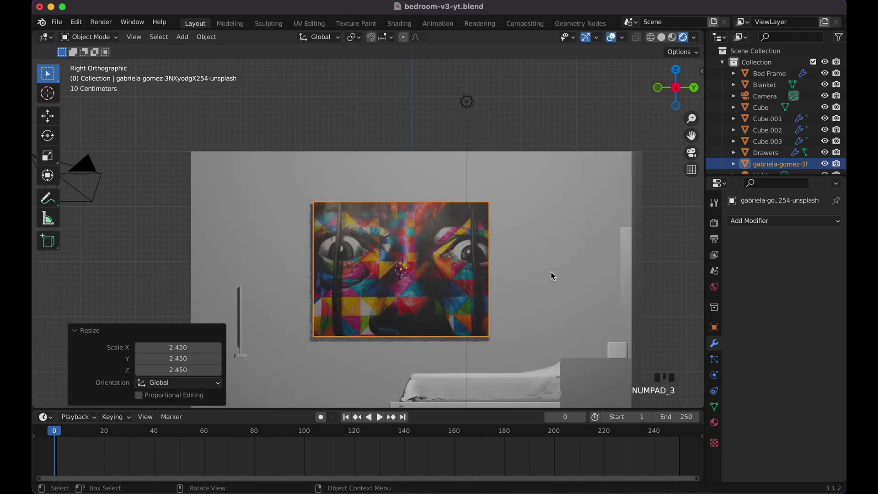
{"action": "scroll", "coordinate": [535, 271], "scroll_direction": "down", "scroll_amount": 1}
{"action": "middle_click_drag", "start_coordinate": [537, 274], "coordinate": [517, 273]}
{"action": "key", "text": "s"}
{"action": "key", "text": "x"}
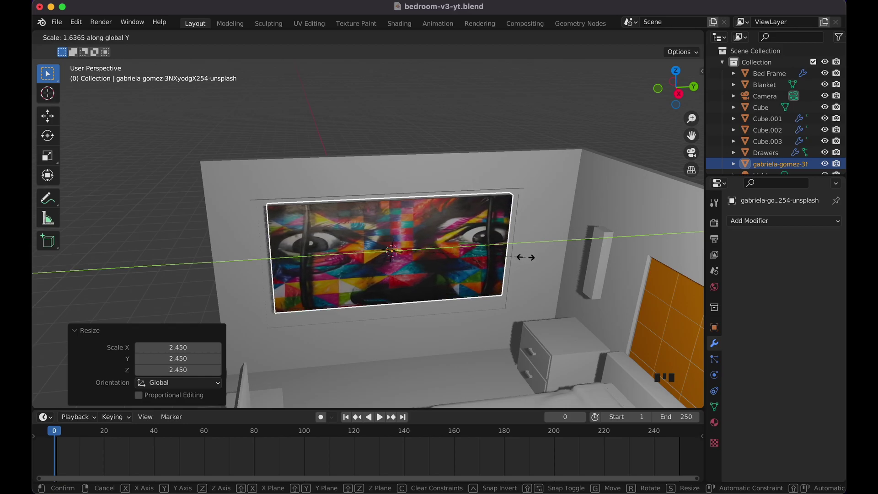
{"action": "left_click", "coordinate": [531, 255]}
{"action": "scroll", "coordinate": [530, 256], "scroll_direction": "down", "scroll_amount": 5}
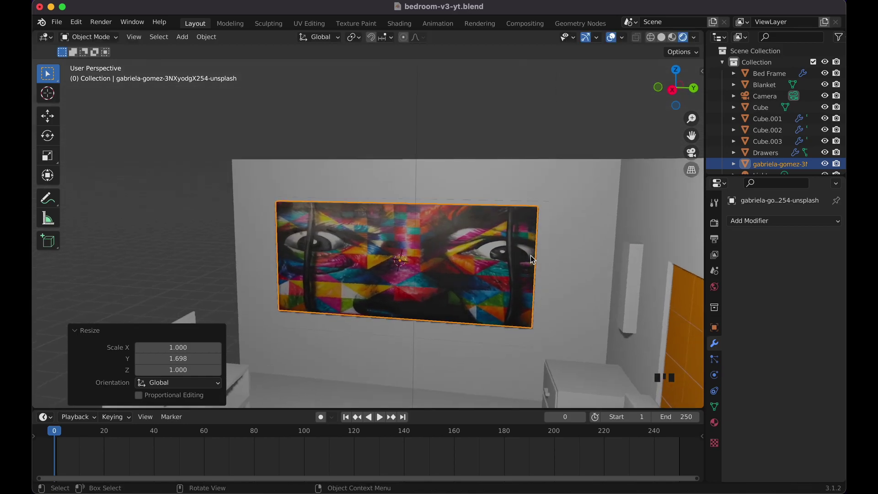
- Stretch the picture slightly along the Z axis and move it about 0.132 m down
{"action": "key", "text": "s"}
{"action": "key", "text": "z"}
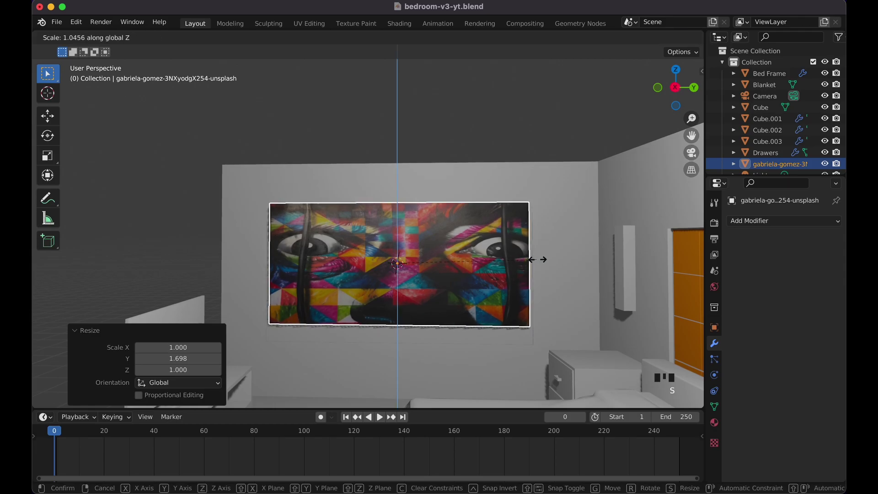
{"action": "left_click", "coordinate": [554, 263]}
{"action": "key", "text": "g"}
{"action": "key", "text": "z"}
{"action": "left_click", "coordinate": [557, 272]}
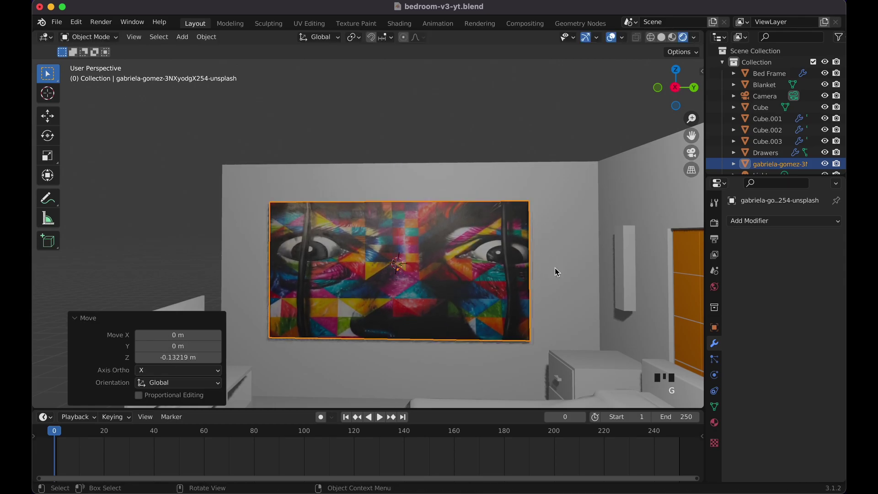
- In wireframe shading, lower the picture about 0.071 m and scale it along Z by about 0.957
{"action": "key", "text": "shift+z"}
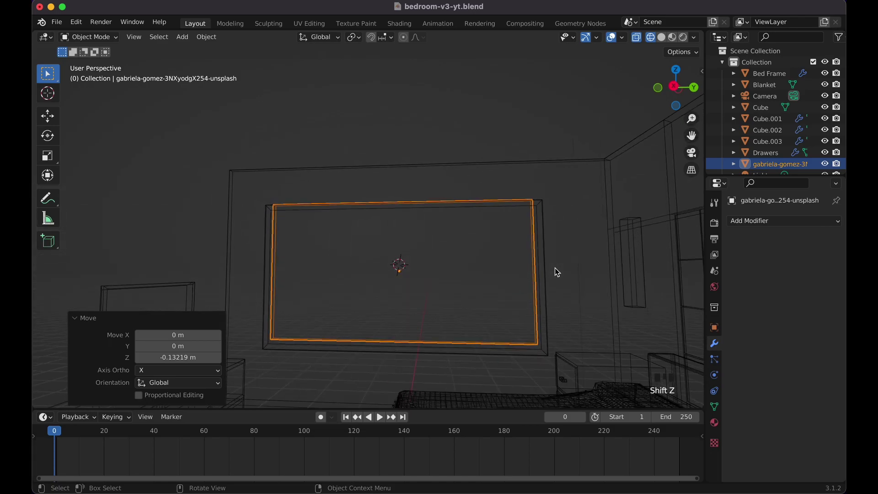
{"action": "key", "text": "g"}
{"action": "key", "text": "z"}
{"action": "left_click", "coordinate": [556, 271]}
{"action": "key", "text": "s"}
{"action": "key", "text": "z"}
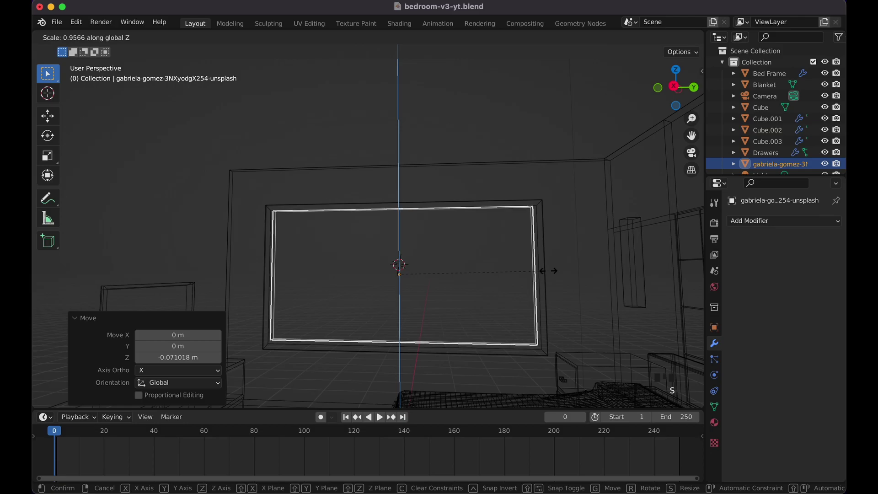
{"action": "left_click", "coordinate": [548, 271]}
- Nudge the picture vertically within the frame and scale it along Y by about 1.016
{"action": "key", "text": "g"}
{"action": "key", "text": "z"}
{"action": "left_click", "coordinate": [549, 273]}
{"action": "key", "text": "s"}
{"action": "key", "text": "y"}
{"action": "left_click", "coordinate": [551, 270]}
{"action": "scroll", "coordinate": [551, 269], "scroll_direction": "left", "scroll_amount": 5}
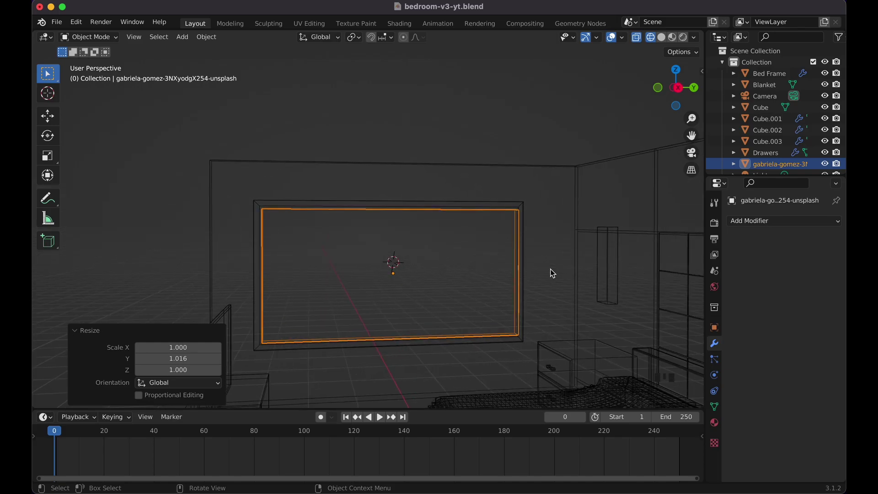
- Fit the picture to the frame's inner edges by scaling it about 1.023 along Z and 1.014 along Y
{"action": "scroll", "coordinate": [550, 269], "scroll_direction": "right", "scroll_amount": 5}
{"action": "key", "text": "s"}
{"action": "key", "text": "z"}
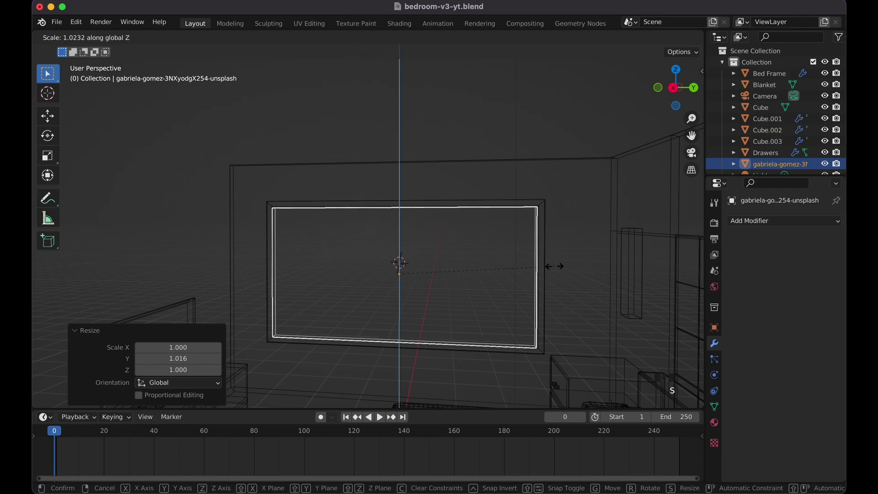
{"action": "left_click", "coordinate": [554, 266]}
{"action": "scroll", "coordinate": [554, 265], "scroll_direction": "right", "scroll_amount": 5}
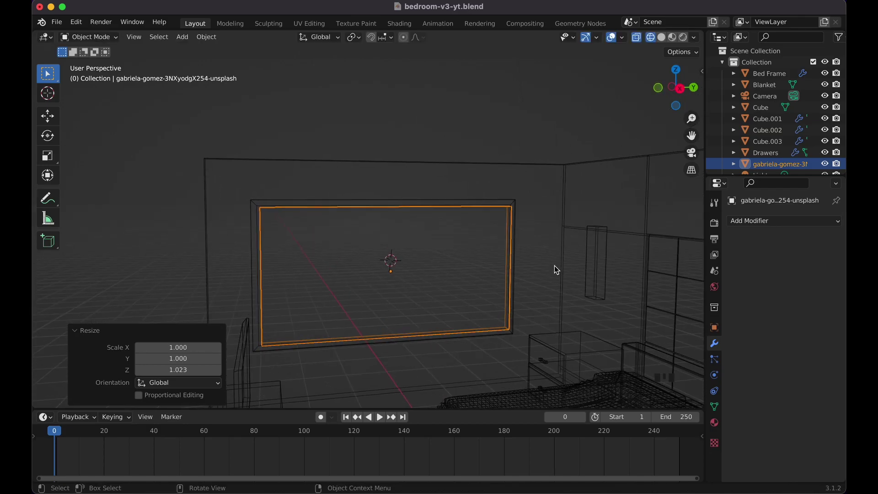
{"action": "key", "text": "s"}
{"action": "key", "text": "y"}
{"action": "left_click", "coordinate": [556, 265]}
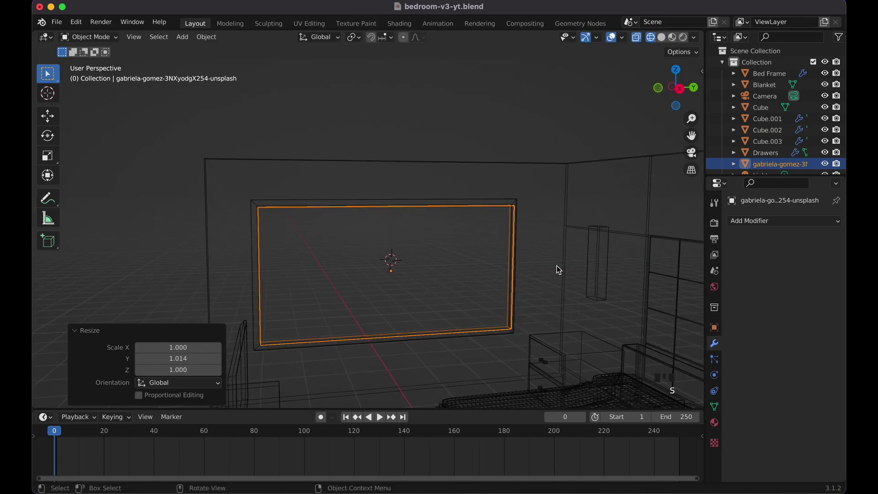
- In rendered shading, select the picture's front face in Edit Mode and move it about -0.154 m along X towards the wall
{"action": "key", "text": "Tab"}
{"action": "key", "text": "shift+z"}
{"action": "scroll", "coordinate": [552, 264], "scroll_direction": "left", "scroll_amount": 3}
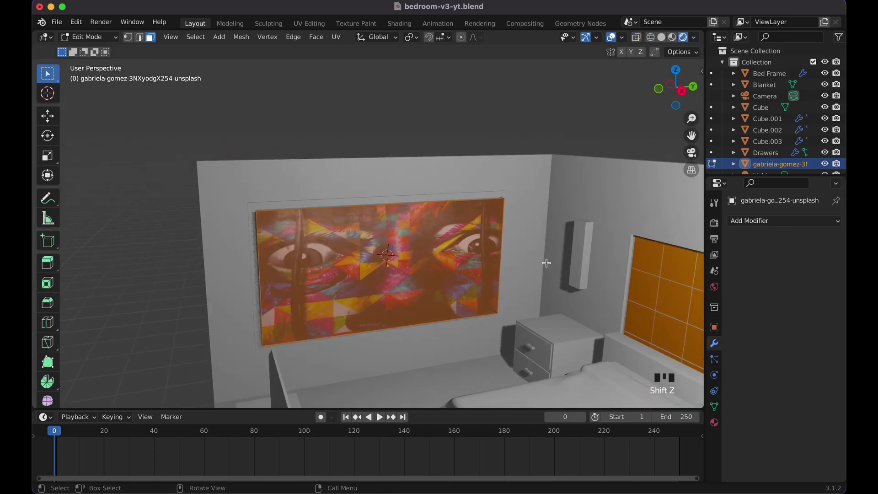
{"action": "left_click", "coordinate": [547, 262]}
{"action": "scroll", "coordinate": [546, 262], "scroll_direction": "down", "scroll_amount": 3}
{"action": "scroll", "coordinate": [547, 262], "scroll_direction": "left", "scroll_amount": 10}
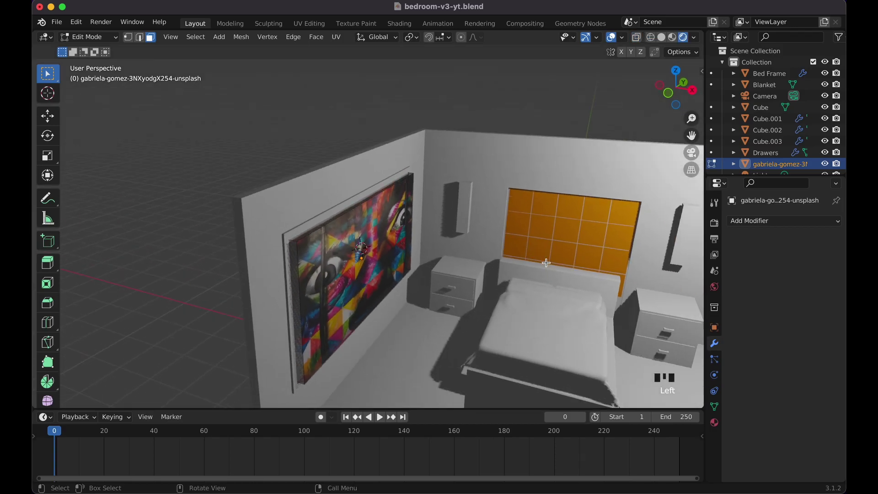
{"action": "left_click", "coordinate": [383, 271]}
{"action": "scroll", "coordinate": [383, 271], "scroll_direction": "down", "scroll_amount": 4}
{"action": "scroll", "coordinate": [383, 271], "scroll_direction": "right", "scroll_amount": 2}
{"action": "key", "text": "g"}
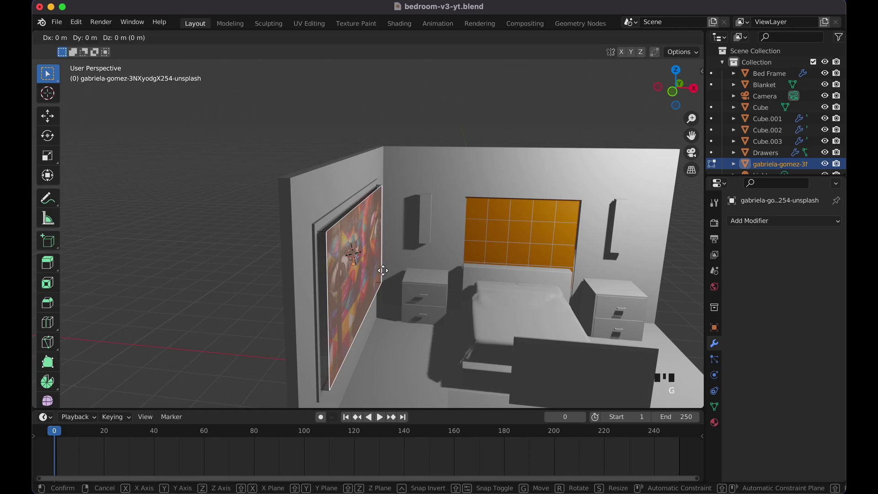
{"action": "key", "text": "x"}
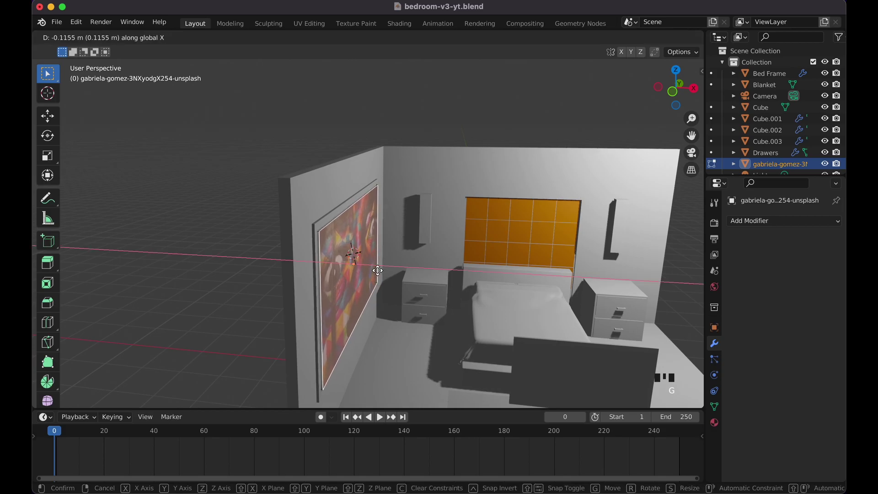
{"action": "left_click", "coordinate": [376, 270]}
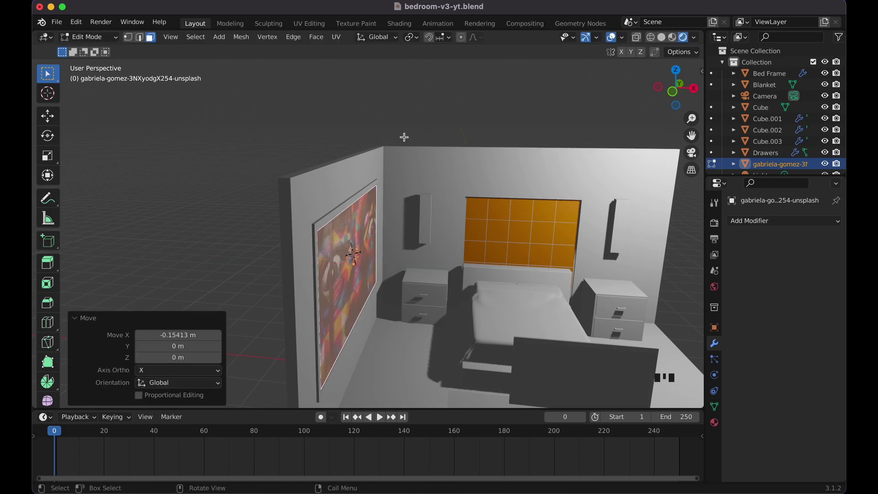
- Deselect the picture's front face, save the file, and return to Object Mode
{"action": "left_click", "coordinate": [407, 120]}
{"action": "scroll", "coordinate": [407, 120], "scroll_direction": "right", "scroll_amount": 10}
{"action": "scroll", "coordinate": [407, 120], "scroll_direction": "right", "scroll_amount": 10}
{"action": "scroll", "coordinate": [407, 120], "scroll_direction": "up", "scroll_amount": 3}
{"action": "scroll", "coordinate": [407, 120], "scroll_direction": "down", "scroll_amount": 6}
{"action": "scroll", "coordinate": [408, 120], "scroll_direction": "left", "scroll_amount": 10}
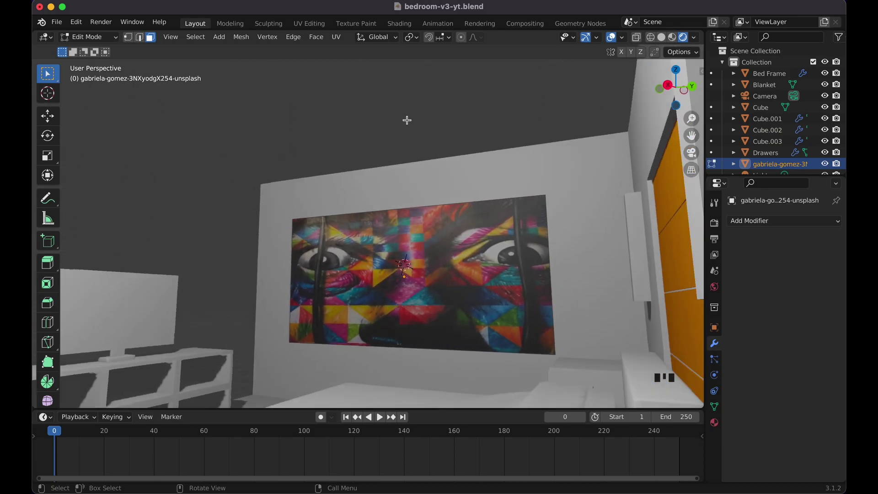
{"action": "key", "text": "super+s"}
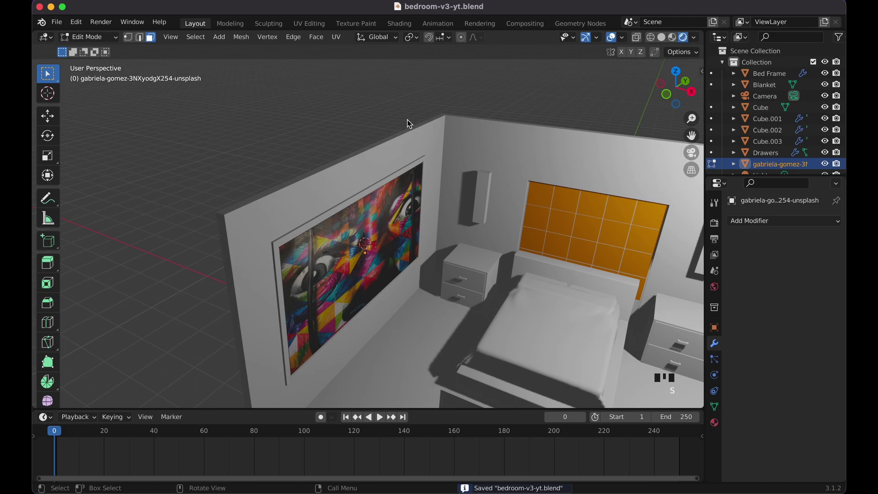
{"action": "scroll", "coordinate": [407, 120], "scroll_direction": "down", "scroll_amount": 5}
{"action": "key", "text": "Tab"}
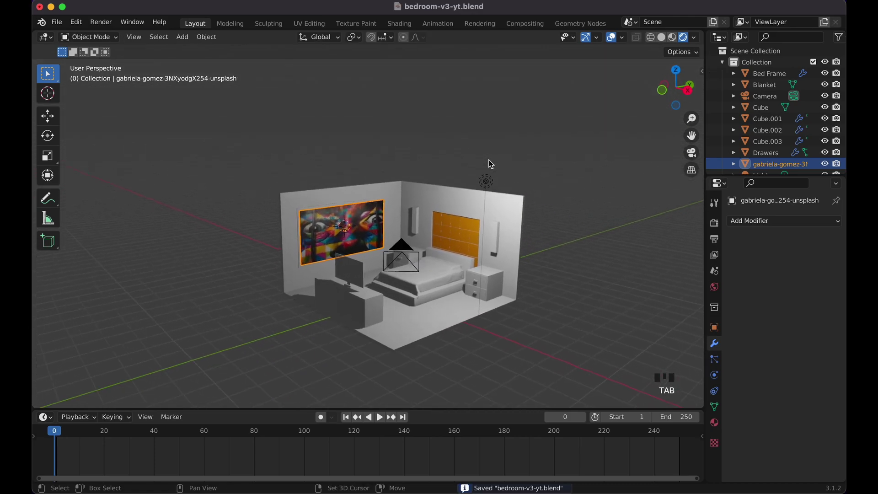
- Look through the camera and fly it backward until the whole bedroom fits inside the camera frame
{"action": "key", "text": "KP_0"}
{"action": "scroll", "coordinate": [489, 164], "scroll_direction": "down", "scroll_amount": 6}
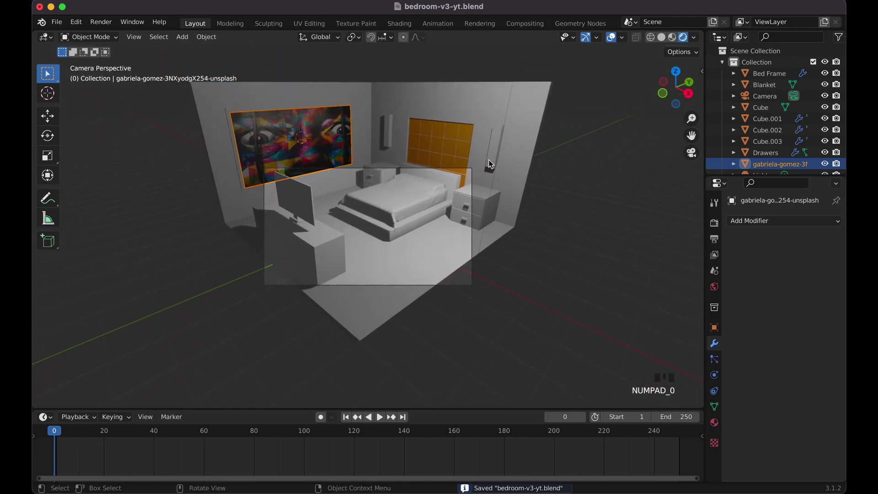
{"action": "scroll", "coordinate": [488, 163], "scroll_direction": "up", "scroll_amount": 3, "text": "shift"}
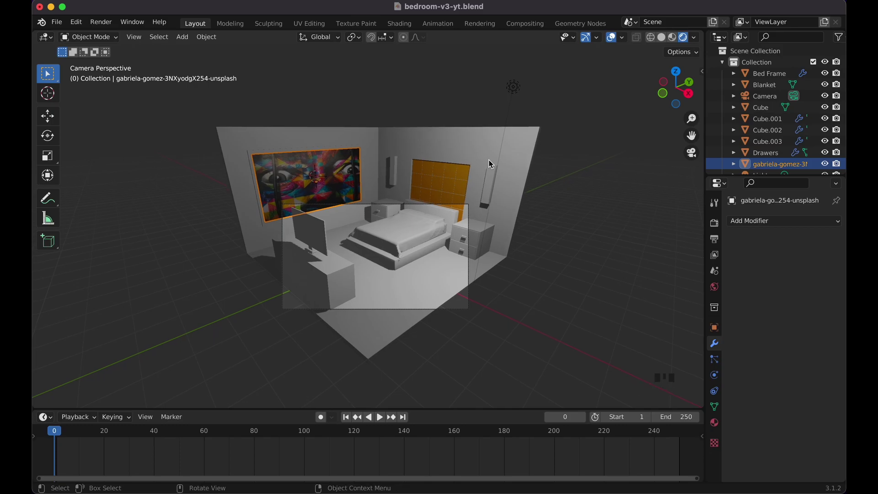
{"action": "key", "text": "shift+grave"}
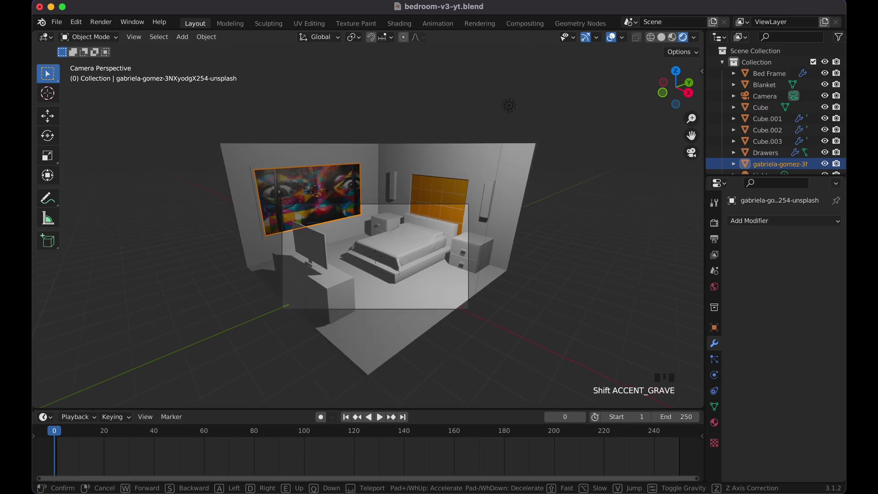
{"action": "key", "text": "s"}
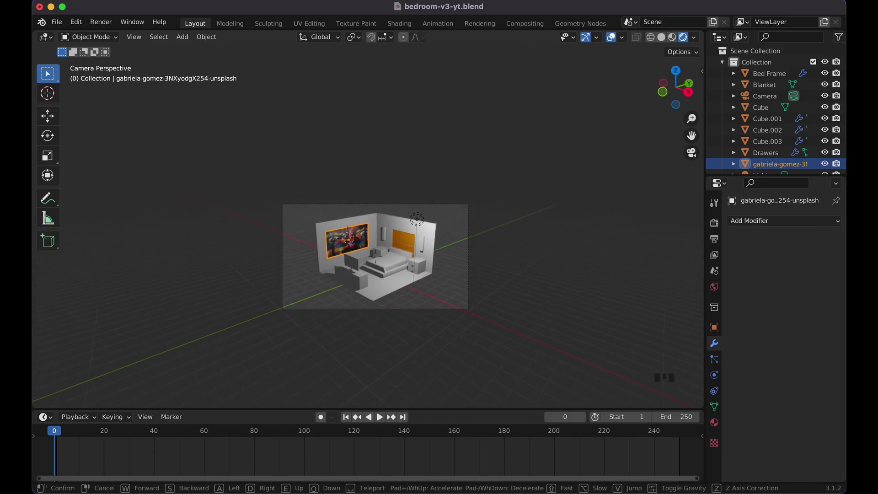
{"action": "left_click", "coordinate": [517, 250]}
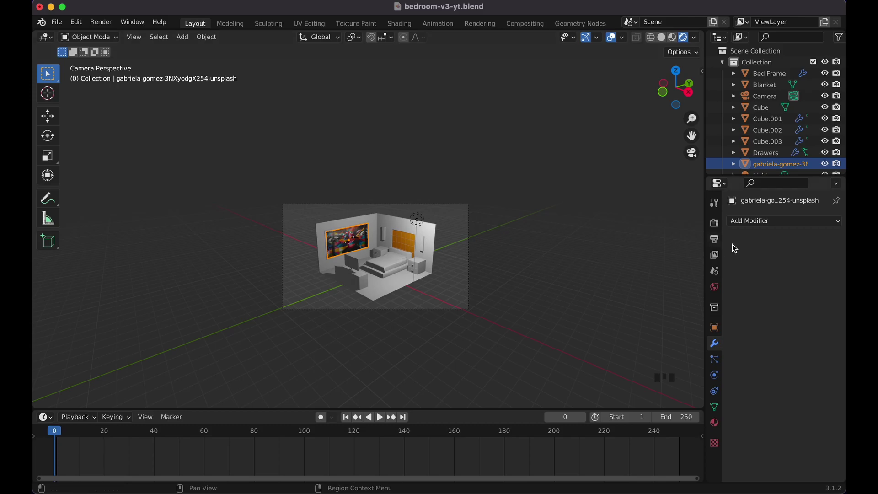
- Select the camera and change its lens type to Orthographic
{"action": "left_click", "coordinate": [771, 96]}
{"action": "left_click", "coordinate": [714, 375]}
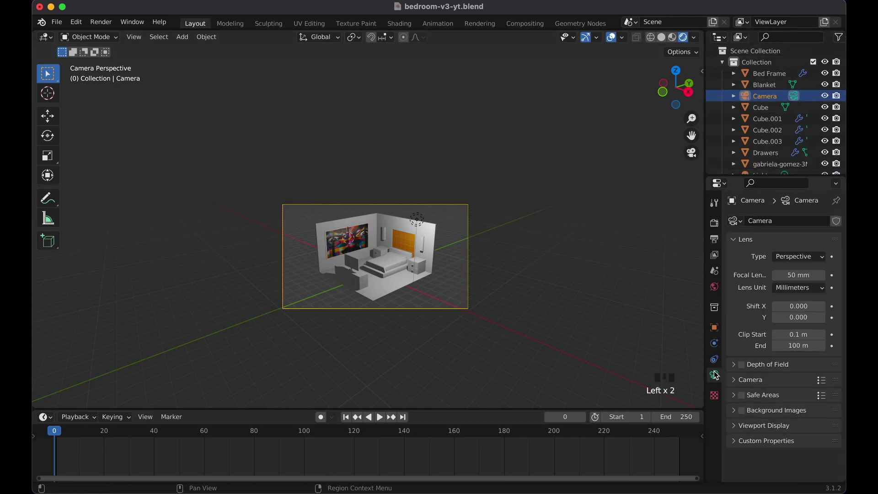
{"action": "left_click", "coordinate": [797, 257]}
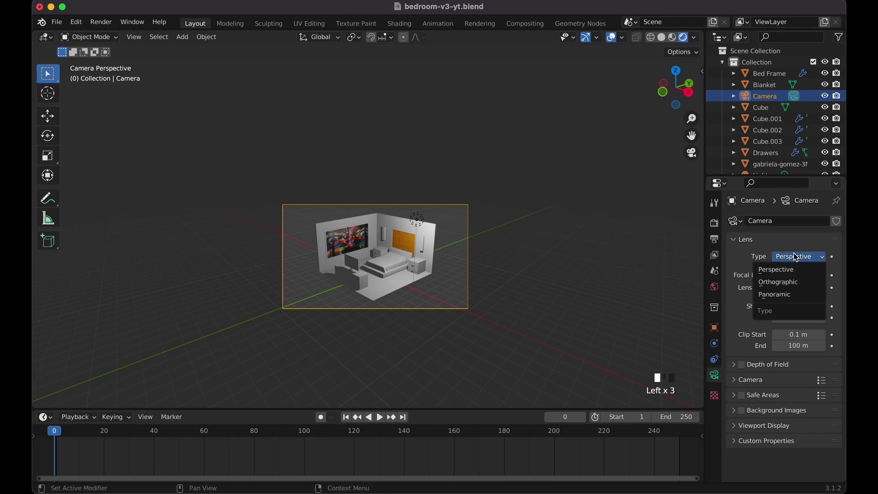
{"action": "left_click", "coordinate": [795, 286]}
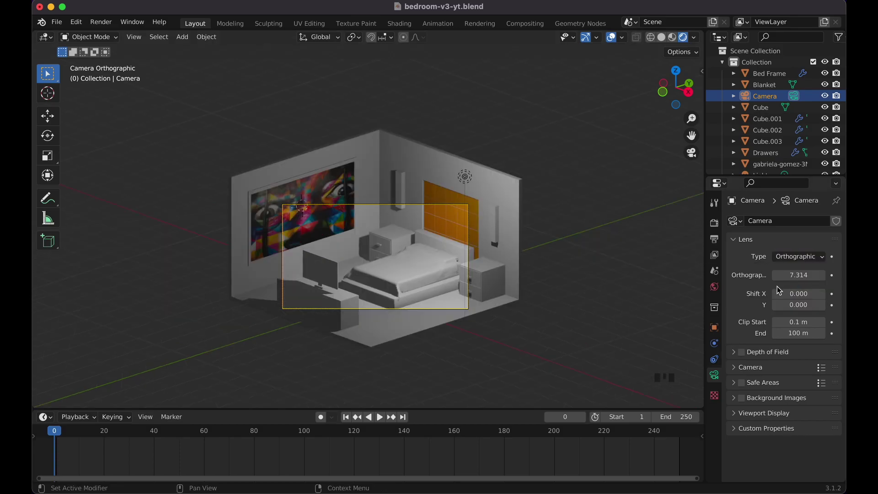
- Set the camera's orthographic scale to 19.114 and its vertical shift to 0.040, and save the file
{"action": "left_click_drag", "start_coordinate": [799, 275], "coordinate": [819, 275]}
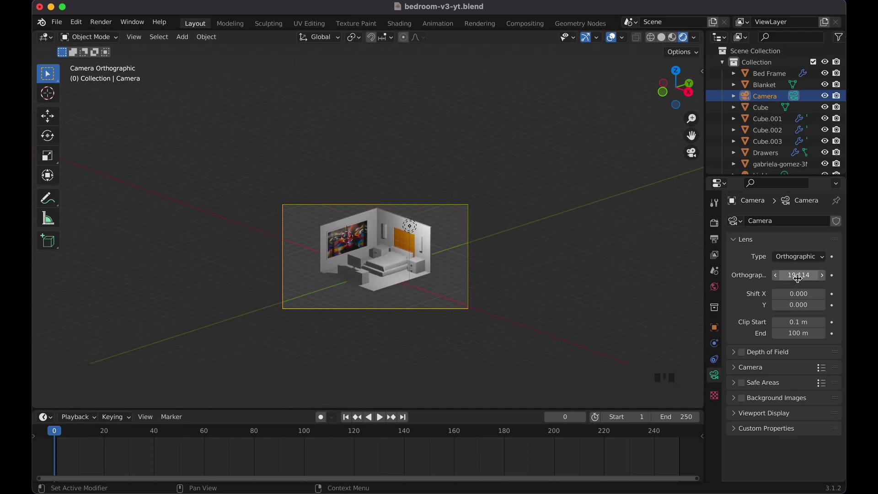
{"action": "left_click_drag", "start_coordinate": [790, 302], "coordinate": [798, 301]}
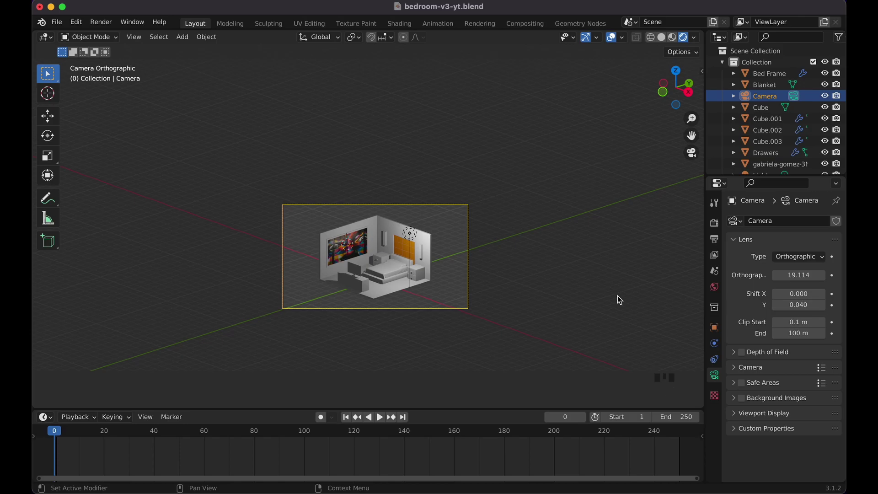
{"action": "scroll", "coordinate": [523, 311], "scroll_direction": "up", "scroll_amount": 3}
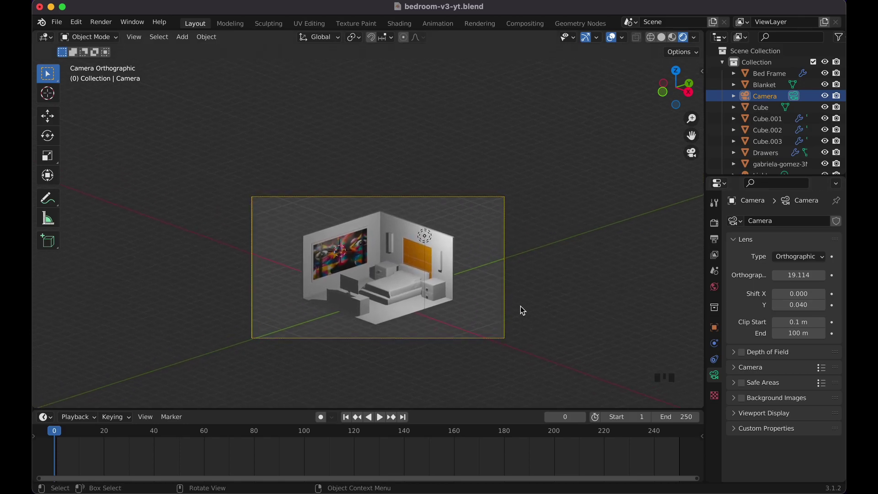
{"action": "key", "text": "super+s"}
{"action": "scroll", "coordinate": [523, 309], "scroll_direction": "up", "scroll_amount": 4}
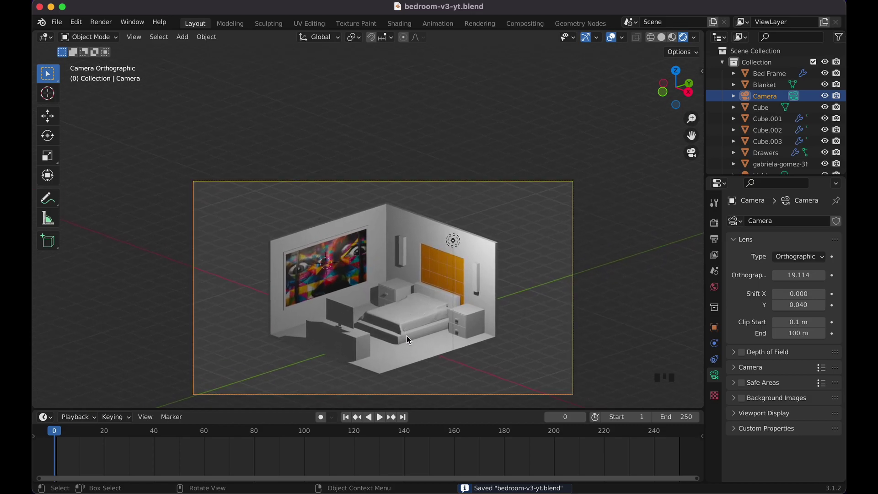
- Give the bed frame a new material with dark brown base color 391505 and name it Wood
{"action": "left_click", "coordinate": [408, 341]}
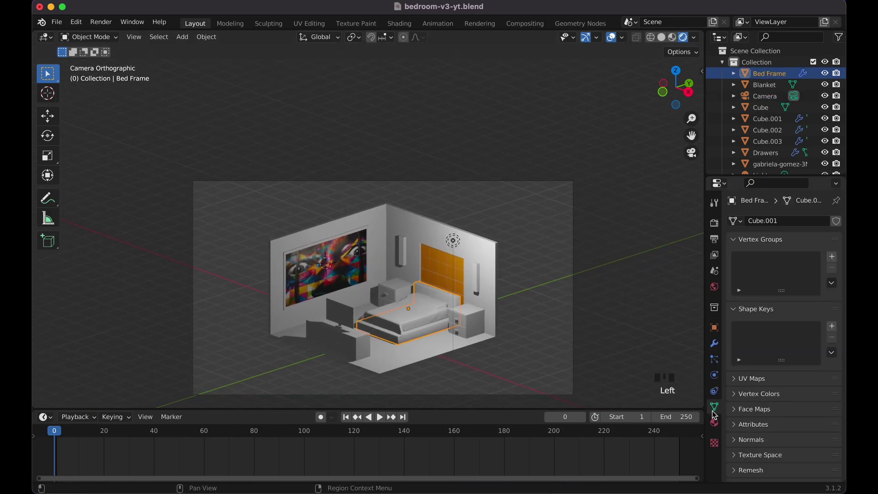
{"action": "left_click", "coordinate": [715, 422]}
{"action": "left_click", "coordinate": [790, 269]}
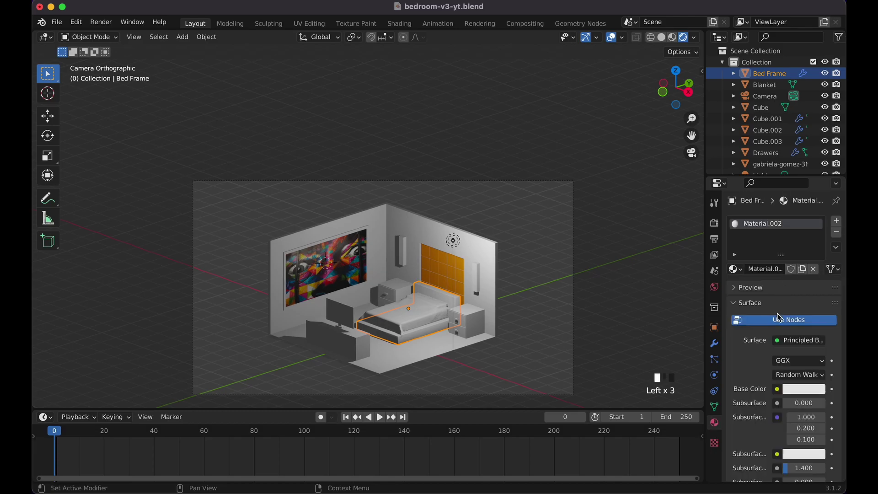
{"action": "left_click", "coordinate": [791, 394]}
{"action": "left_click_drag", "start_coordinate": [764, 277], "coordinate": [754, 303]}
{"action": "left_click_drag", "start_coordinate": [817, 256], "coordinate": [817, 289]}
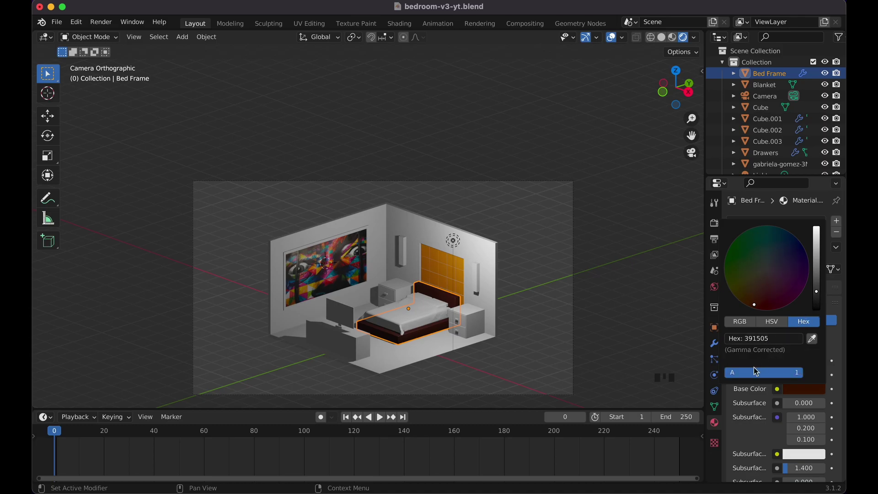
{"action": "left_click", "coordinate": [765, 271]}
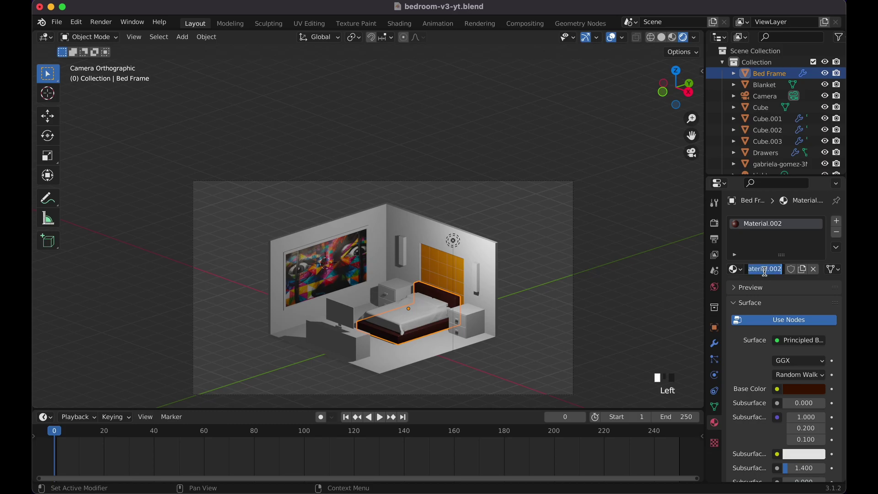
{"action": "type", "text": "Wood"}
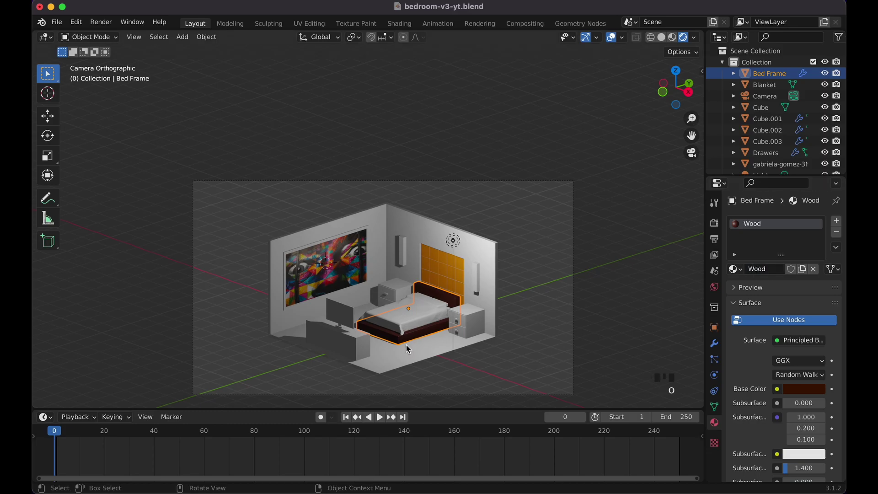
- Give the blanket a new material with black base color 000000
{"action": "left_click", "coordinate": [420, 319]}
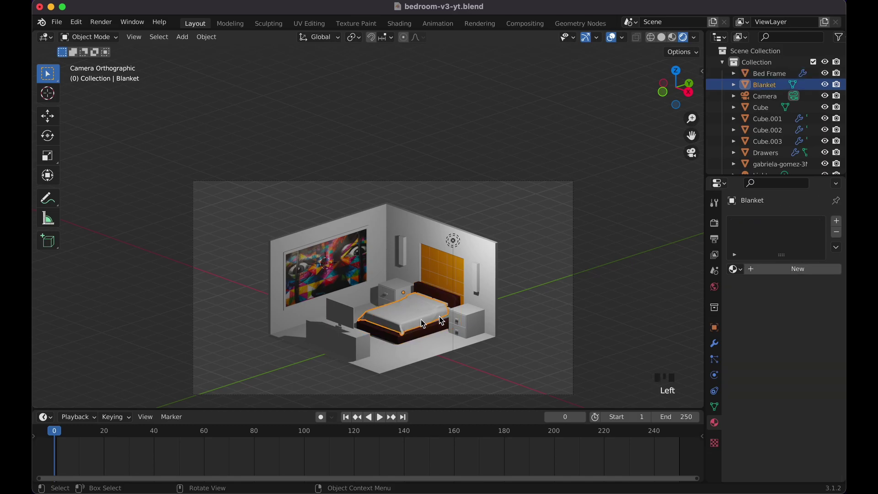
{"action": "left_click", "coordinate": [761, 273]}
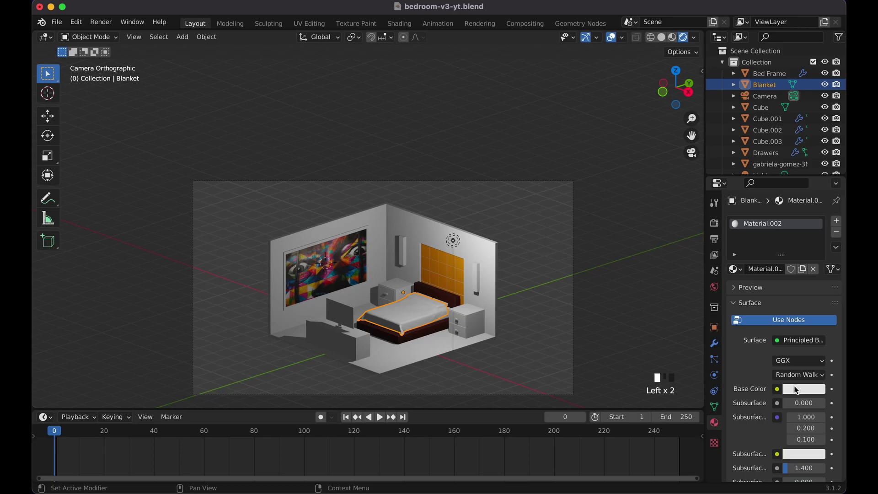
{"action": "left_click", "coordinate": [796, 390]}
{"action": "left_click_drag", "start_coordinate": [818, 271], "coordinate": [817, 310]}
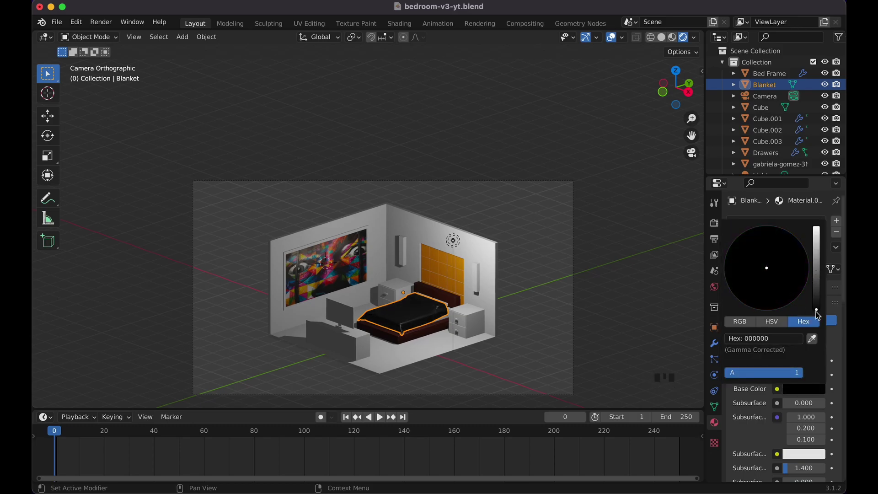
{"action": "left_click", "coordinate": [448, 306]}
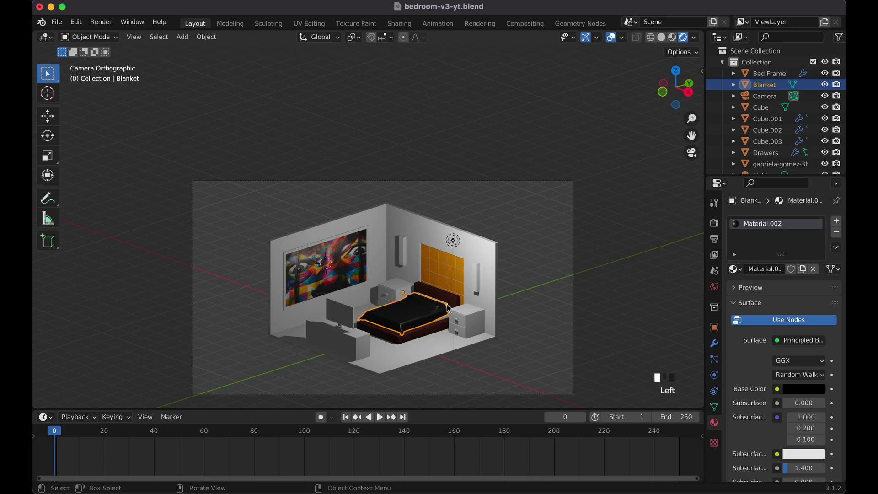
- Assign the blanket's black material to the bedside drawers and rename that material Black
{"action": "scroll", "coordinate": [449, 312], "scroll_direction": "up", "scroll_amount": 5}
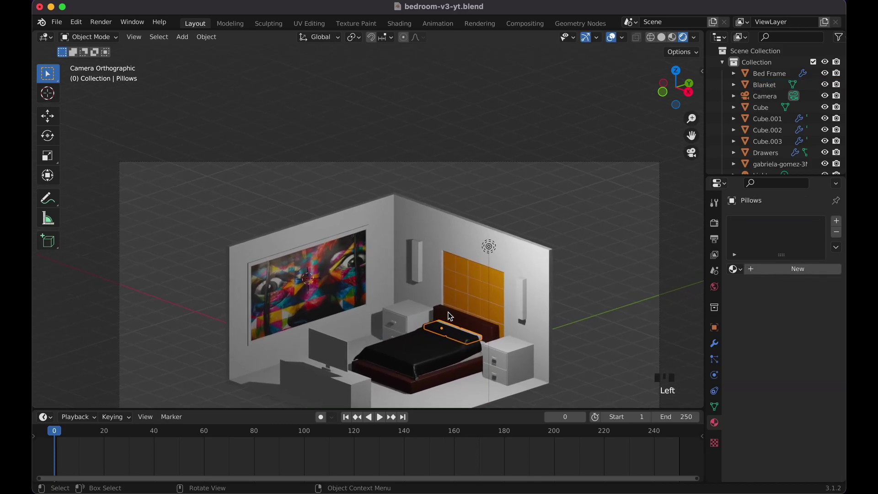
{"action": "scroll", "coordinate": [449, 312], "scroll_direction": "down", "scroll_amount": 3}
{"action": "scroll", "coordinate": [449, 312], "scroll_direction": "up", "scroll_amount": 5}
{"action": "scroll", "coordinate": [449, 312], "scroll_direction": "up", "scroll_amount": 4}
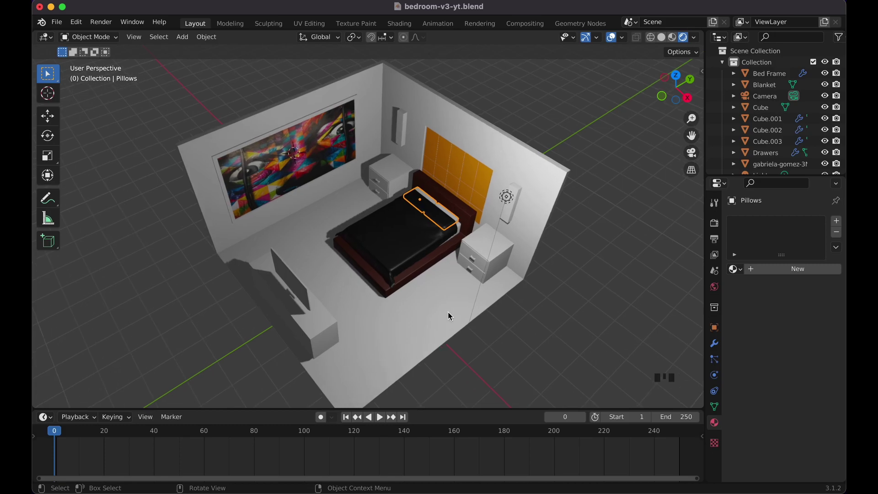
{"action": "left_click", "coordinate": [498, 265]}
{"action": "middle_click_drag", "start_coordinate": [497, 261], "coordinate": [498, 260]}
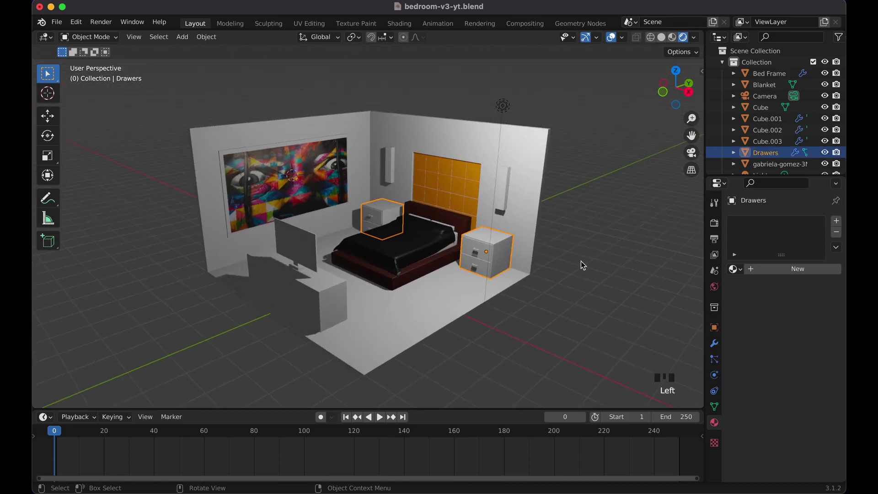
{"action": "left_click", "coordinate": [734, 269]}
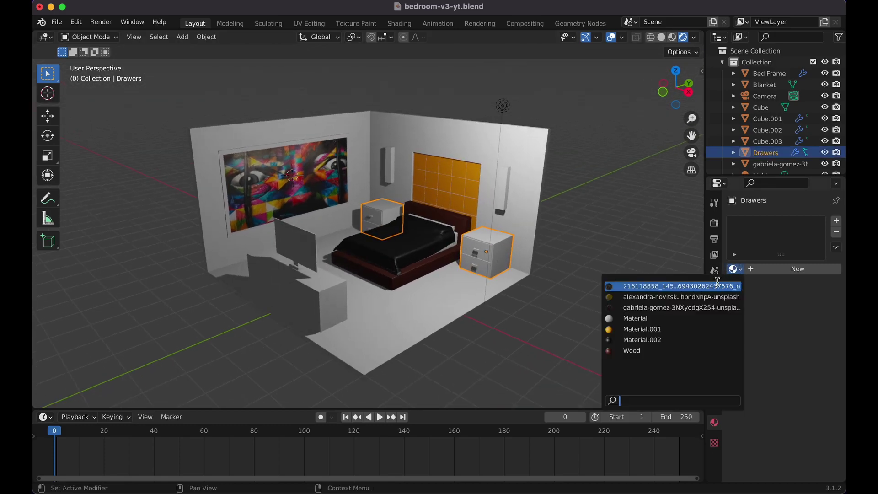
{"action": "left_click", "coordinate": [666, 339]}
{"action": "scroll", "coordinate": [542, 163], "scroll_direction": "up", "scroll_amount": 5}
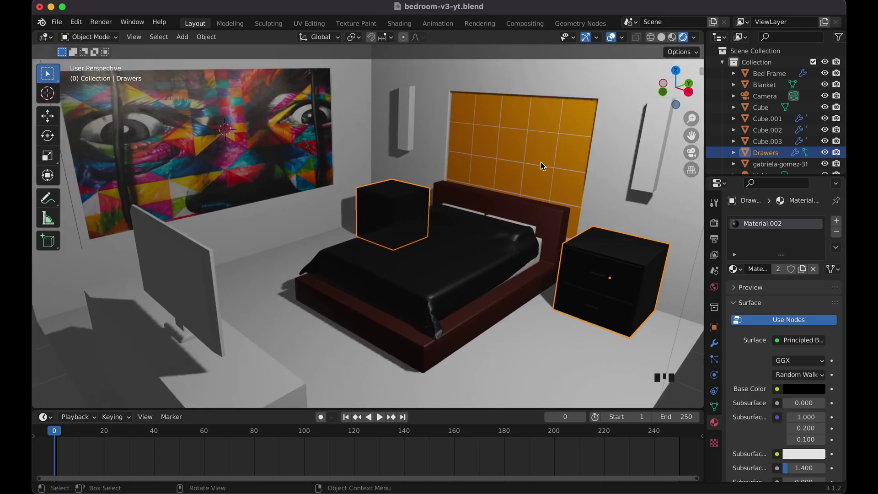
{"action": "type", "text": "Black"}
{"action": "key", "text": "Return"}
- Select the bedside drawers and enter Edit Mode close to the drawer handles
{"action": "left_click", "coordinate": [600, 284]}
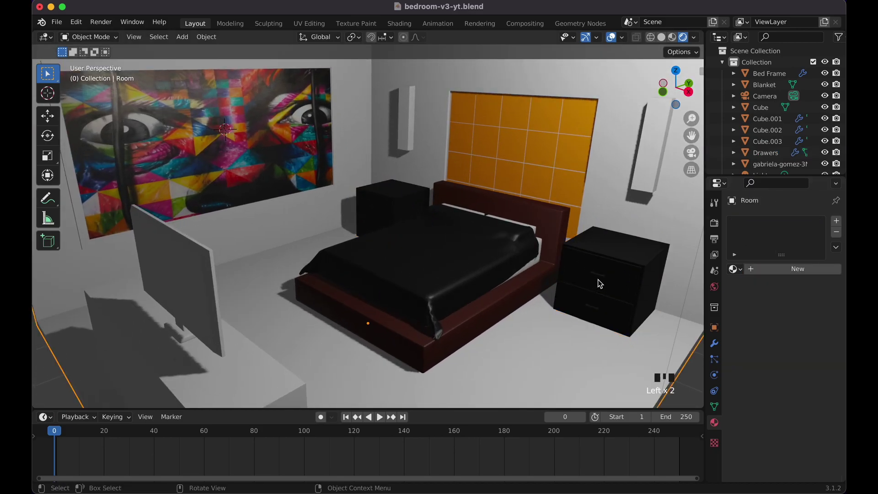
{"action": "scroll", "coordinate": [432, 265], "scroll_direction": "up", "scroll_amount": 3}
{"action": "left_click", "coordinate": [433, 265]}
{"action": "key", "text": "Tab"}
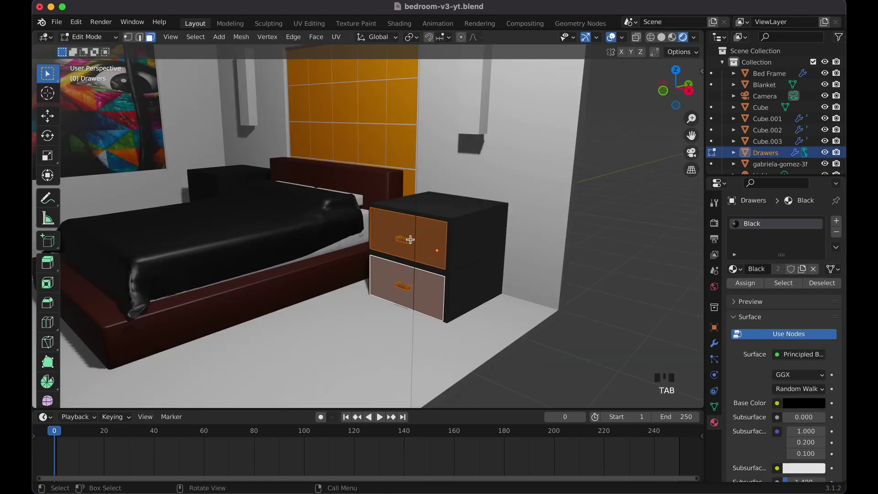
{"action": "scroll", "coordinate": [410, 240], "scroll_direction": "up", "scroll_amount": 5}
{"action": "left_click", "coordinate": [463, 266]}
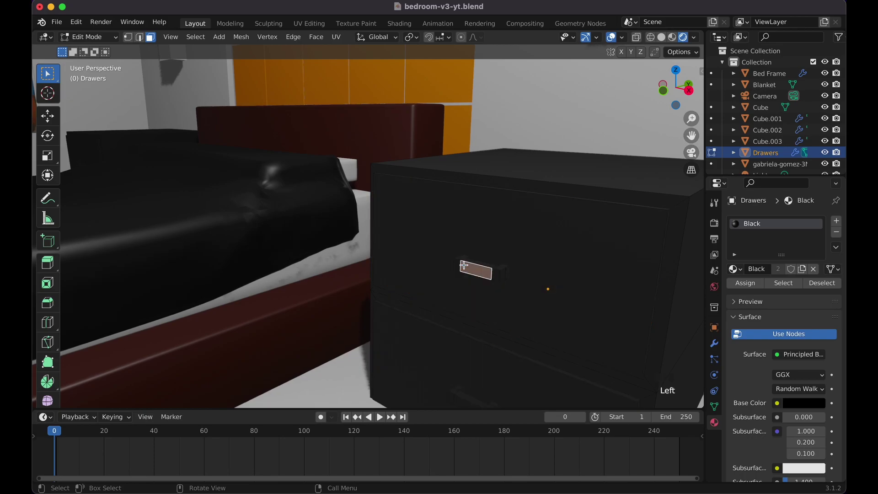
{"action": "mouse_move", "coordinate": [496, 272]}
{"action": "middle_mouse_down"}
{"action": "mouse_move", "coordinate": [490, 279]}
{"action": "mouse_move", "coordinate": [496, 272]}
{"action": "middle_mouse_up"}
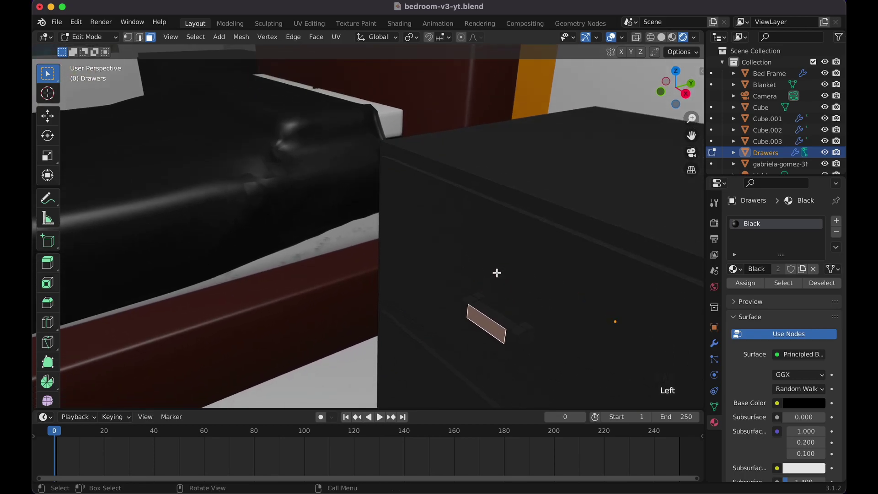
{"action": "left_click", "coordinate": [474, 298], "text": "shift"}
{"action": "left_click", "coordinate": [482, 308], "text": "shift"}
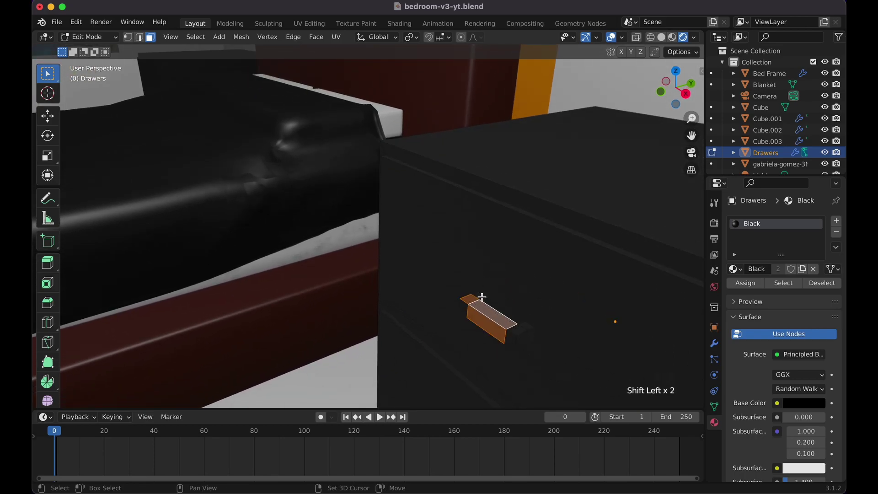
{"action": "left_click", "coordinate": [482, 297], "text": "shift"}
{"action": "left_click", "coordinate": [484, 300], "text": "shift"}
- Select the faces of both drawer fronts together with their handles
{"action": "left_click", "coordinate": [463, 308]}
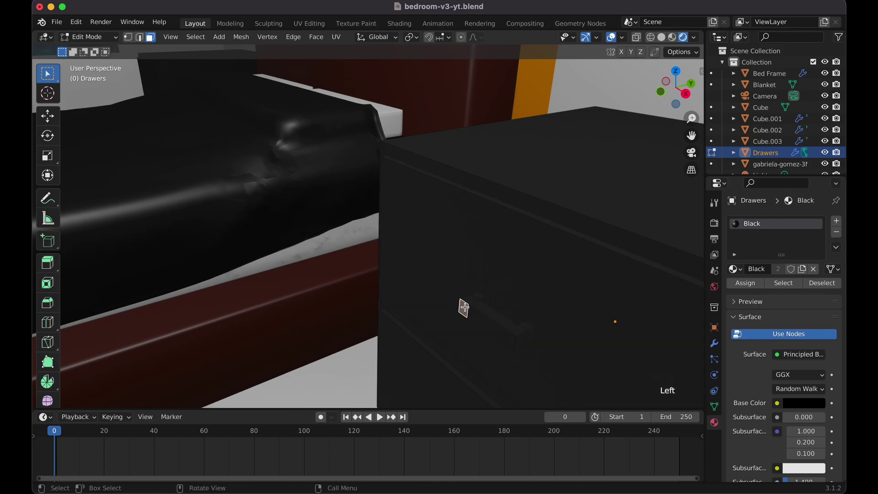
{"action": "middle_click_drag", "start_coordinate": [465, 307], "coordinate": [459, 255]}
{"action": "left_click_drag", "start_coordinate": [459, 252], "coordinate": [578, 328]}
{"action": "middle_click_drag", "start_coordinate": [578, 327], "coordinate": [482, 364]}
{"action": "left_click_drag", "start_coordinate": [434, 351], "coordinate": [520, 410], "text": "shift"}
{"action": "middle_click_drag", "start_coordinate": [554, 317], "coordinate": [574, 243]}
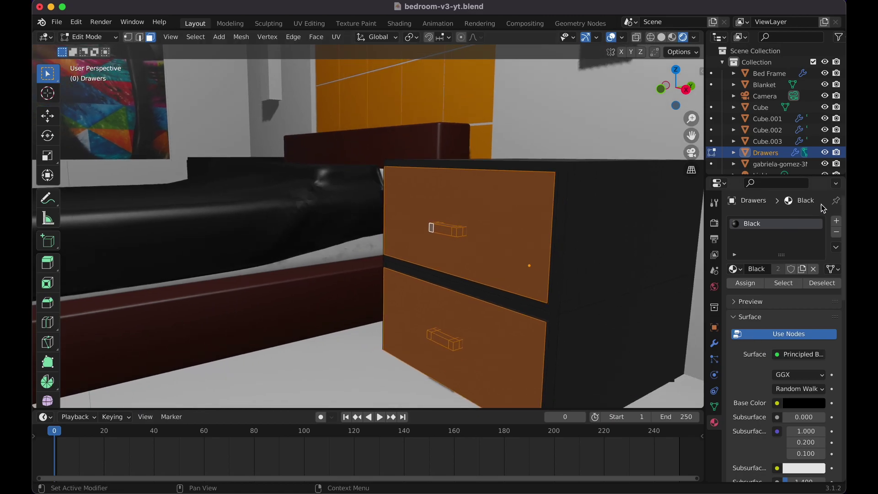
- Add a second material slot to the drawers and assign the orange Material.001 to the selected faces
{"action": "left_click", "coordinate": [837, 221]}
{"action": "left_click", "coordinate": [796, 293]}
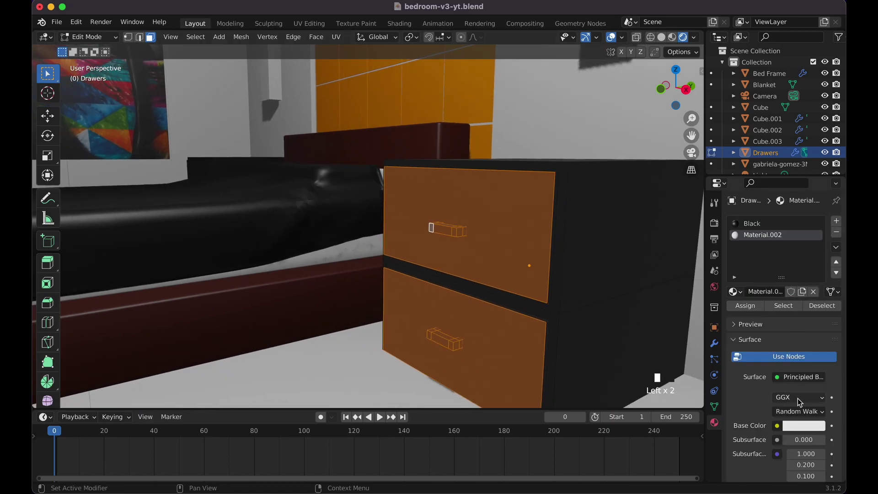
{"action": "left_click", "coordinate": [798, 427]}
{"action": "left_click", "coordinate": [735, 292]}
{"action": "left_click", "coordinate": [679, 362]}
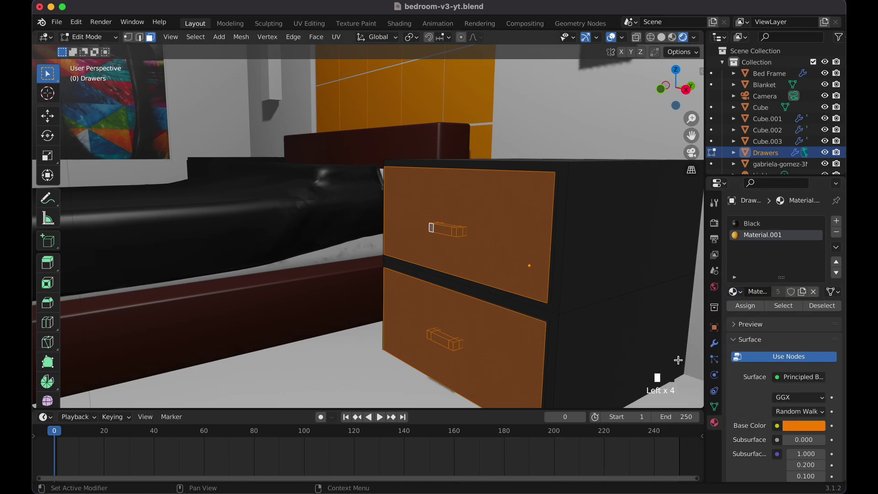
{"action": "left_click", "coordinate": [760, 311]}
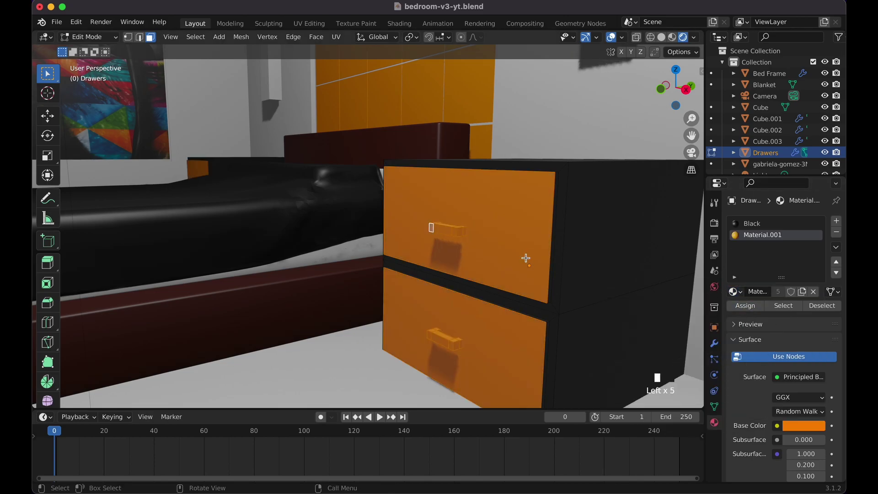
- Assign the Black material to the two drawer front faces only, and return to Object Mode with the drawers deselected
{"action": "left_click", "coordinate": [520, 242]}
{"action": "left_click", "coordinate": [486, 333]}
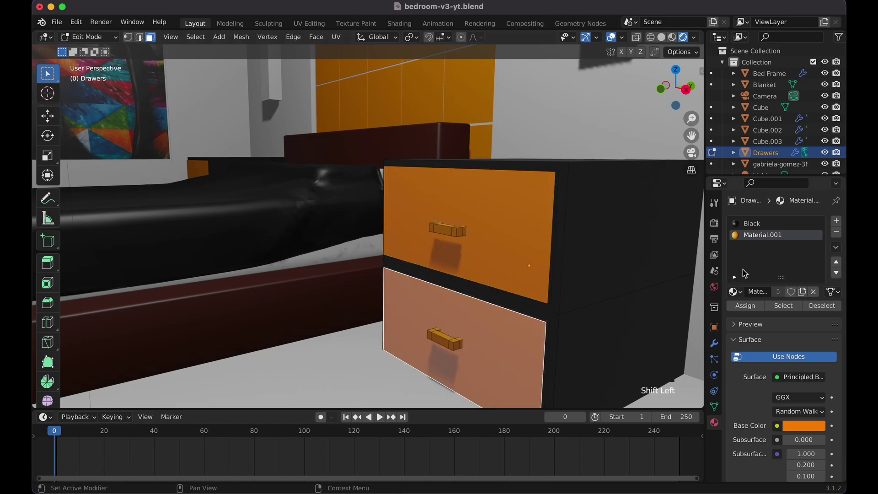
{"action": "left_click", "coordinate": [774, 221]}
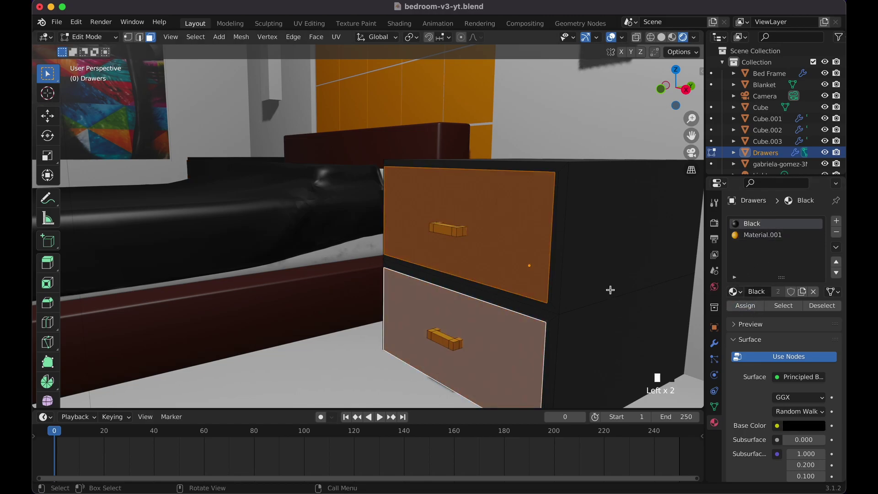
{"action": "key", "text": "Tab"}
{"action": "scroll", "coordinate": [611, 291], "scroll_direction": "down", "scroll_amount": 4}
{"action": "scroll", "coordinate": [644, 203], "scroll_direction": "down", "scroll_amount": 5}
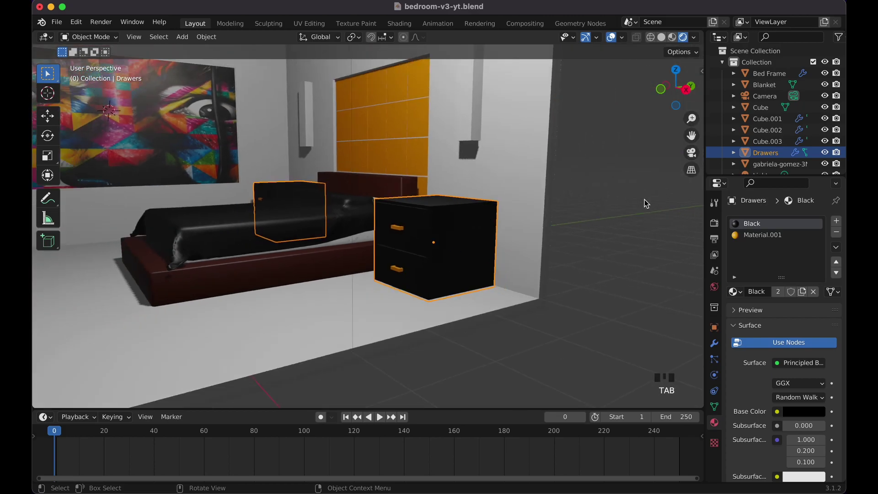
{"action": "left_click", "coordinate": [636, 205]}
{"action": "scroll", "coordinate": [635, 206], "scroll_direction": "left", "scroll_amount": 5}
{"action": "scroll", "coordinate": [635, 204], "scroll_direction": "left", "scroll_amount": 4, "text": "shift"}
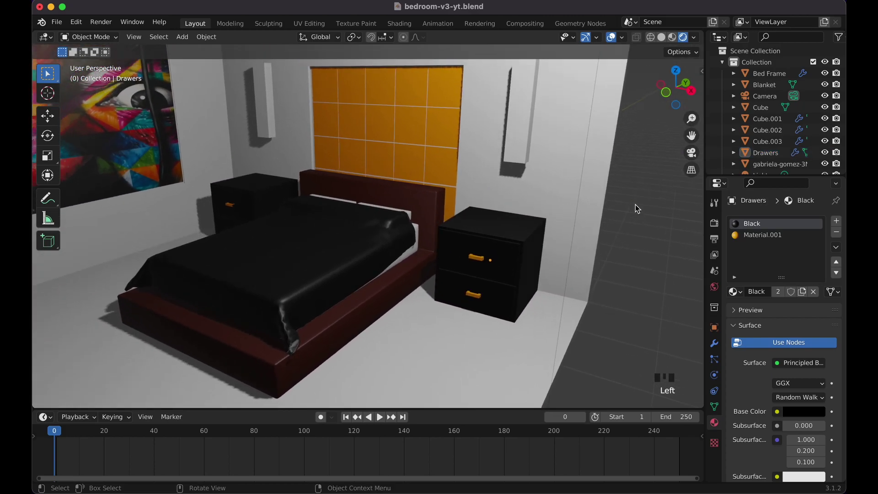
- Assign the existing Black material to the frame around the wall picture
{"action": "scroll", "coordinate": [635, 204], "scroll_direction": "down", "scroll_amount": 5}
{"action": "scroll", "coordinate": [479, 222], "scroll_direction": "up", "scroll_amount": 1, "text": "shift"}
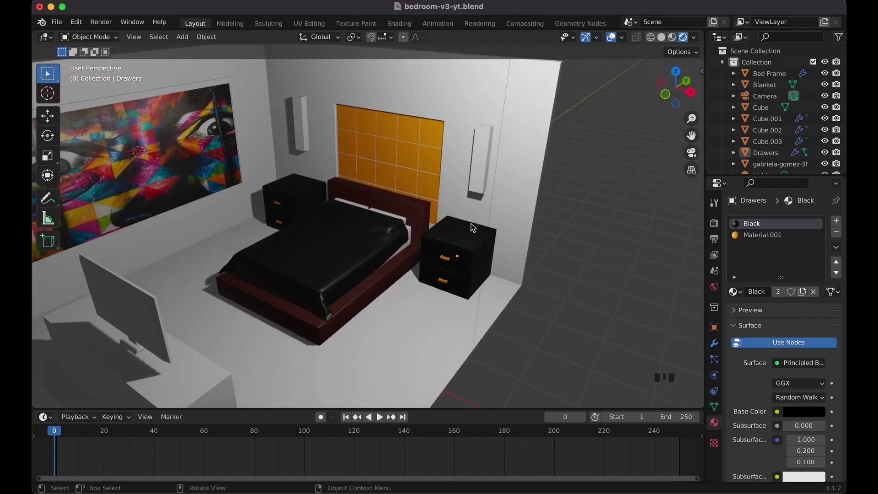
{"action": "scroll", "coordinate": [447, 282], "scroll_direction": "left", "scroll_amount": 3}
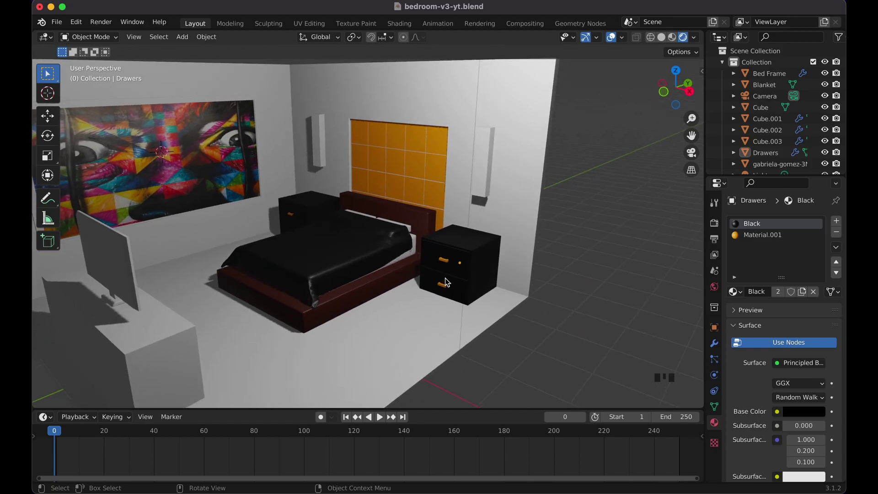
{"action": "left_click", "coordinate": [254, 98]}
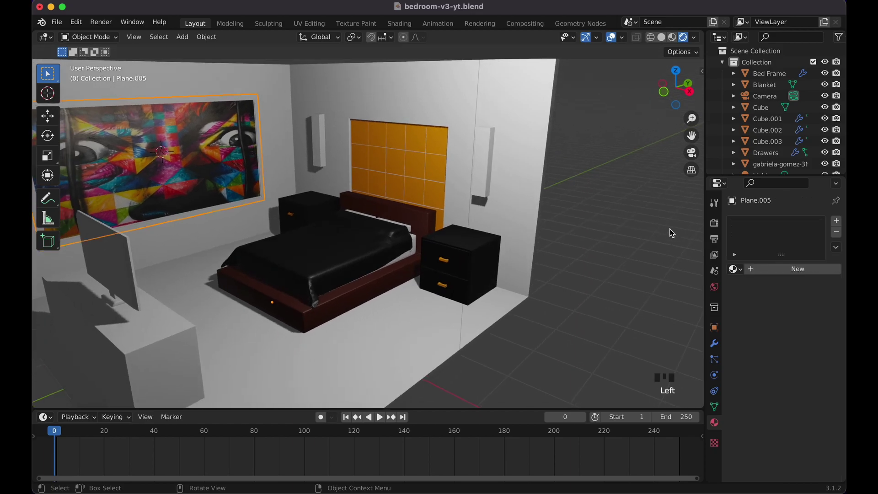
{"action": "left_click", "coordinate": [735, 269]}
{"action": "left_click", "coordinate": [659, 306]}
{"action": "left_click", "coordinate": [606, 281]}
{"action": "scroll", "coordinate": [606, 281], "scroll_direction": "left", "scroll_amount": 5, "text": "shift"}
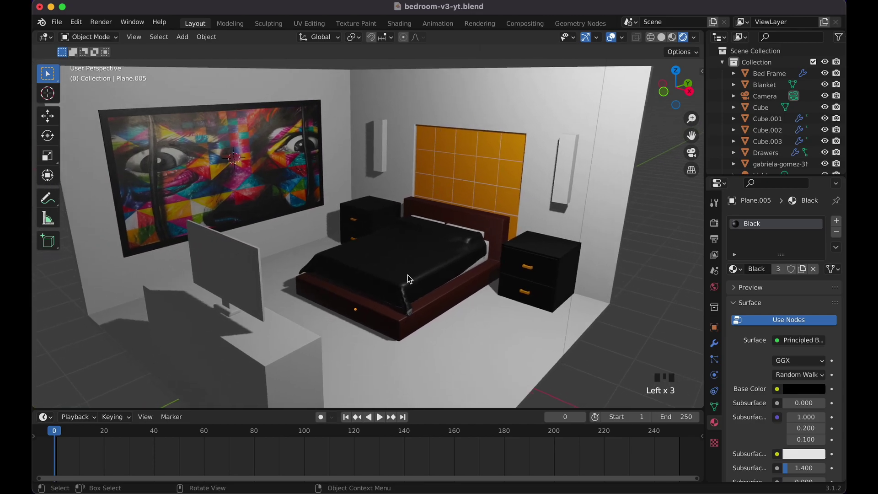
- Give the TV cabinet a new material named White and raise its base colour to full brightness
{"action": "left_click", "coordinate": [295, 344]}
{"action": "left_click", "coordinate": [761, 270]}
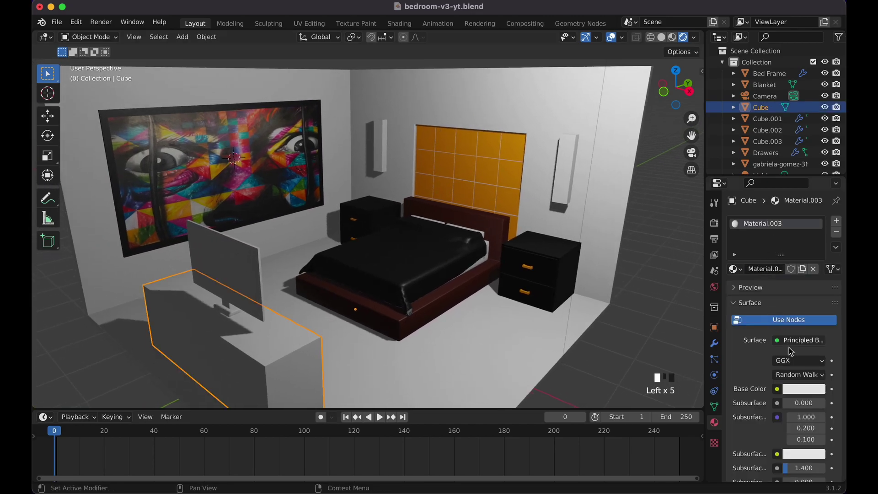
{"action": "type", "text": "White"}
{"action": "left_click", "coordinate": [813, 392]}
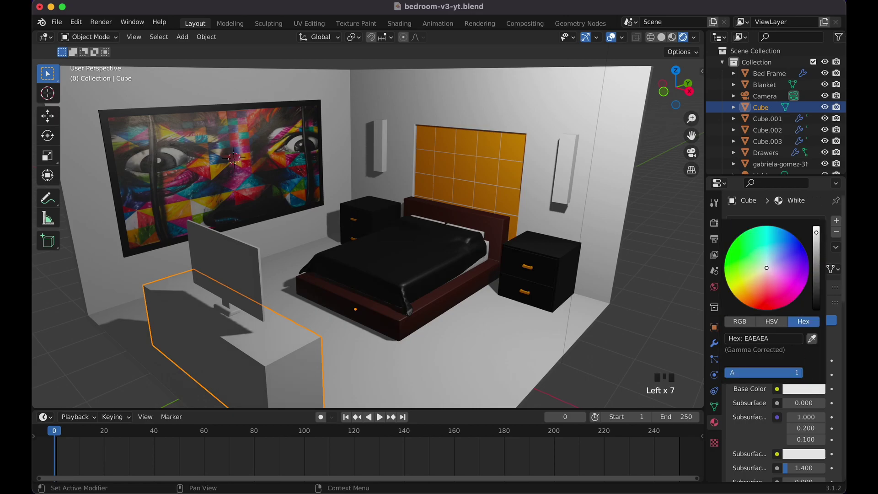
{"action": "left_click_drag", "start_coordinate": [816, 233], "coordinate": [816, 225]}
{"action": "left_click", "coordinate": [655, 287]}
{"action": "scroll", "coordinate": [656, 287], "scroll_direction": "down", "scroll_amount": 2}
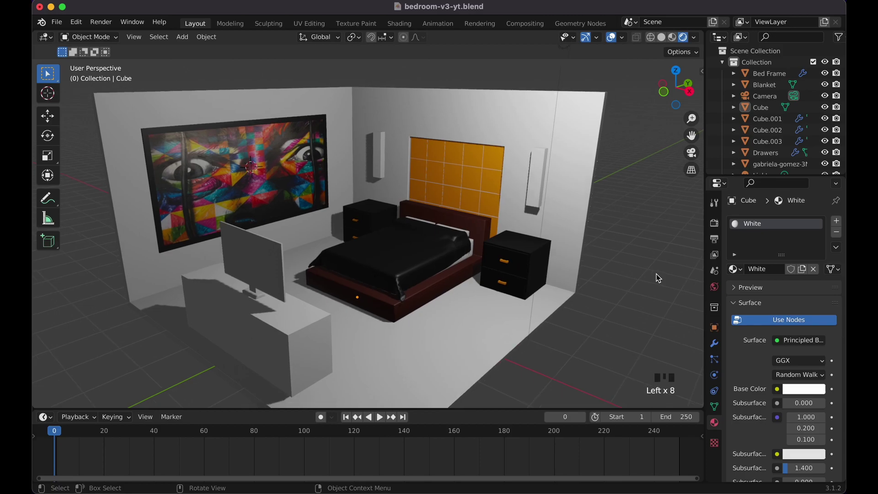
- Assign the orange Material.001 to the pillows on the bed
{"action": "scroll", "coordinate": [657, 278], "scroll_direction": "down", "scroll_amount": 3}
{"action": "scroll", "coordinate": [657, 278], "scroll_direction": "down", "scroll_amount": 6}
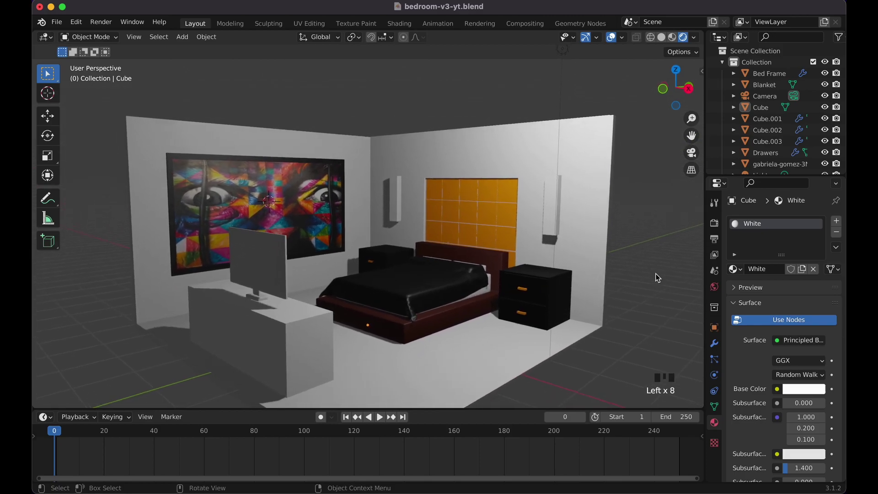
{"action": "scroll", "coordinate": [657, 278], "scroll_direction": "down", "scroll_amount": 3}
{"action": "scroll", "coordinate": [657, 278], "scroll_direction": "right", "scroll_amount": 4}
{"action": "left_click", "coordinate": [481, 275]}
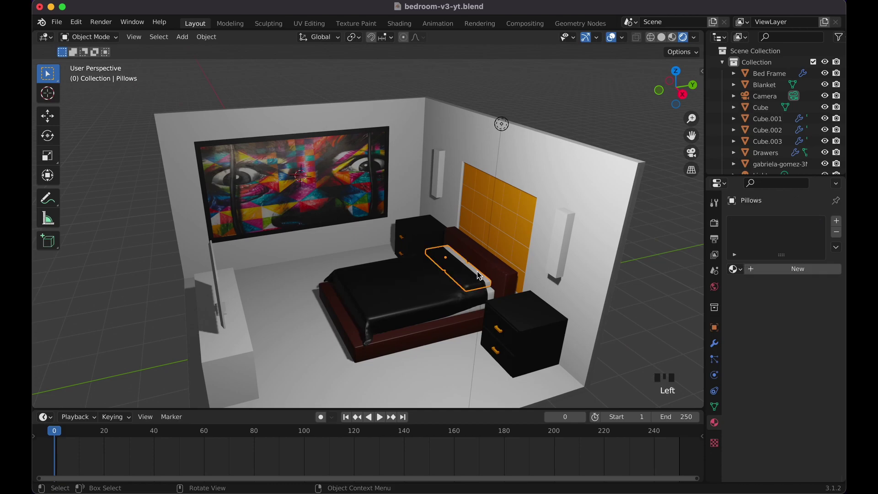
{"action": "left_click", "coordinate": [736, 269]}
{"action": "left_click", "coordinate": [693, 336]}
{"action": "scroll", "coordinate": [641, 320], "scroll_direction": "up", "scroll_amount": 8}
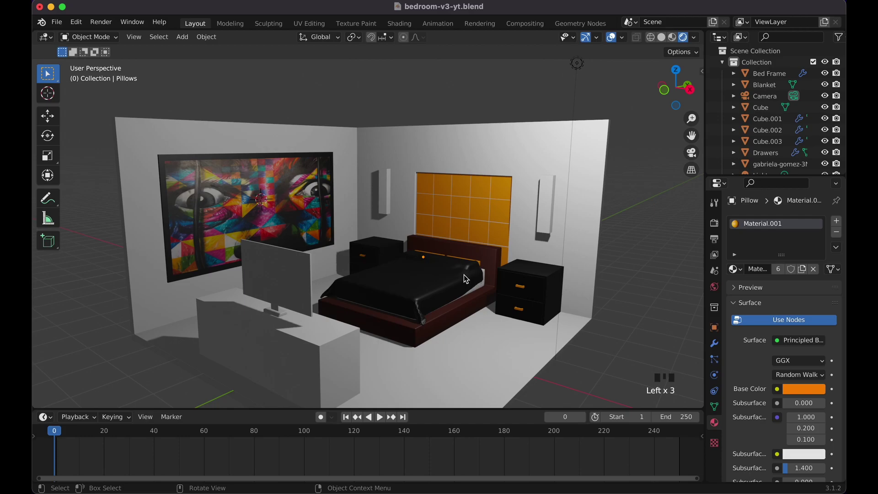
- Assign the Black material to the TV screen and to the neck and base of its stand
{"action": "left_click", "coordinate": [300, 287]}
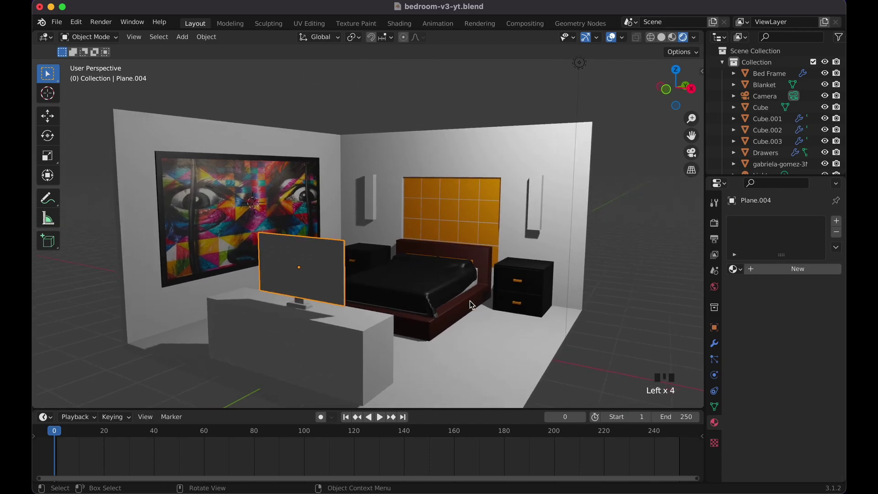
{"action": "left_click", "coordinate": [735, 269]}
{"action": "left_click", "coordinate": [671, 311]}
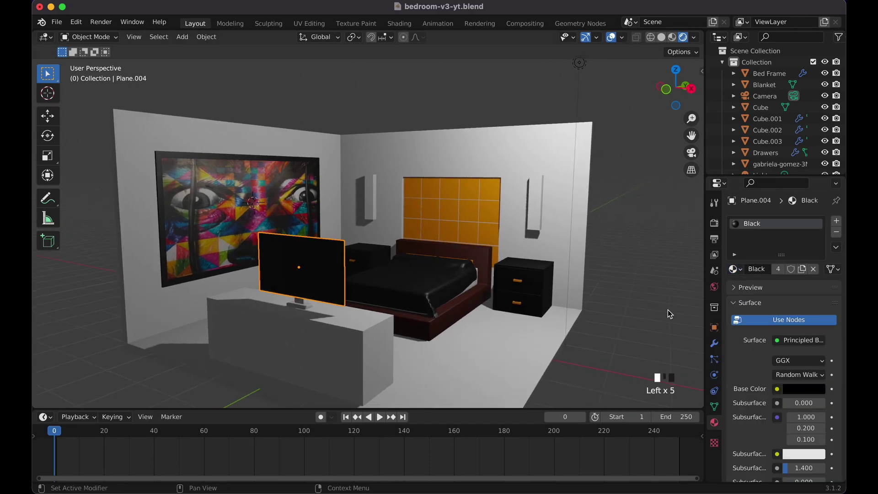
{"action": "left_click", "coordinate": [298, 300]}
{"action": "left_click", "coordinate": [735, 269]}
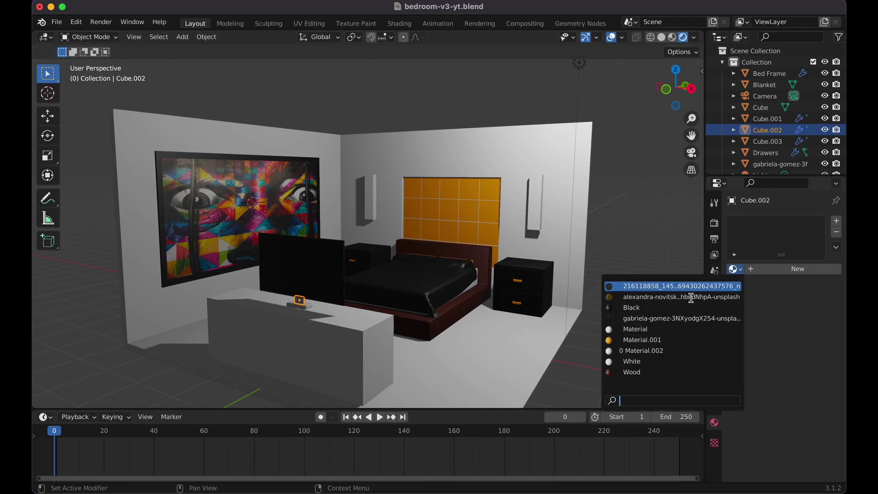
{"action": "left_click", "coordinate": [678, 307]}
{"action": "left_click", "coordinate": [307, 313]}
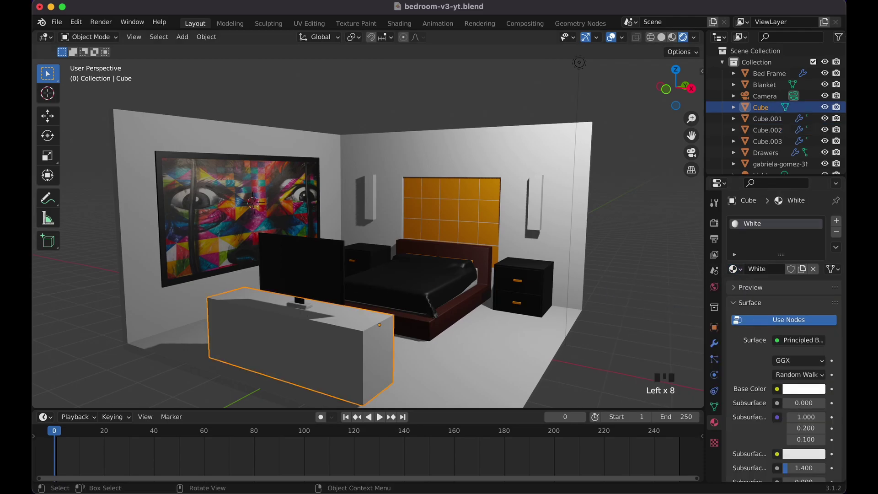
{"action": "left_click", "coordinate": [308, 313]}
{"action": "left_click", "coordinate": [735, 269]}
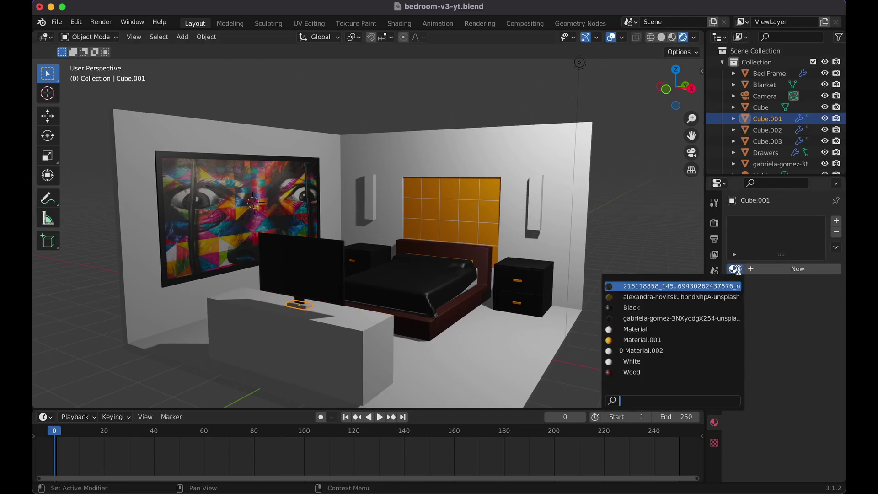
{"action": "left_click", "coordinate": [709, 307]}
{"action": "left_click", "coordinate": [632, 270]}
- Give the two wall lamps a new material with an Emission surface at strength 10, and deselect them
{"action": "scroll", "coordinate": [632, 269], "scroll_direction": "up", "scroll_amount": 5}
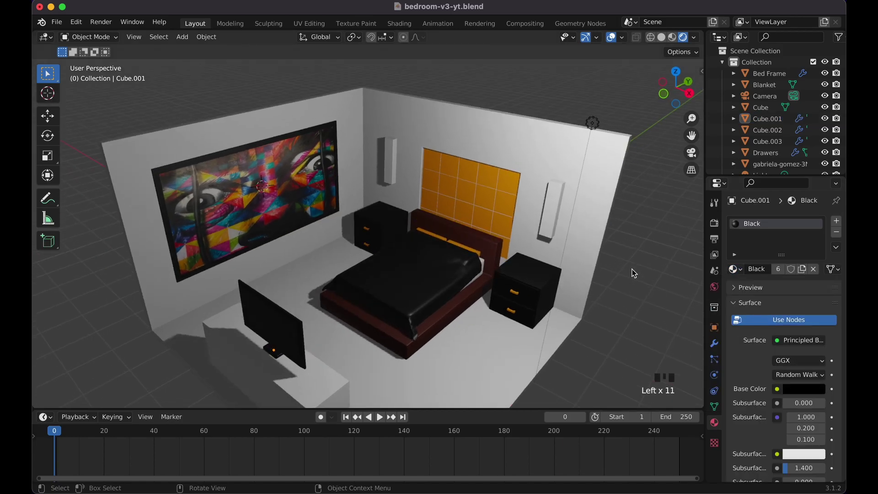
{"action": "left_click", "coordinate": [554, 212]}
{"action": "left_click", "coordinate": [755, 270]}
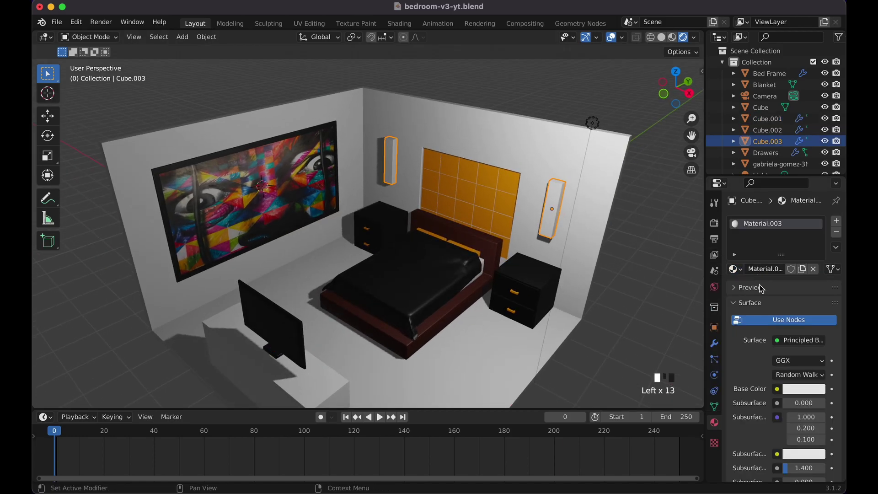
{"action": "left_click", "coordinate": [803, 340]}
{"action": "left_click", "coordinate": [743, 116]}
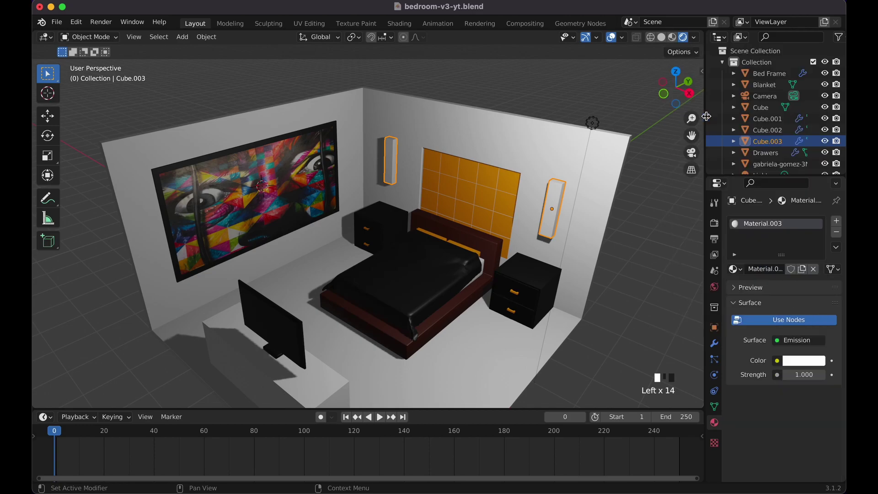
{"action": "left_click", "coordinate": [792, 373]}
{"action": "type", "text": "10"}
{"action": "key", "text": "Return"}
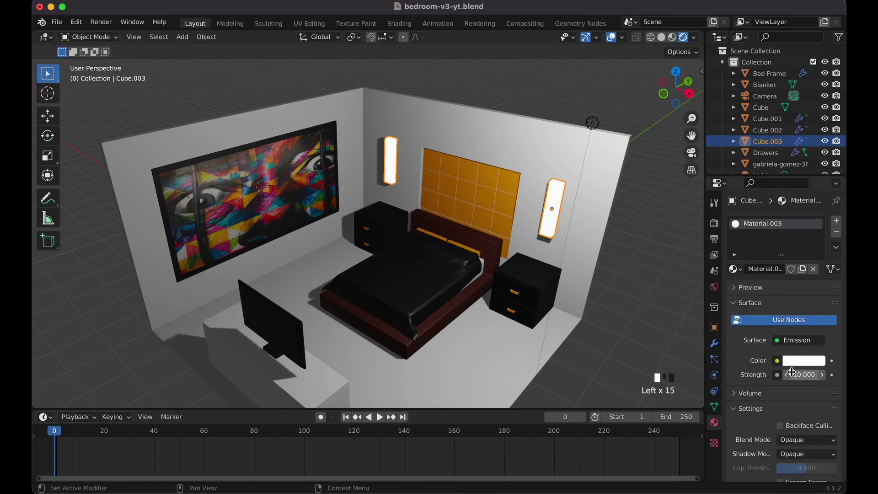
{"action": "left_click", "coordinate": [629, 321]}
- Save the bedroom scene file
{"action": "scroll", "coordinate": [630, 321], "scroll_direction": "down", "scroll_amount": 5}
{"action": "scroll", "coordinate": [629, 322], "scroll_direction": "up", "scroll_amount": 3}
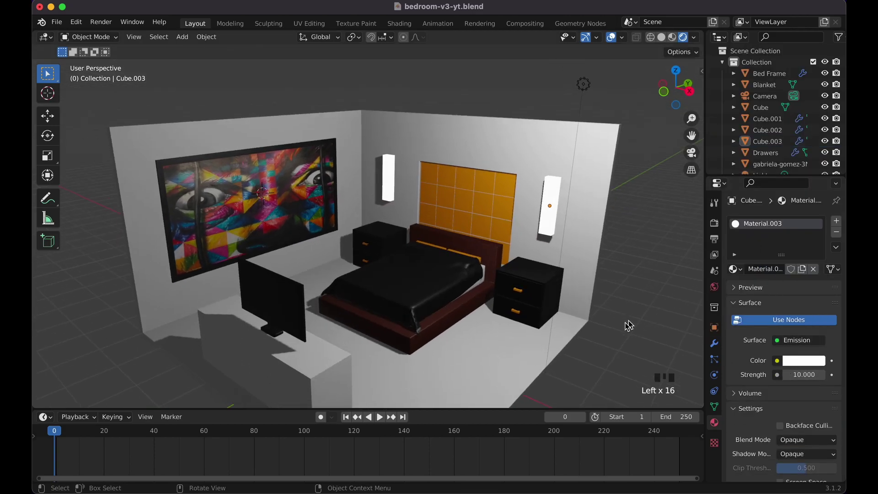
{"action": "scroll", "coordinate": [503, 308], "scroll_direction": "down", "scroll_amount": 4}
{"action": "scroll", "coordinate": [503, 313], "scroll_direction": "up", "scroll_amount": 3}
{"action": "key", "text": "super+s"}
- Assign the White material to the mattress and deselect it
{"action": "scroll", "coordinate": [503, 312], "scroll_direction": "up", "scroll_amount": 6}
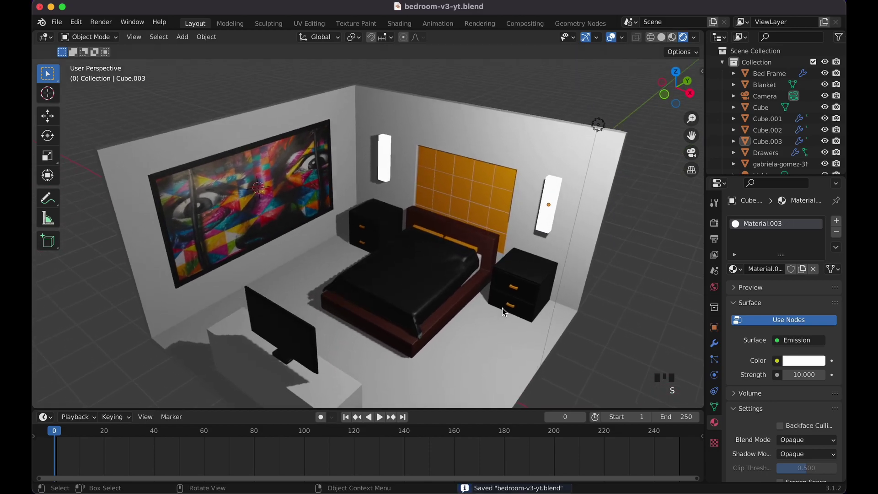
{"action": "left_click", "coordinate": [482, 261]}
{"action": "scroll", "coordinate": [485, 274], "scroll_direction": "up", "scroll_amount": 8}
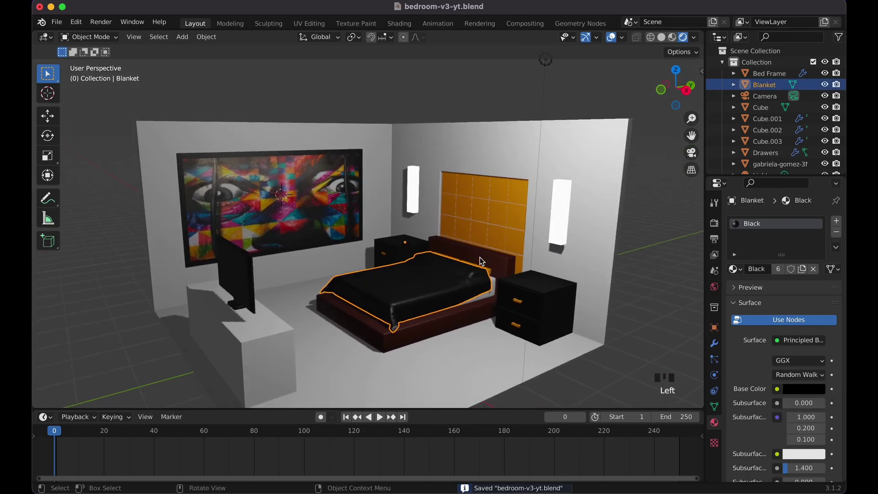
{"action": "left_click", "coordinate": [491, 295]}
{"action": "left_click_drag", "start_coordinate": [735, 269], "coordinate": [638, 374]}
{"action": "left_click", "coordinate": [638, 346]}
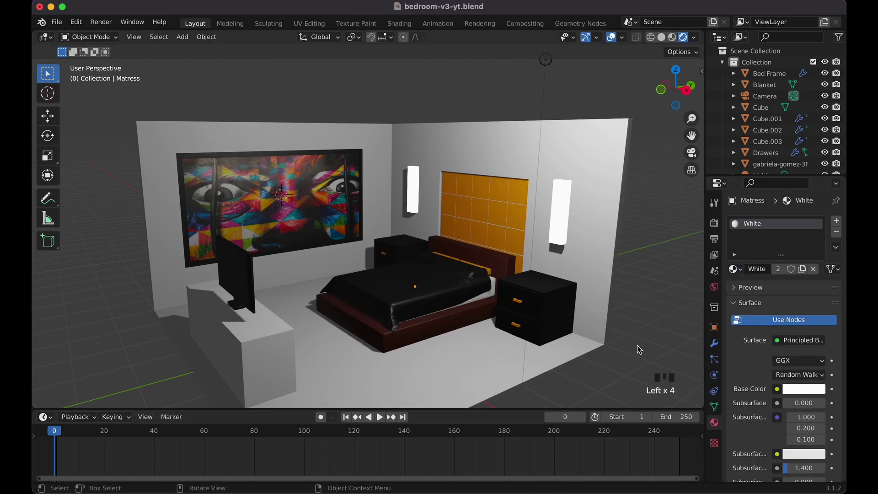
- Place the 3D cursor on the middle of the blanket and add a mesh plane there
{"action": "scroll", "coordinate": [638, 346], "scroll_direction": "left", "scroll_amount": 5}
{"action": "left_click", "coordinate": [337, 360]}
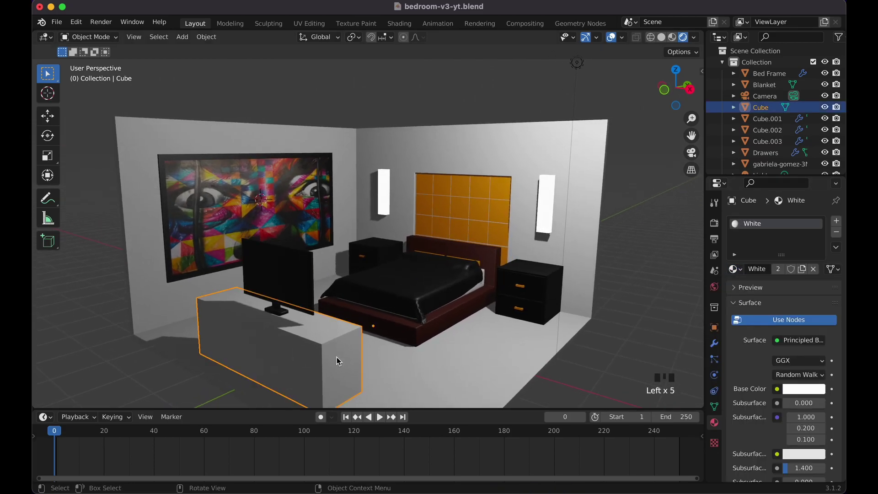
{"action": "scroll", "coordinate": [467, 354], "scroll_direction": "left", "scroll_amount": 5}
{"action": "scroll", "coordinate": [587, 313], "scroll_direction": "left", "scroll_amount": 5}
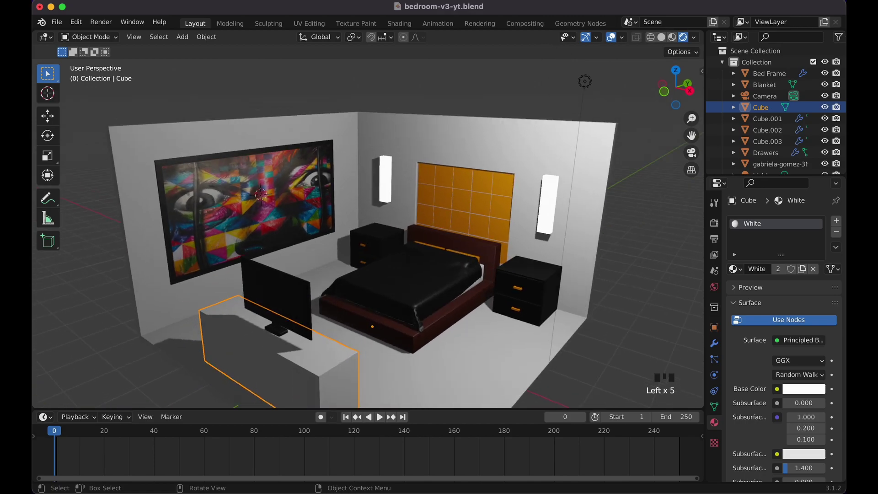
{"action": "left_click", "coordinate": [415, 289]}
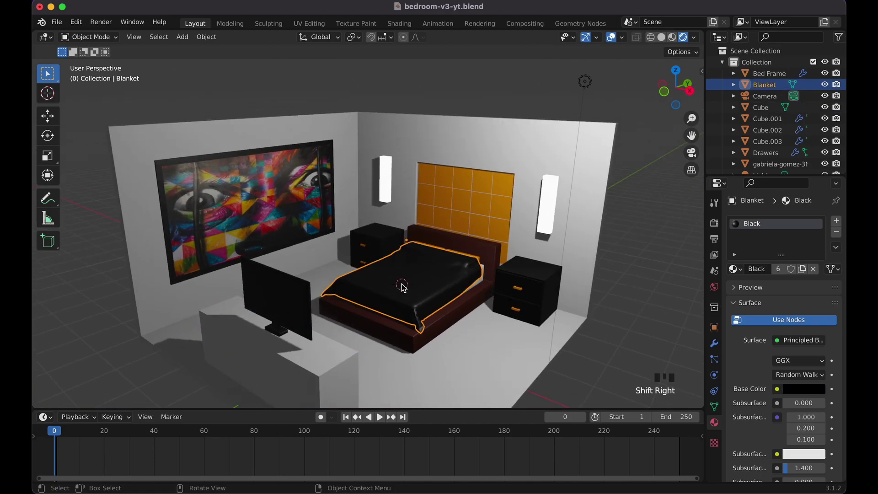
{"action": "scroll", "coordinate": [402, 287], "scroll_direction": "up", "scroll_amount": 5}
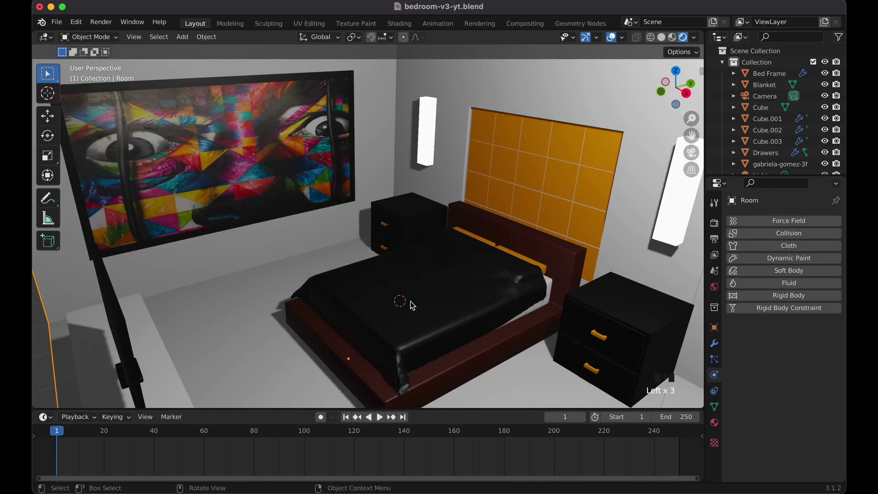
{"action": "scroll", "coordinate": [412, 305], "scroll_direction": "down", "scroll_amount": 3, "text": "shift"}
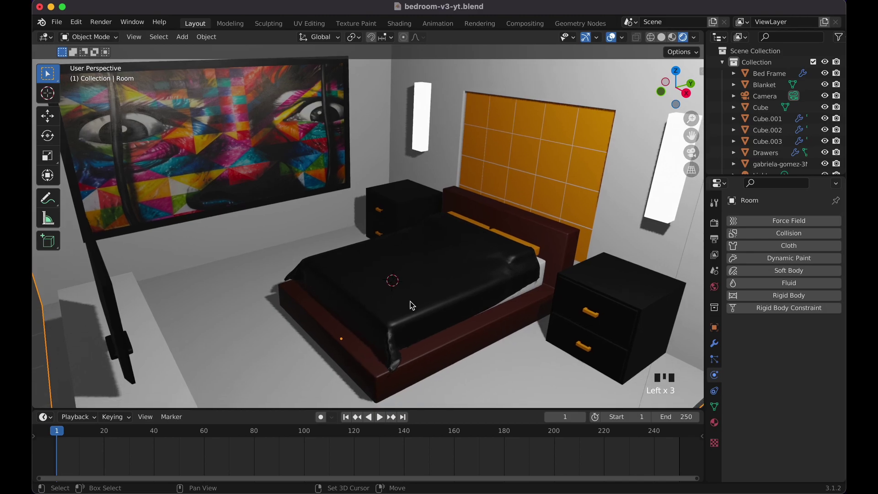
{"action": "key", "text": "shift+a"}
{"action": "mouse_move", "coordinate": [406, 264]}
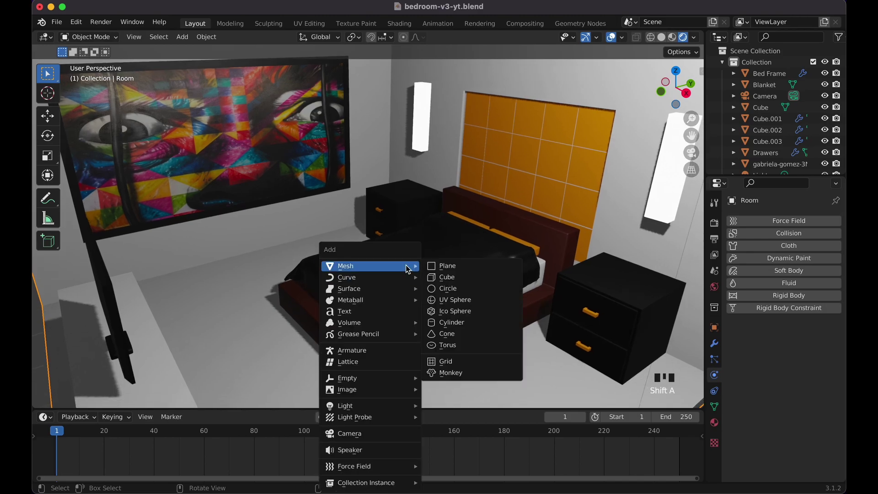
{"action": "left_click", "coordinate": [441, 269]}
- Scale the new plane to about 0.382 along Y and about 1.884 along X to form a long strip
{"action": "key", "text": "s"}
{"action": "key", "text": "y"}
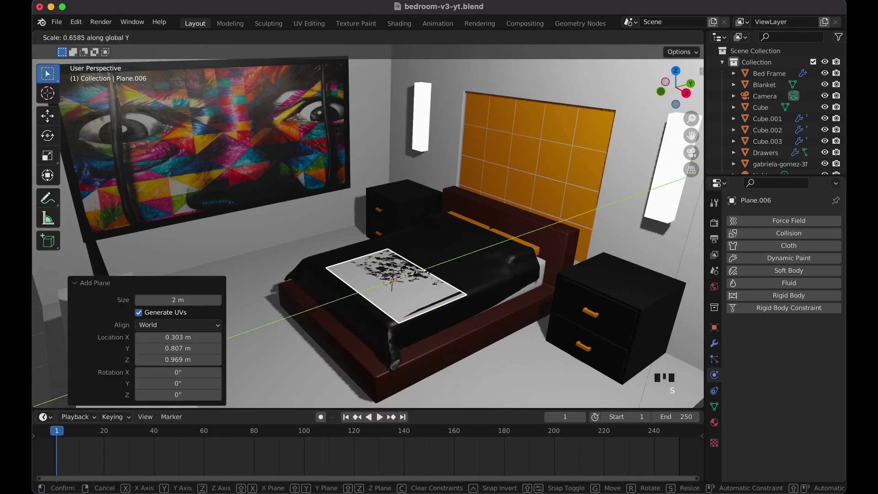
{"action": "left_click", "coordinate": [406, 276]}
{"action": "key", "text": "s"}
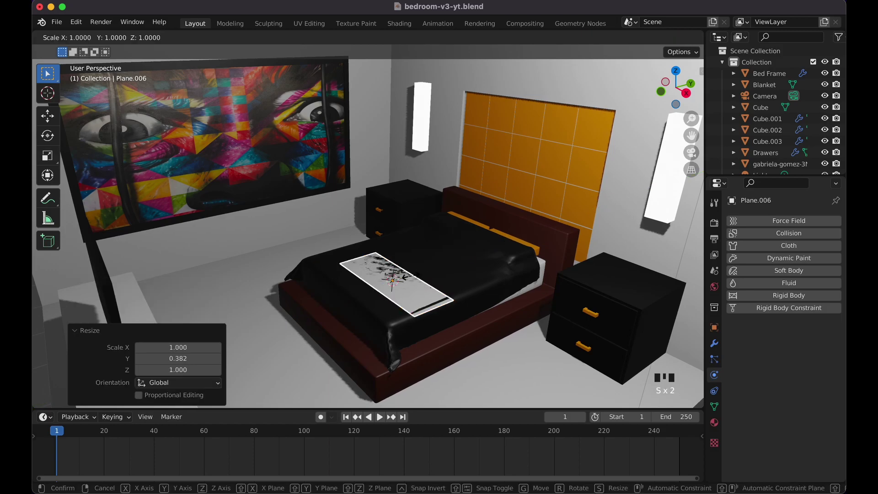
{"action": "key", "text": "x"}
{"action": "left_click", "coordinate": [430, 288]}
- Move the strip along X in top view until it is centred across the bed
{"action": "key", "text": "KP_7"}
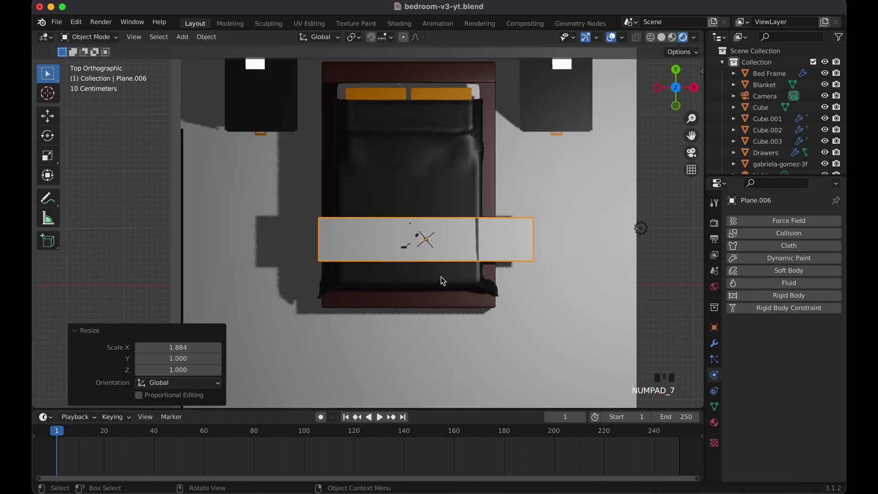
{"action": "key", "text": "g"}
{"action": "key", "text": "x"}
{"action": "left_click", "coordinate": [438, 264]}
{"action": "middle_click_drag", "start_coordinate": [437, 265], "coordinate": [435, 266]}
- Subdivide the strip with 40 cuts in Edit Mode and return to Object Mode
{"action": "key", "text": "Tab"}
{"action": "right_click", "coordinate": [419, 283]}
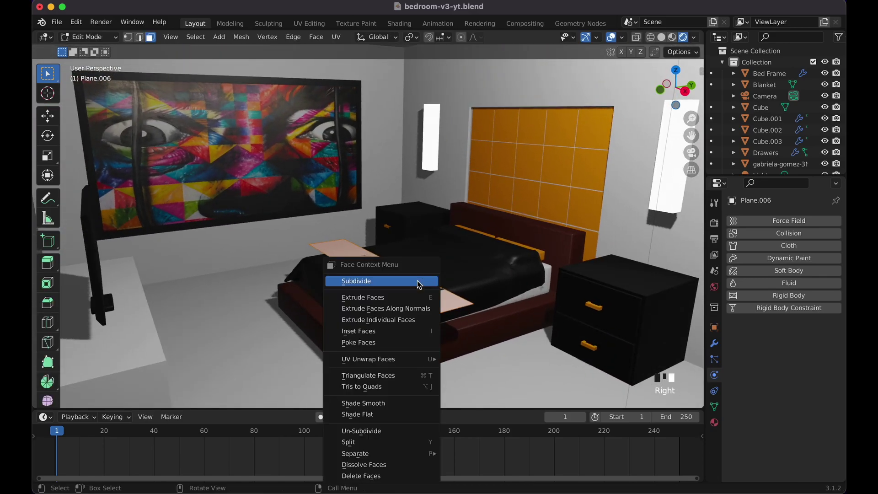
{"action": "left_click", "coordinate": [419, 281]}
{"action": "left_click", "coordinate": [207, 320]}
{"action": "key", "text": "Return"}
{"action": "left_click", "coordinate": [208, 320]}
{"action": "type", "text": "40"}
{"action": "key", "text": "Return"}
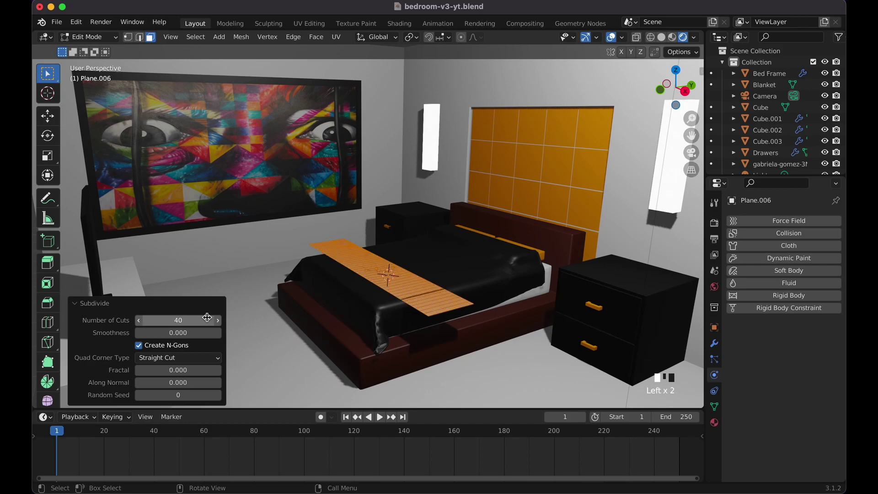
{"action": "key", "text": "Tab"}
{"action": "middle_click_drag", "start_coordinate": [363, 249], "coordinate": [405, 291]}
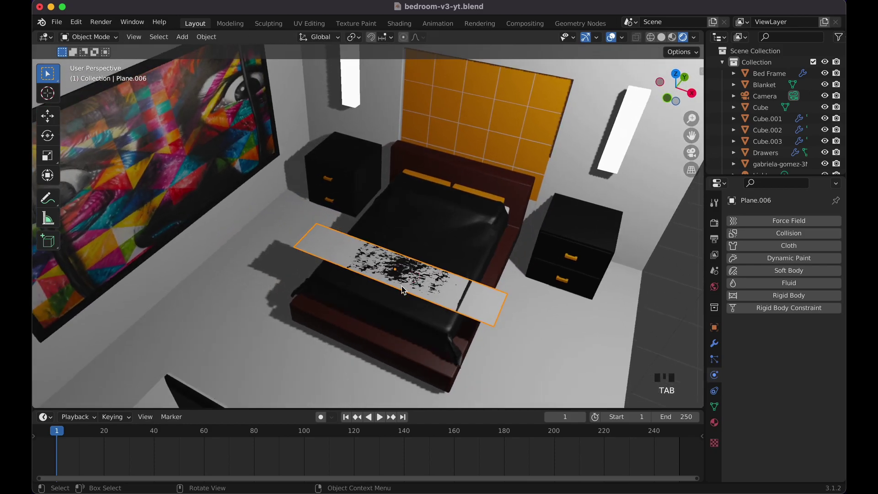
- Raise the strip along Z until it clears the blanket and give it cloth physics
{"action": "key", "text": "g"}
{"action": "key", "text": "z"}
{"action": "left_click", "coordinate": [406, 277]}
{"action": "middle_click_drag", "start_coordinate": [535, 294], "coordinate": [533, 279]}
{"action": "left_click", "coordinate": [796, 245]}
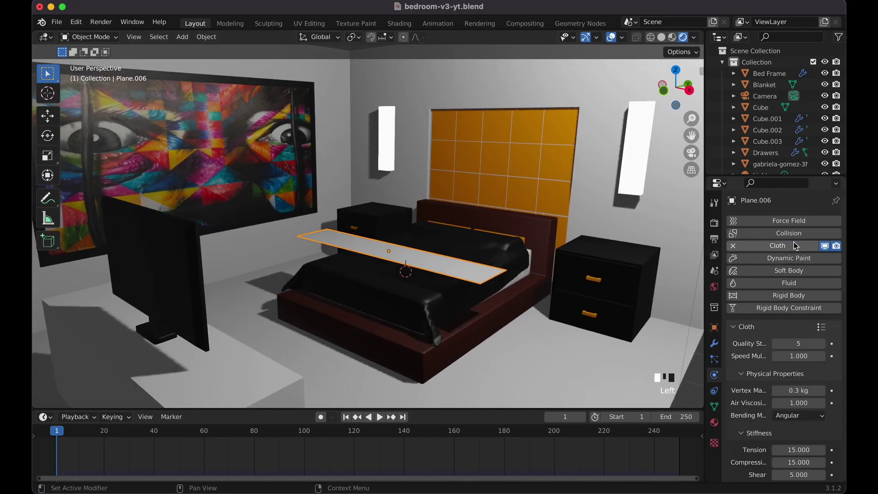
{"action": "scroll", "coordinate": [768, 355], "scroll_direction": "down", "scroll_amount": 15}
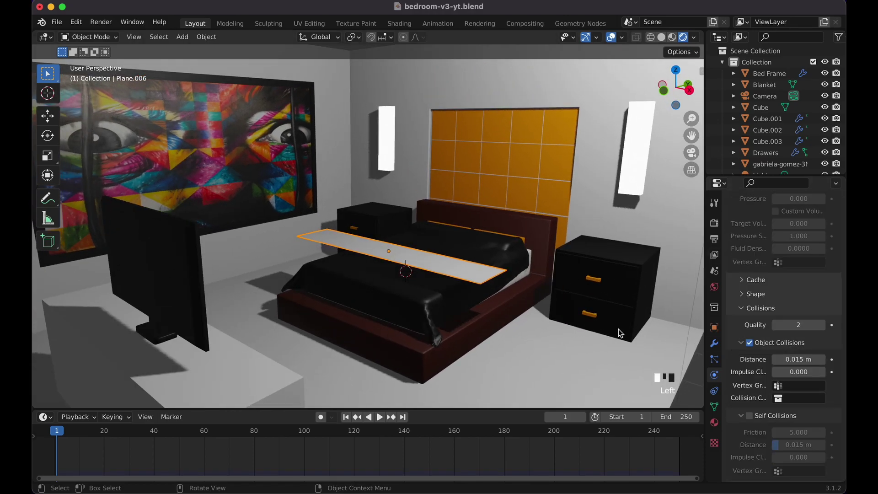
- Test the cloth simulation by playing it up to frame 29 and examine how the strip meets the blanket
{"action": "key", "text": "space"}
{"action": "key", "text": "space"}
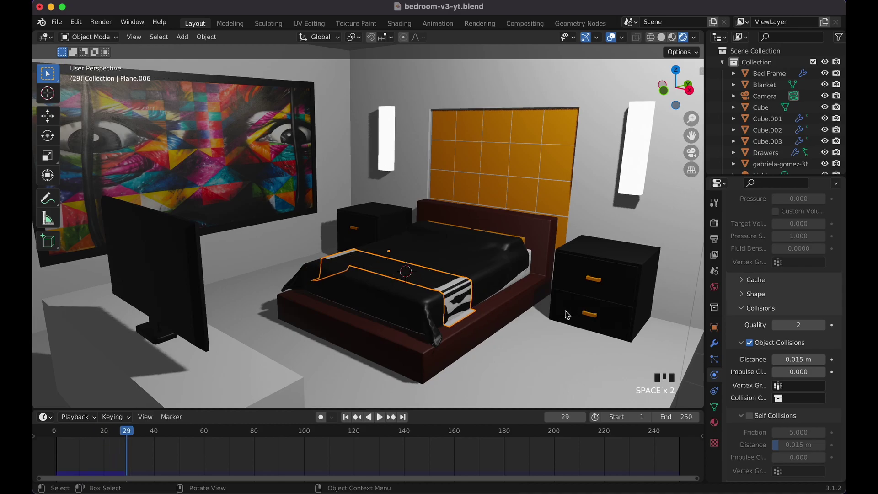
{"action": "middle_click_drag", "start_coordinate": [570, 315], "coordinate": [568, 315]}
- Return to the first frame and give the blanket collision physics with Single Sided turned off
{"action": "left_click", "coordinate": [477, 287]}
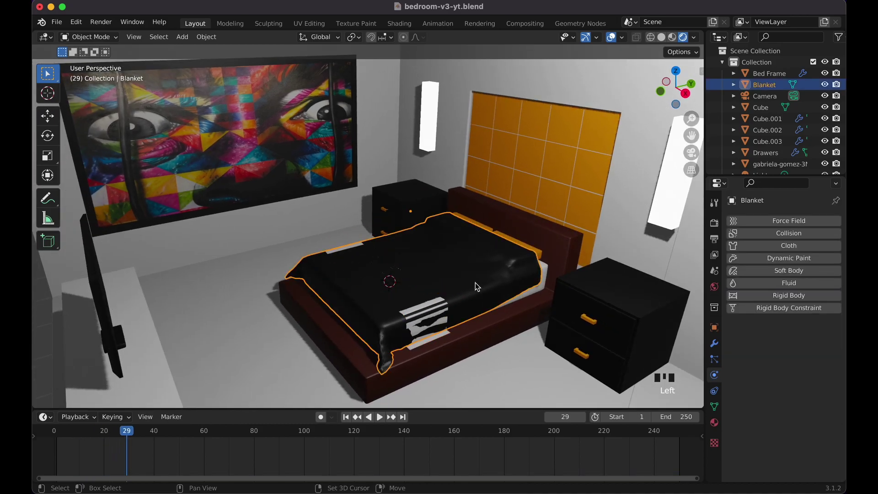
{"action": "key", "text": "shift+Left"}
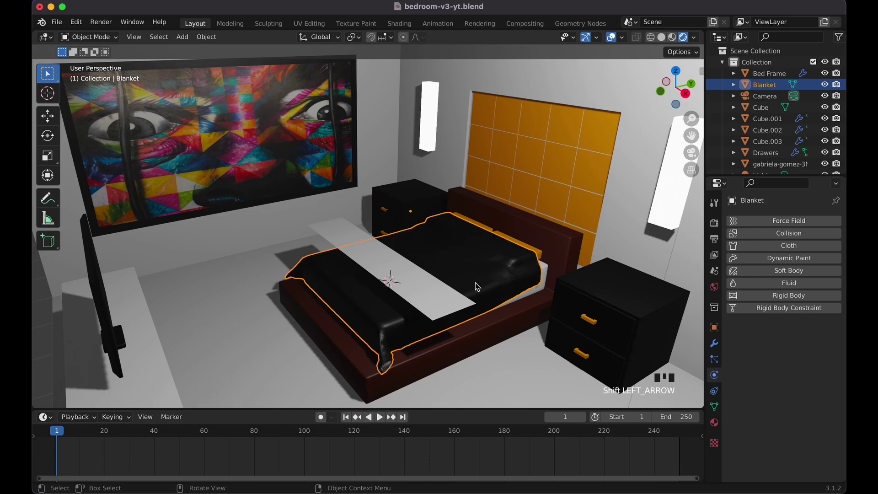
{"action": "middle_click_drag", "start_coordinate": [477, 286], "coordinate": [486, 284]}
{"action": "left_click", "coordinate": [768, 234]}
{"action": "scroll", "coordinate": [772, 405], "scroll_direction": "down", "scroll_amount": 4}
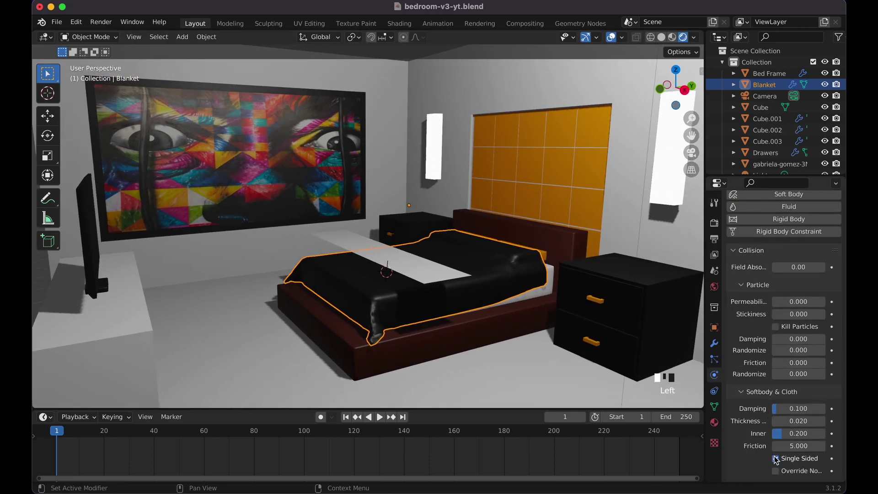
- Run the cloth simulation and stop it at frame 28 with the strip draped over the blanket
{"action": "key", "text": "space"}
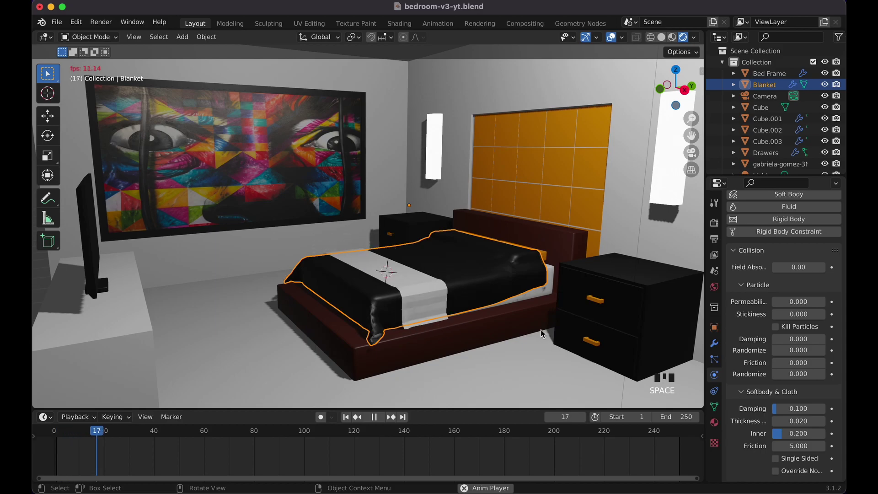
{"action": "key", "text": "space"}
{"action": "scroll", "coordinate": [509, 303], "scroll_direction": "up", "scroll_amount": 5}
{"action": "scroll", "coordinate": [508, 303], "scroll_direction": "left", "scroll_amount": 5}
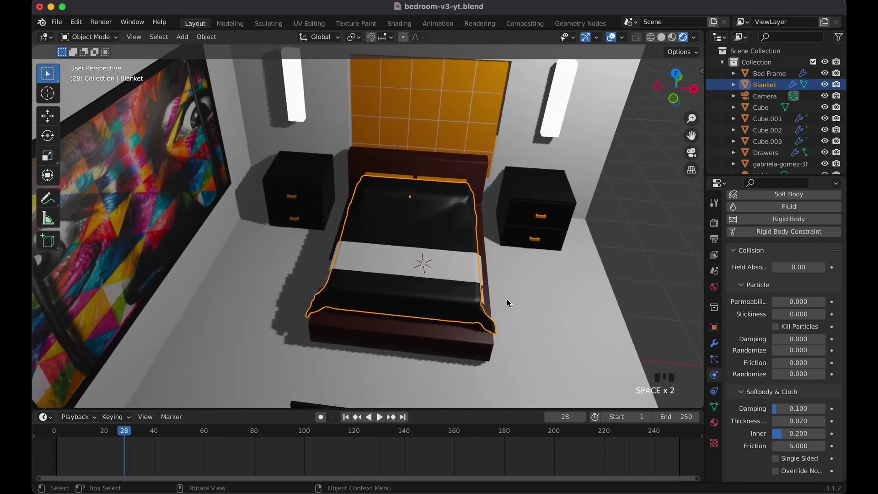
- Shade the draped strip smooth
{"action": "scroll", "coordinate": [509, 302], "scroll_direction": "right", "scroll_amount": 8}
{"action": "scroll", "coordinate": [508, 303], "scroll_direction": "down", "scroll_amount": 5}
{"action": "left_click", "coordinate": [425, 302]}
{"action": "right_click", "coordinate": [426, 304]}
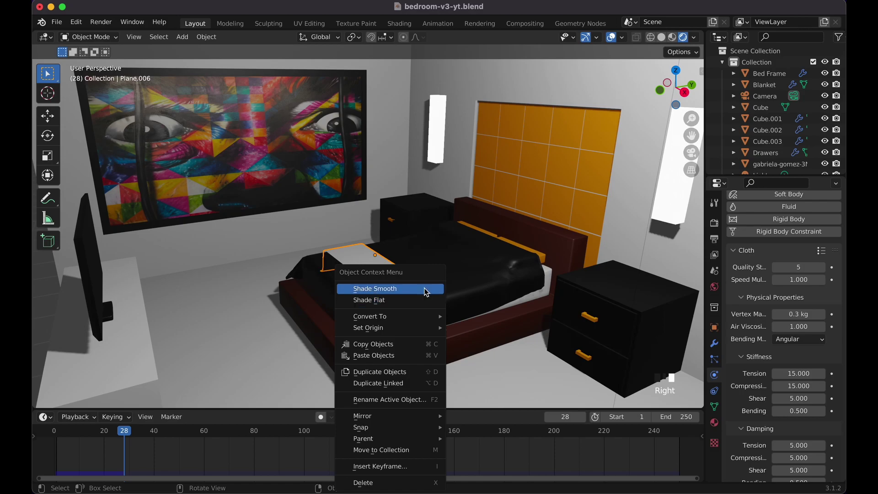
{"action": "key", "text": "Escape"}
{"action": "left_click", "coordinate": [437, 295]}
- Assign the existing orange material Material.001 to the draped strip
{"action": "left_click", "coordinate": [715, 421]}
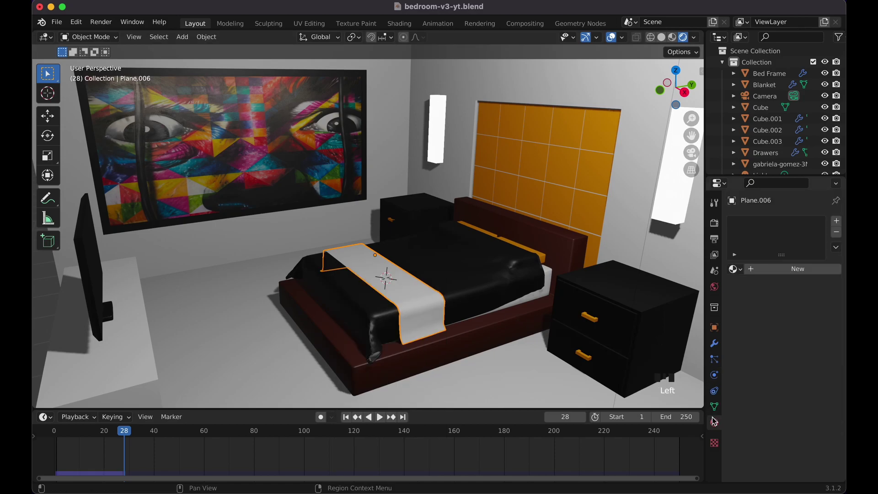
{"action": "left_click", "coordinate": [737, 270]}
{"action": "left_click", "coordinate": [659, 338]}
{"action": "left_click", "coordinate": [538, 376]}
- Inspect the throw on the bed from above and the side, and examine the whole room through the camera
{"action": "scroll", "coordinate": [539, 375], "scroll_direction": "up", "scroll_amount": 10}
{"action": "scroll", "coordinate": [539, 375], "scroll_direction": "left", "scroll_amount": 5}
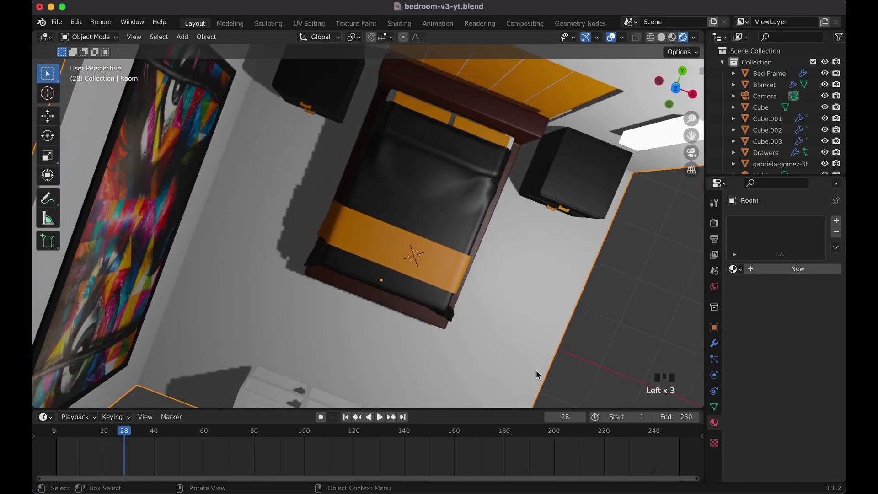
{"action": "scroll", "coordinate": [539, 375], "scroll_direction": "up", "scroll_amount": 3}
{"action": "scroll", "coordinate": [538, 375], "scroll_direction": "down", "scroll_amount": 10}
{"action": "scroll", "coordinate": [539, 375], "scroll_direction": "right", "scroll_amount": 5}
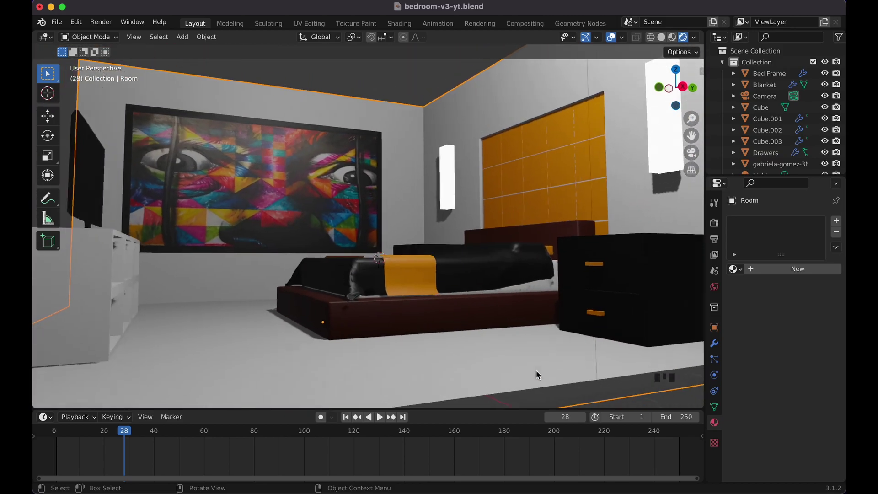
{"action": "key", "text": "KP_0"}
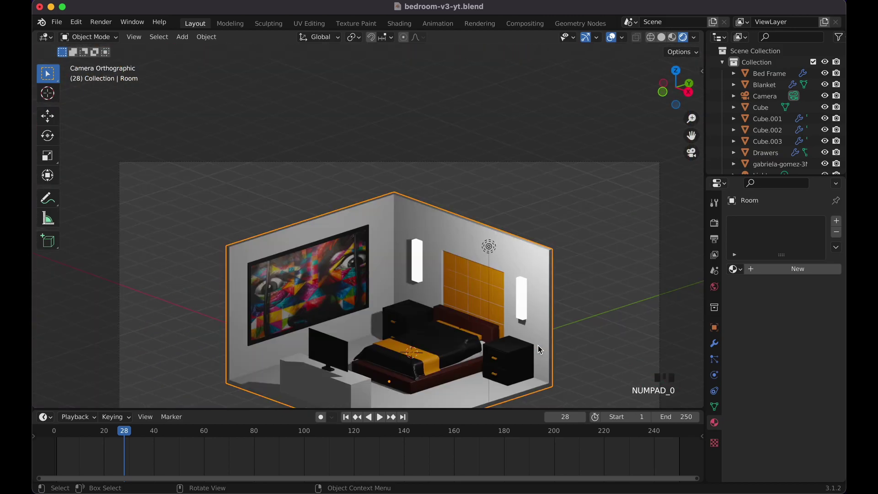
{"action": "scroll", "coordinate": [539, 347], "scroll_direction": "down", "scroll_amount": 2}
{"action": "scroll", "coordinate": [538, 346], "scroll_direction": "down", "scroll_amount": 2}
{"action": "scroll", "coordinate": [468, 344], "scroll_direction": "down", "scroll_amount": 5, "text": "shift"}
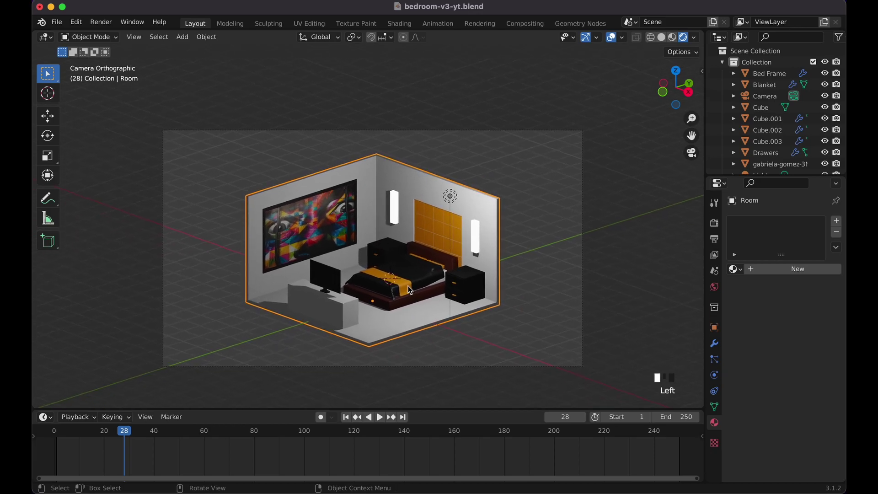
- Apply the Cloth modifier on the throw strip and save the file
{"action": "left_click", "coordinate": [410, 291]}
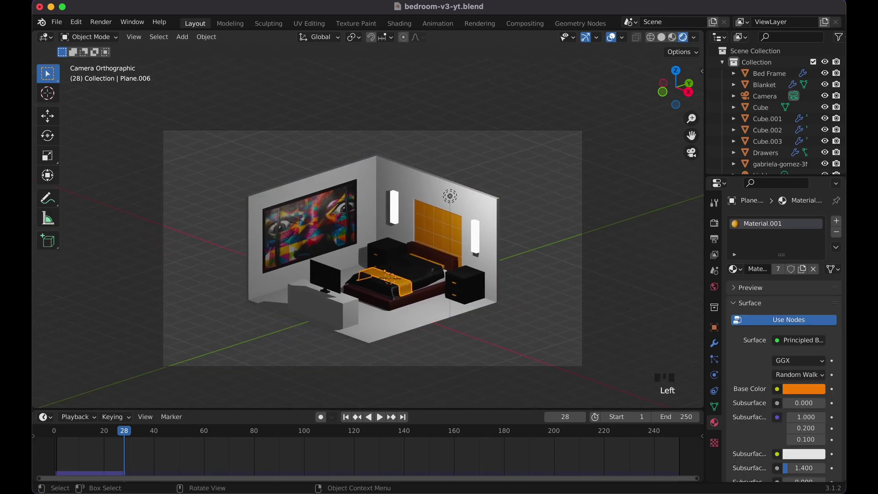
{"action": "left_click", "coordinate": [716, 345]}
{"action": "left_click", "coordinate": [809, 240]}
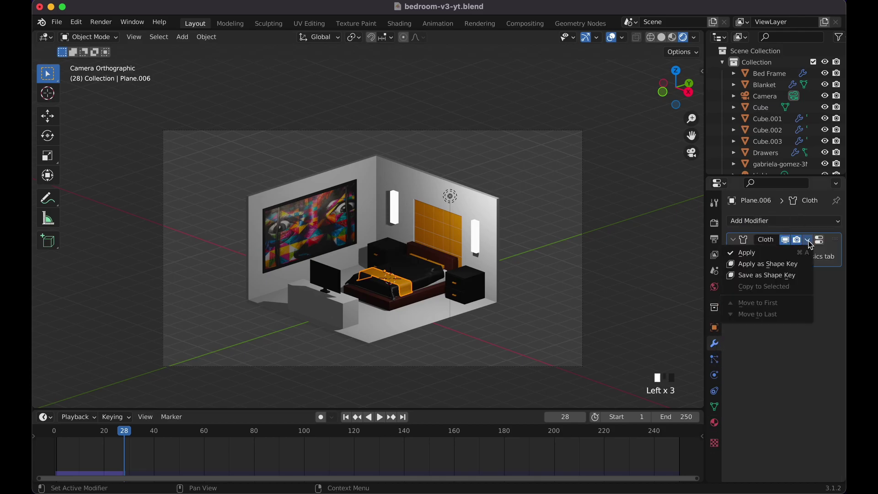
{"action": "left_click", "coordinate": [796, 254]}
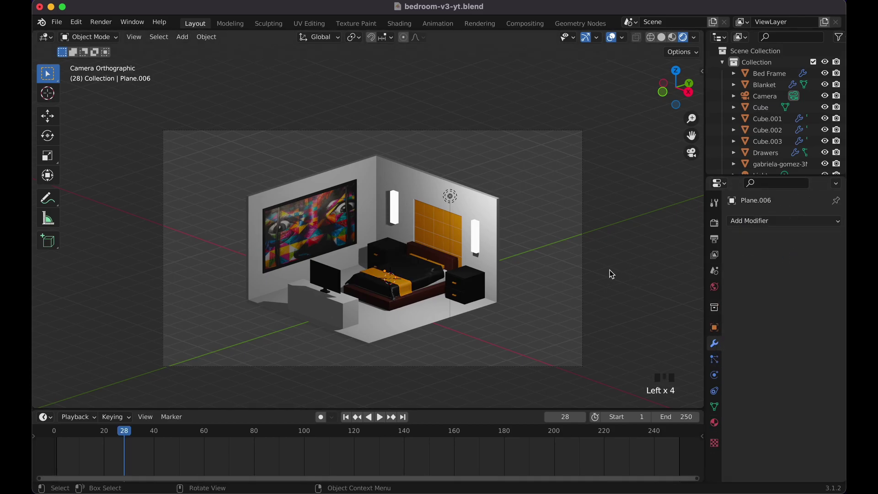
{"action": "key", "text": "super+s"}
- Assign the existing White material to the Room object
{"action": "scroll", "coordinate": [593, 267], "scroll_direction": "up", "scroll_amount": 1}
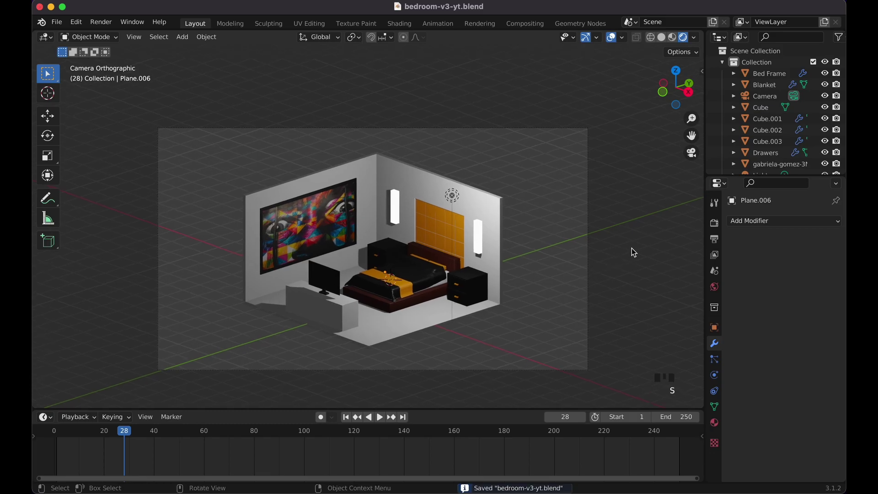
{"action": "left_click", "coordinate": [494, 287]}
{"action": "left_click", "coordinate": [715, 424]}
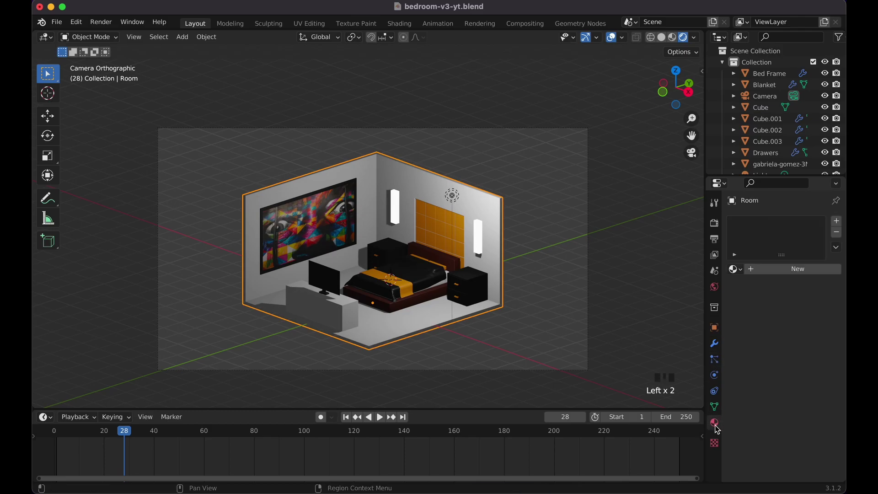
{"action": "left_click_drag", "start_coordinate": [734, 270], "coordinate": [653, 380]}
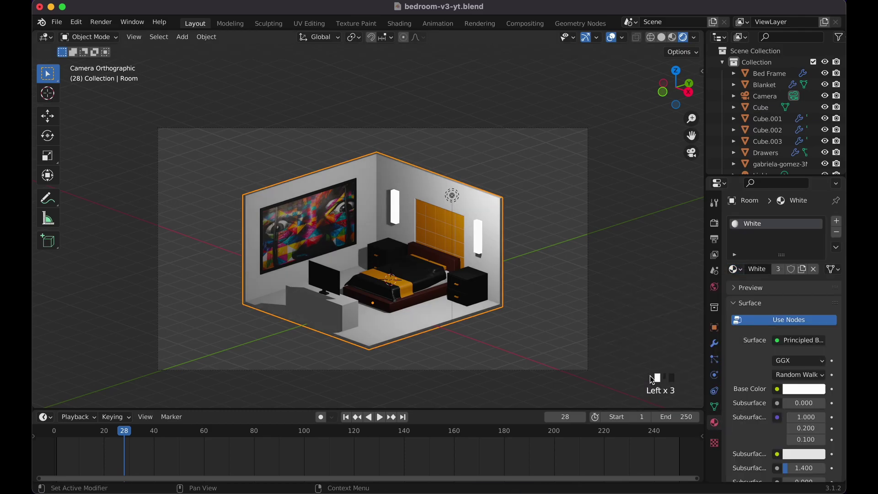
- Deselect the room and set the render engine to Cycles
{"action": "left_click", "coordinate": [627, 307]}
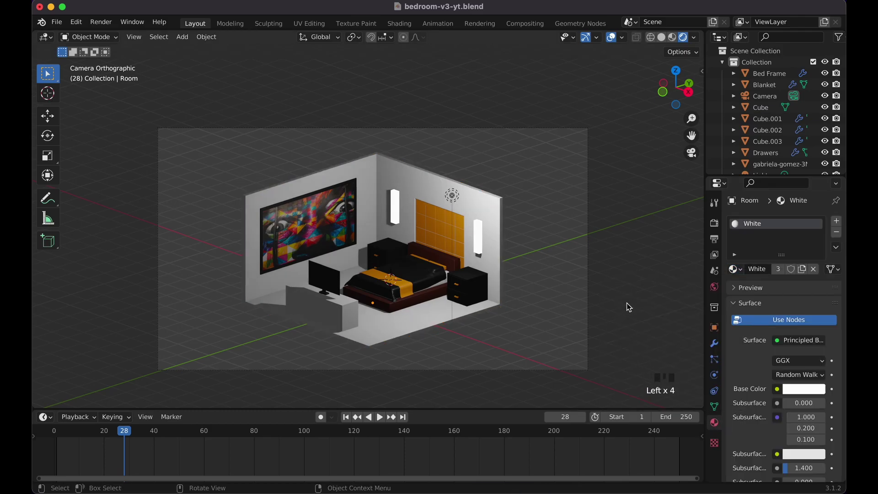
{"action": "left_click", "coordinate": [715, 223]}
{"action": "left_click_drag", "start_coordinate": [794, 221], "coordinate": [792, 258]}
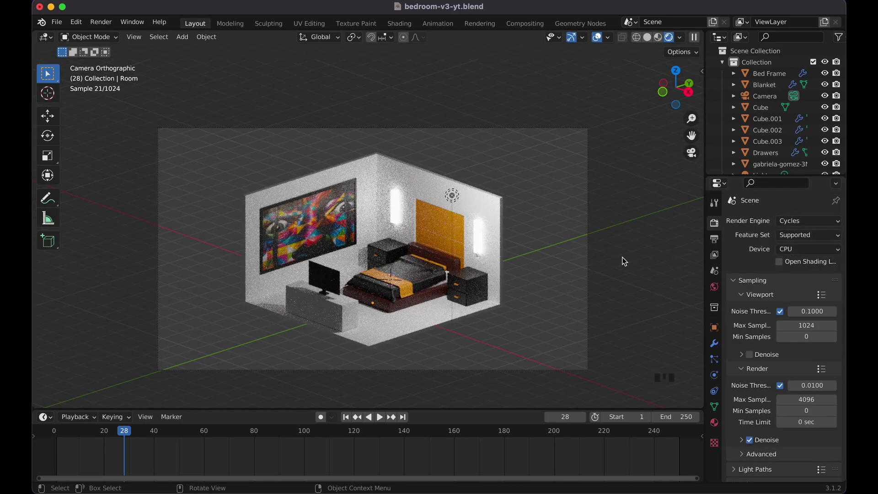
- Change the scene's point light to an Area light
{"action": "left_click", "coordinate": [455, 200]}
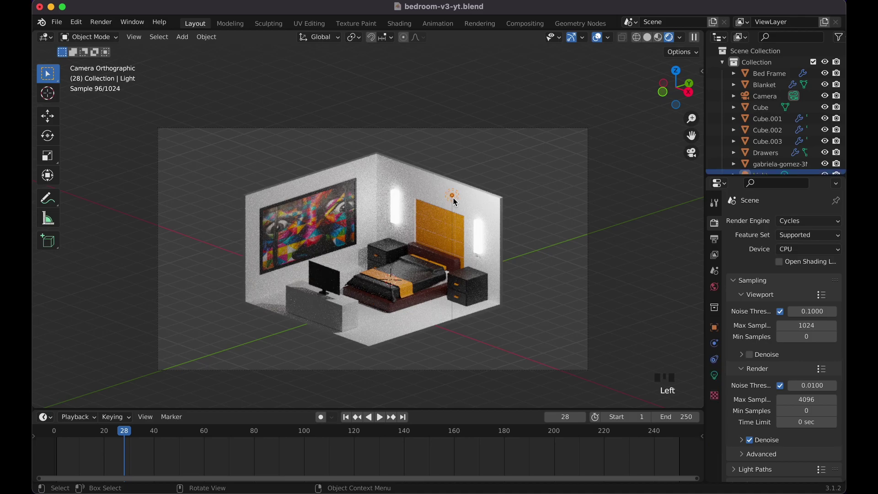
{"action": "left_click", "coordinate": [720, 378]}
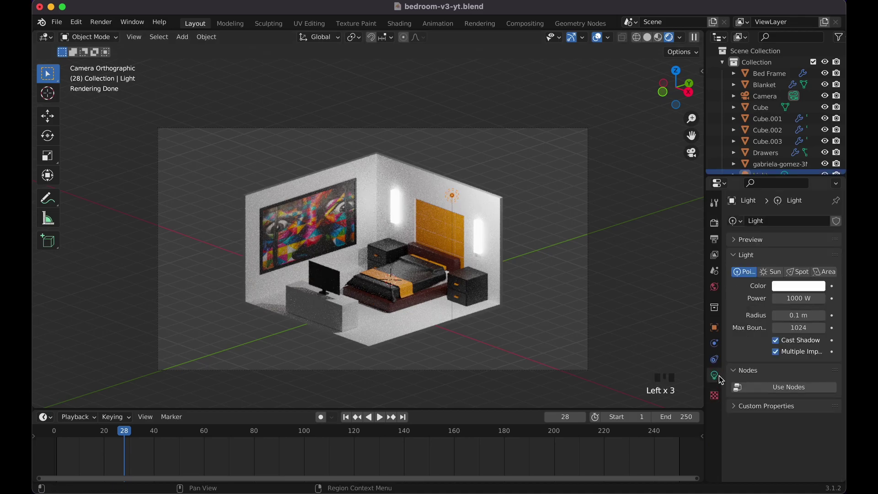
{"action": "left_click", "coordinate": [819, 274]}
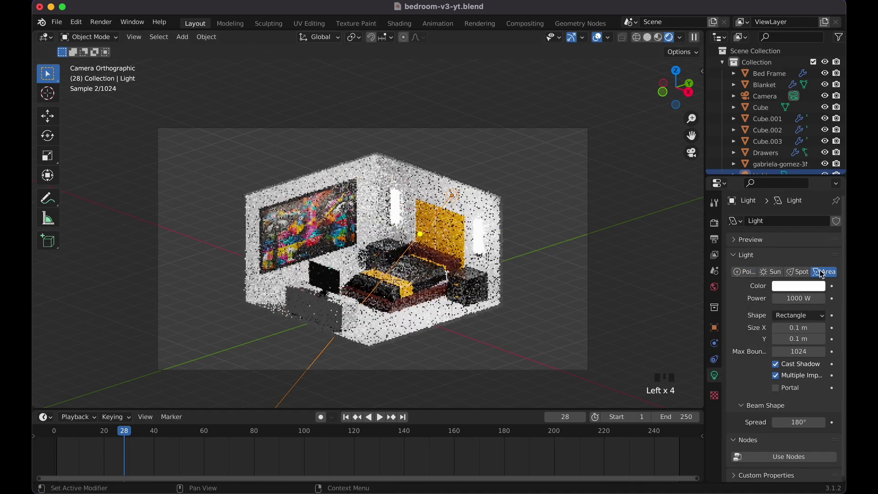
- Move the area light about 4.229 m up along Z and about -7.066 m along Y
{"action": "key", "text": "g"}
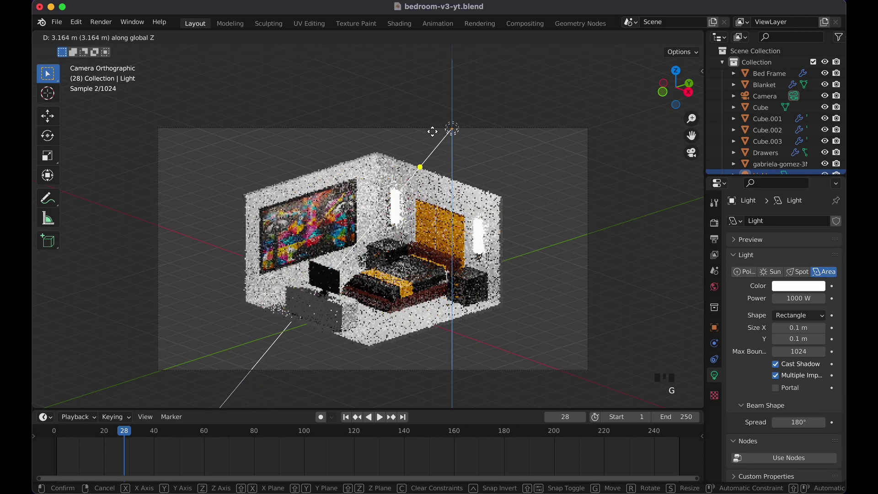
{"action": "left_click", "coordinate": [439, 128]}
{"action": "key", "text": "g"}
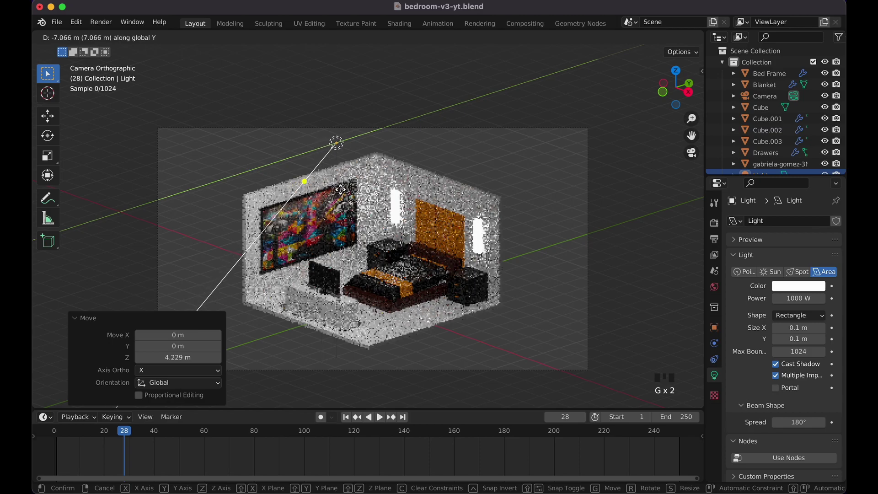
{"action": "left_click", "coordinate": [341, 189]}
- Rotate the light about -32.7° in the camera view and trackball-rotate it about 8.02° and -4.58° in top view
{"action": "key", "text": "r"}
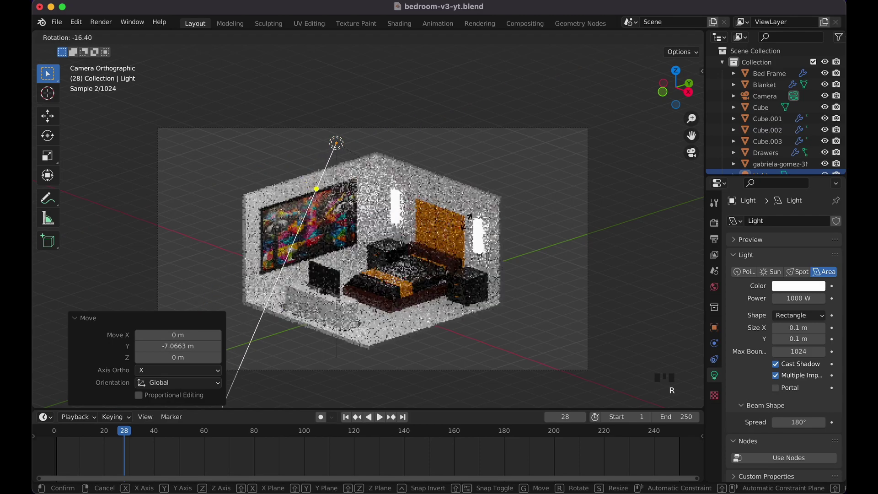
{"action": "left_click", "coordinate": [548, 200]}
{"action": "key", "text": "KP_7"}
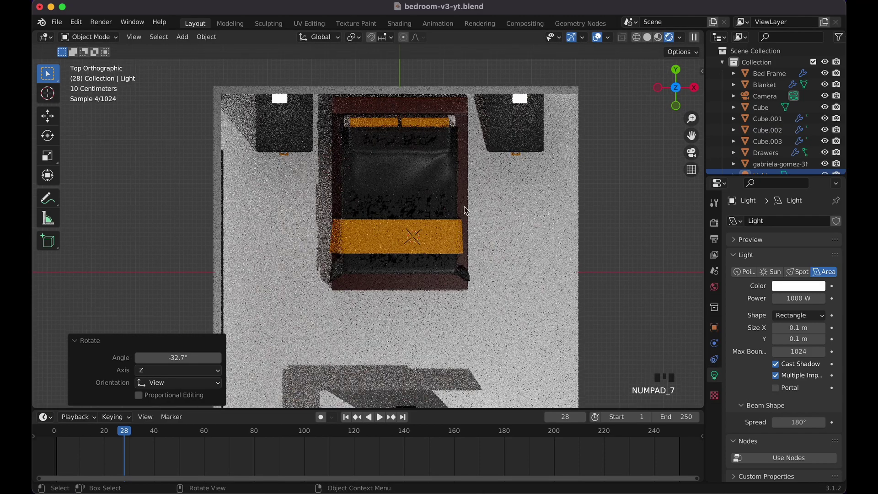
{"action": "scroll", "coordinate": [464, 208], "scroll_direction": "down", "scroll_amount": 4}
{"action": "key", "text": "r"}
{"action": "key", "text": "r"}
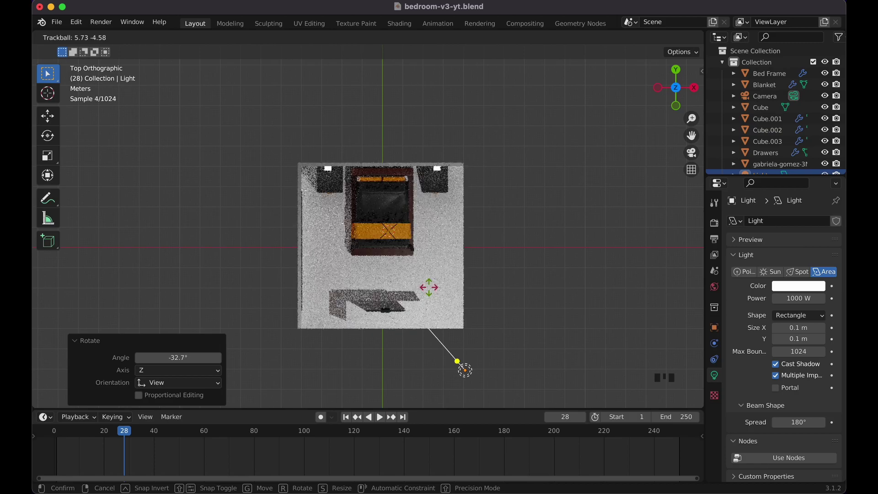
{"action": "left_click", "coordinate": [465, 371]}
- Move the light about -4.97 m along X and trackball-rotate it about 8.02° and -14.9° in top view
{"action": "key", "text": "g"}
{"action": "key", "text": "x"}
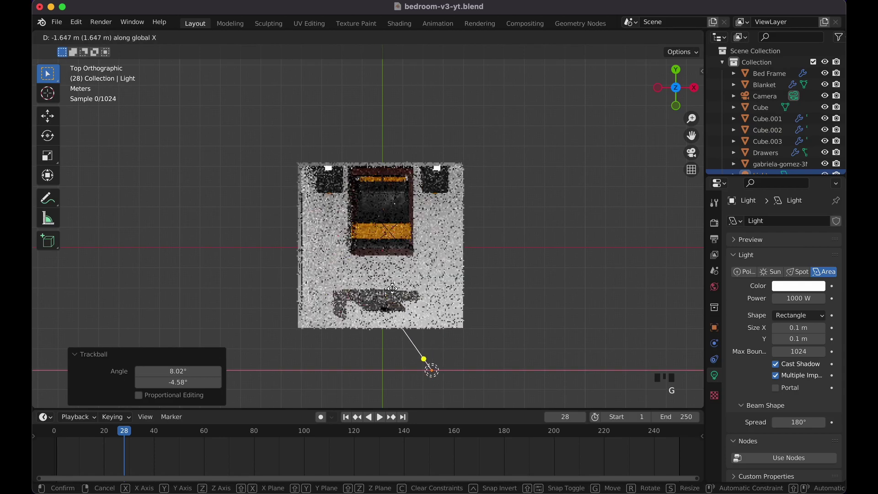
{"action": "left_click", "coordinate": [364, 370]}
{"action": "key", "text": "r"}
{"action": "key", "text": "r"}
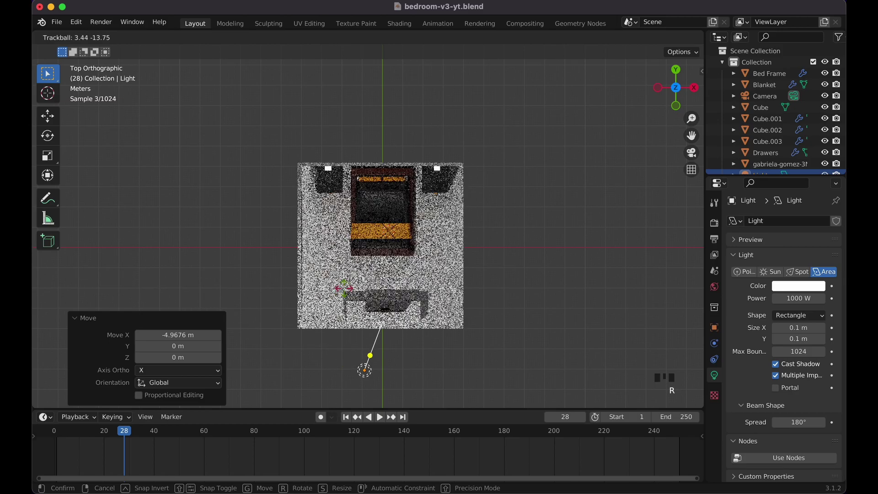
{"action": "left_click", "coordinate": [344, 290]}
- Trackball-rotate the light about -243° and 178° from a side perspective view of the room
{"action": "middle_click_drag", "start_coordinate": [344, 290], "coordinate": [386, 320]}
{"action": "key", "text": "r"}
{"action": "key", "text": "r"}
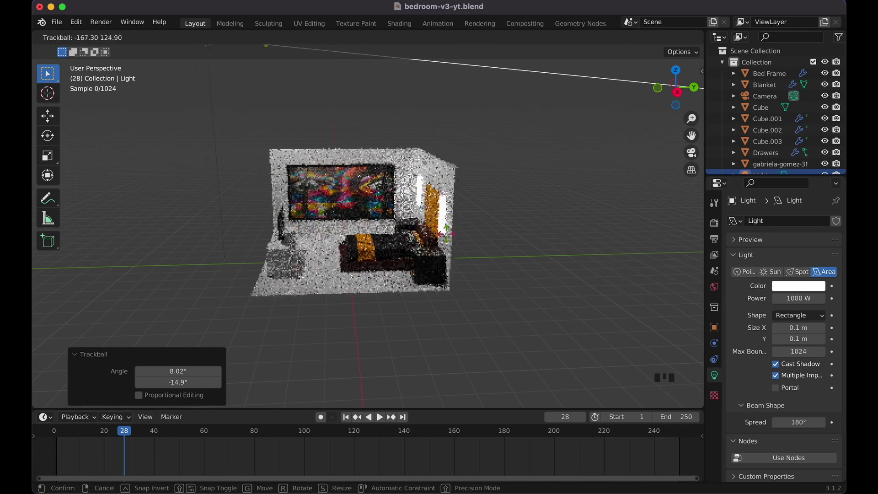
{"action": "left_click", "coordinate": [473, 200]}
- Trackball-rotate the area light about -6.88° and -25.2° from a perspective view above the open front of the room
{"action": "scroll", "coordinate": [473, 200], "scroll_direction": "left", "scroll_amount": 10}
{"action": "scroll", "coordinate": [475, 200], "scroll_direction": "down", "scroll_amount": 3}
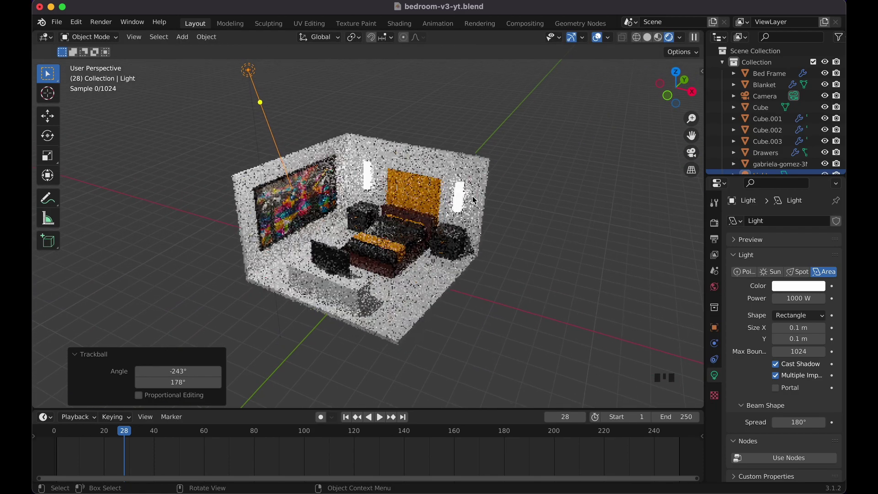
{"action": "key", "text": "r"}
{"action": "key", "text": "r"}
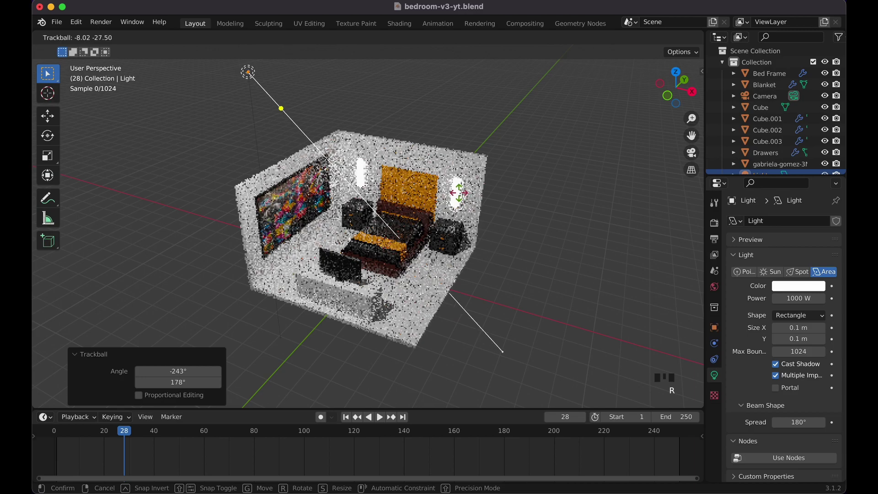
{"action": "left_click", "coordinate": [460, 195]}
{"action": "scroll", "coordinate": [506, 265], "scroll_direction": "up", "scroll_amount": 4}
{"action": "scroll", "coordinate": [506, 264], "scroll_direction": "up", "scroll_amount": 2}
- Bring up the Cycles render settings, return to the camera view and save the bedroom file
{"action": "left_click", "coordinate": [714, 224]}
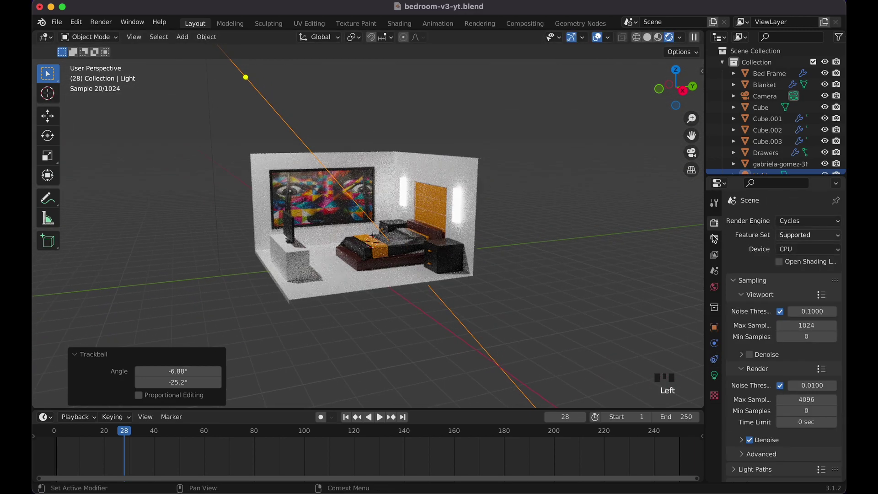
{"action": "key", "text": "KP_0"}
{"action": "key", "text": "super+s"}
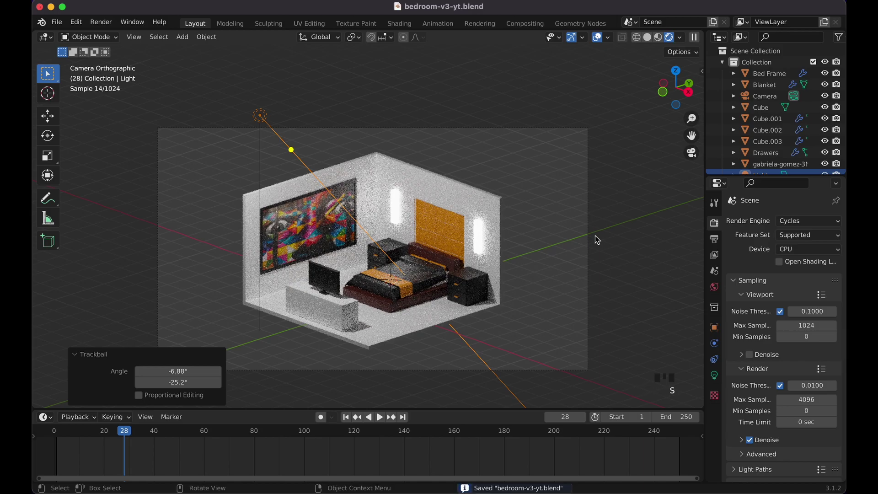
- Darken the world background colour to black
{"action": "left_click", "coordinate": [264, 122]}
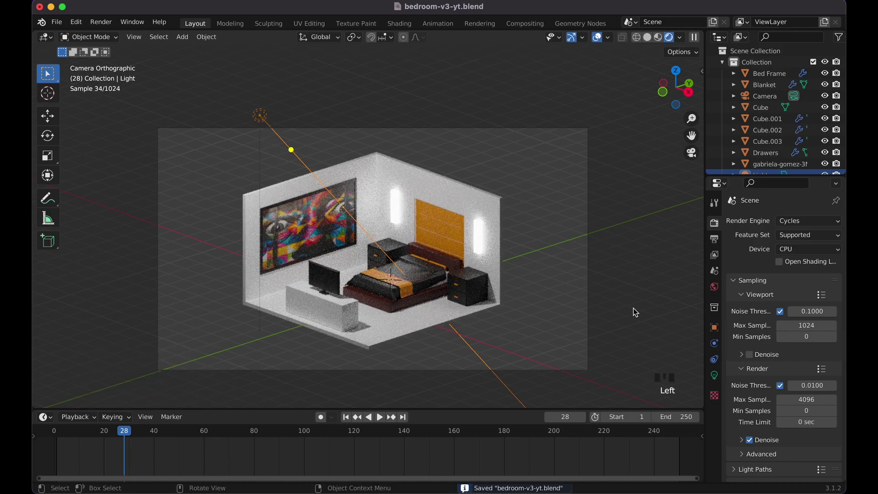
{"action": "left_click", "coordinate": [715, 375]}
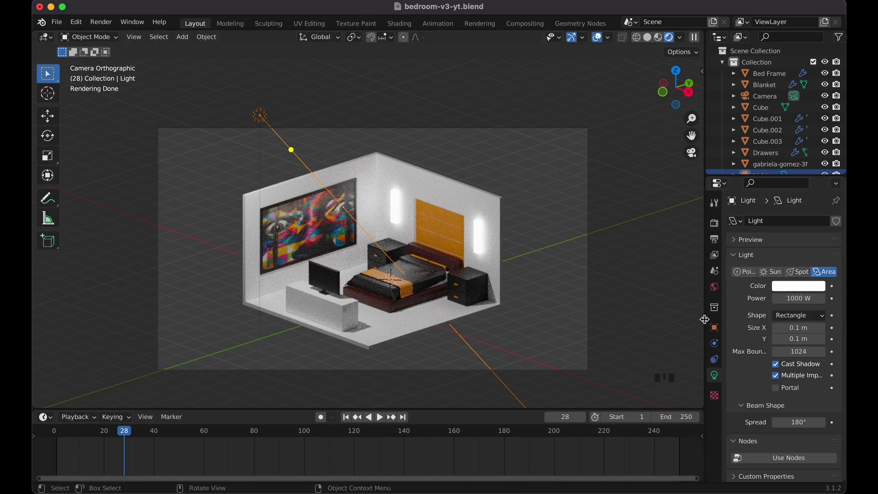
{"action": "left_click", "coordinate": [716, 287]}
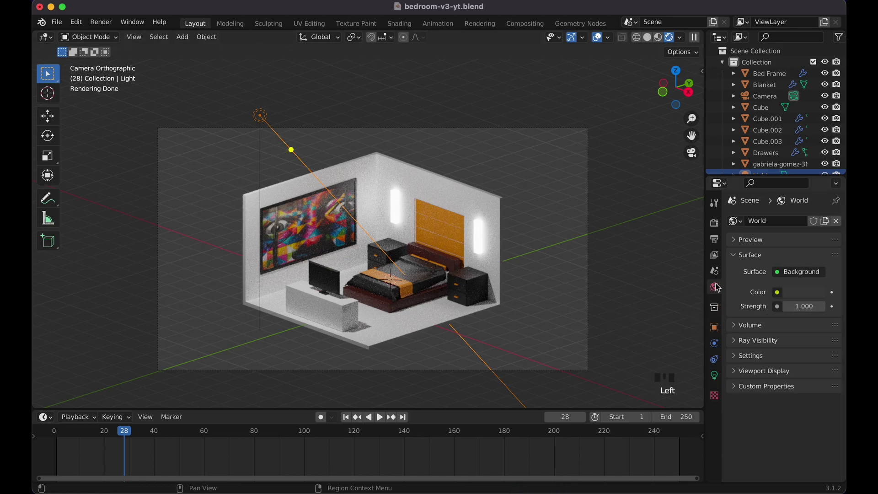
{"action": "left_click", "coordinate": [795, 292]}
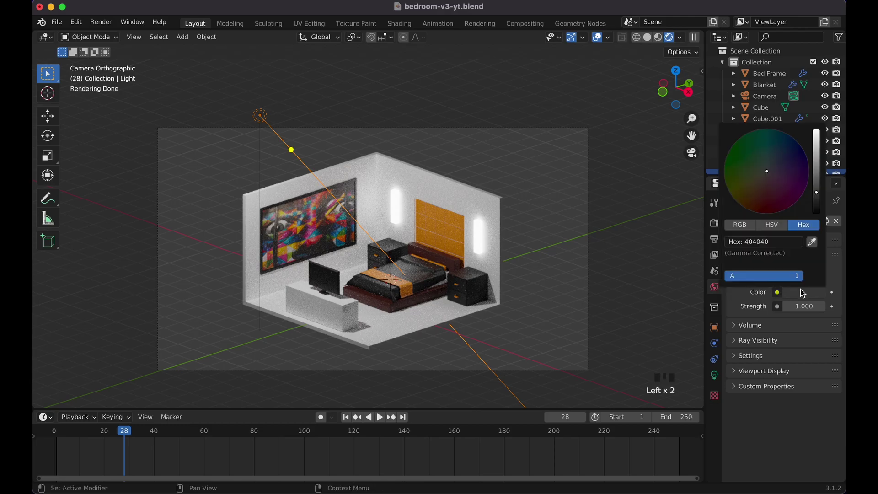
{"action": "left_click_drag", "start_coordinate": [816, 181], "coordinate": [816, 213]}
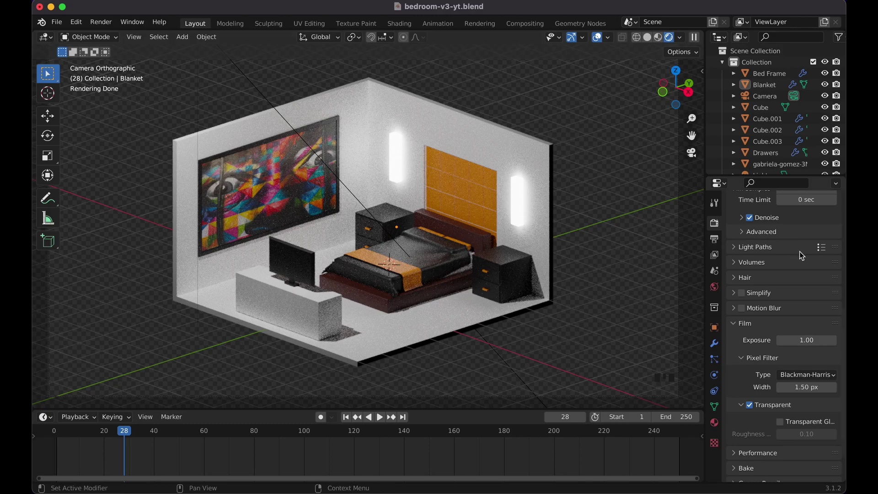
- Preview the room in Eevee and switch the render engine back to Cycles
{"action": "scroll", "coordinate": [803, 256], "scroll_direction": "up", "scroll_amount": 10}
{"action": "left_click", "coordinate": [804, 221]}
{"action": "left_click", "coordinate": [803, 234]}
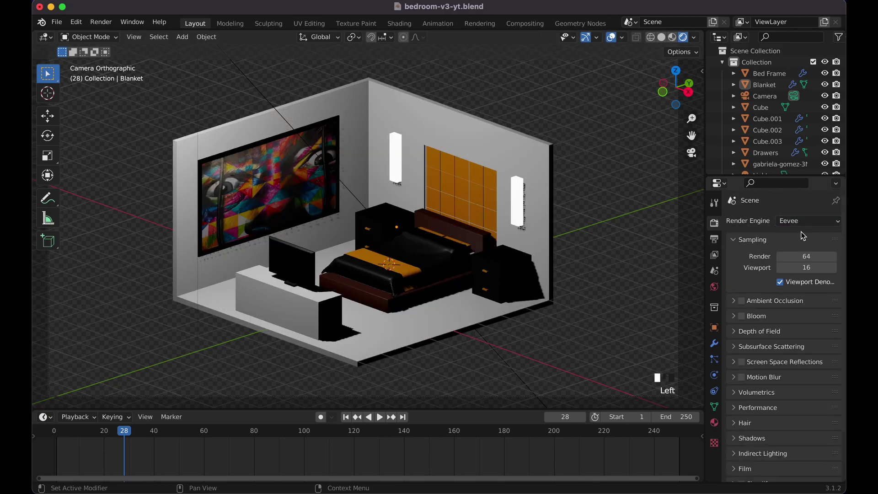
{"action": "left_click", "coordinate": [804, 227]}
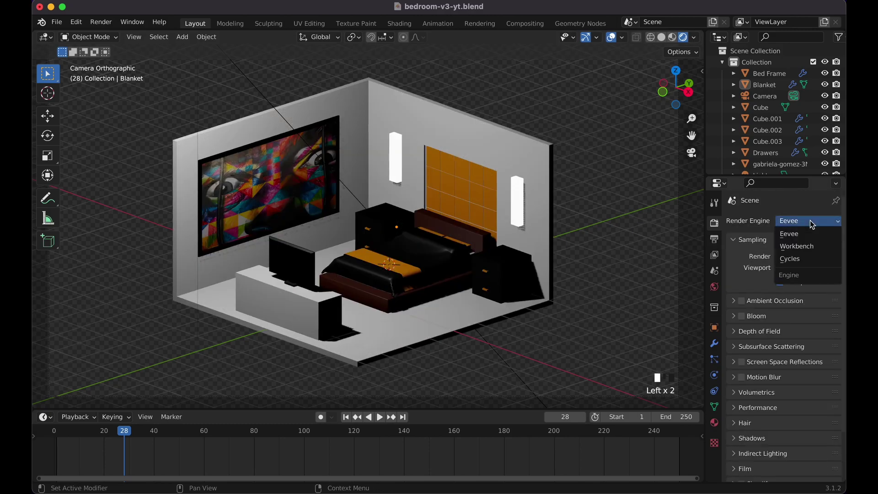
{"action": "left_click", "coordinate": [801, 258]}
- Isolate the blanket and move its hanging side faces near the headboard about 0.057 m along X with proportional editing
{"action": "left_click", "coordinate": [459, 266]}
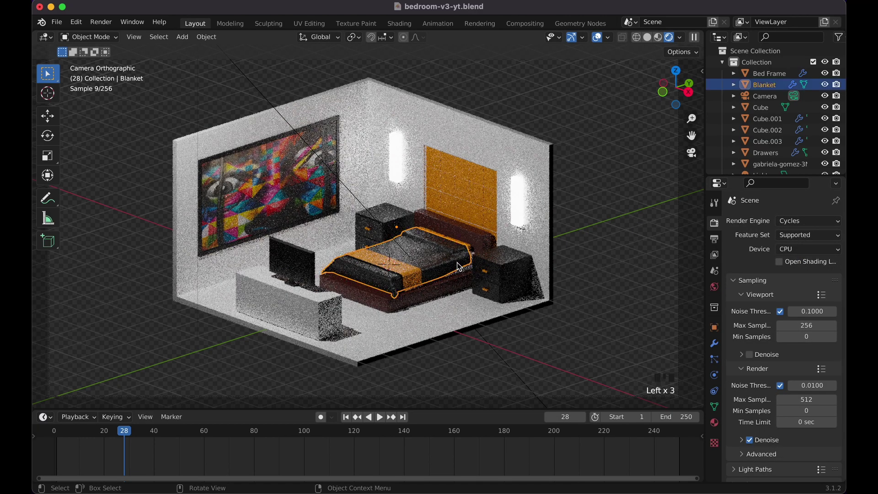
{"action": "key", "text": "slash"}
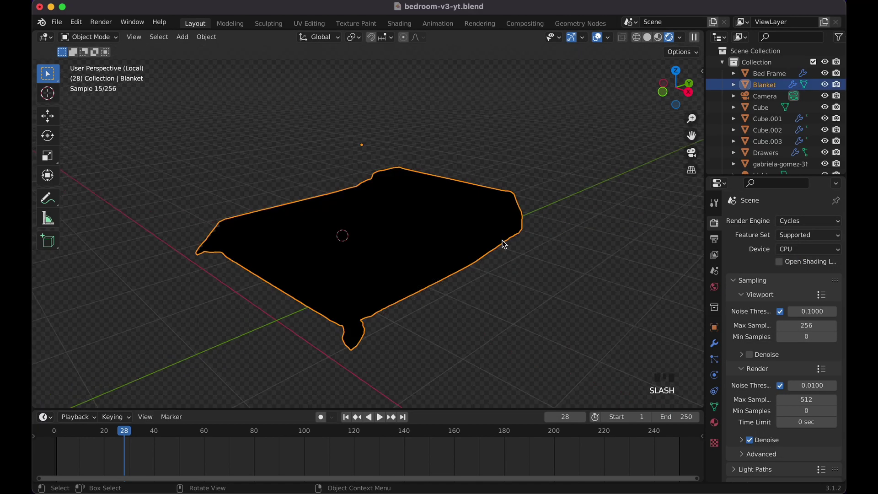
{"action": "key", "text": "Tab"}
{"action": "left_click_drag", "start_coordinate": [471, 215], "coordinate": [519, 268]}
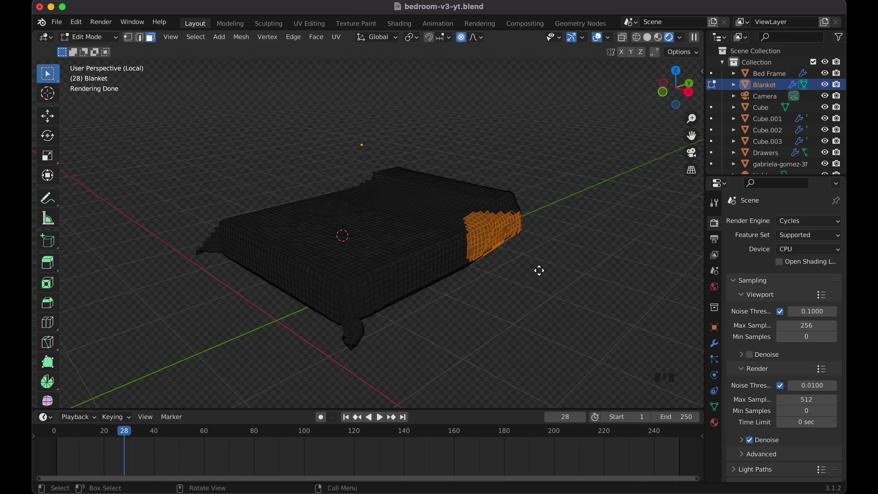
{"action": "key", "text": "g"}
{"action": "key", "text": "x"}
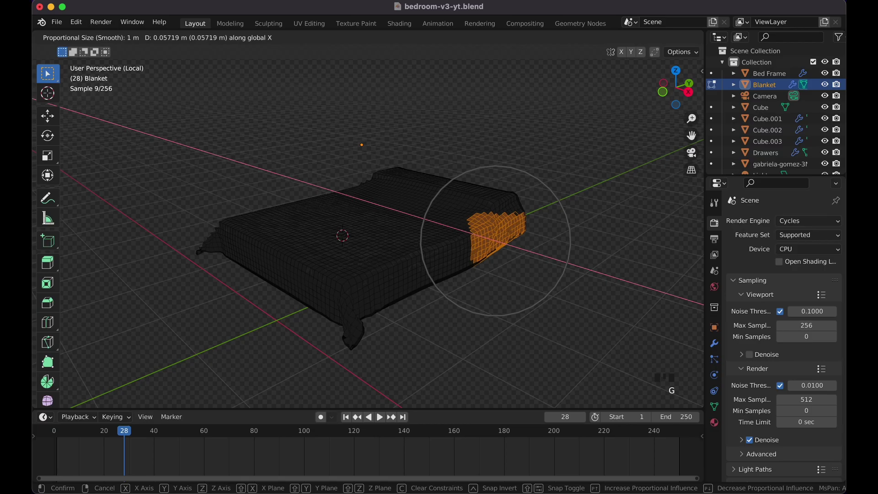
{"action": "left_click", "coordinate": [544, 271]}
{"action": "key", "text": "slash"}
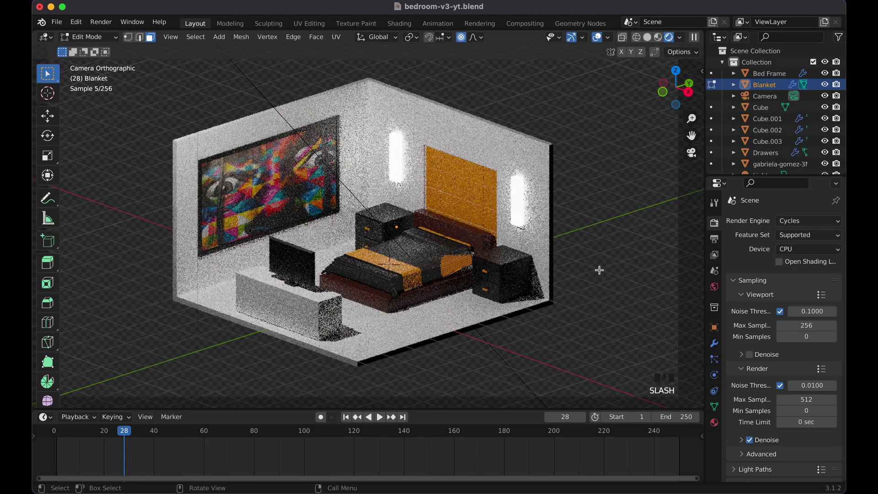
{"action": "key", "text": "Tab"}
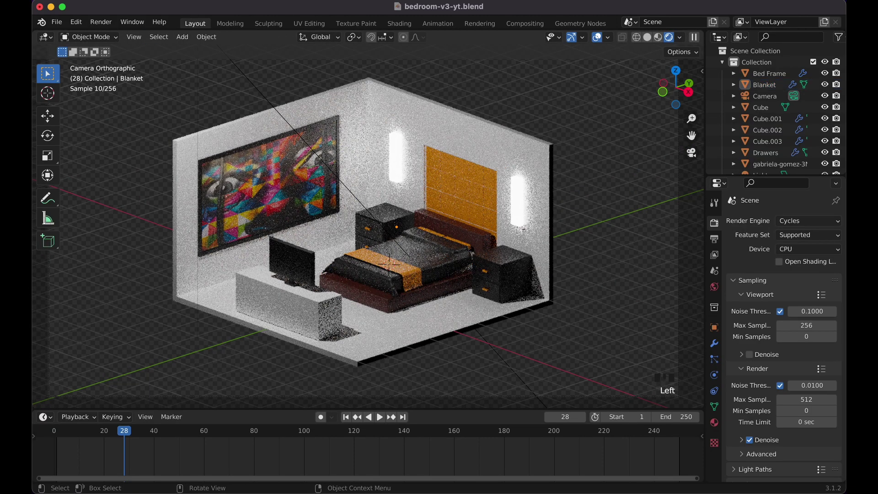
- Examine how the blanket's side covers the mattress beside the nearer nightstand
{"action": "scroll", "coordinate": [563, 275], "scroll_direction": "up", "scroll_amount": 3}
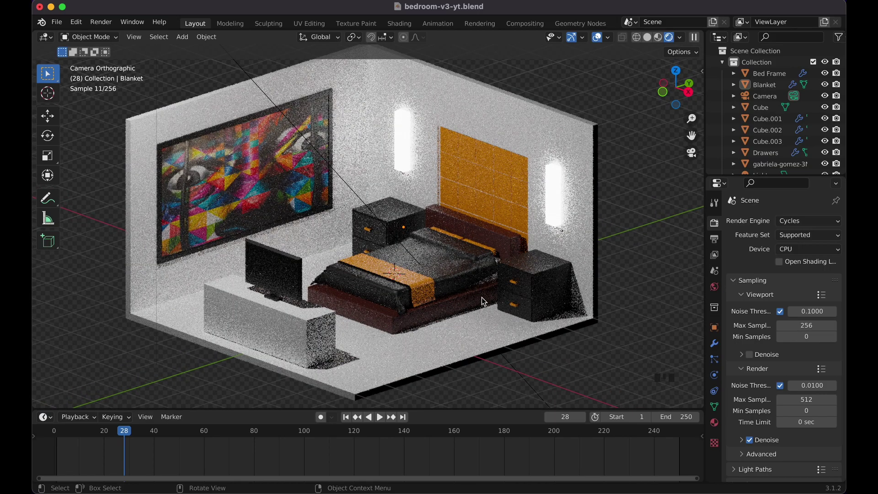
{"action": "key", "text": "Tab"}
{"action": "key", "text": "Tab"}
{"action": "left_click", "coordinate": [489, 275]}
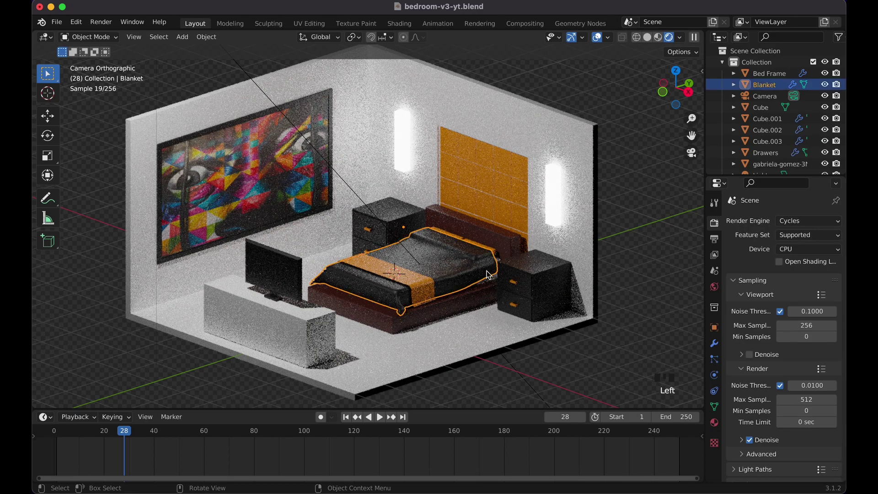
{"action": "key", "text": "Tab"}
{"action": "key", "text": "Tab"}
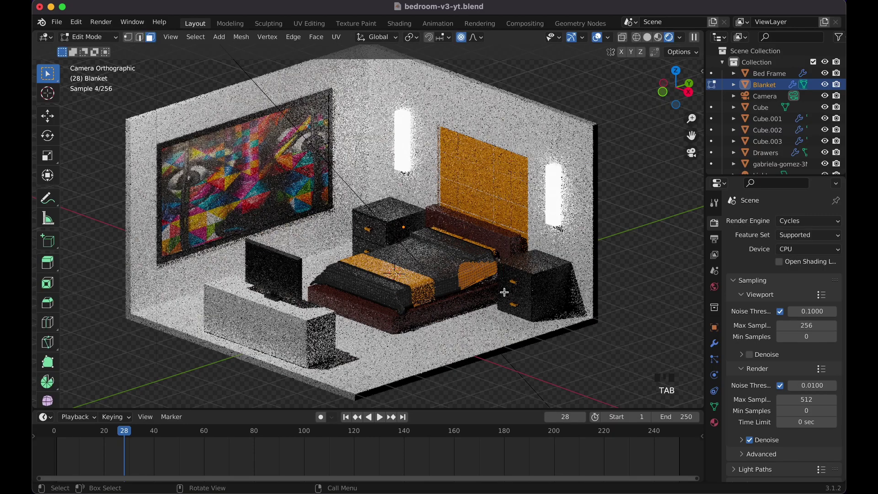
{"action": "scroll", "coordinate": [505, 292], "scroll_direction": "down", "scroll_amount": 3}
{"action": "scroll", "coordinate": [501, 300], "scroll_direction": "up", "scroll_amount": 6}
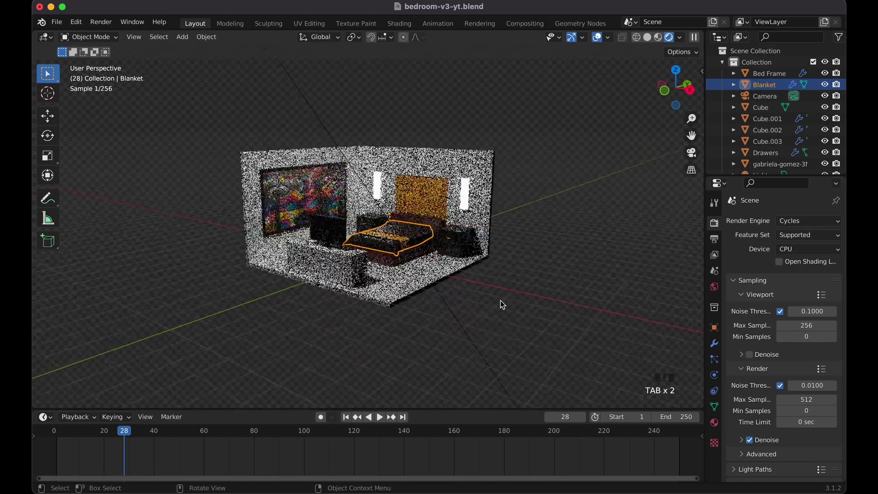
{"action": "scroll", "coordinate": [502, 310], "scroll_direction": "up", "scroll_amount": 6}
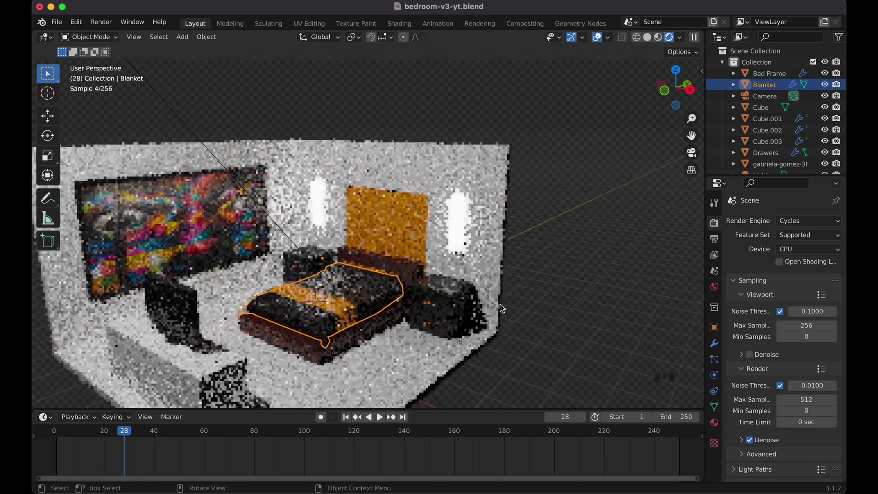
- Scale the mattress along X by a factor of about 0.963
{"action": "scroll", "coordinate": [501, 305], "scroll_direction": "down", "scroll_amount": 3, "text": "shift"}
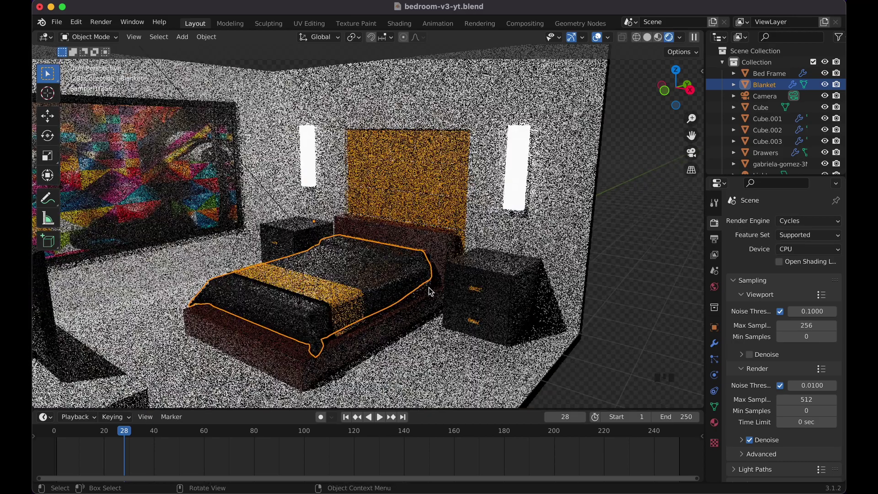
{"action": "left_click", "coordinate": [429, 284]}
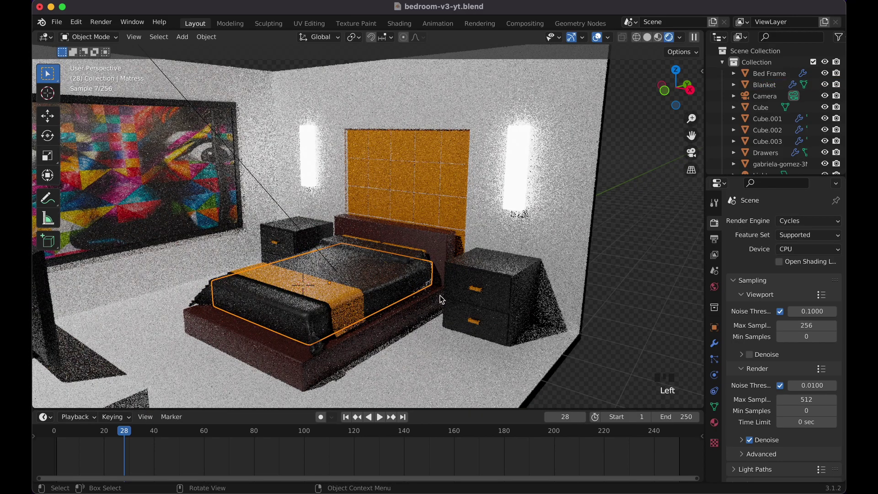
{"action": "key", "text": "s"}
{"action": "key", "text": "x"}
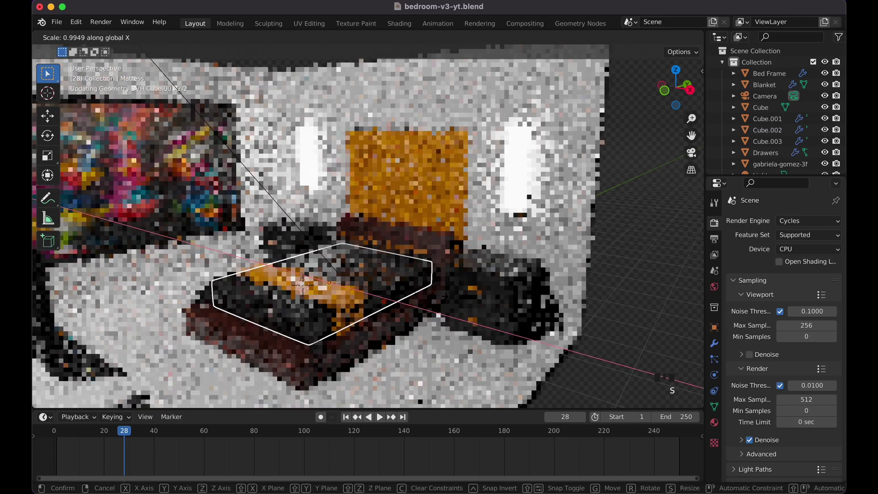
{"action": "left_click", "coordinate": [443, 296]}
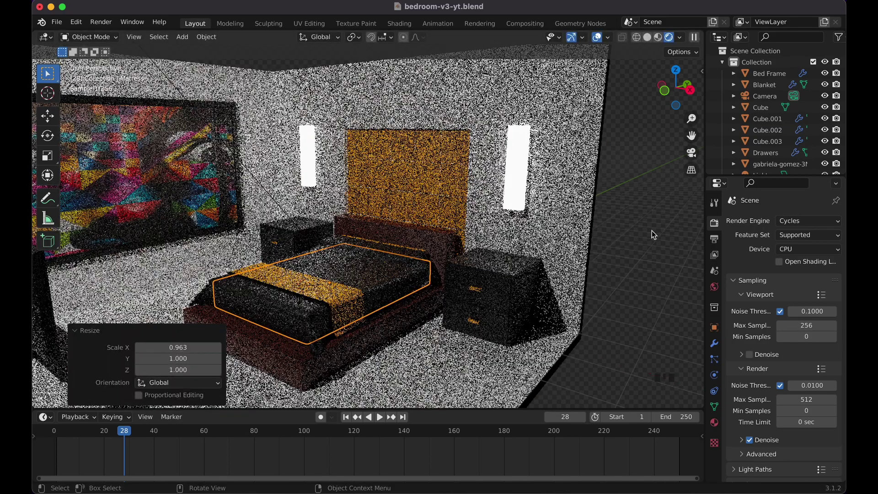
- Isolate the blanket again and move its side faces near the headboard about 0.040 m along X with proportional editing
{"action": "left_click", "coordinate": [422, 286]}
{"action": "key", "text": "Tab"}
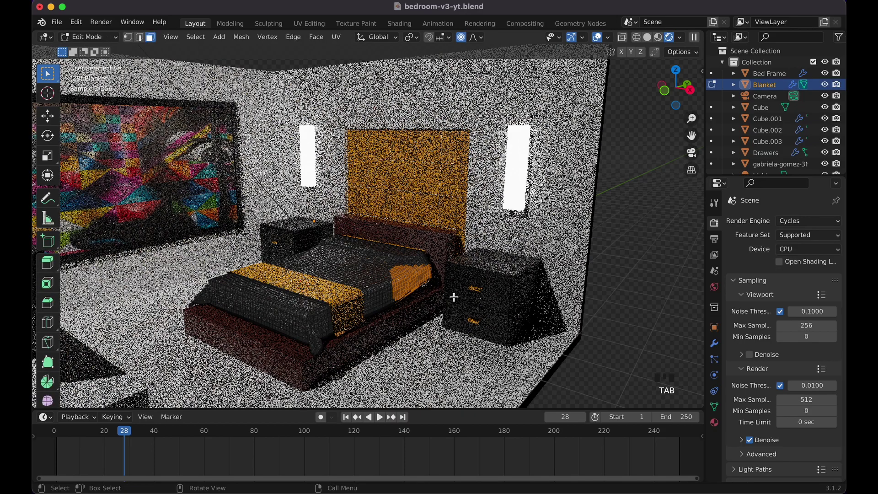
{"action": "key", "text": "slash"}
{"action": "left_click_drag", "start_coordinate": [478, 226], "coordinate": [545, 288]}
{"action": "key", "text": "shift+z"}
{"action": "left_click_drag", "start_coordinate": [465, 213], "coordinate": [549, 276]}
{"action": "key", "text": "shift+z"}
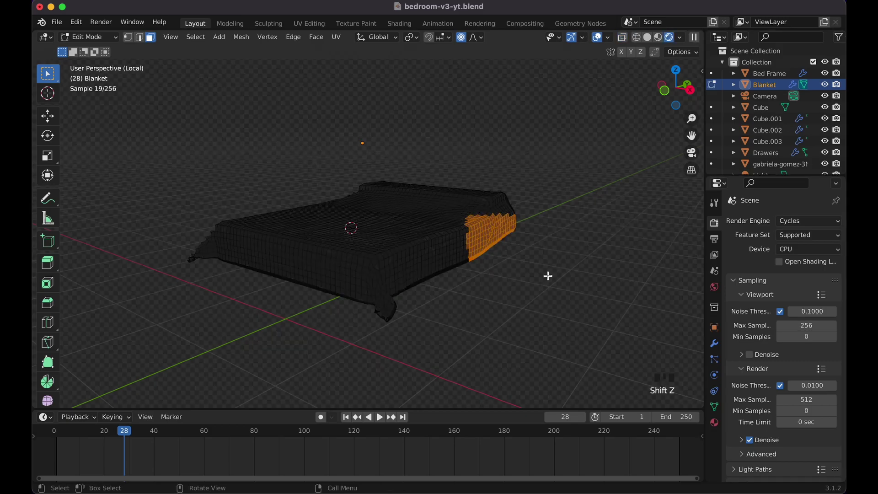
{"action": "key", "text": "g"}
{"action": "key", "text": "x"}
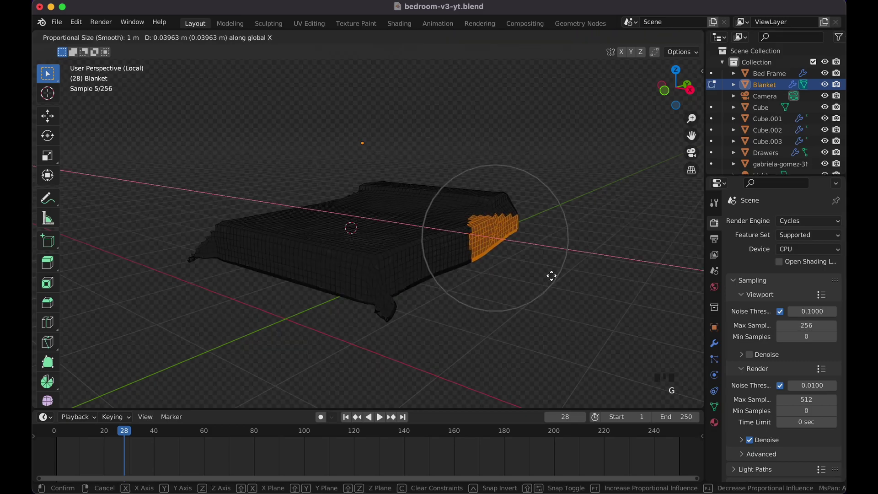
{"action": "left_click", "coordinate": [551, 276]}
{"action": "key", "text": "slash"}
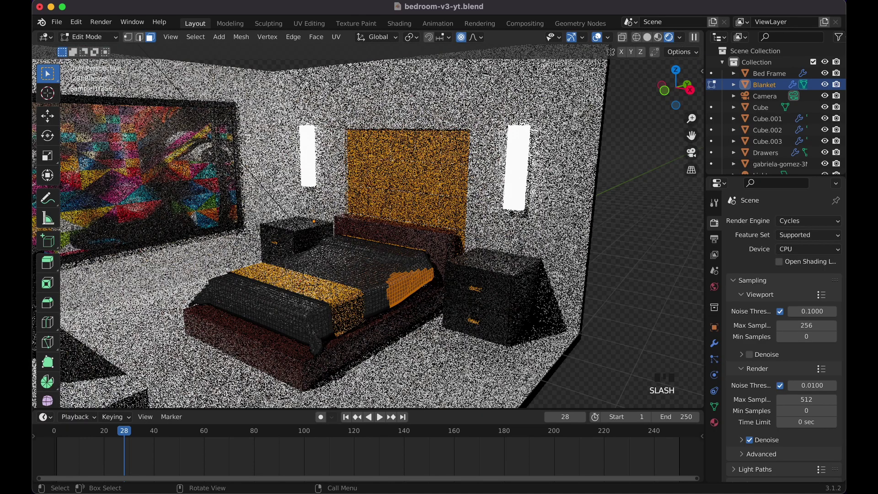
{"action": "key", "text": "Tab"}
- Check the fit of the reshaped blanket over the mattress in the camera view
{"action": "left_click", "coordinate": [616, 272]}
{"action": "scroll", "coordinate": [616, 272], "scroll_direction": "down", "scroll_amount": 4}
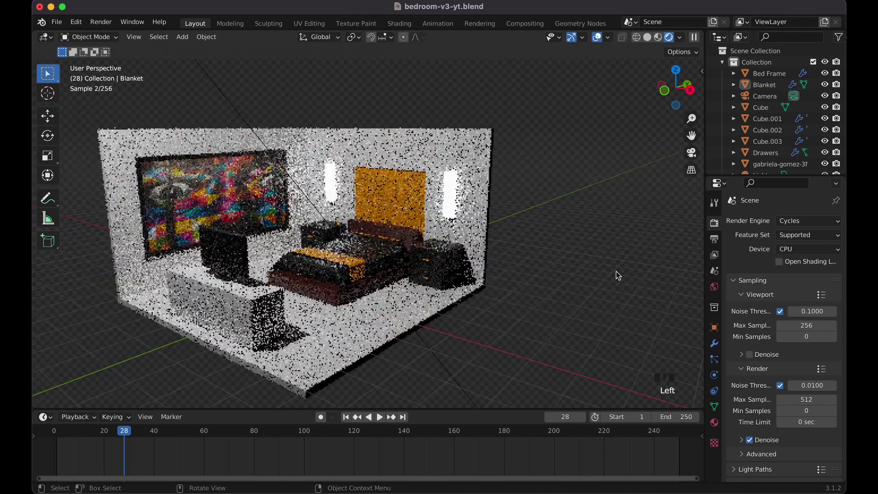
{"action": "key", "text": "KP_0"}
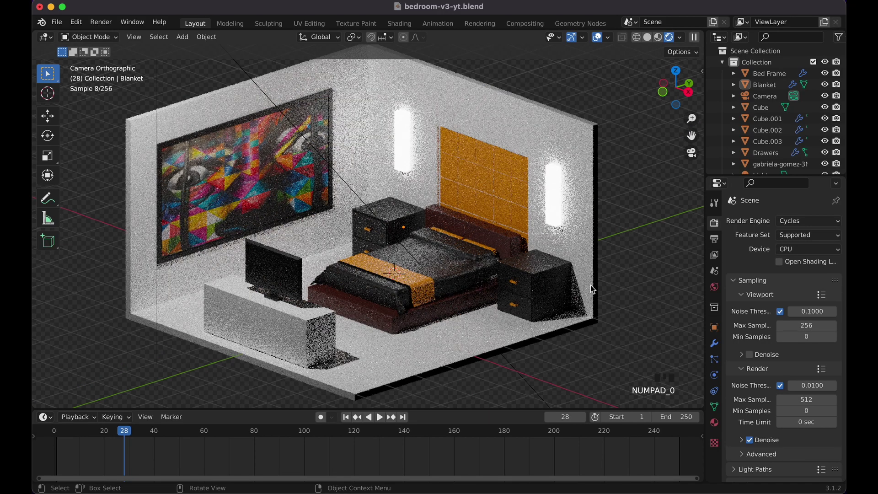
{"action": "left_click", "coordinate": [499, 277]}
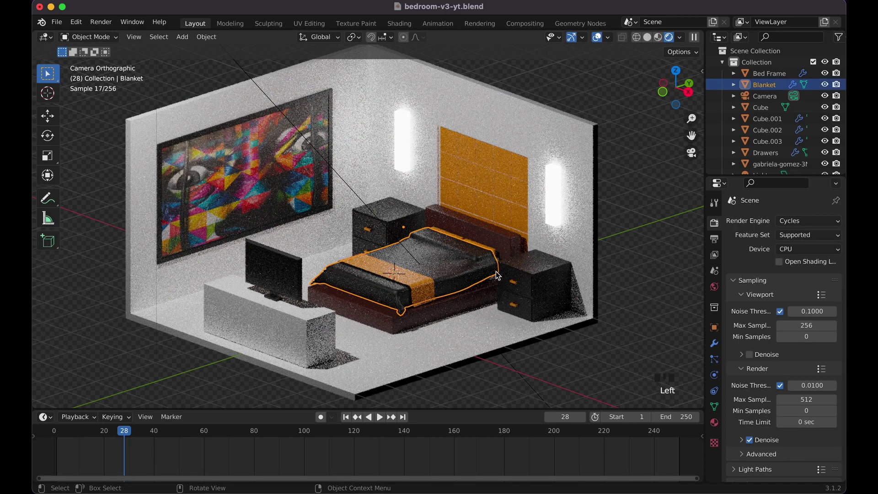
{"action": "key", "text": "slash"}
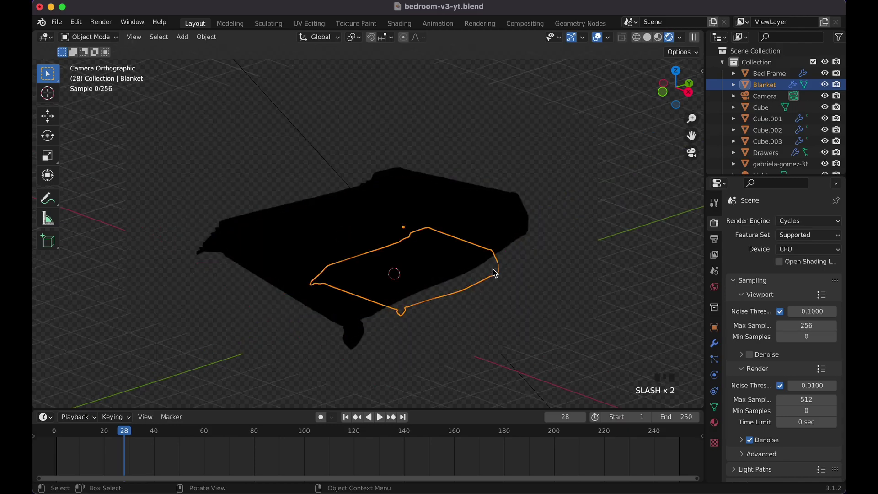
{"action": "key", "text": "slash"}
{"action": "left_click", "coordinate": [649, 237]}
{"action": "scroll", "coordinate": [657, 235], "scroll_direction": "down", "scroll_amount": 2}
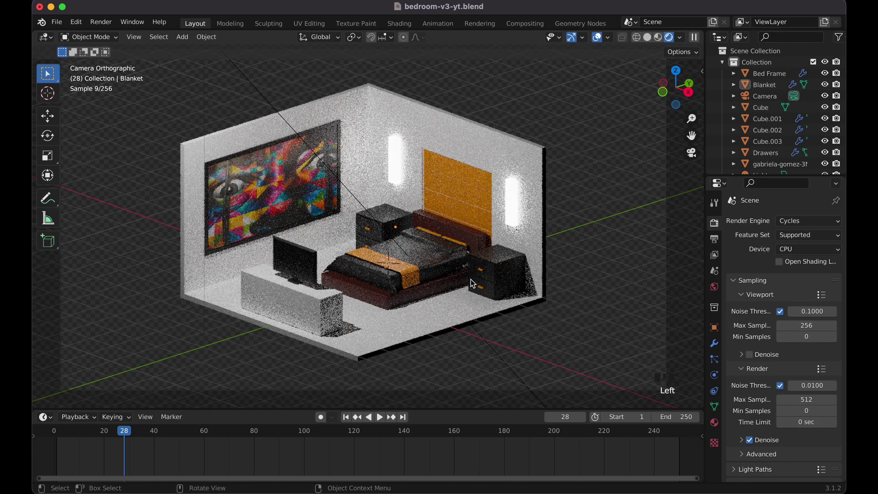
- Review the Cycles sampling settings and render the camera view as a still image
{"action": "scroll", "coordinate": [476, 284], "scroll_direction": "down", "scroll_amount": 1}
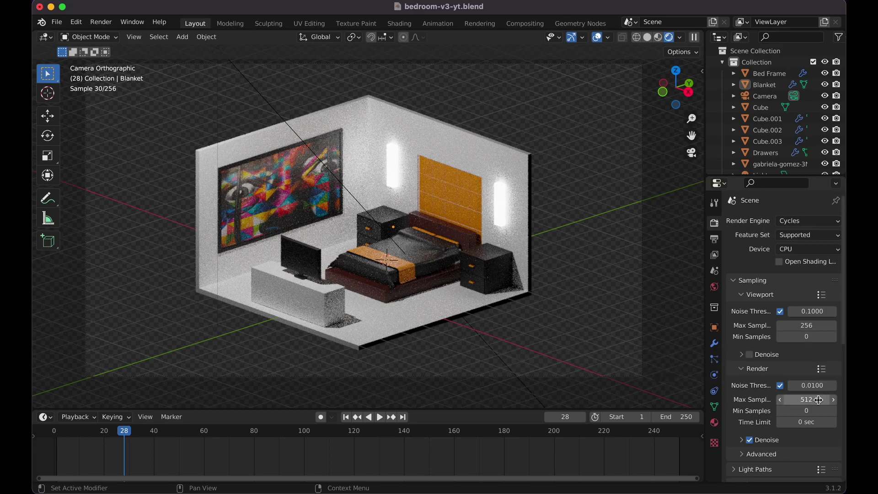
{"action": "scroll", "coordinate": [778, 402], "scroll_direction": "down", "scroll_amount": 6}
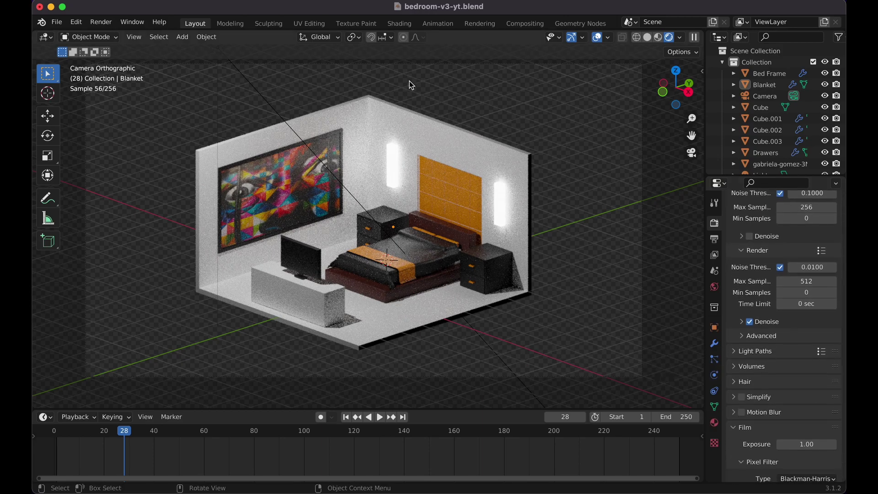
{"action": "left_click", "coordinate": [101, 22]}
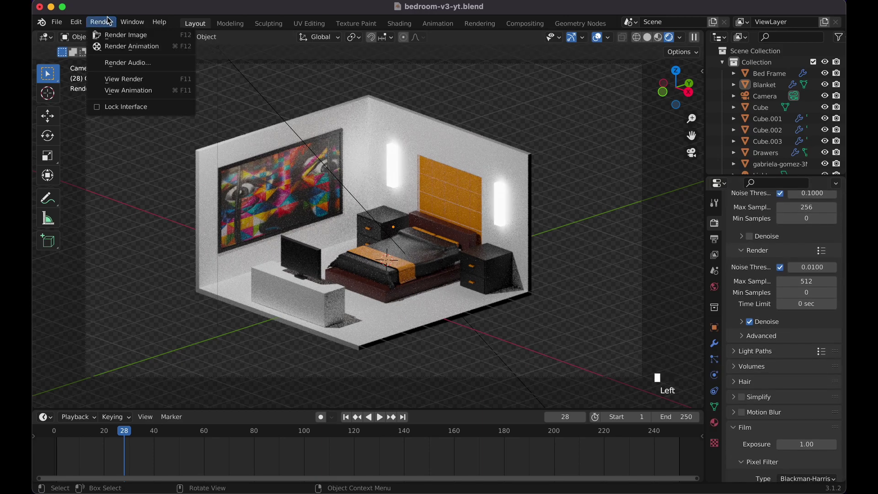
{"action": "left_click", "coordinate": [122, 37]}
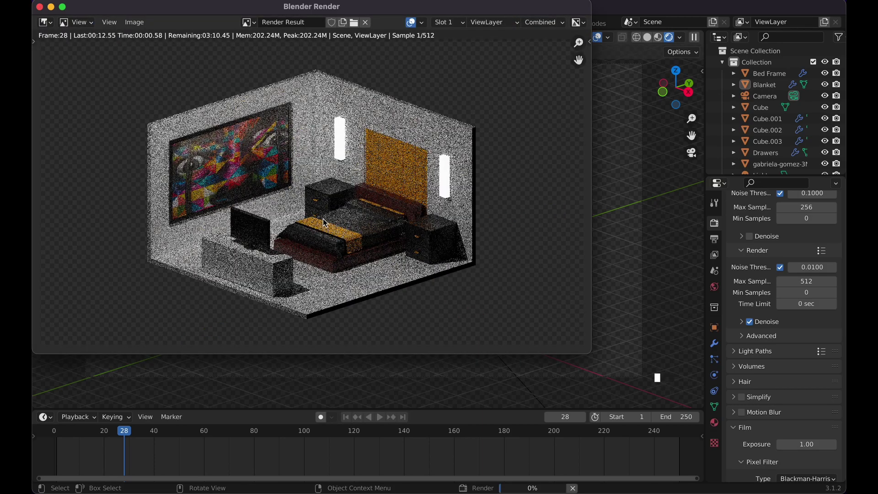